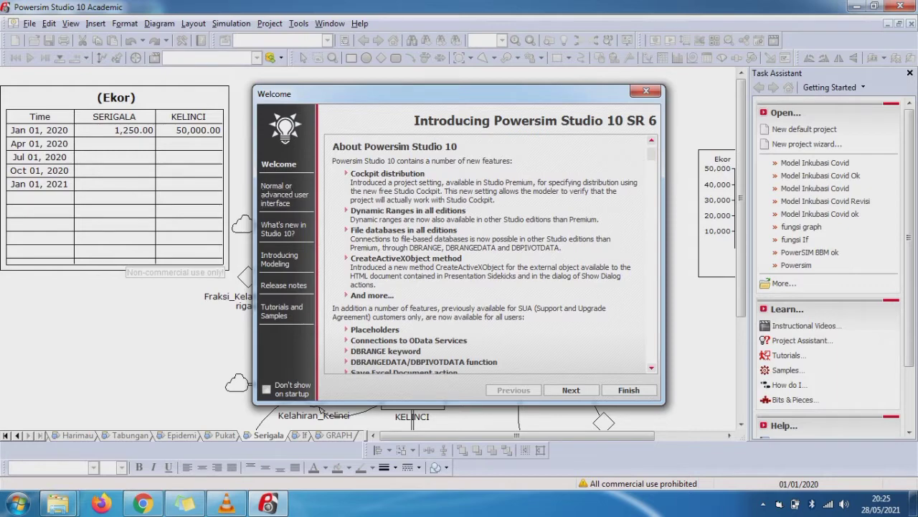
Dismiss the Welcome window and look over the Serigala, If and GRAPH diagrams for variables with definition errors.
left_click(646, 91)
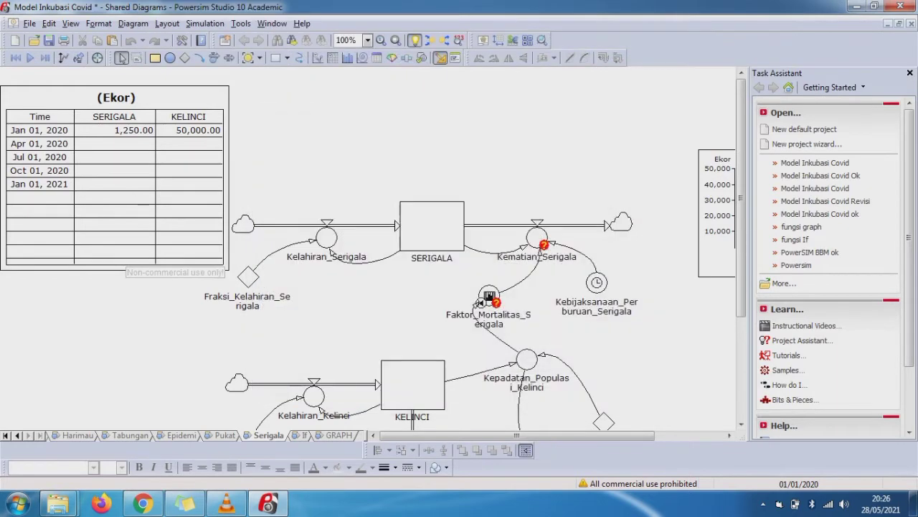
scroll(373, 251, "down", 3)
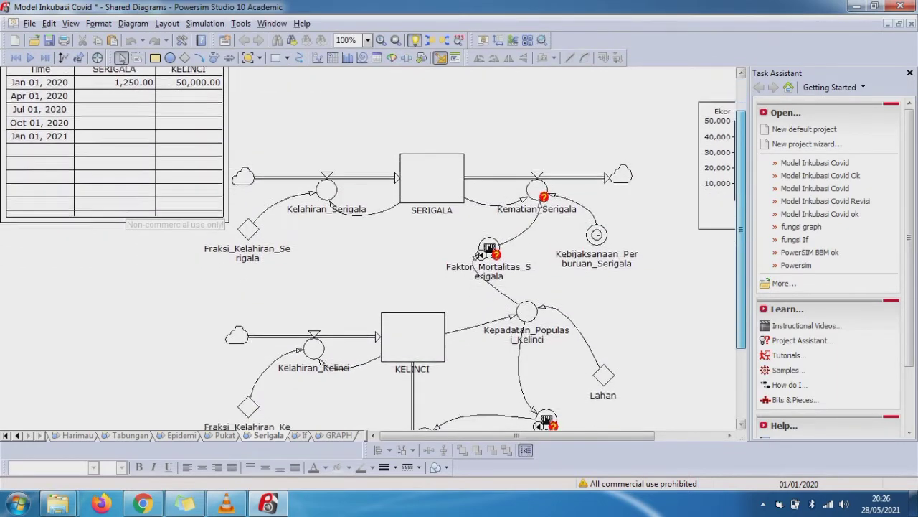
scroll(373, 249, "down", 2)
scroll(373, 248, "up", 5)
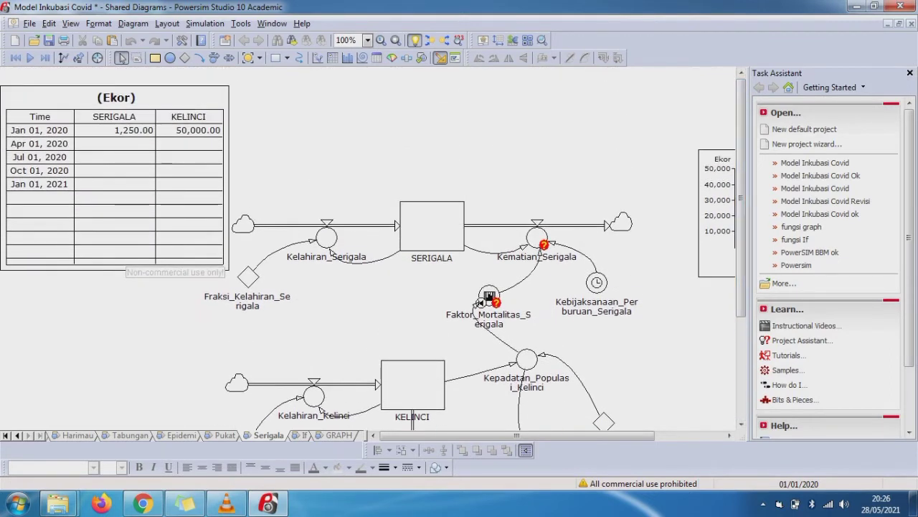
left_click(305, 435)
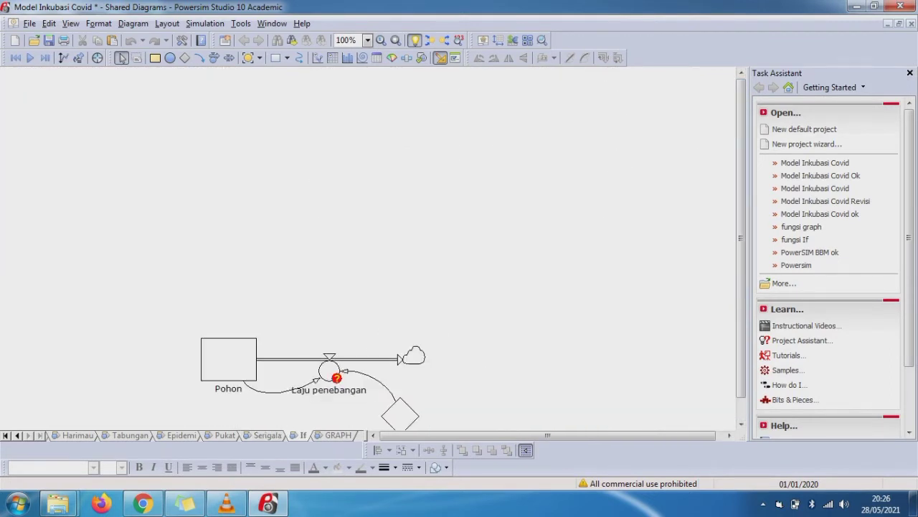
left_click_drag(741, 238, 741, 260)
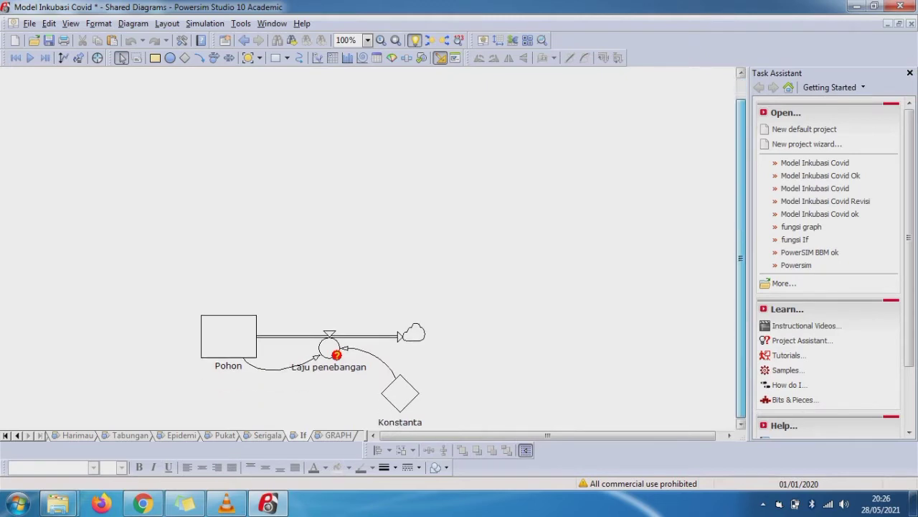
left_click(337, 435)
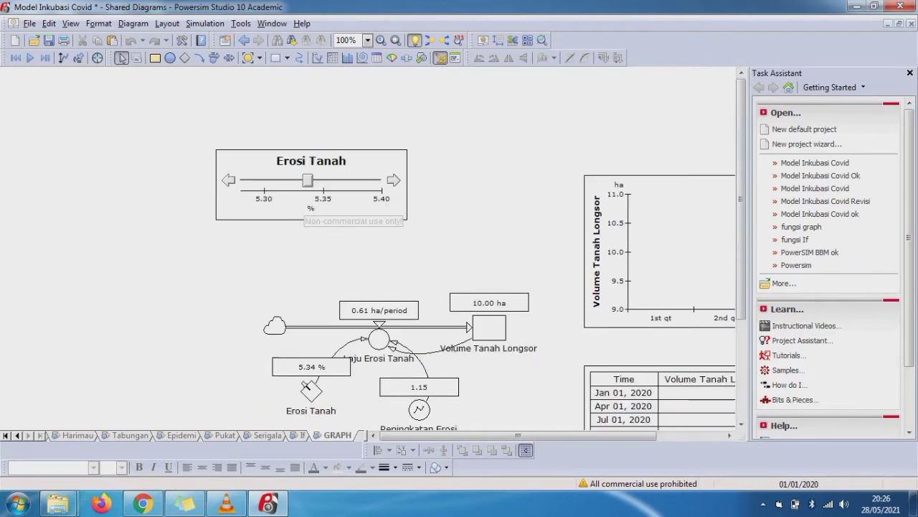
left_click(303, 436)
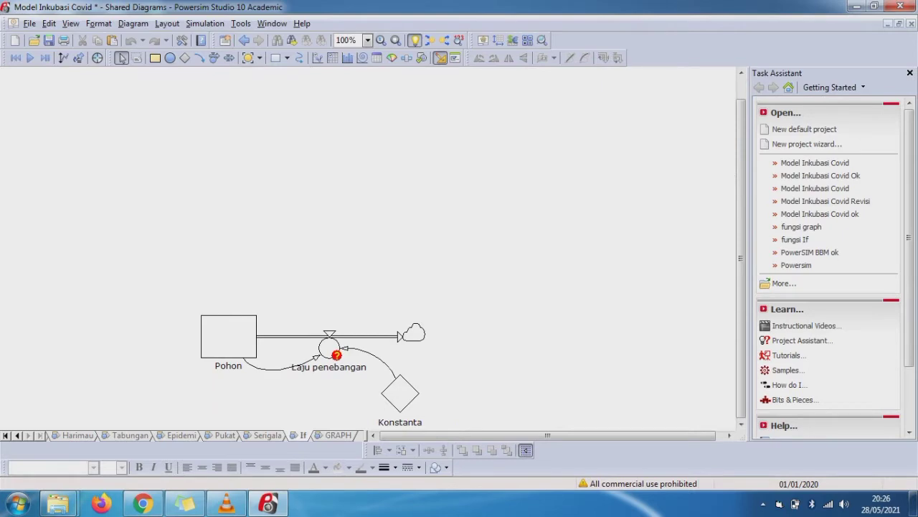
left_click(268, 436)
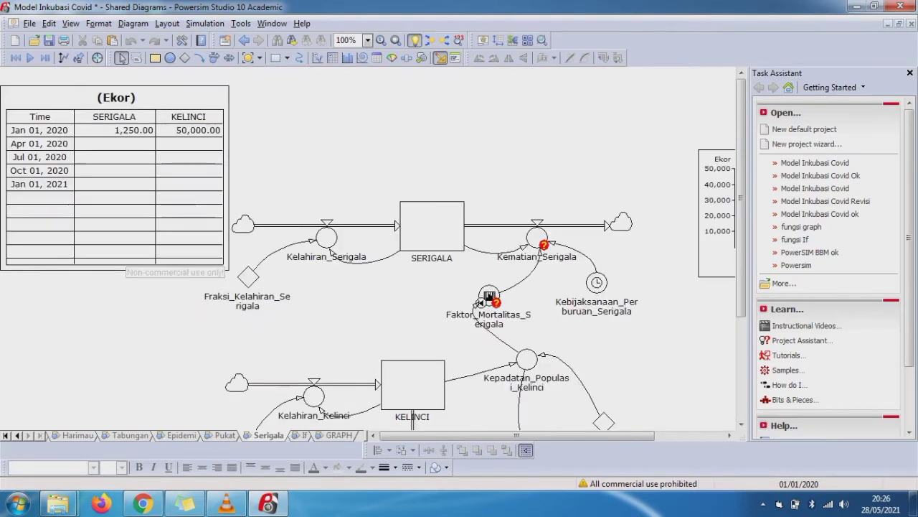
scroll(370, 251, "down", 5)
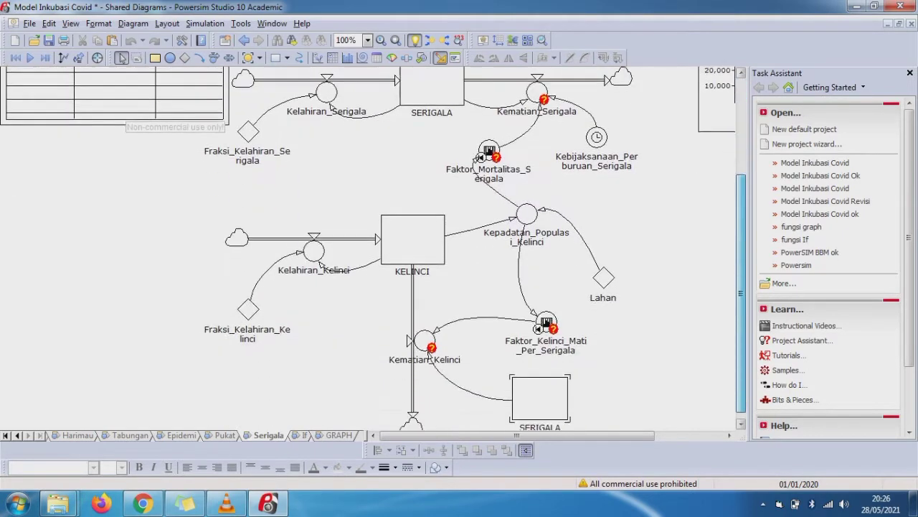
Examine the variables and links in the Pukat, Epidemi, Tabungan, Harimau and GRAPH diagrams.
left_click(224, 436)
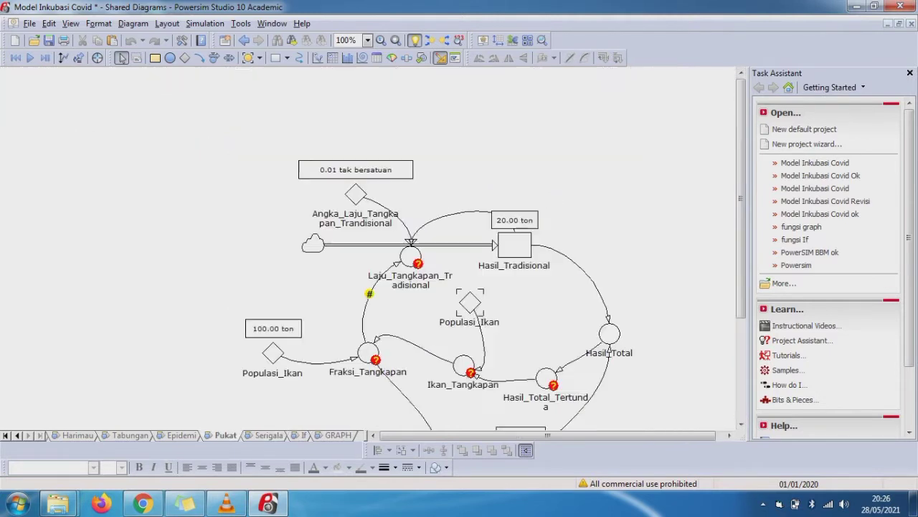
scroll(488, 251, "down", 5)
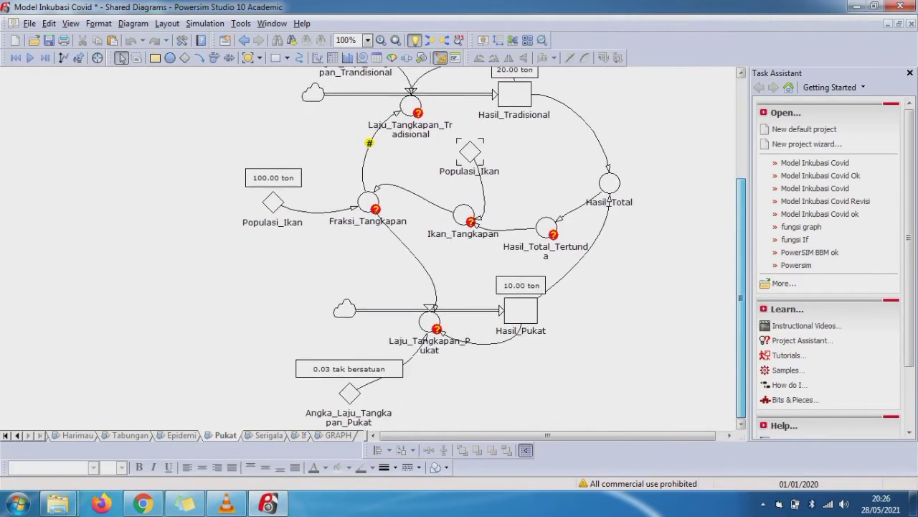
left_click(181, 435)
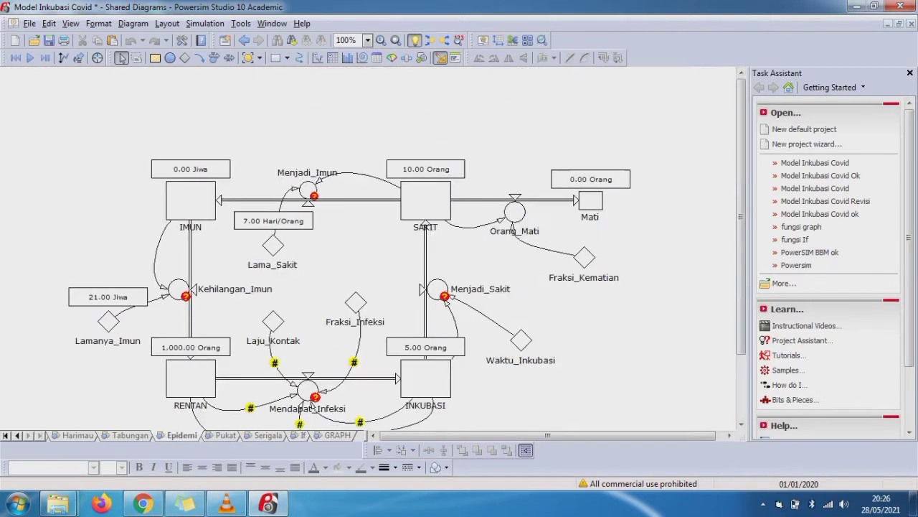
scroll(402, 251, "down", 3)
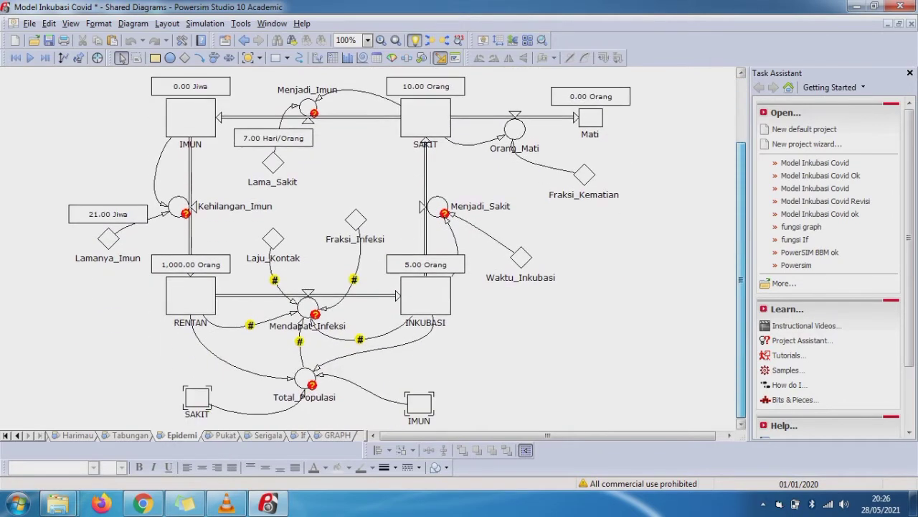
scroll(402, 251, "up", 3)
scroll(402, 251, "down", 3)
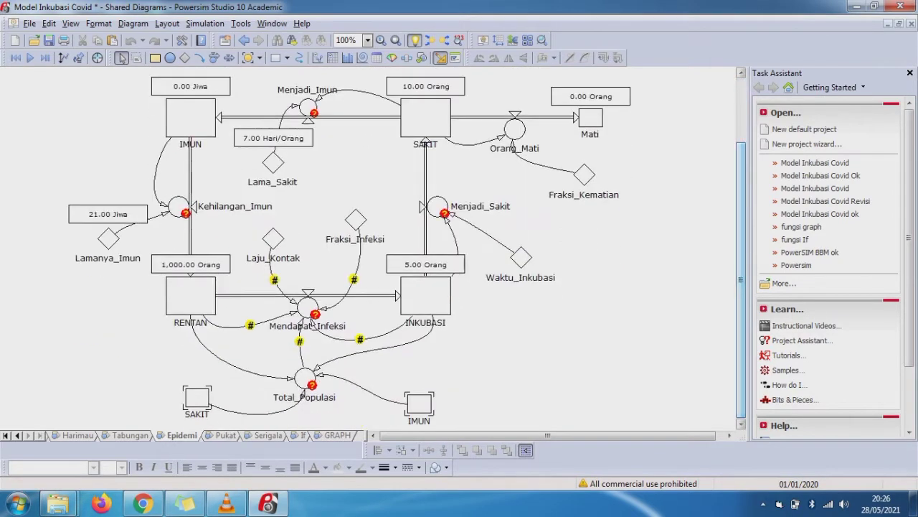
left_click(130, 436)
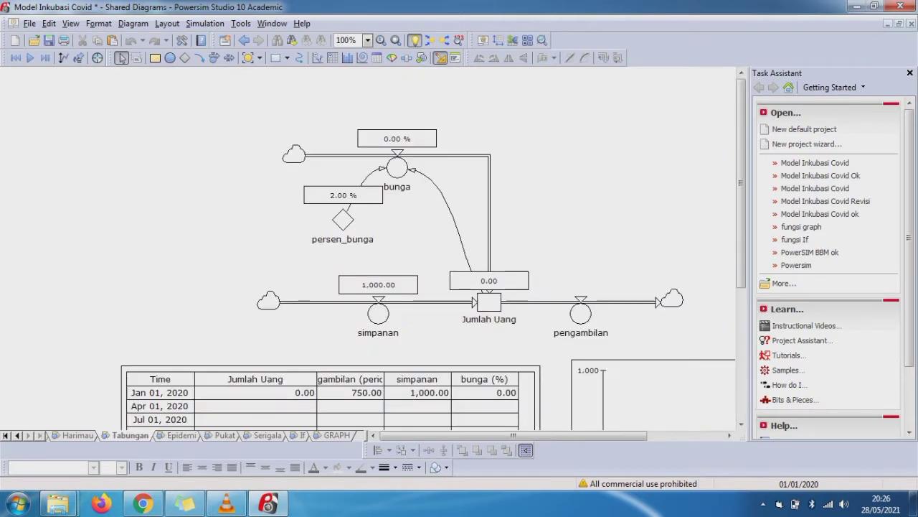
left_click(78, 435)
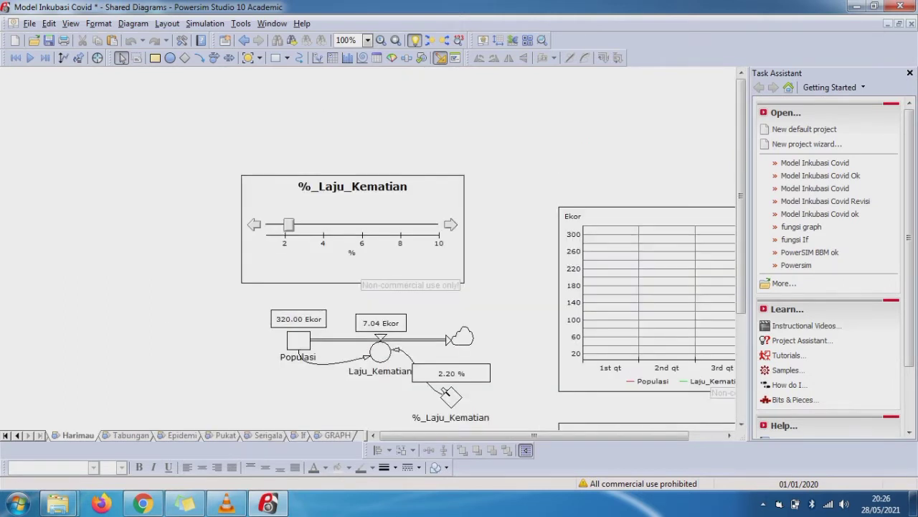
scroll(494, 248, "down", 3)
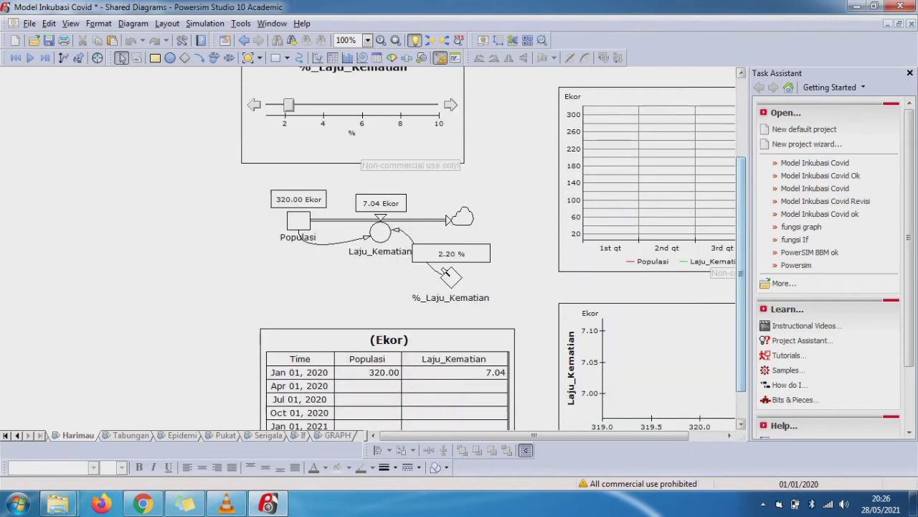
left_click(338, 436)
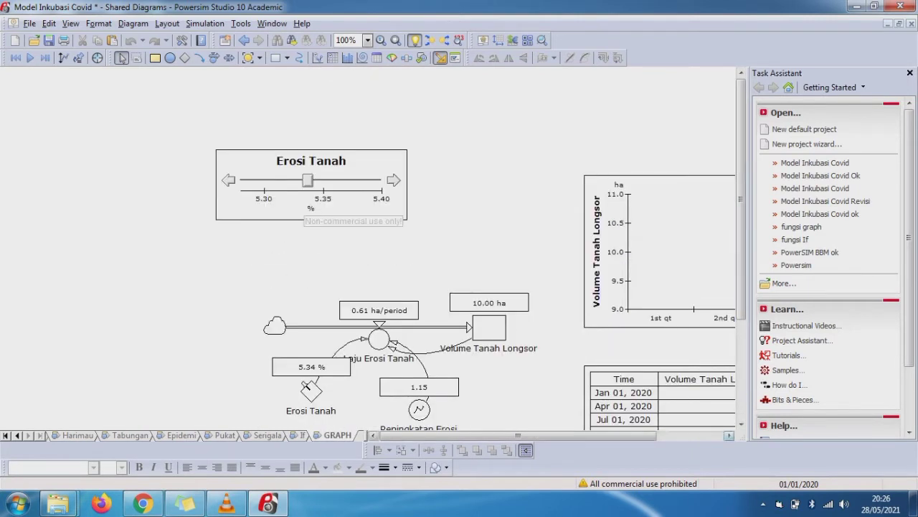
scroll(467, 287, "right", 5)
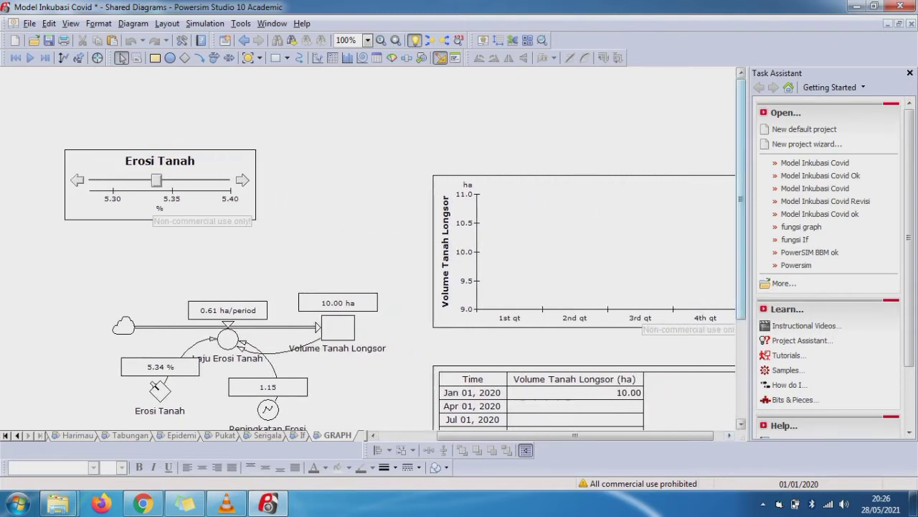
scroll(402, 244, "down", 4)
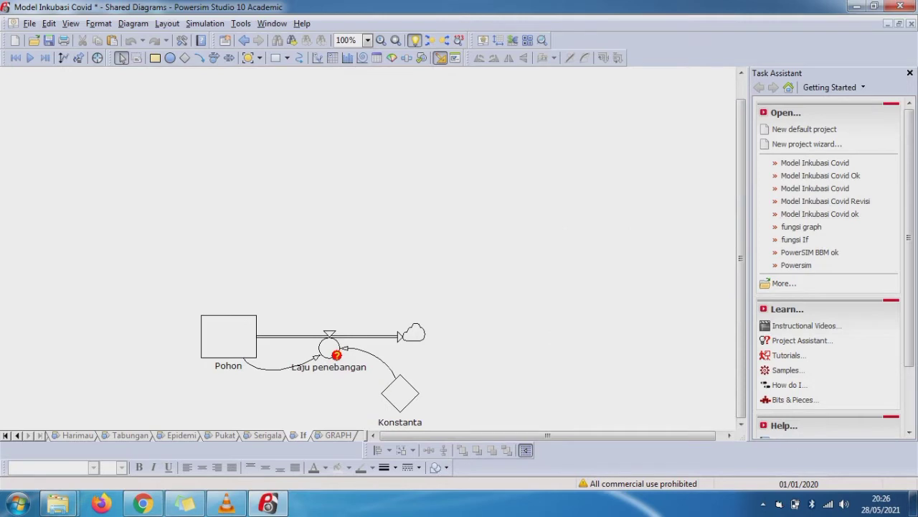
scroll(373, 251, "down", 3)
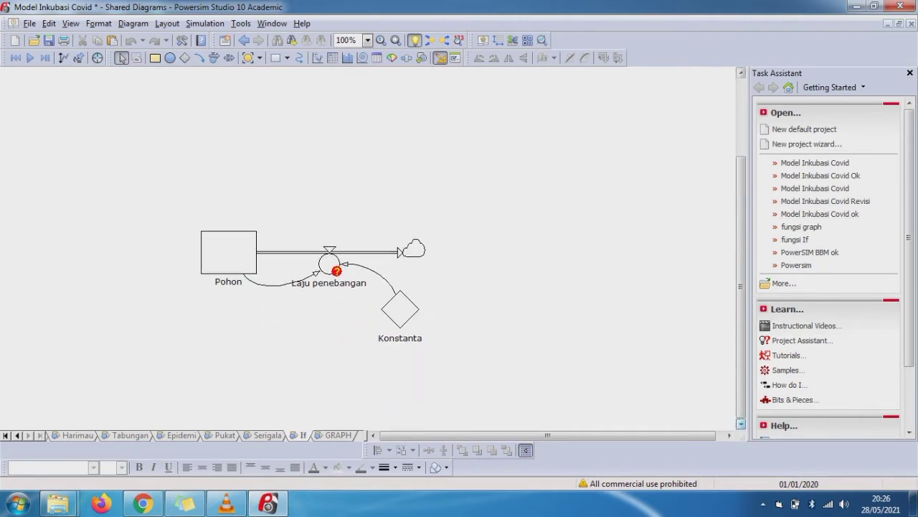
left_click(329, 264)
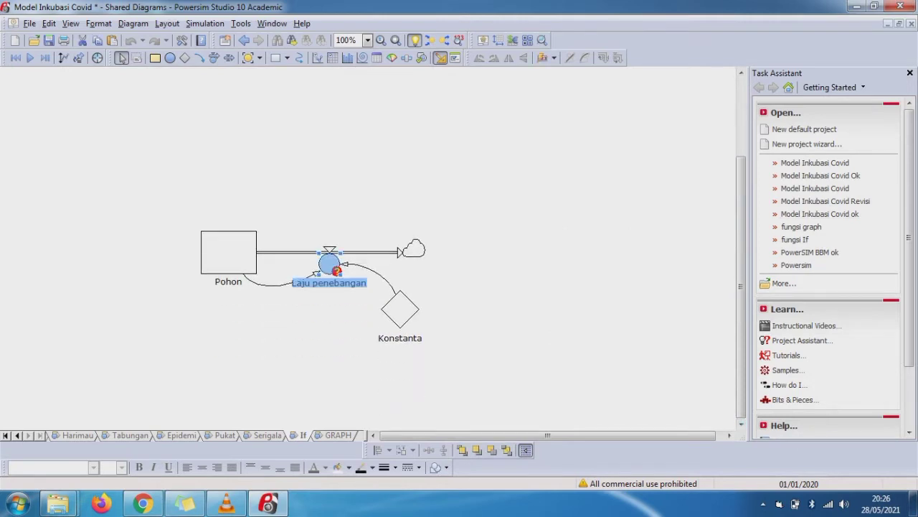
double_click(329, 264)
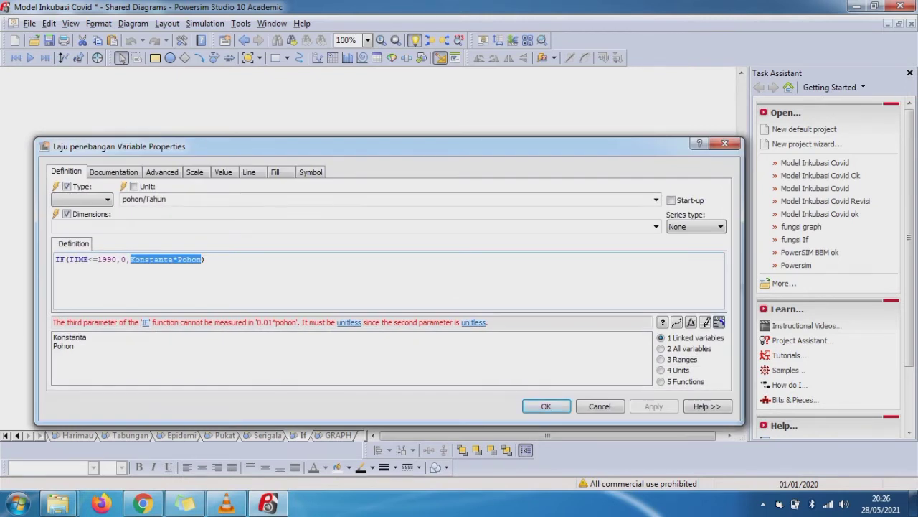
left_click(126, 260)
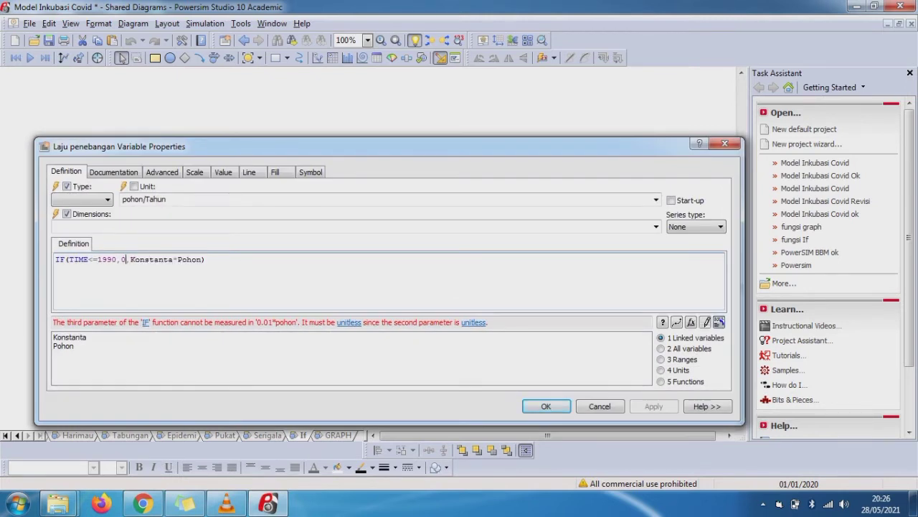
type("<<to")
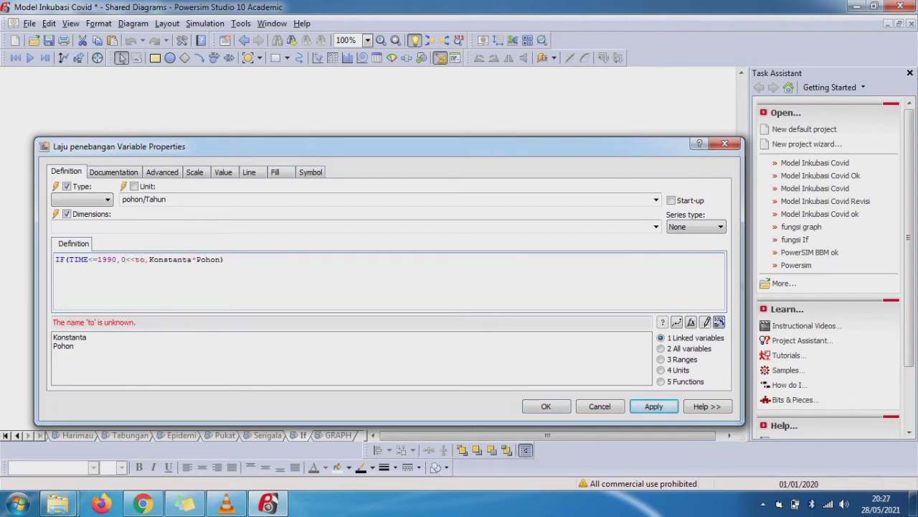
key("BackSpace")
key("BackSpace")
key("BackSpace")
key("BackSpace")
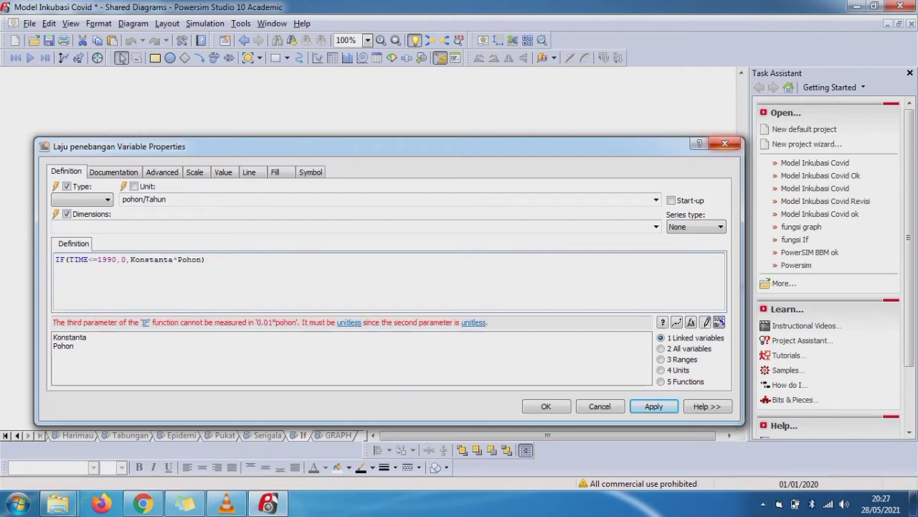
left_click(725, 144)
Show a number auto report for the Pohon level in the If diagram.
left_click(236, 251)
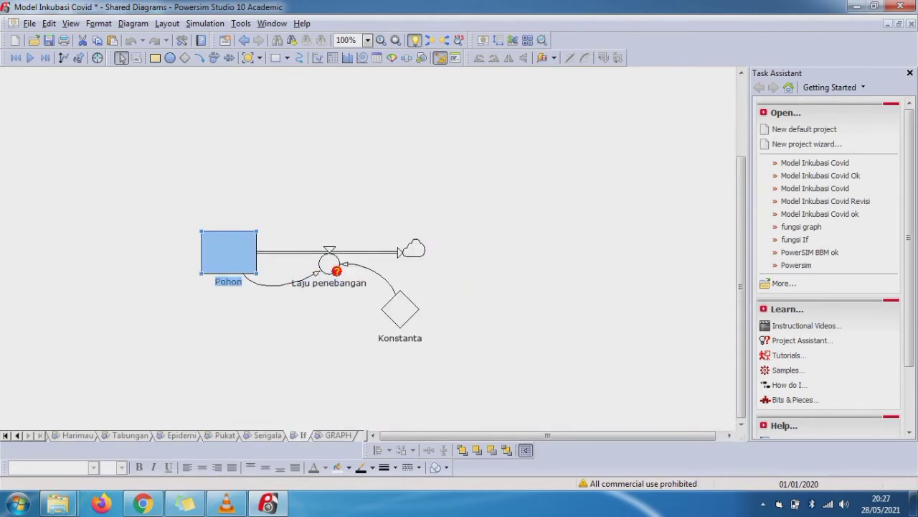
right_click(241, 249)
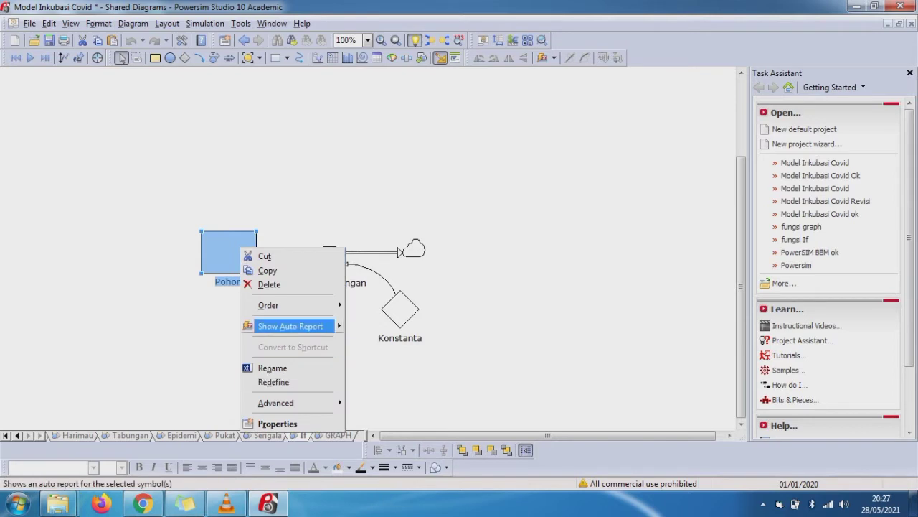
mouse_move(290, 325)
left_click(394, 325)
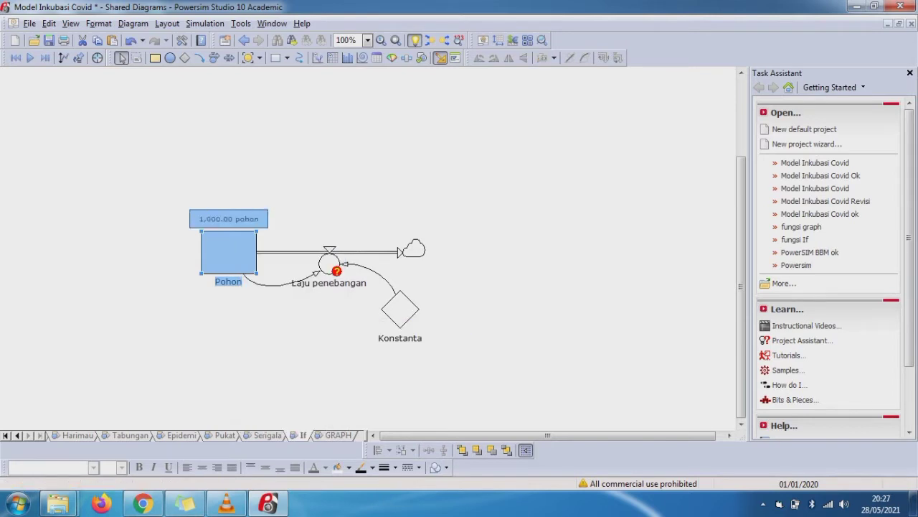
Show a number auto report for the Konstanta constant.
left_click(406, 307)
right_click(409, 305)
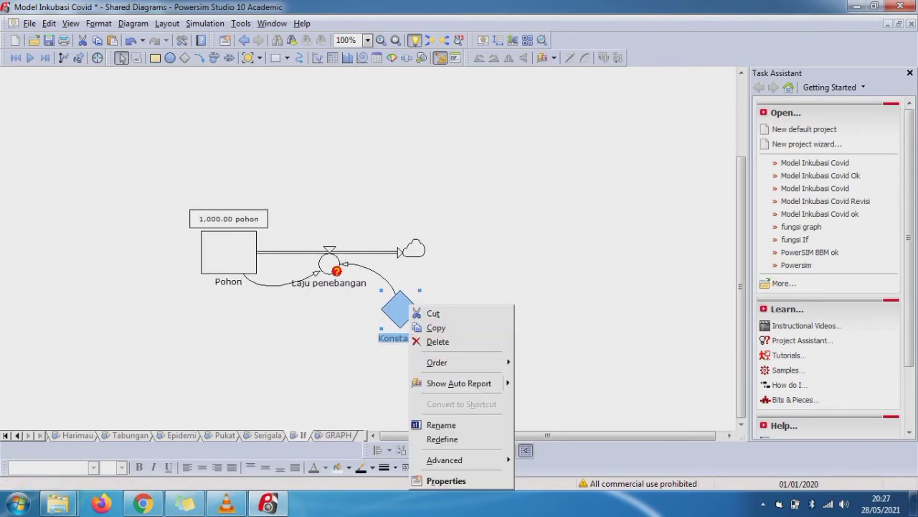
mouse_move(442, 383)
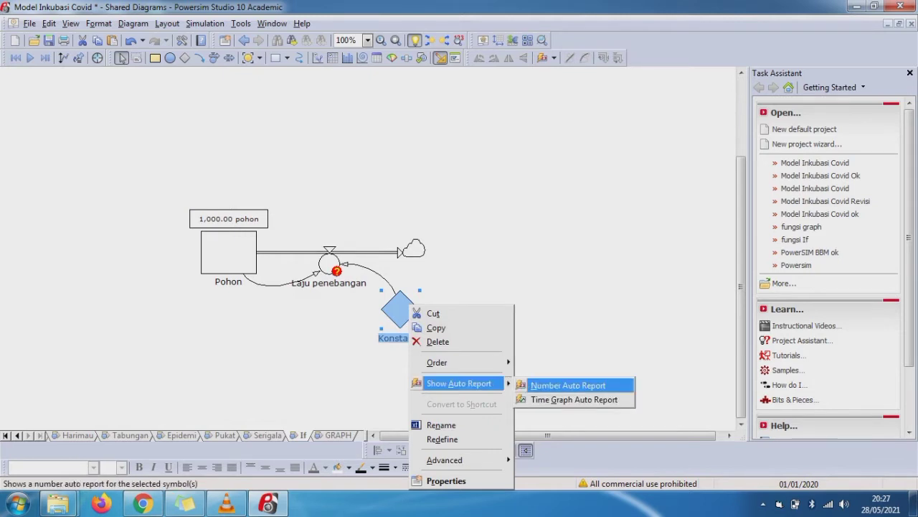
left_click(542, 383)
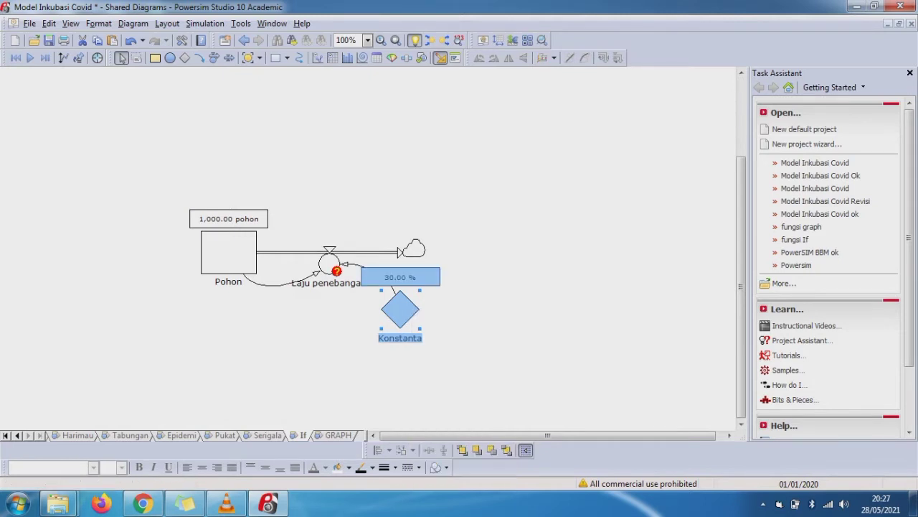
Check the definition and unit of Konstanta, and inspect the error on the Laju penebangan rate.
double_click(401, 309)
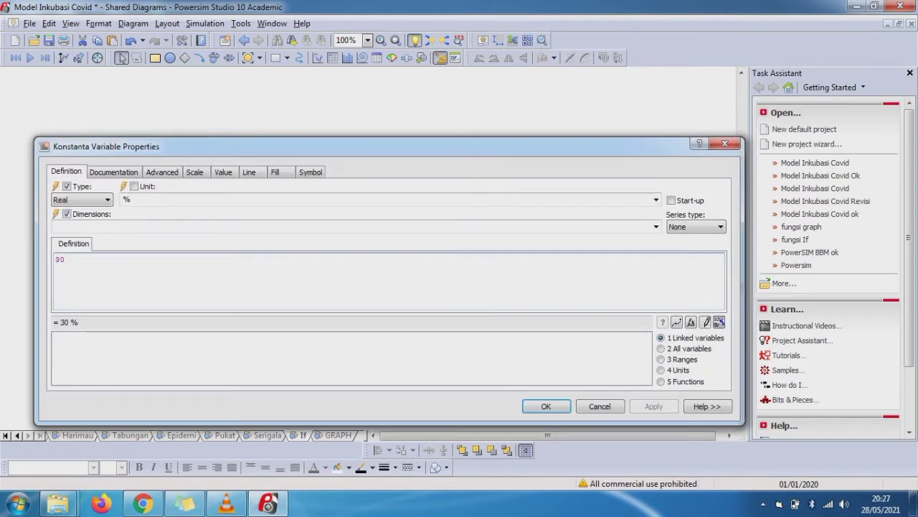
left_click(724, 144)
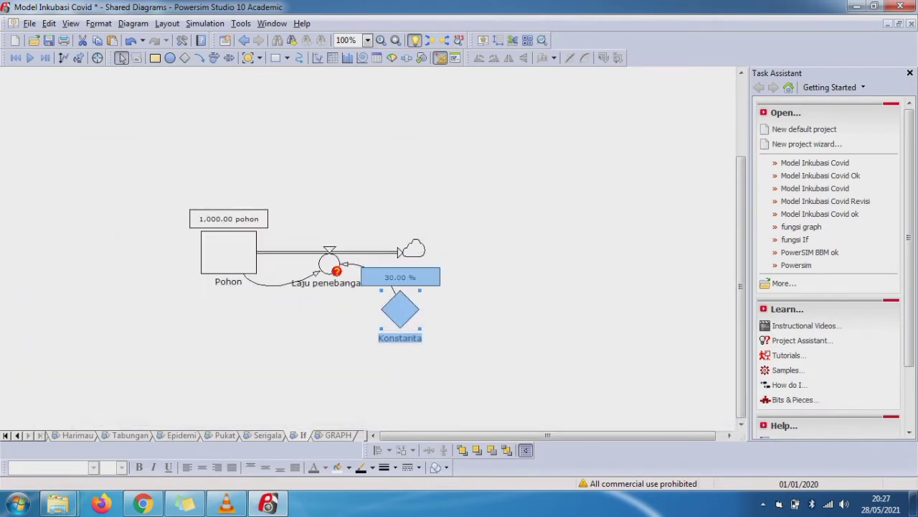
left_click(330, 264)
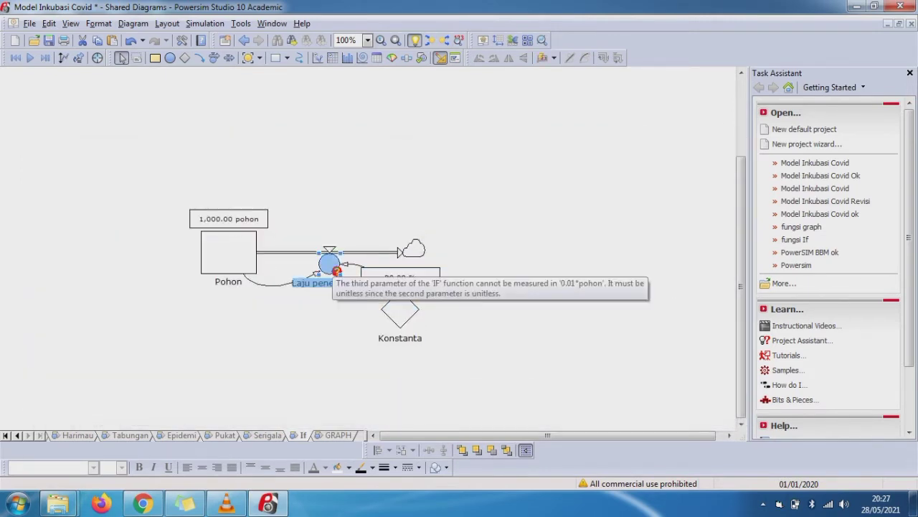
In the definition of Laju penebangan, add the unit <<pohon>> to the 0 in the IF function.
double_click(337, 271)
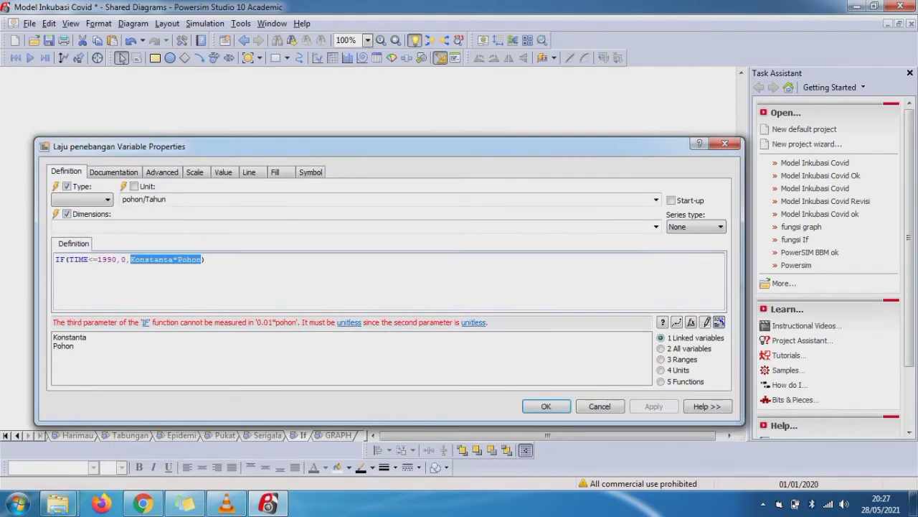
left_click(127, 259)
type("<<")
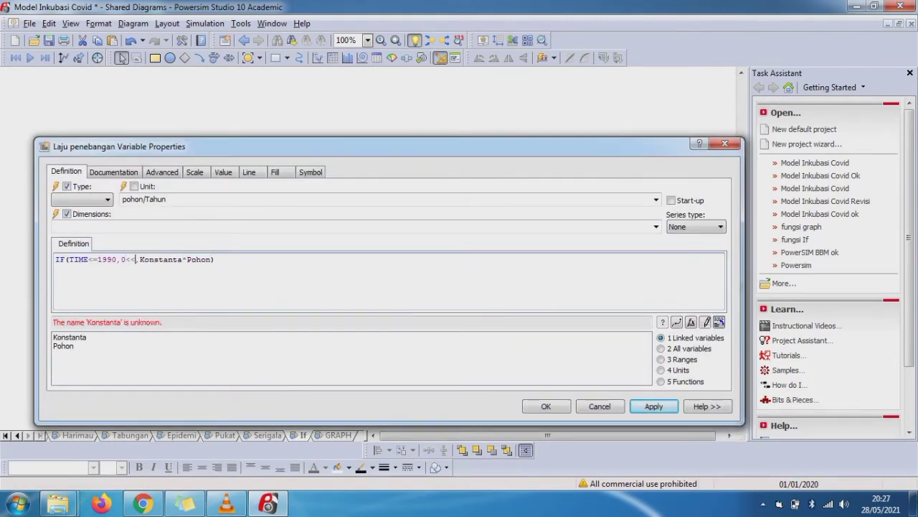
left_click_drag(287, 146, 371, 149)
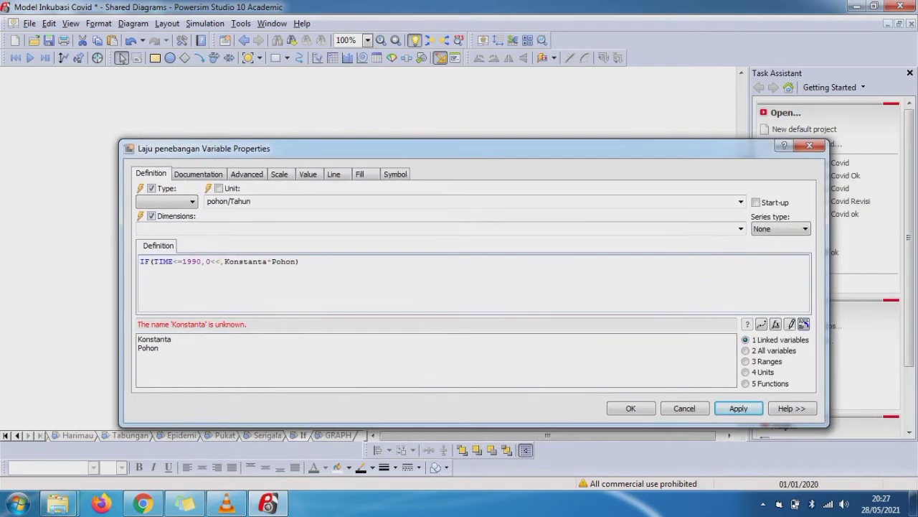
type("pohon>>")
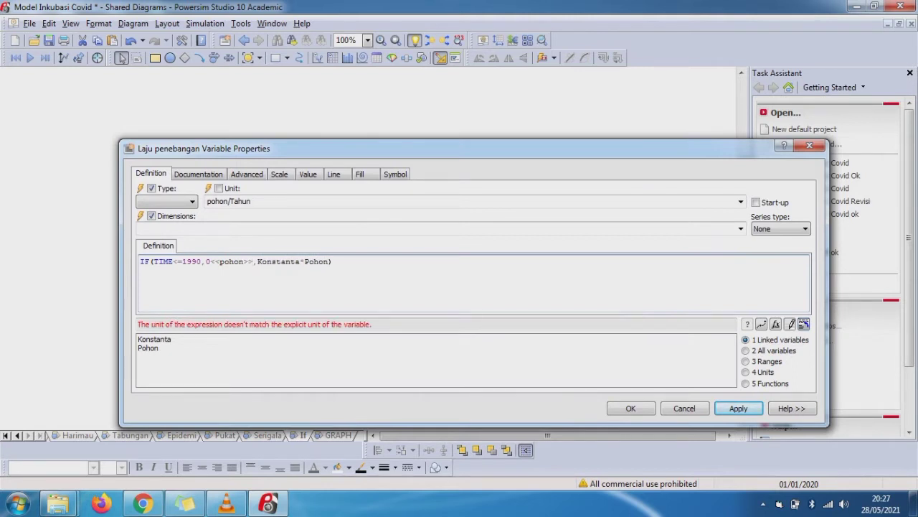
Append <<pohon>> to Konstanta*Pohon in the IF function and make the rate's unit automatic.
left_click(329, 261)
type("<<poho")
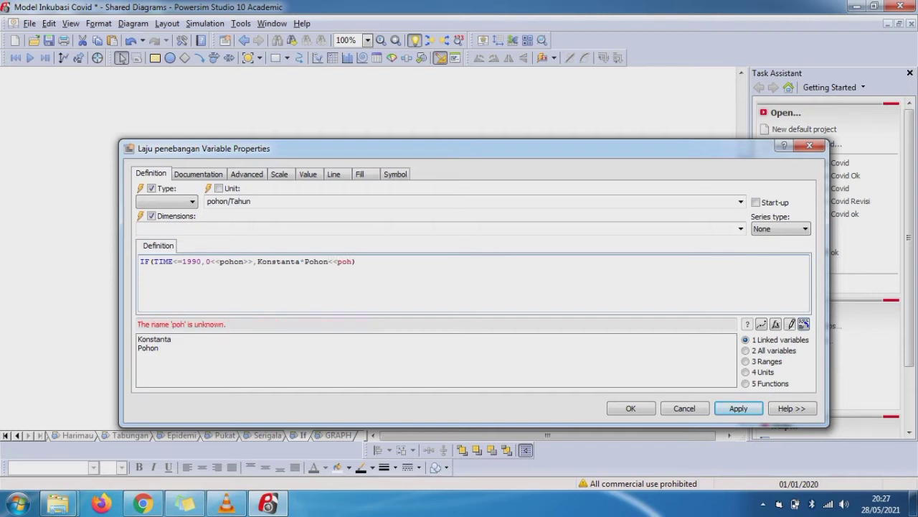
type("n>>")
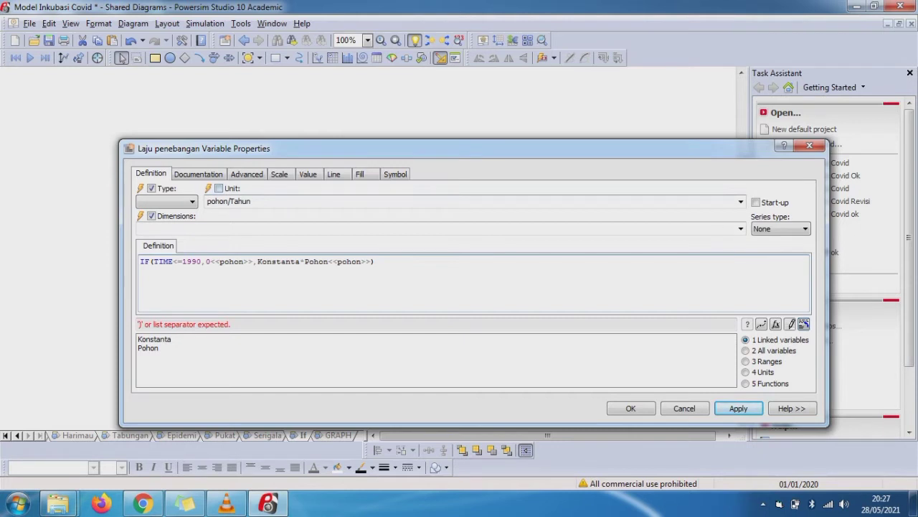
left_click(219, 188)
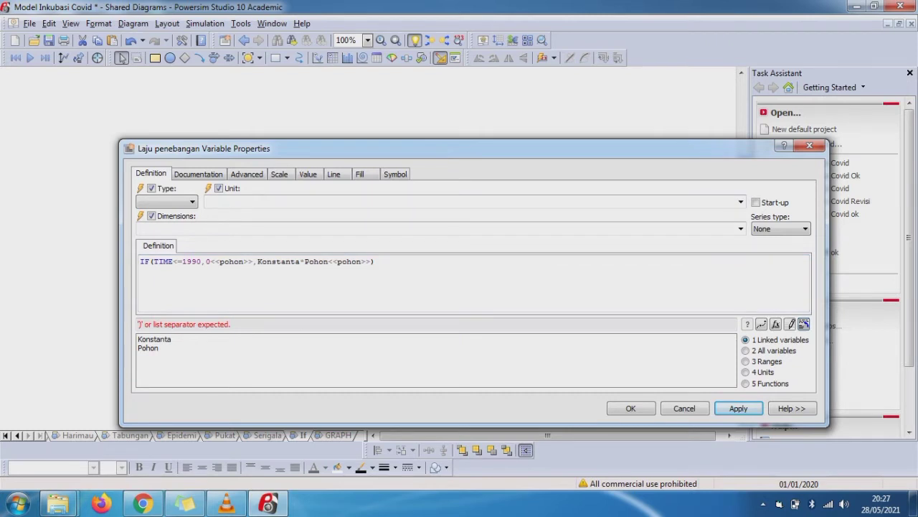
Enclose Konstanta*Pohon in parentheses and multiply it by 1<<pohon>>.
left_click(328, 261)
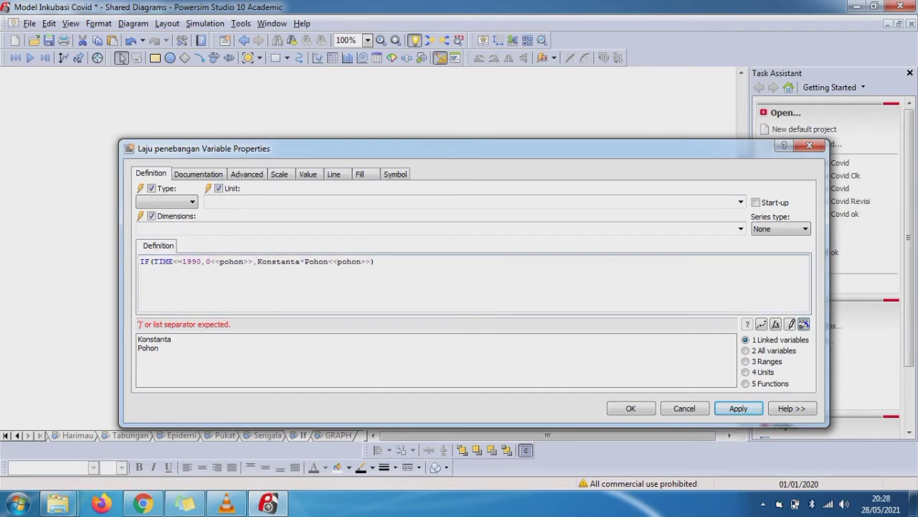
type(")")
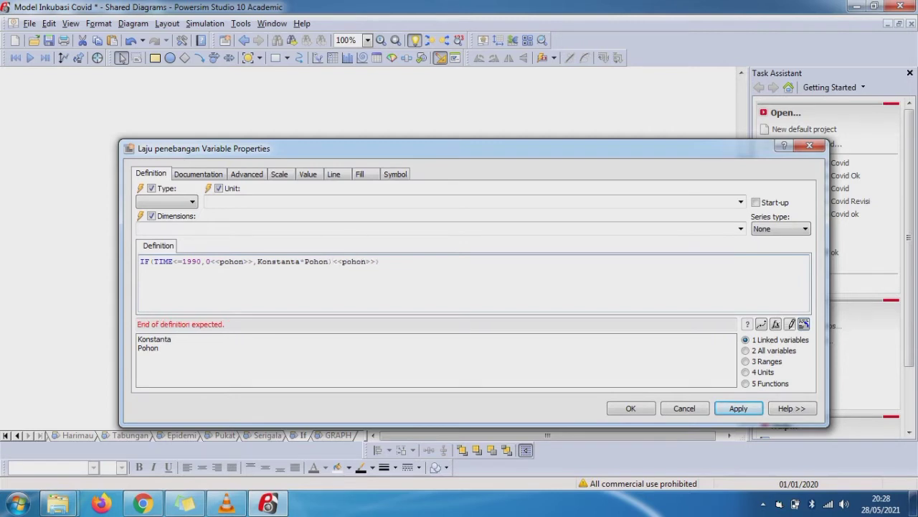
left_click(258, 261)
type("(")
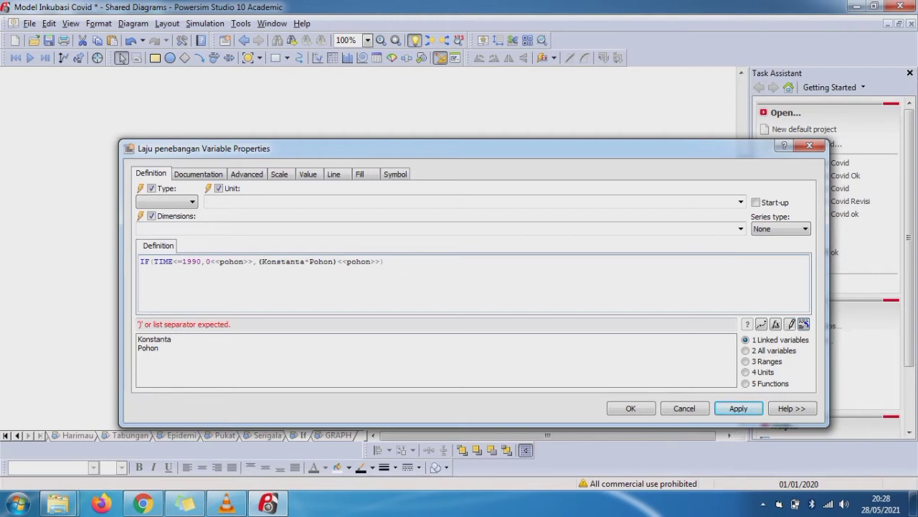
type("*1")
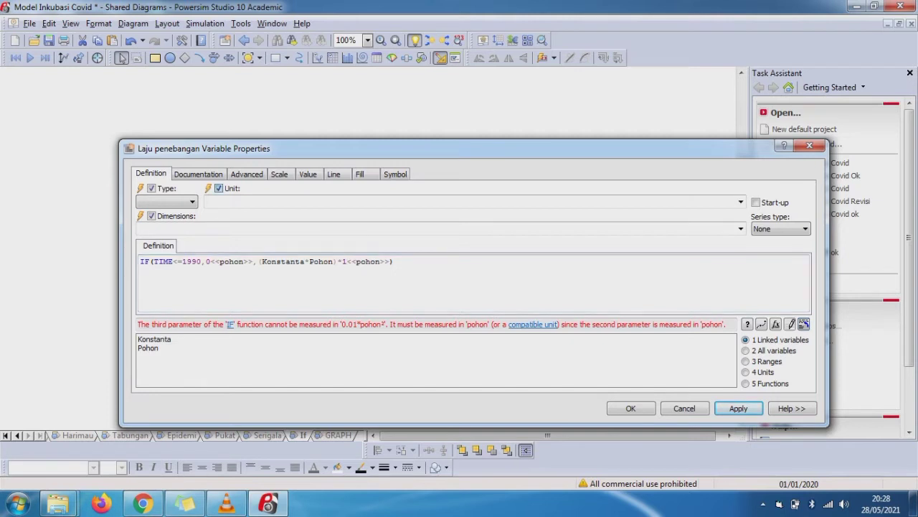
Turn off the automatic unit for Laju penebangan and set its unit to pohon.
left_click(219, 188)
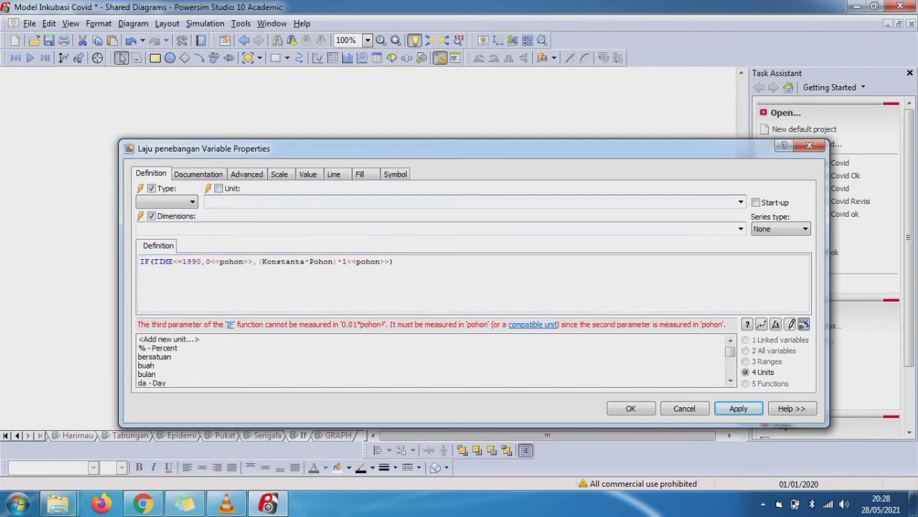
left_click(741, 202)
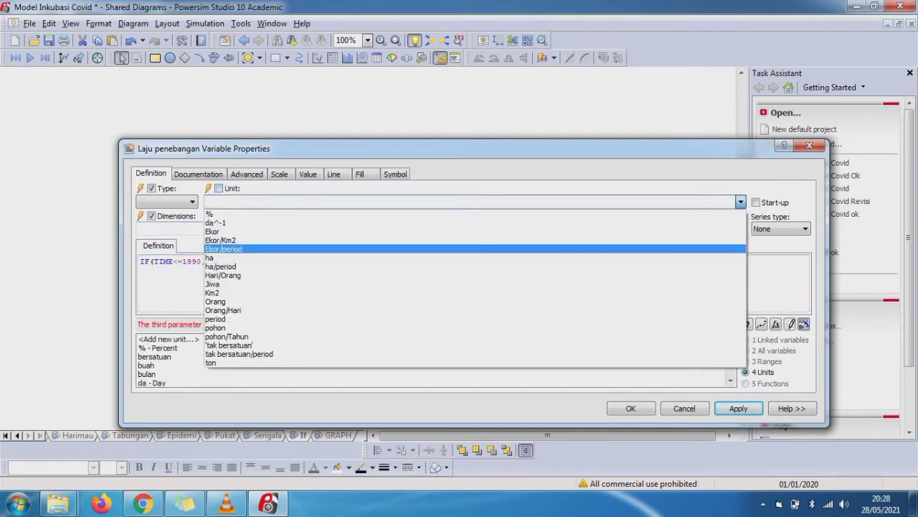
key("Down")
key("Down")
key("Down")
key("Down")
key("Down")
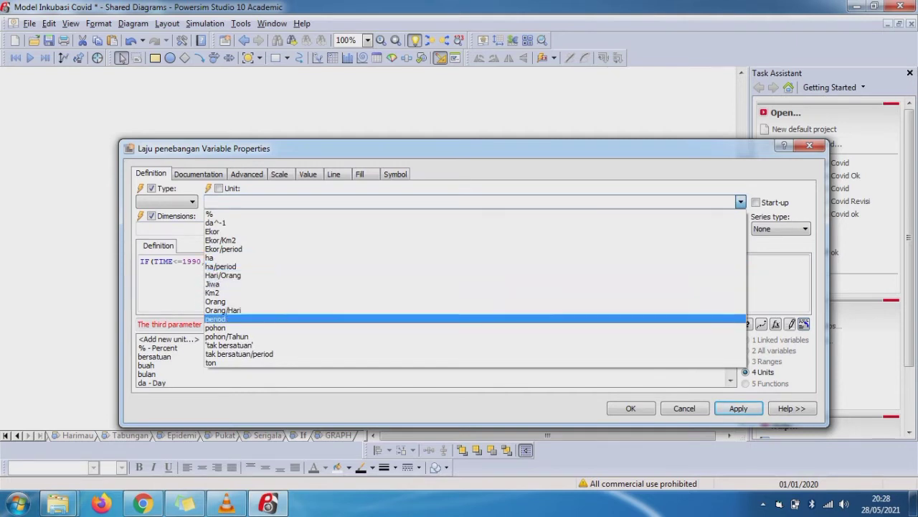
key("Return")
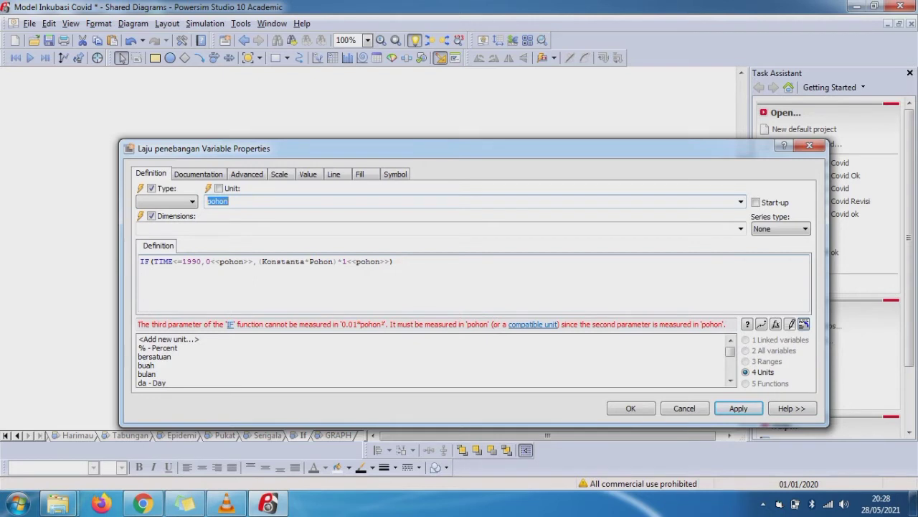
Remove the *1<<pohon>> factor so the definition reads IF(TIME<=1990,0<<pohon>>,(Konstanta*Pohon)), and apply it.
left_click(338, 262)
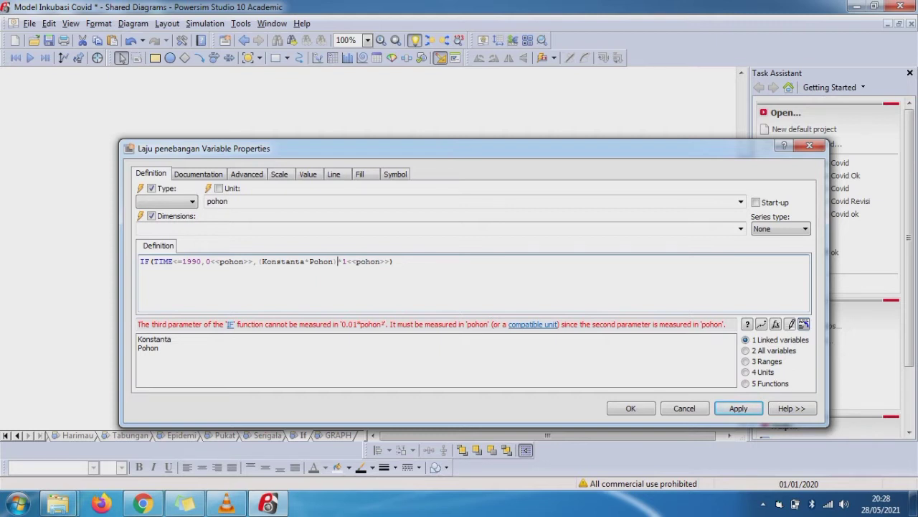
key("Delete")
key("Delete")
key("Delete")
key("Delete")
key("Delete")
key("Delete")
key("Delete")
key("Delete")
key("Delete")
key("Delete")
key("Delete")
key("Delete")
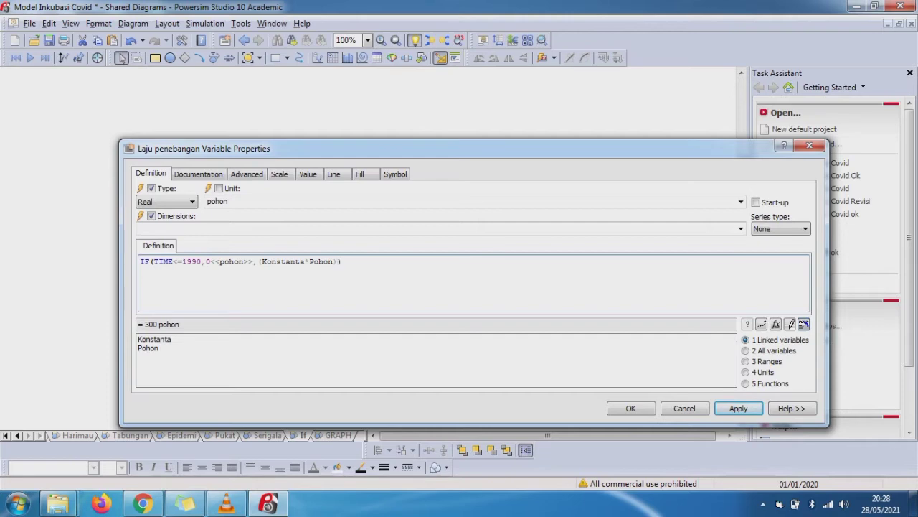
left_click(739, 408)
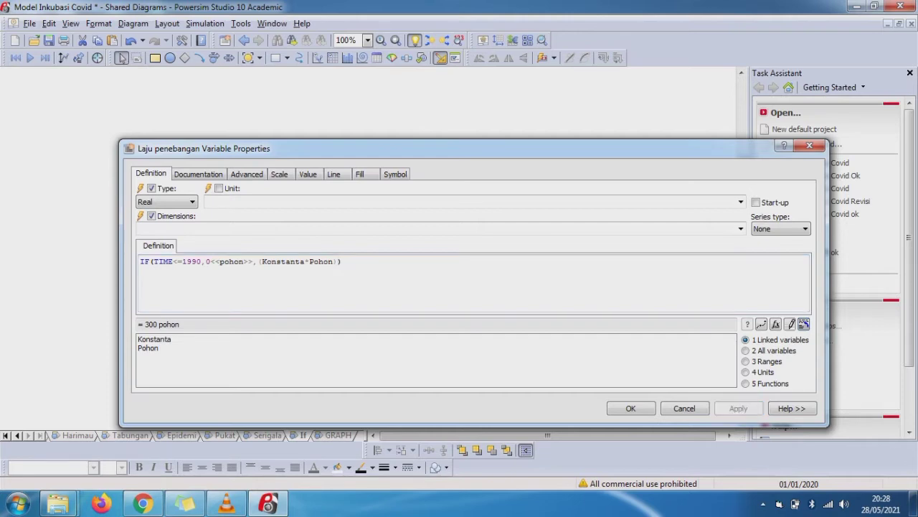
left_click(631, 408)
left_click(484, 246)
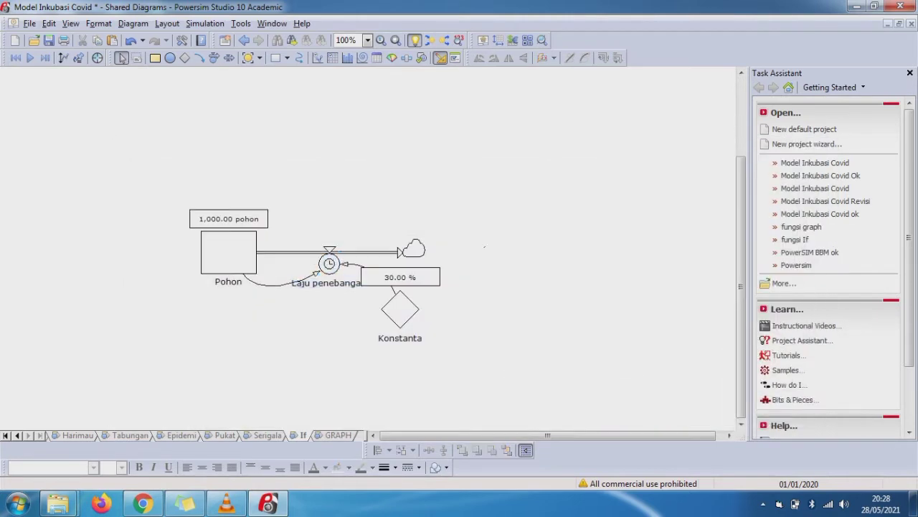
Show a number auto report for the Laju penebangan rate.
left_click(329, 263)
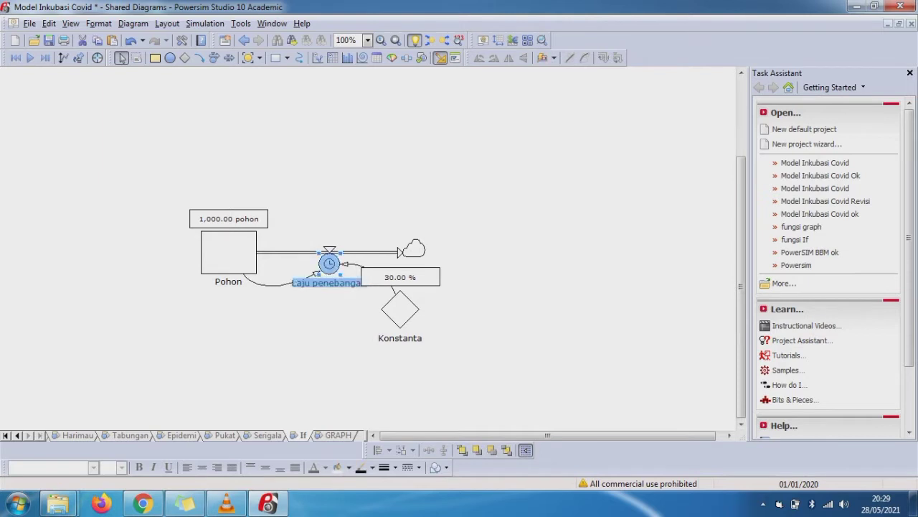
right_click(328, 264)
mouse_move(387, 346)
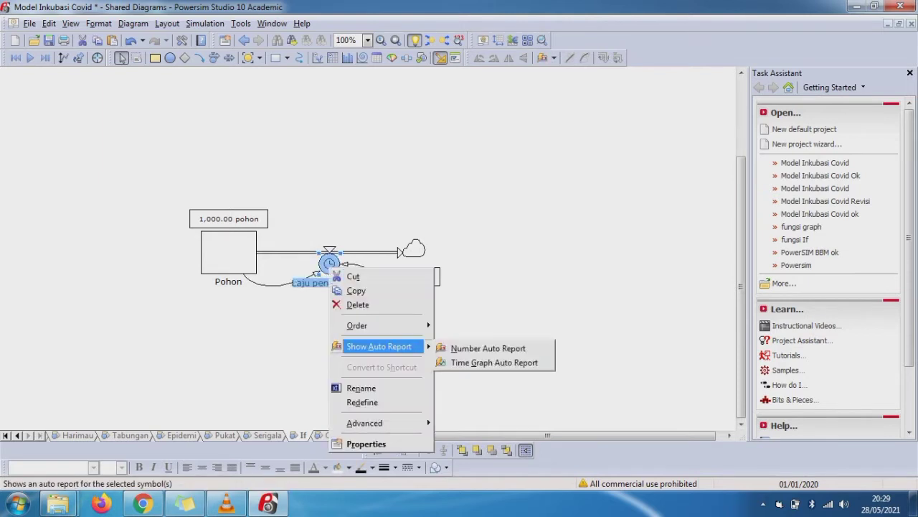
left_click(492, 346)
Copy the entire GRAPH definition of Faktor_Mortalitas_Serigala in the Serigala diagram.
left_click(268, 436)
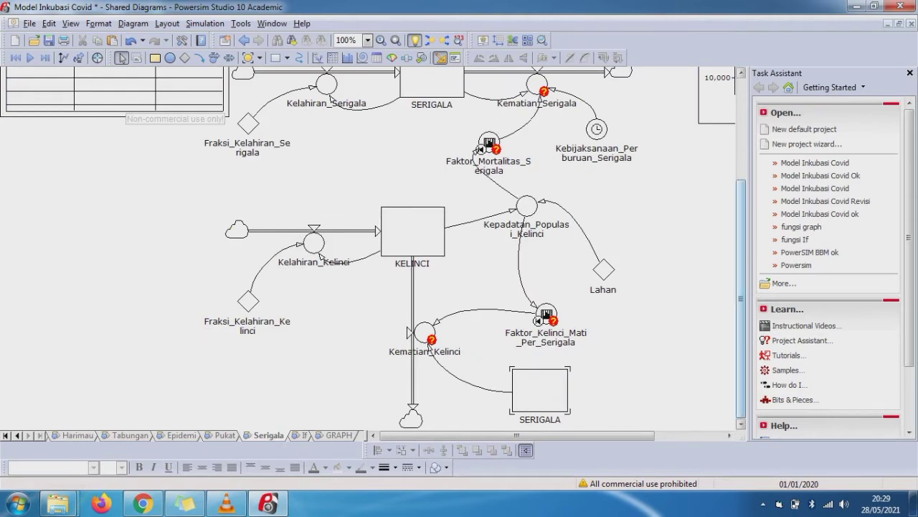
mouse_move(742, 298)
left_mouse_down()
mouse_move(741, 197)
mouse_move(741, 298)
left_mouse_up()
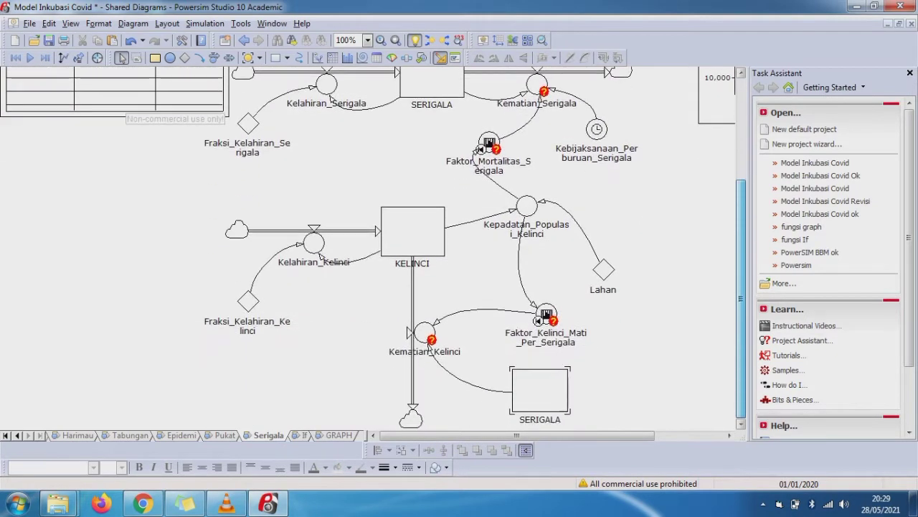
left_click(479, 149)
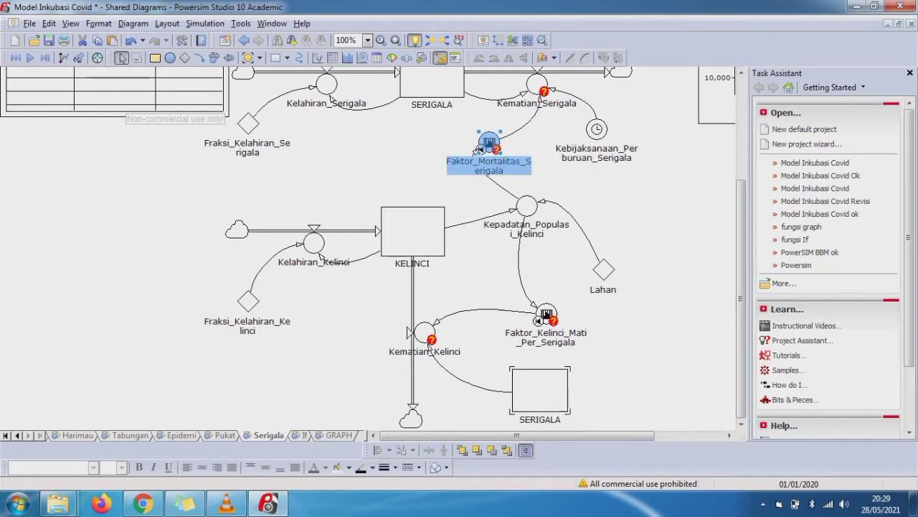
double_click(478, 149)
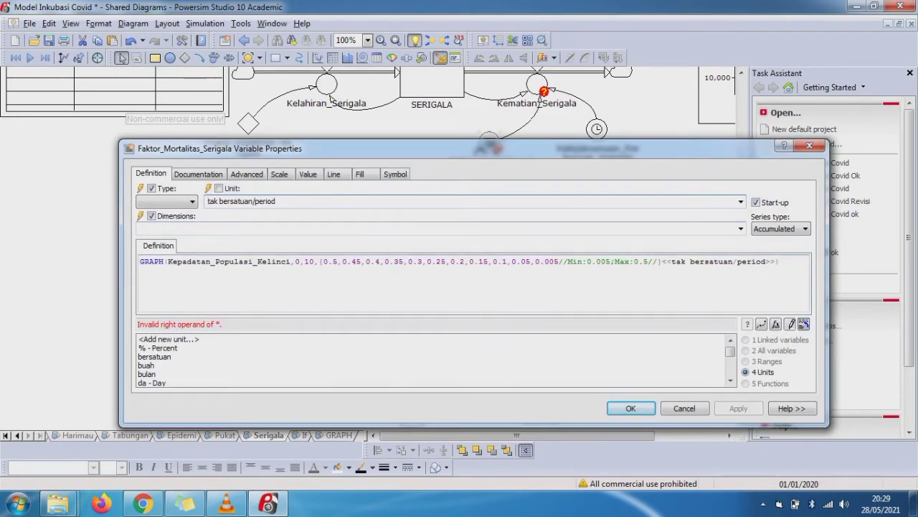
left_click_drag(140, 262, 776, 261)
left_click(780, 262)
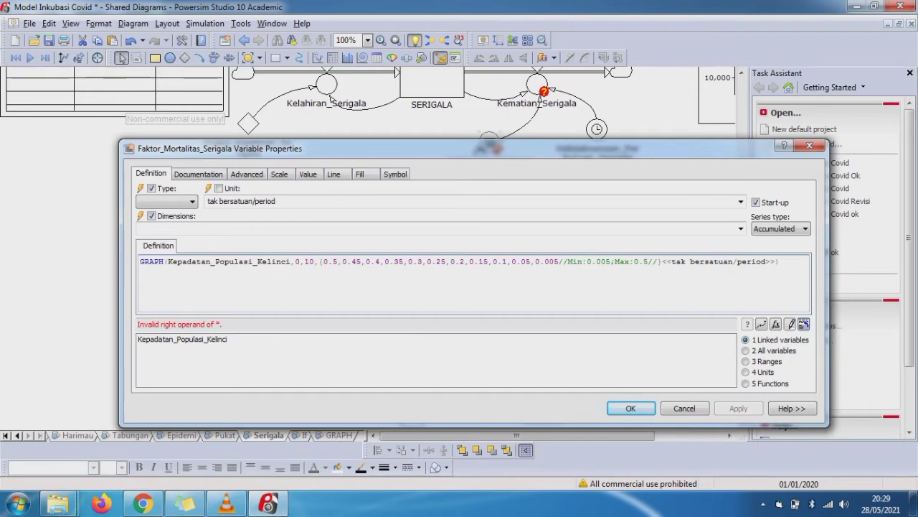
key("ctrl+a")
key("ctrl+c")
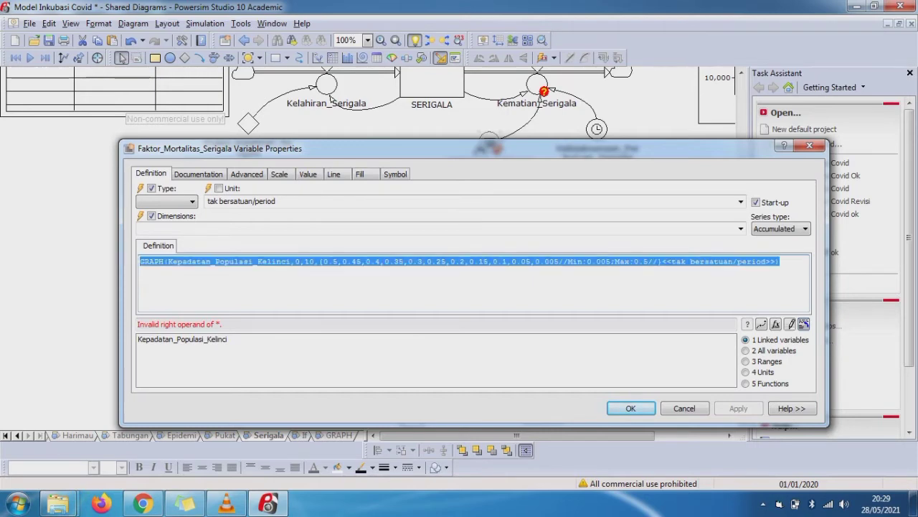
Open Microsoft Word 2010 and paste the copied GRAPH definition into the blank document, followed by line breaks.
left_click(18, 503)
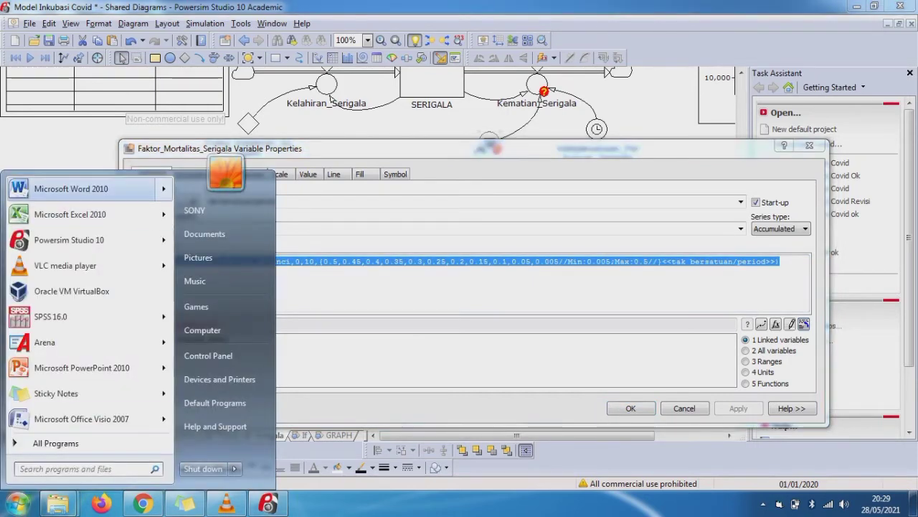
left_click(71, 189)
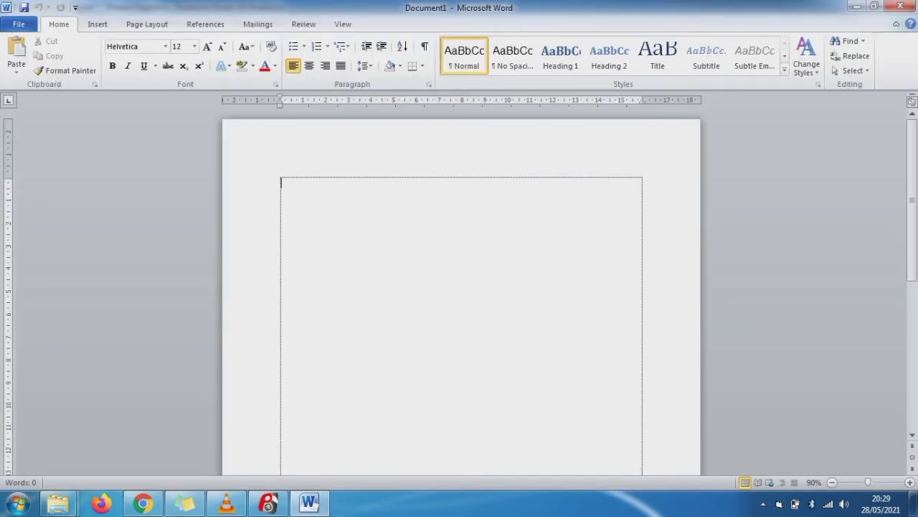
key("ctrl+v")
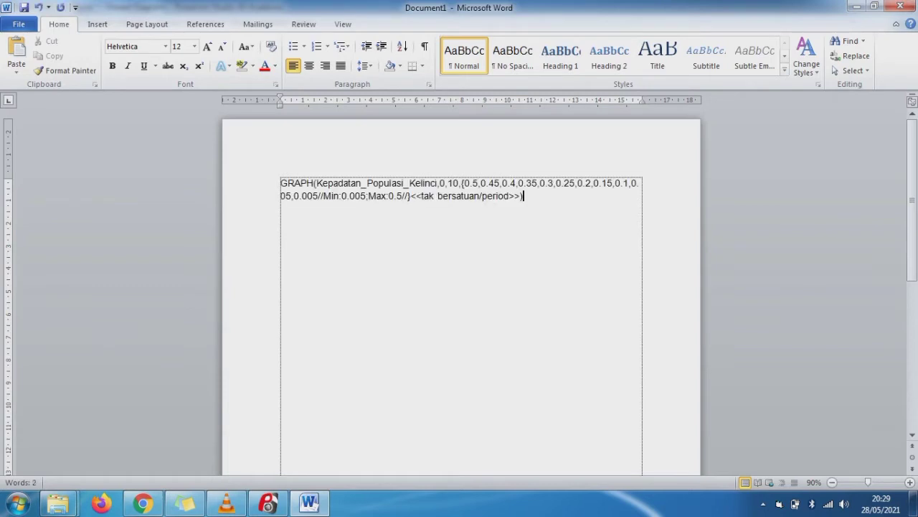
key("Return")
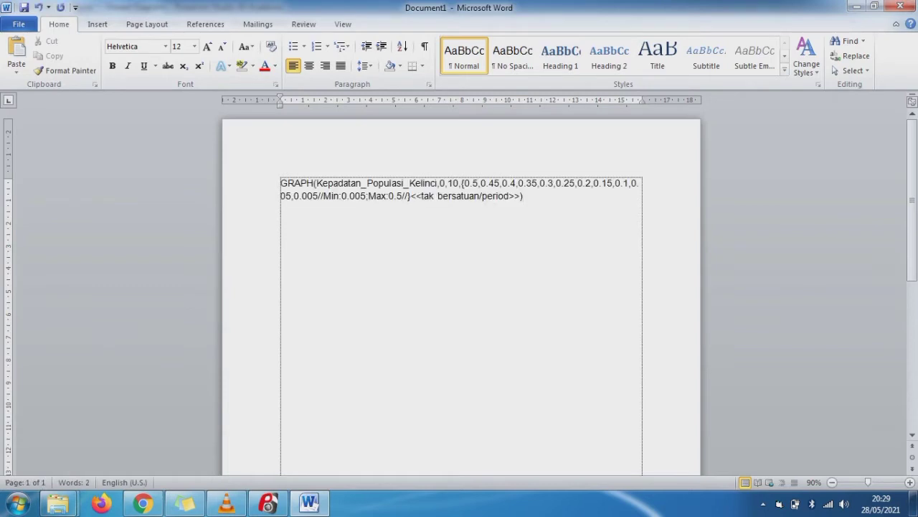
key("Return")
Switch back to Powersim Studio, close the Faktor_Mortalitas_Serigala properties, and copy the full GRAPH definition of Faktor_Kelinci_Mati_Per_Serigala.
left_click(269, 503)
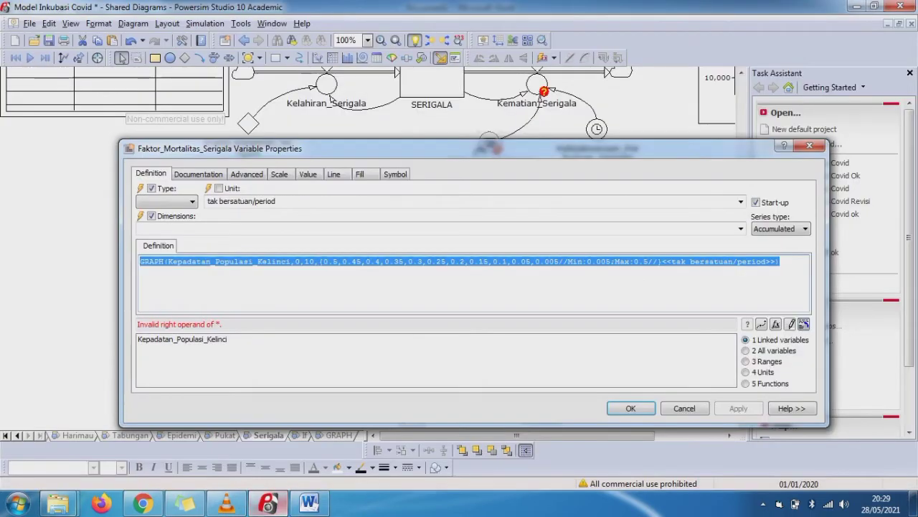
left_click(630, 409)
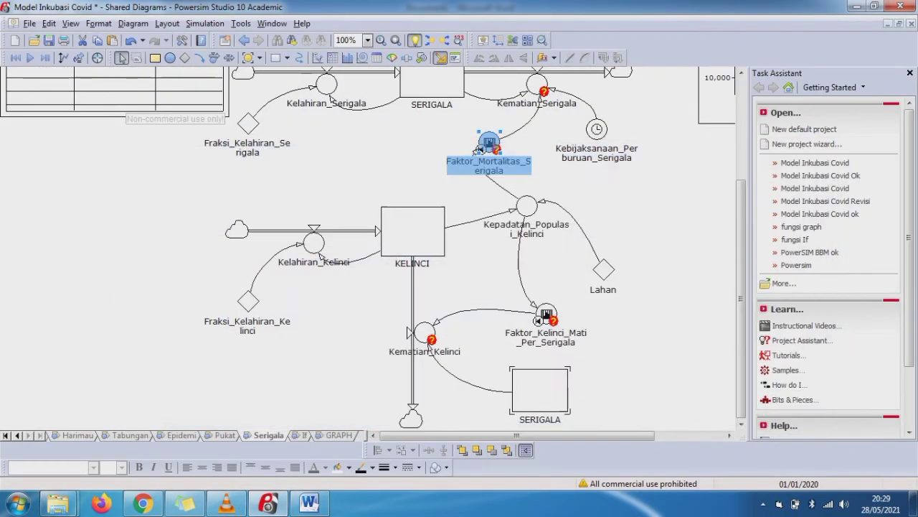
double_click(547, 314)
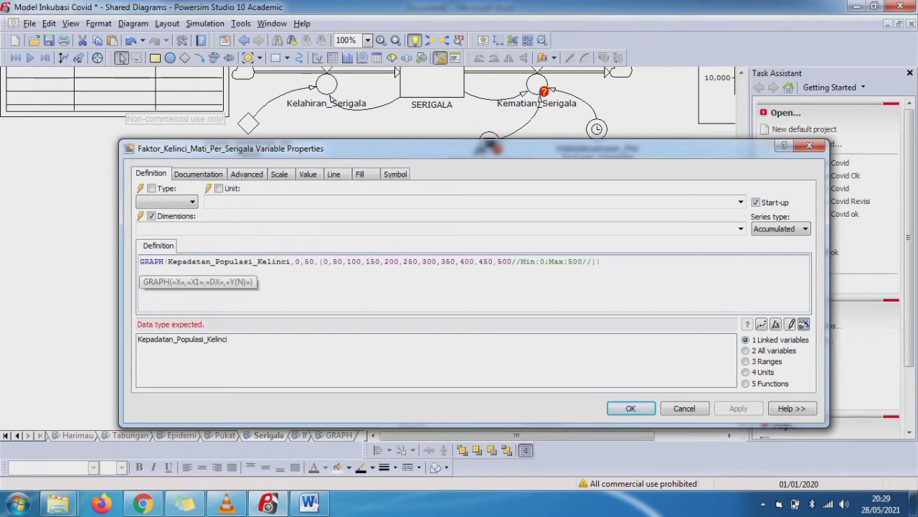
left_click_drag(140, 261, 602, 261)
key("ctrl+c")
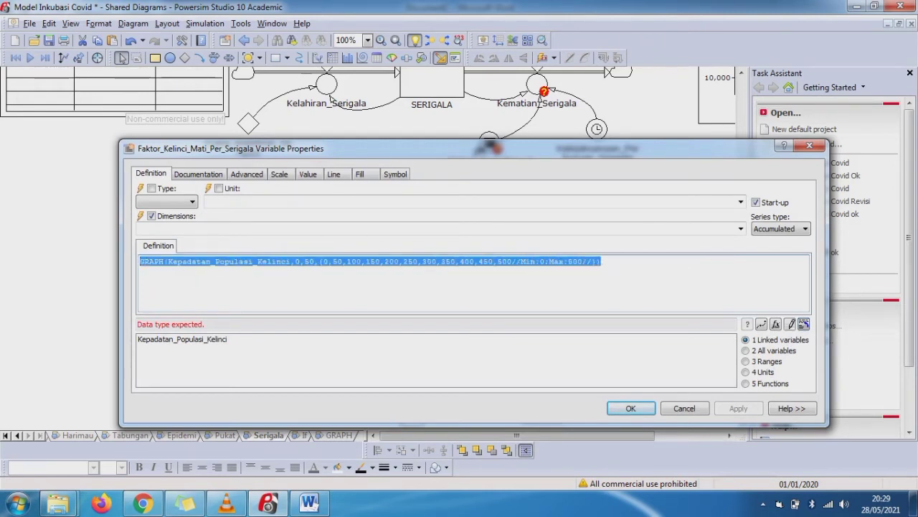
Switch to Word, paste the copied GRAPH definition below the first one, and return to Powersim Studio, closing the Faktor_Kelinci_Mati_Per_Serigala properties.
left_click(309, 503)
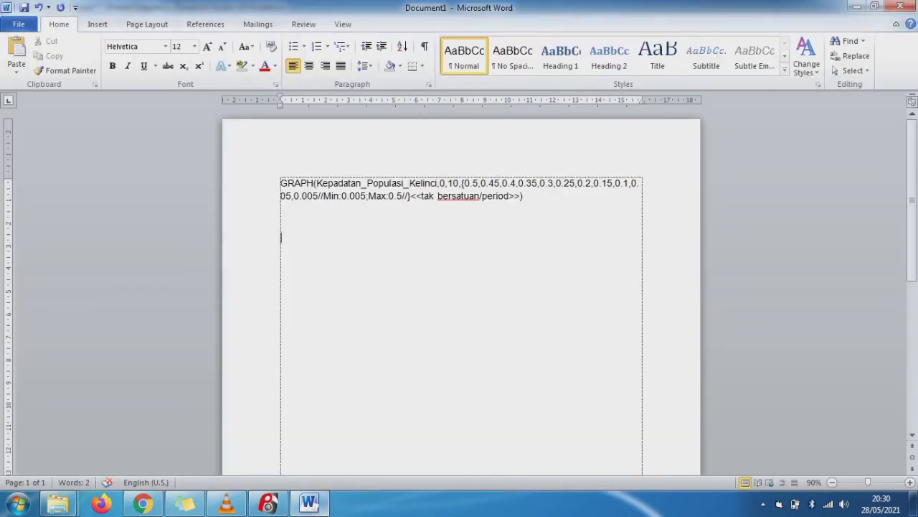
key("ctrl+v")
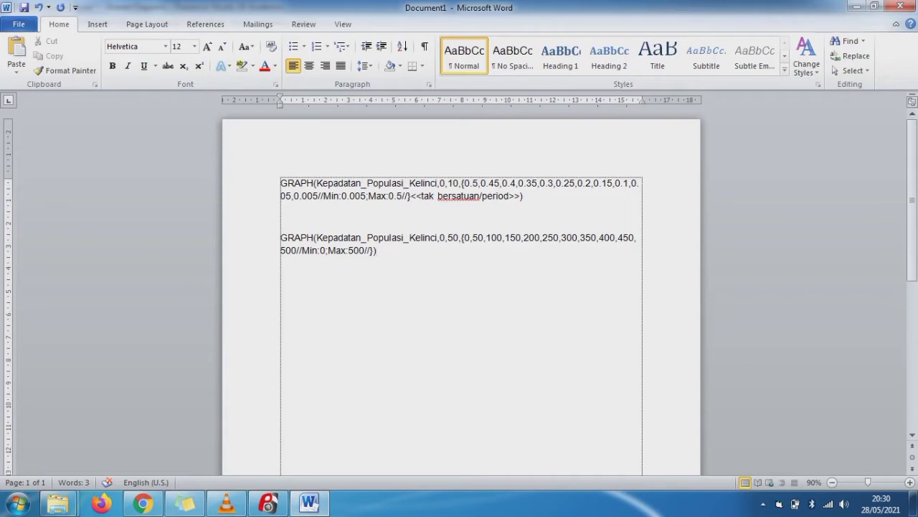
left_click(349, 238)
left_click(856, 6)
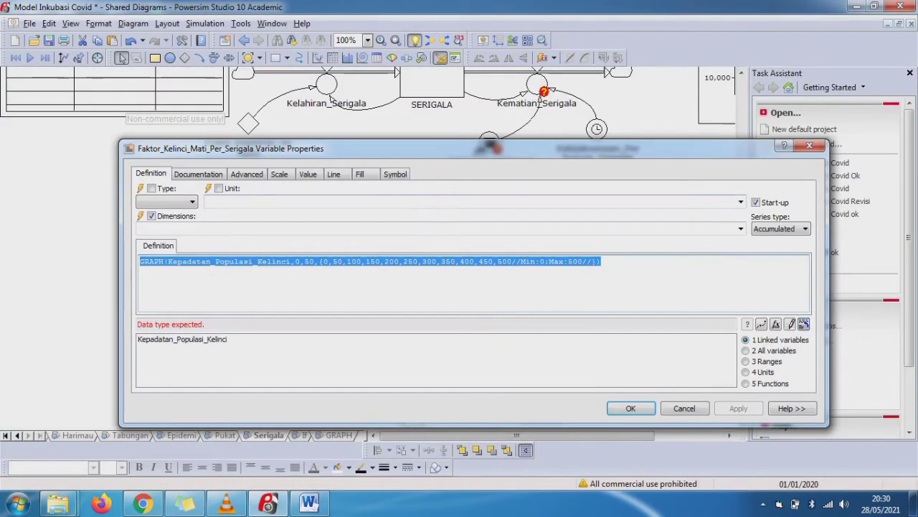
left_click(809, 146)
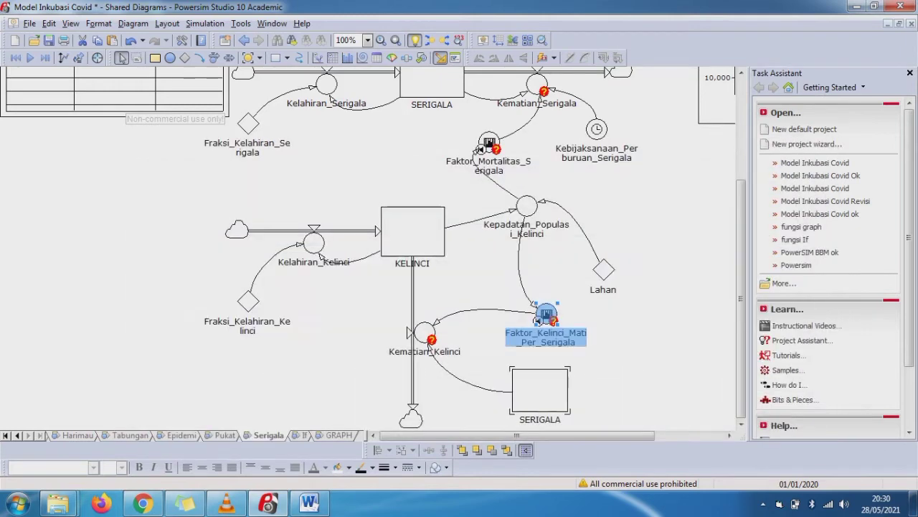
left_click(489, 143)
key("Delete")
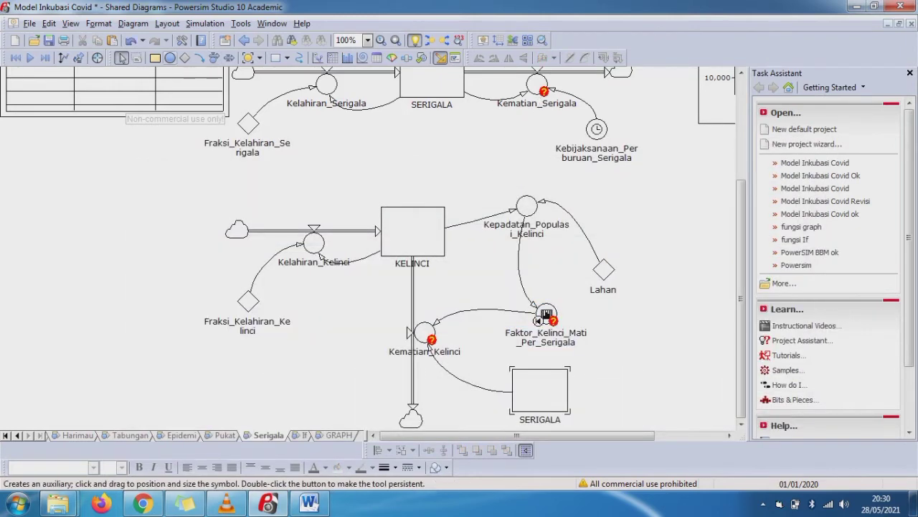
left_click(170, 58)
left_click(489, 142)
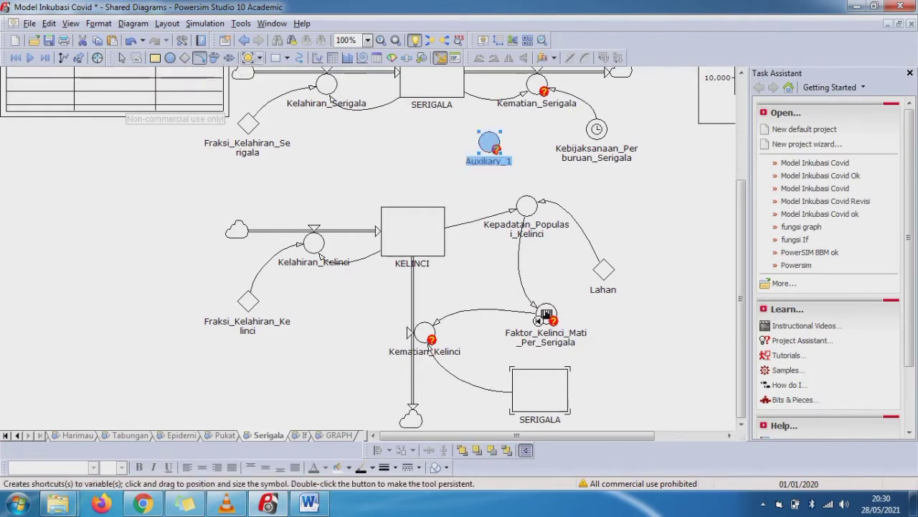
left_click(199, 58)
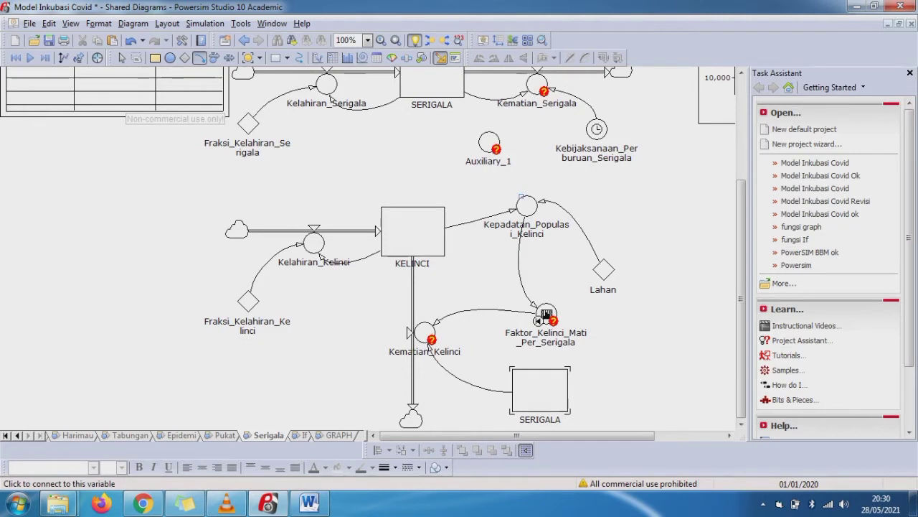
left_click(521, 198)
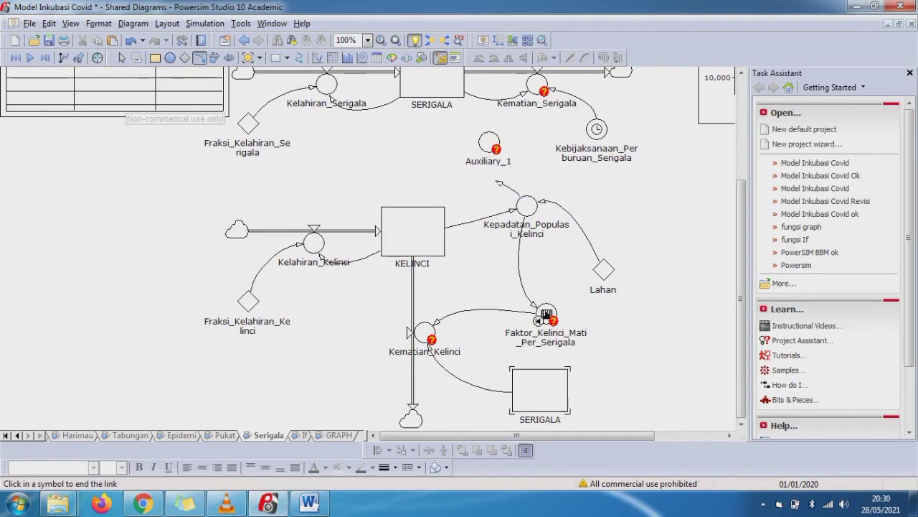
left_click(121, 57)
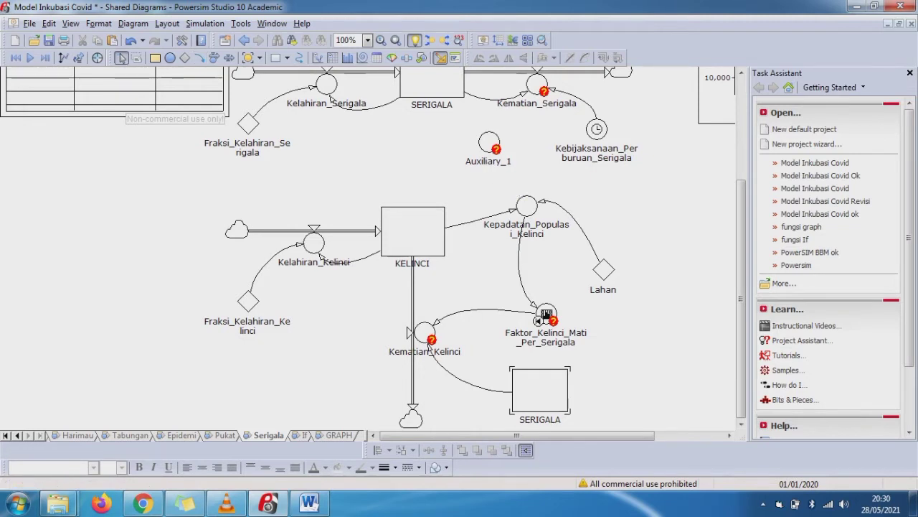
key("ctrl+z")
key("ctrl+z")
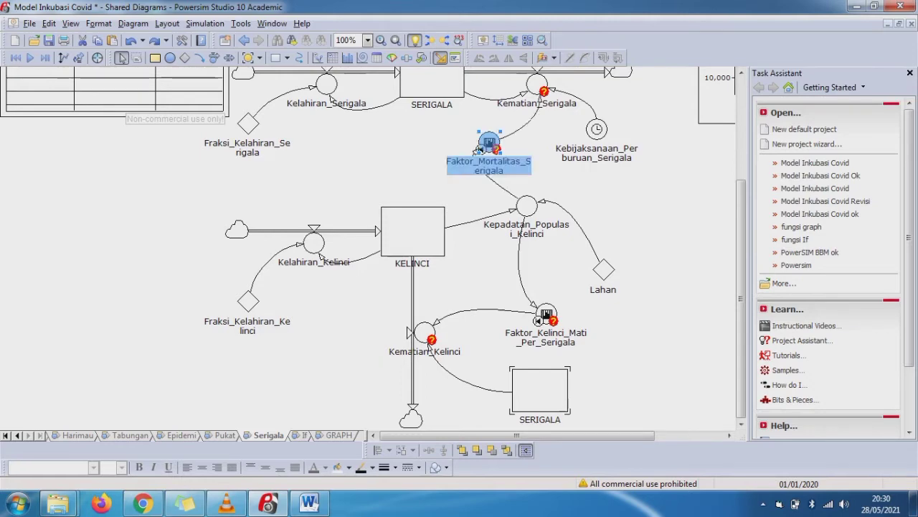
Copy the name of the Faktor_Mortalitas_Serigala variable from its label.
double_click(489, 165)
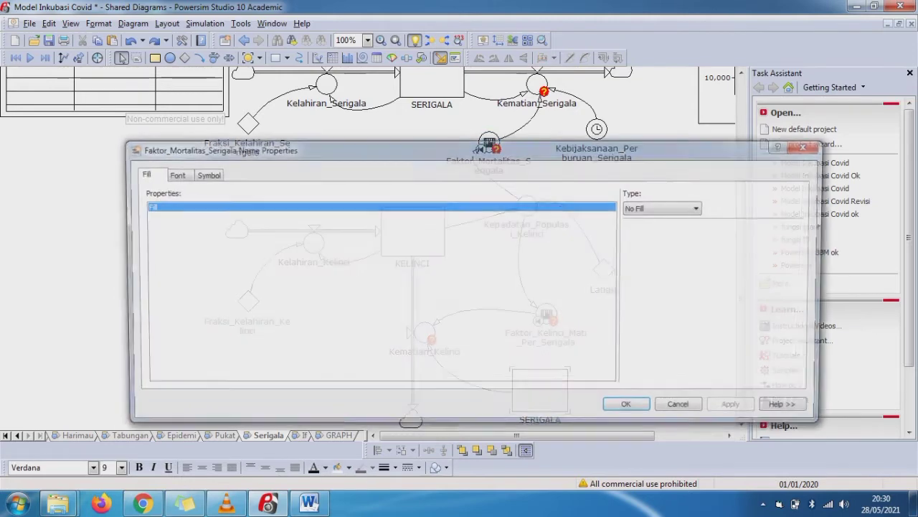
left_click(810, 145)
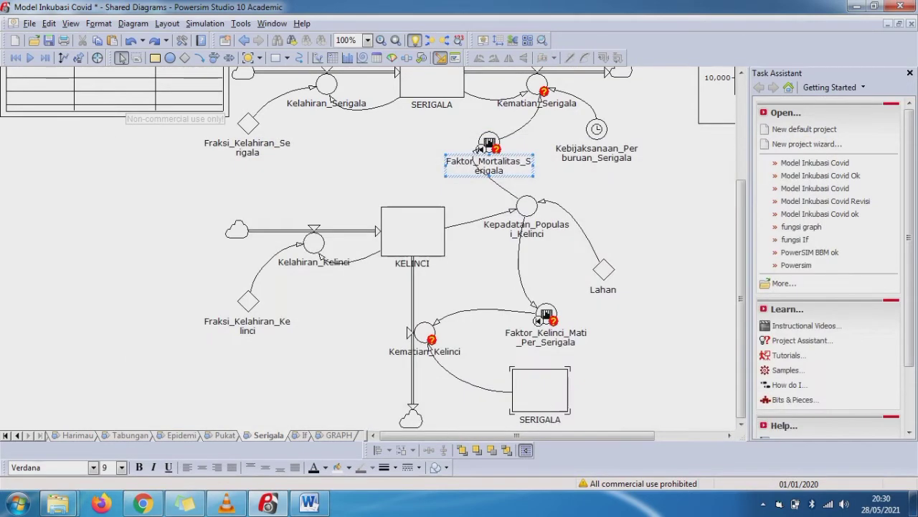
left_click(489, 165)
key("ctrl+c")
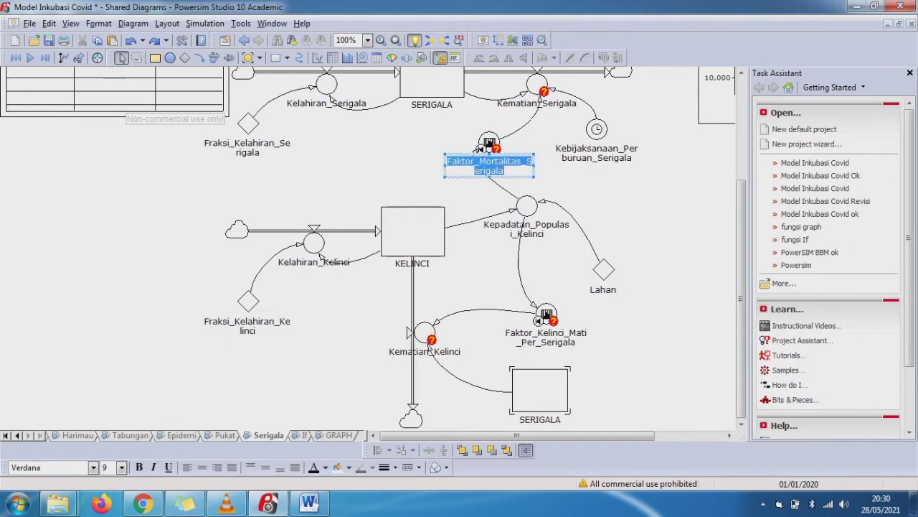
key("Escape")
Delete the Faktor_Mortalitas_Serigala variable and place a new auxiliary in the same area below Kematian_Serigala.
left_click(489, 141)
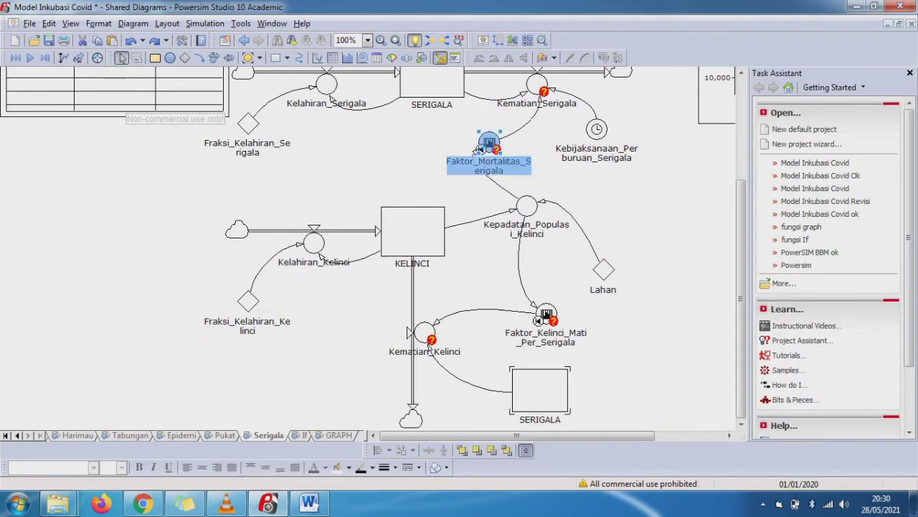
key("Delete")
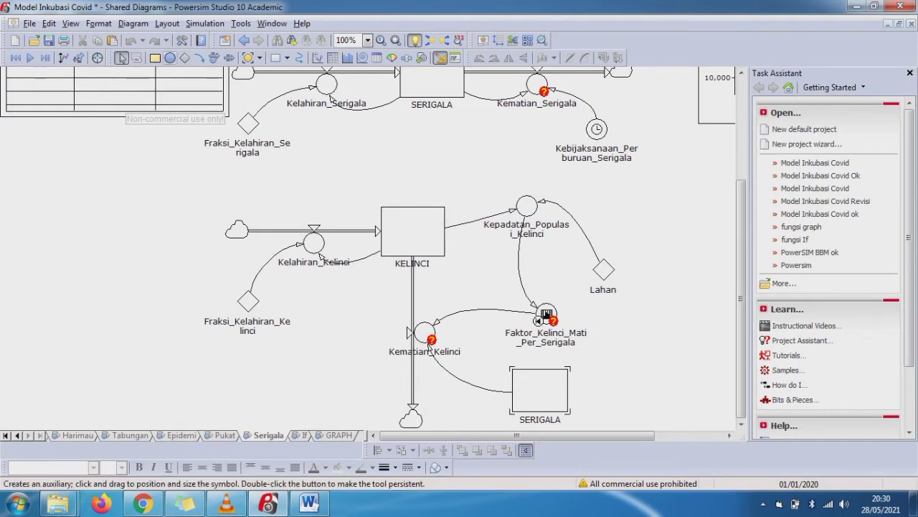
left_click(170, 57)
left_click(477, 142)
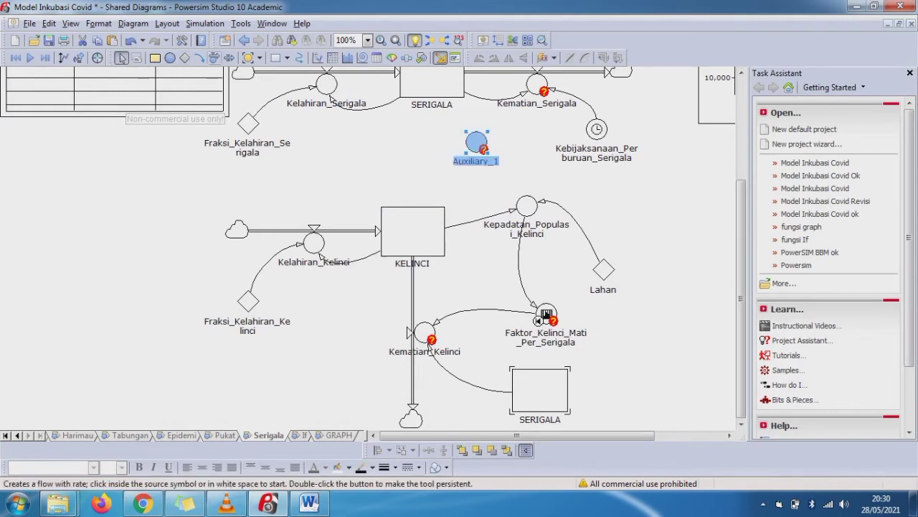
Link Kepadatan_Populasi_Kelinci to the new auxiliary and link the auxiliary to Kematian_Serigala.
left_click(199, 57)
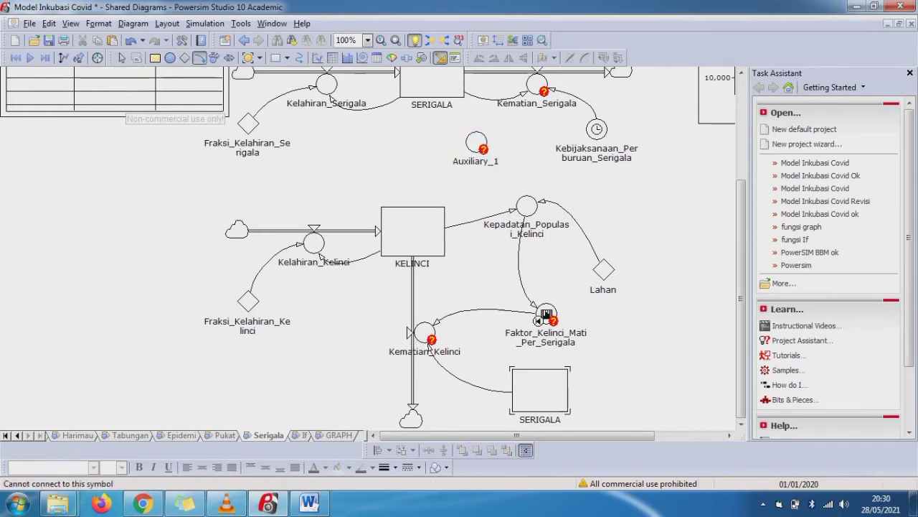
left_click(522, 197)
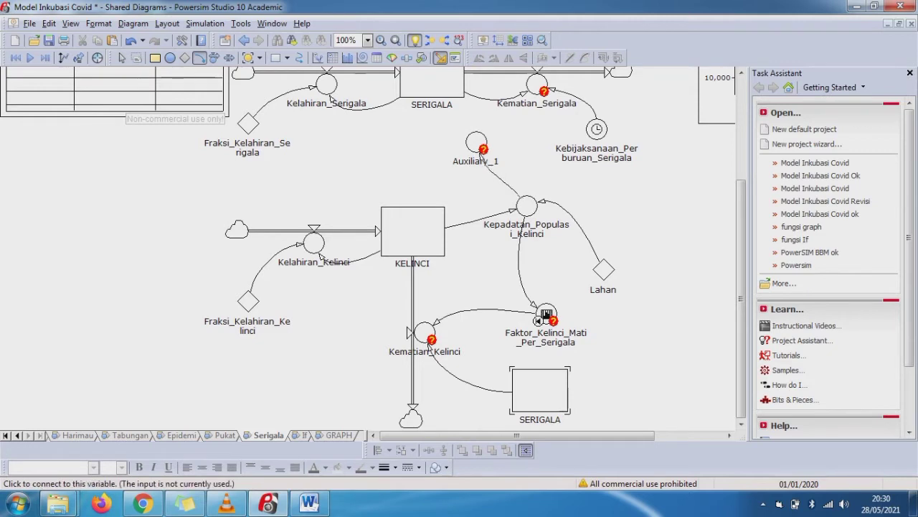
left_click(479, 153)
left_click(199, 57)
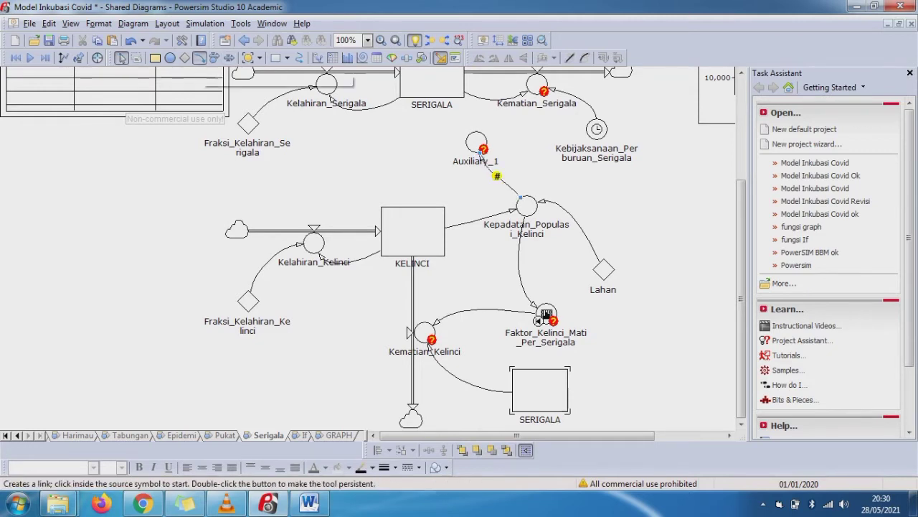
left_click(479, 147)
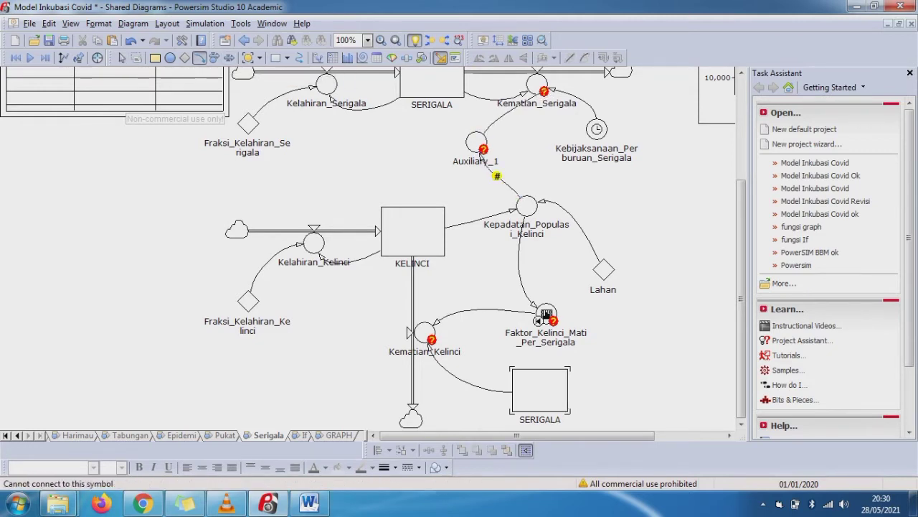
left_click(536, 86)
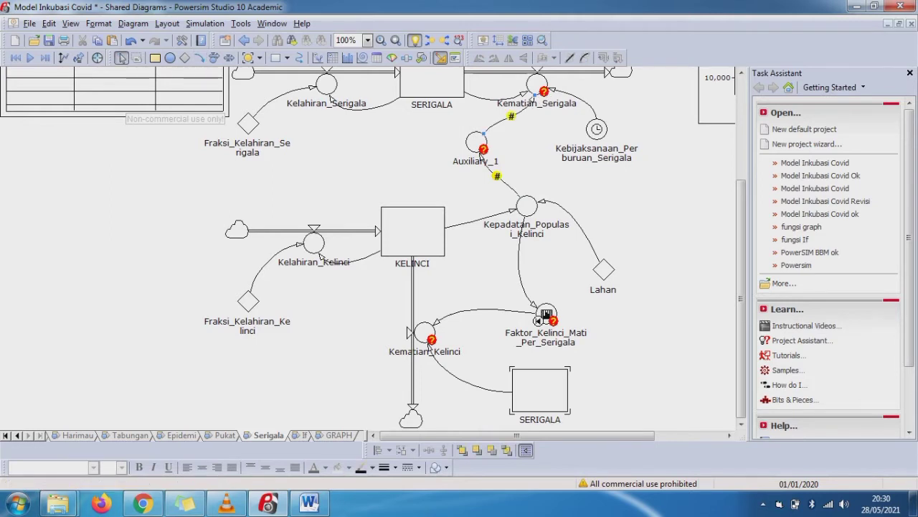
Rename the new auxiliary to Faktor_Mortalitas_Serigala using the copied name.
left_click(480, 159)
left_click(481, 159)
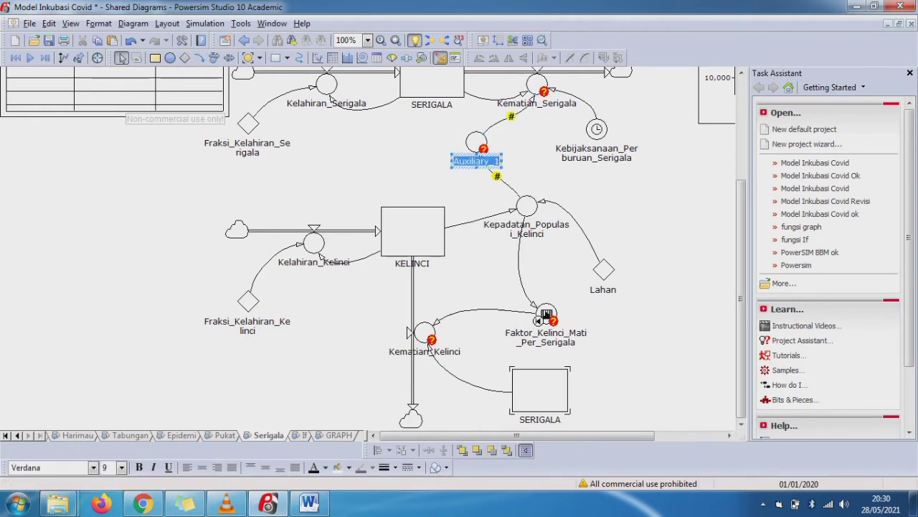
key("ctrl+v")
left_click(391, 166)
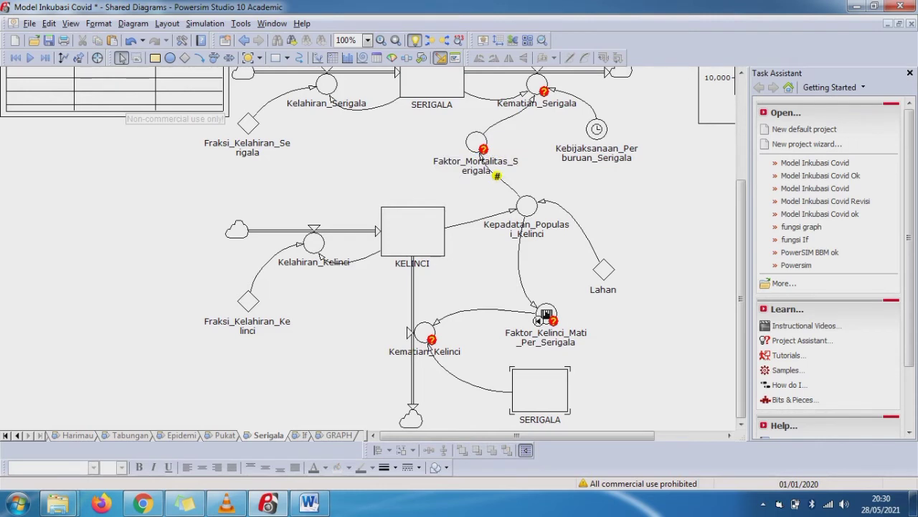
Open the properties of the new Faktor_Mortalitas_Serigala, switch to Word, and copy the first GRAPH definition.
mouse_move(483, 152)
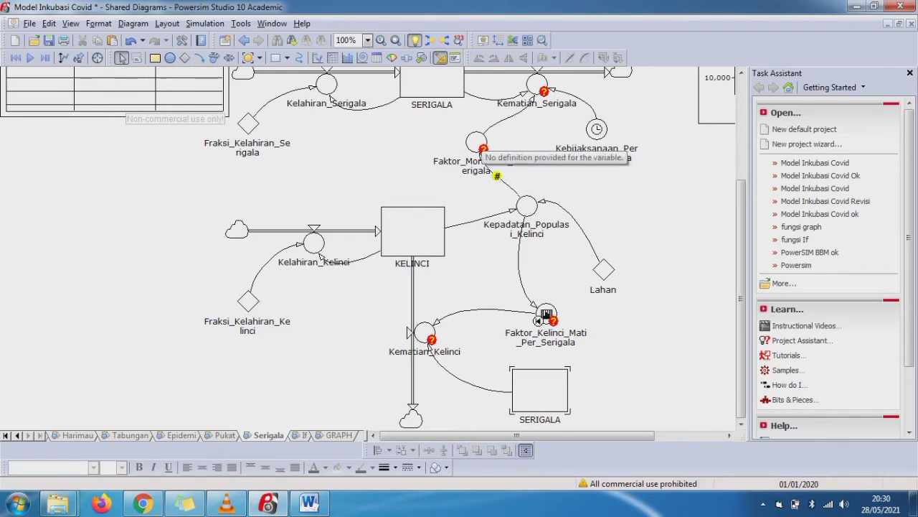
double_click(479, 147)
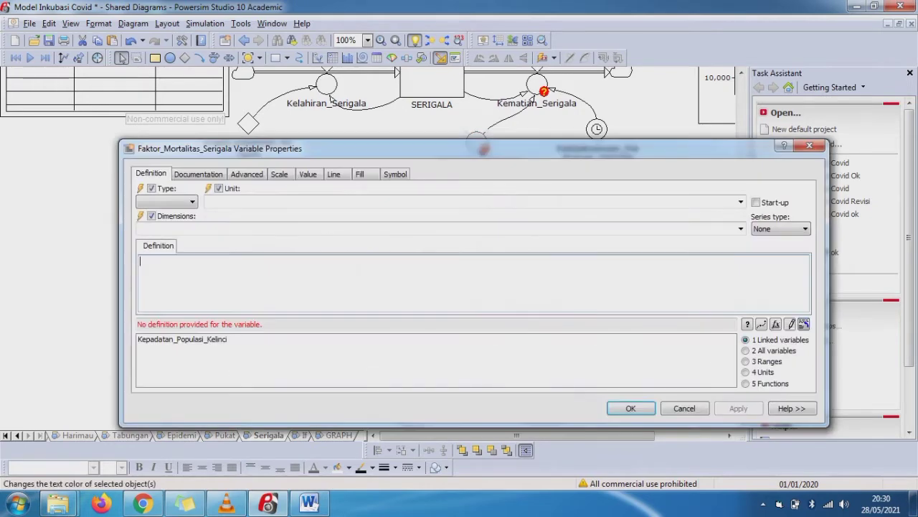
left_click(310, 502)
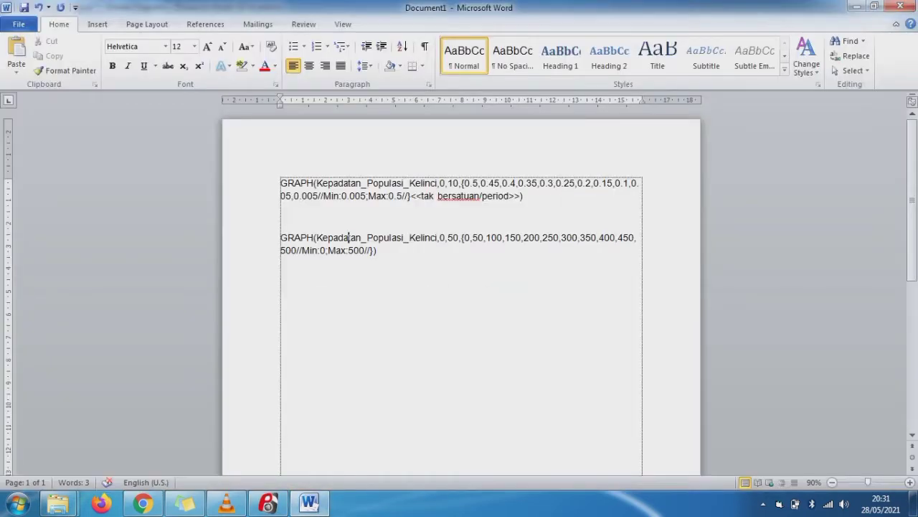
left_click_drag(281, 183, 523, 197)
key("ctrl+c")
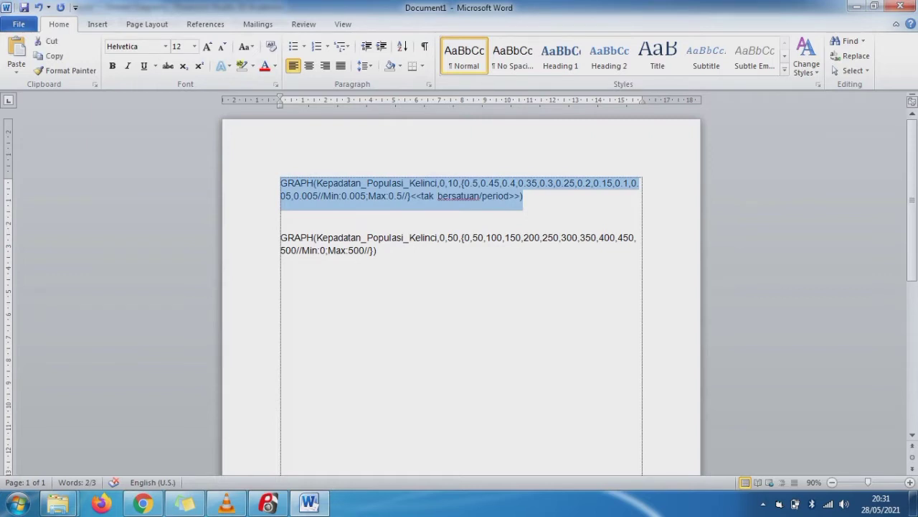
Switch back to Powersim Studio, paste the GRAPH definition into Faktor_Mortalitas_Serigala, and accept it despite the syntax error.
left_click(268, 503)
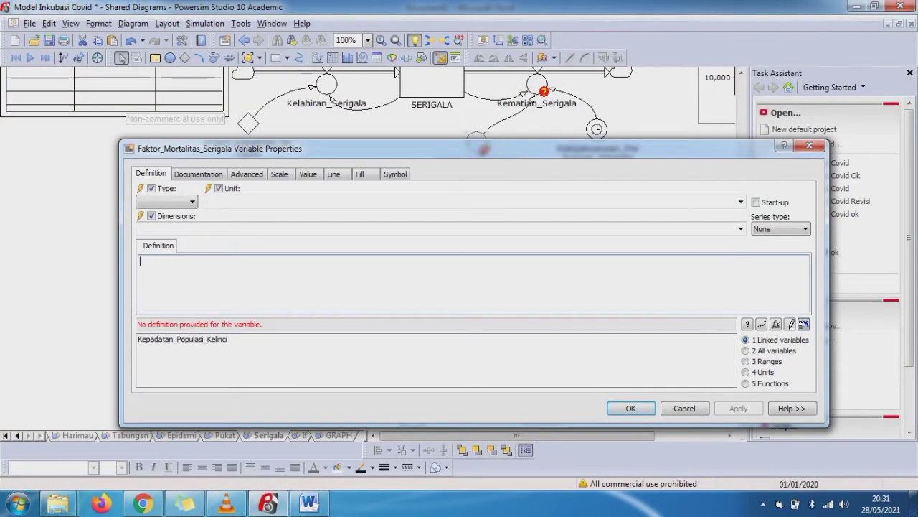
key("ctrl+v")
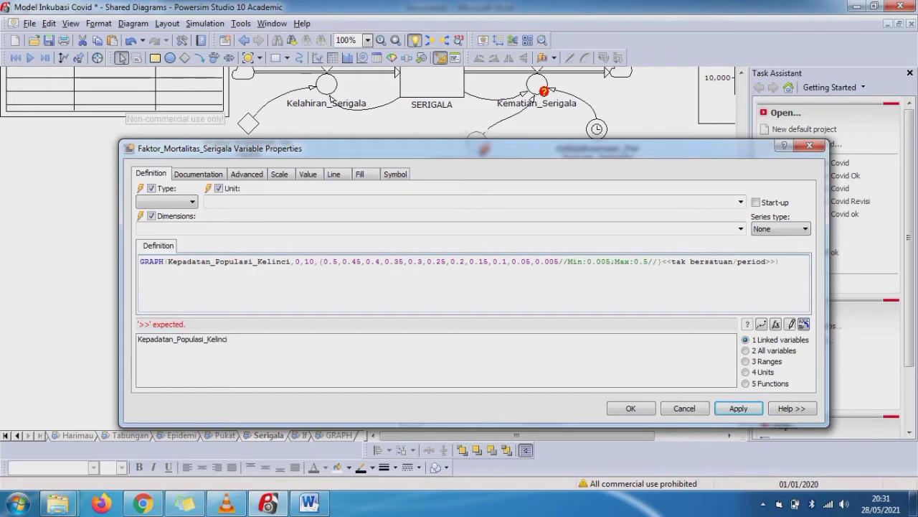
mouse_move(252, 263)
left_click(631, 408)
left_click(449, 307)
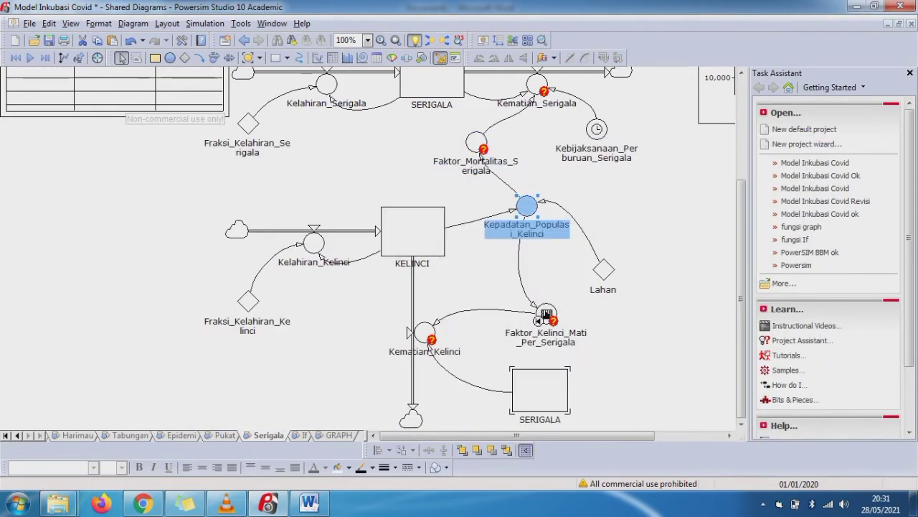
Show a number auto report for Kepadatan_Populasi_Kelinci and move the variable slightly lower in the diagram.
right_click(529, 207)
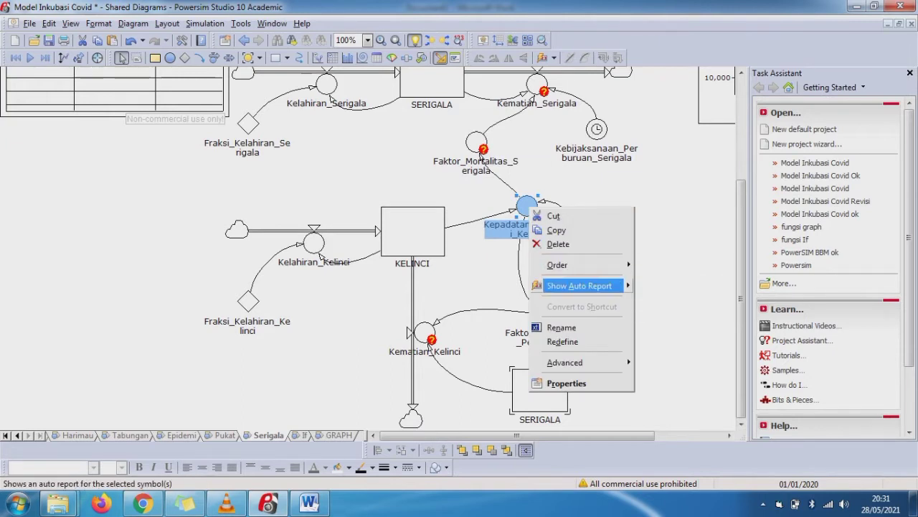
mouse_move(580, 286)
left_click(653, 287)
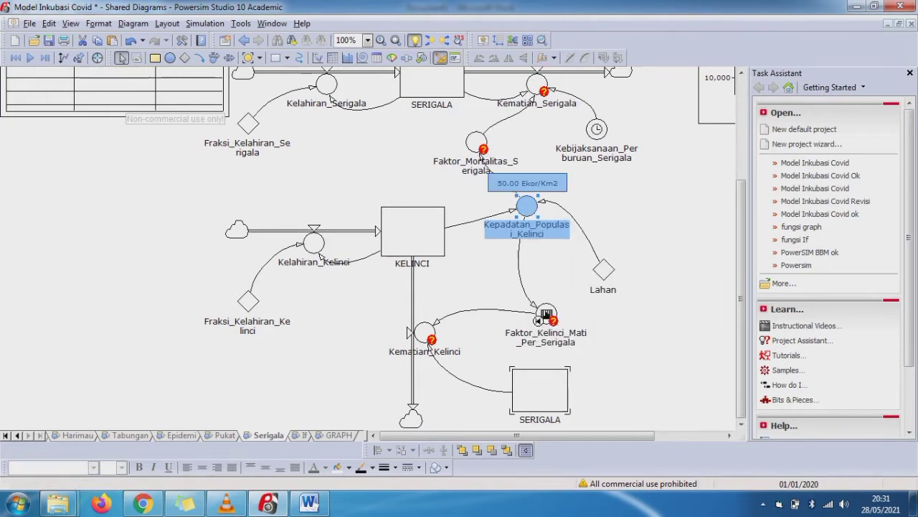
left_click_drag(527, 207, 526, 231)
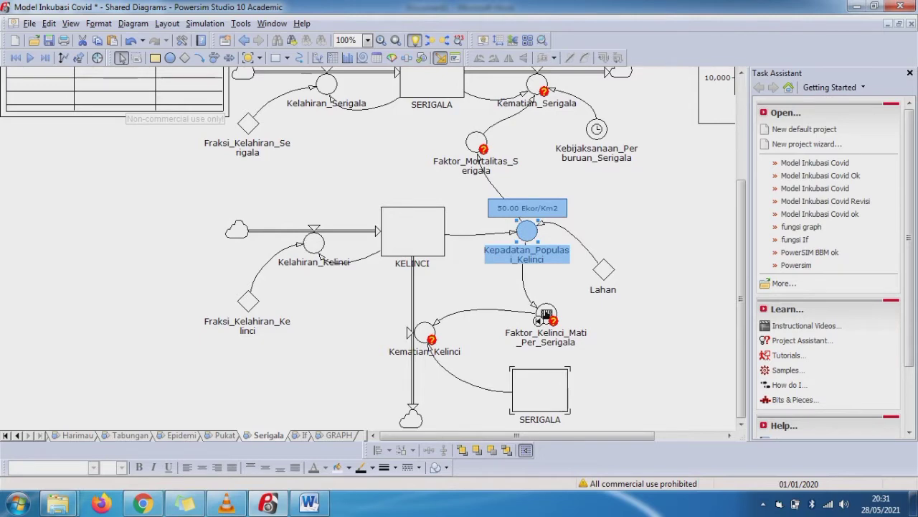
Open the definition of Faktor_Mortalitas_Serigala and add the unit <<Ekor/Km2>> to the GRAPH start value 0.
left_click(476, 143)
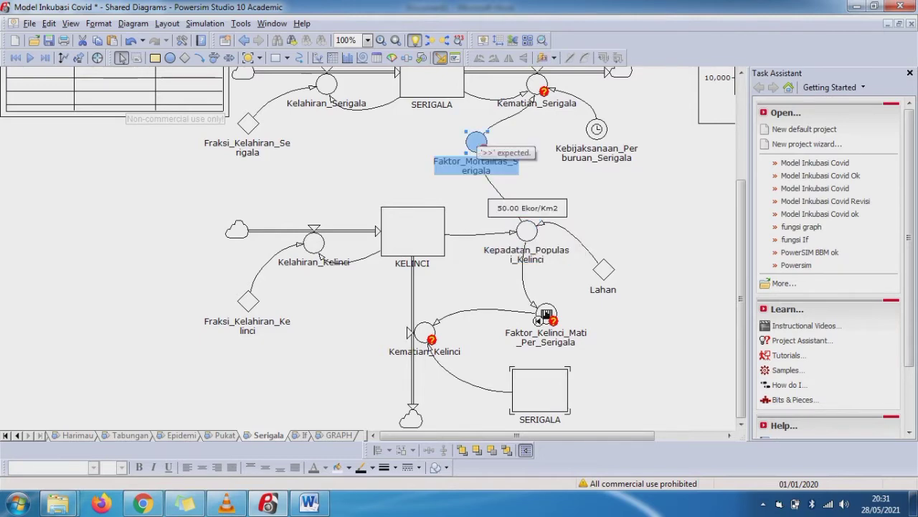
double_click(476, 144)
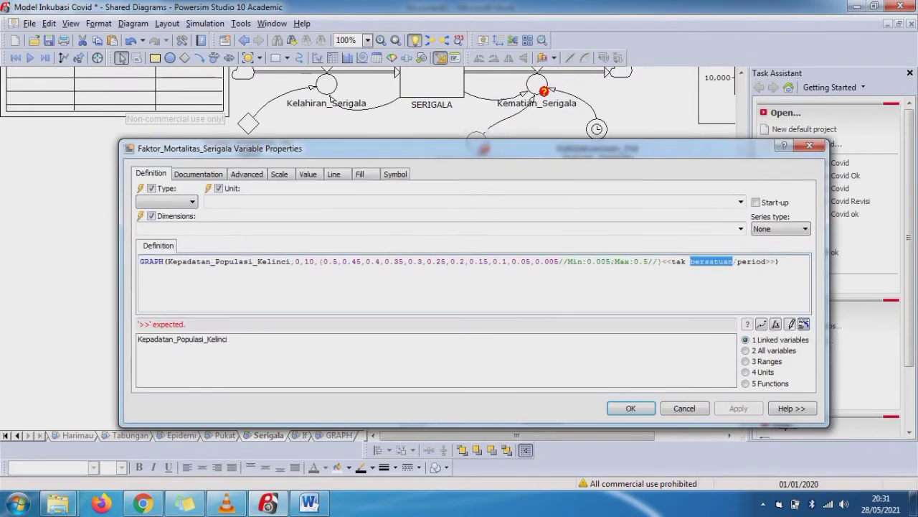
left_click(300, 262)
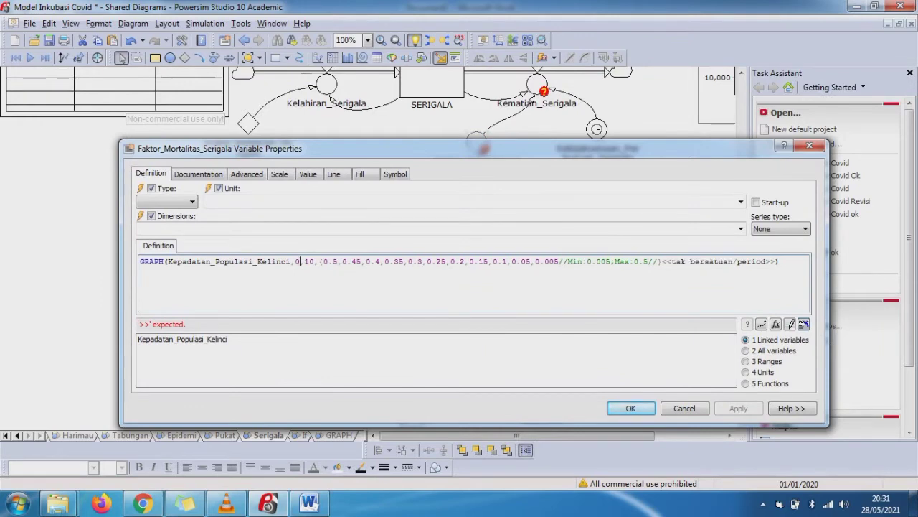
type("<<")
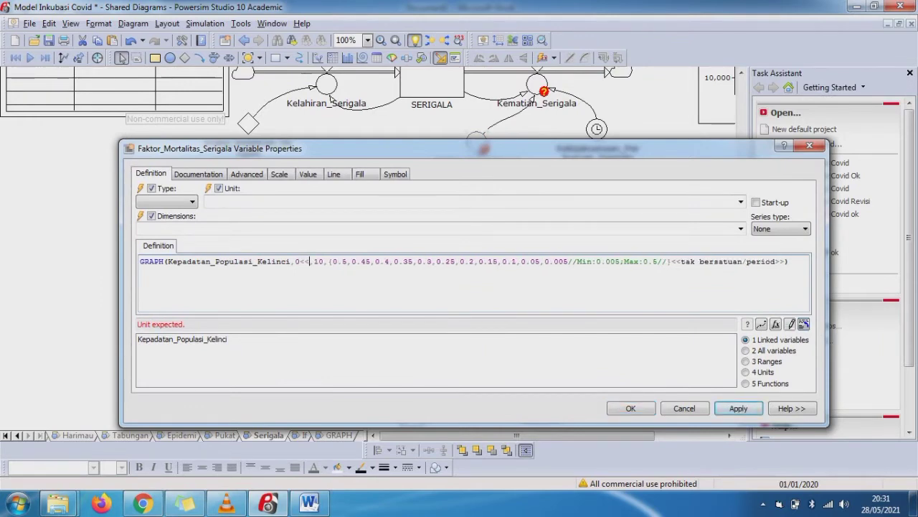
type("Ekor")
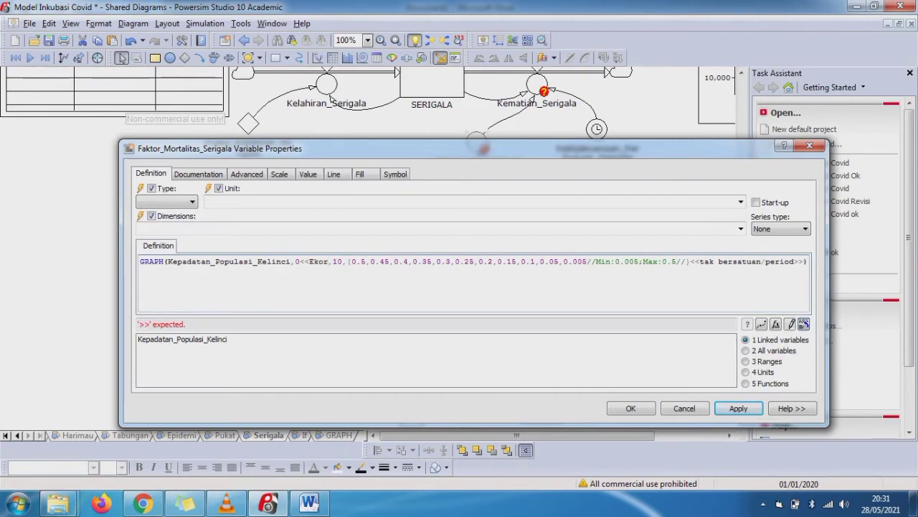
type("/")
type("Km2")
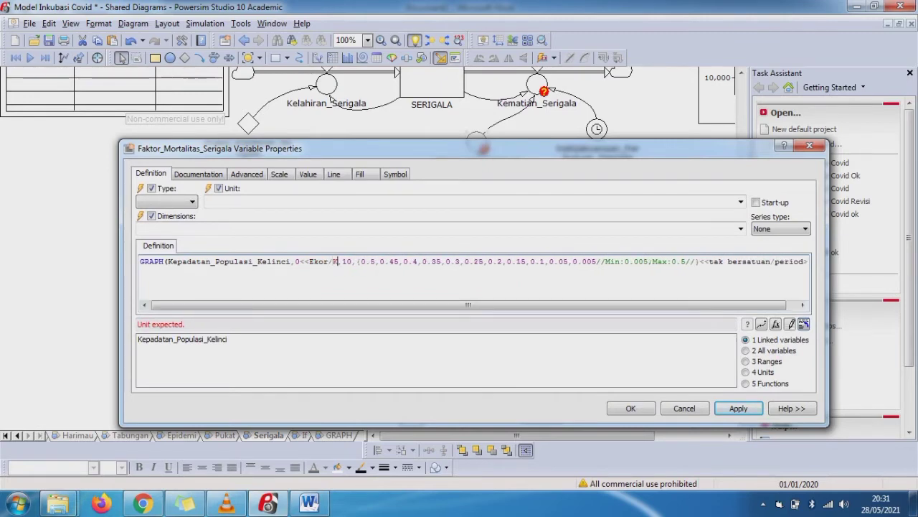
type(">>")
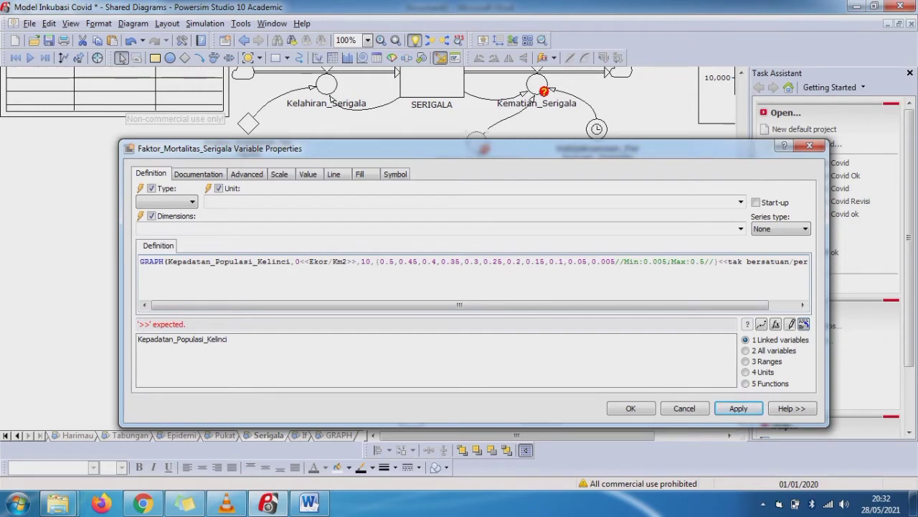
Add the unit <<Ekor/Km2>> to the GRAPH increment value 10.
left_click(371, 262)
type("<<")
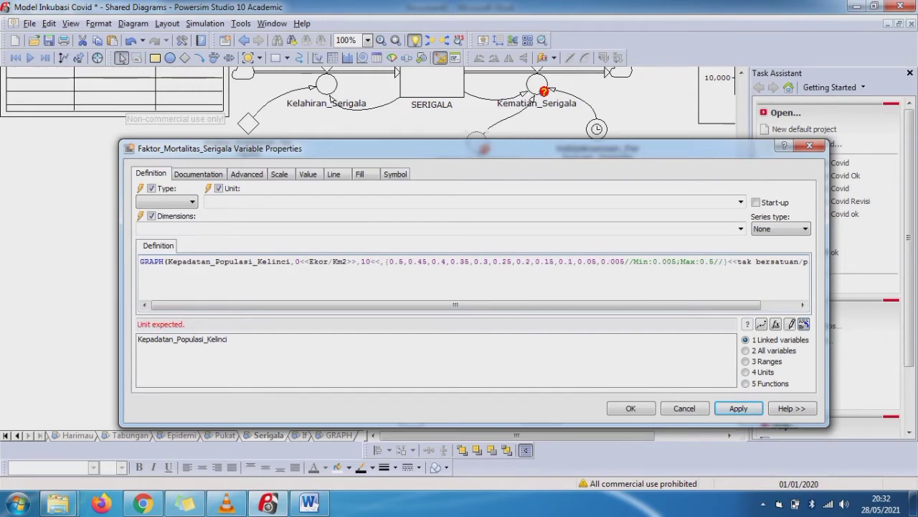
type("Eko")
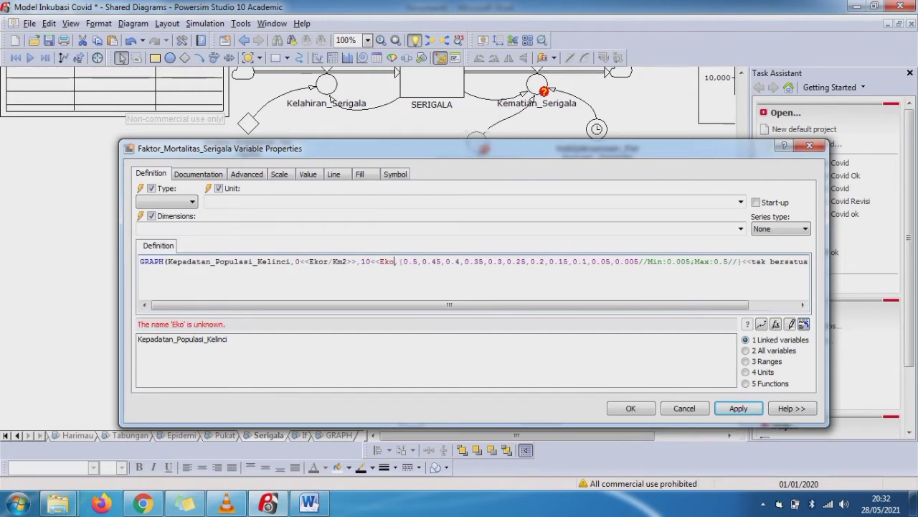
type("r/")
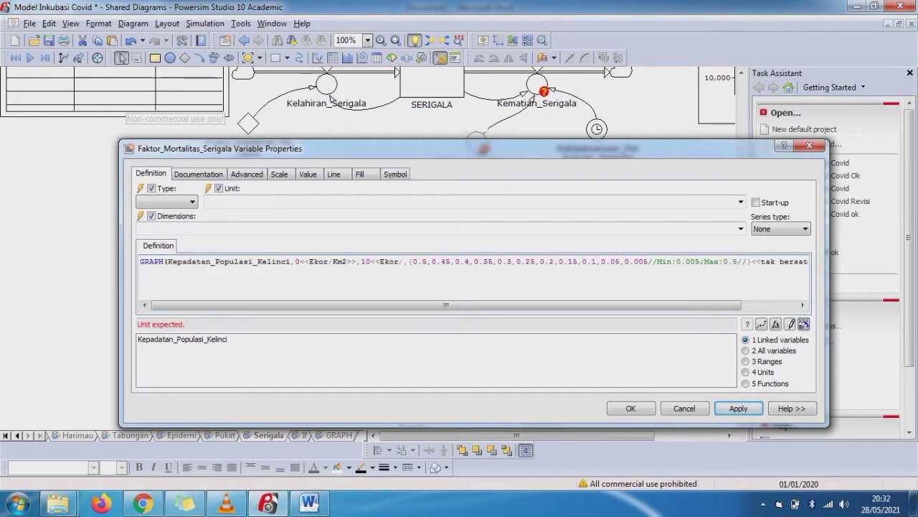
type("Km2")
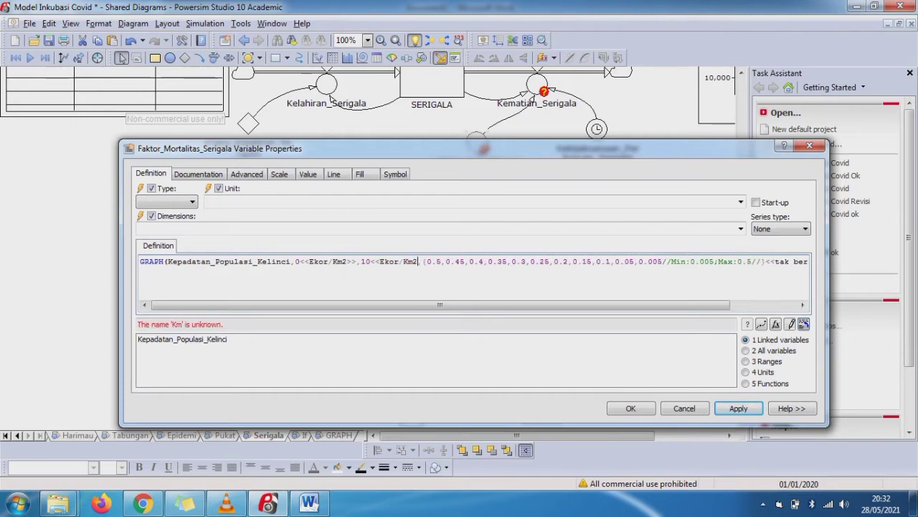
type(">>")
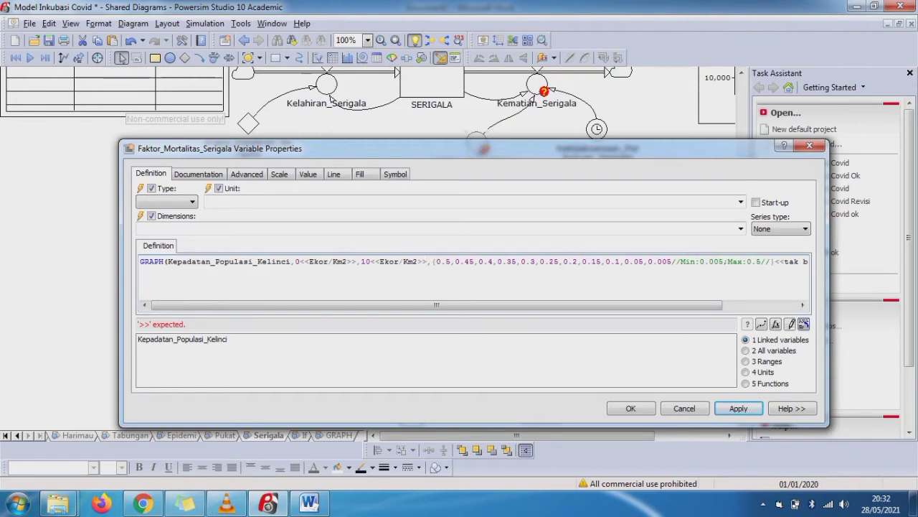
Append *<<Ekor/Km2>> to the end of the GRAPH definition.
type(",")
key("Right")
key("Right")
key("Right")
key("Right")
key("Right")
key("Right")
key("Right")
key("Right")
key("Right")
key("Right")
key("Right")
key("Right")
key("Right")
key("Right")
key("Right")
key("Right")
key("Right")
key("Right")
key("Right")
key("Right")
key("Right")
key("Right")
key("Right")
key("Right")
key("Right")
key("Right")
key("Right")
key("Right")
key("Right")
key("Right")
key("Right")
key("Right")
key("Right")
key("Right")
key("Right")
key("Right")
key("Right")
key("Right")
key("Right")
key("Right")
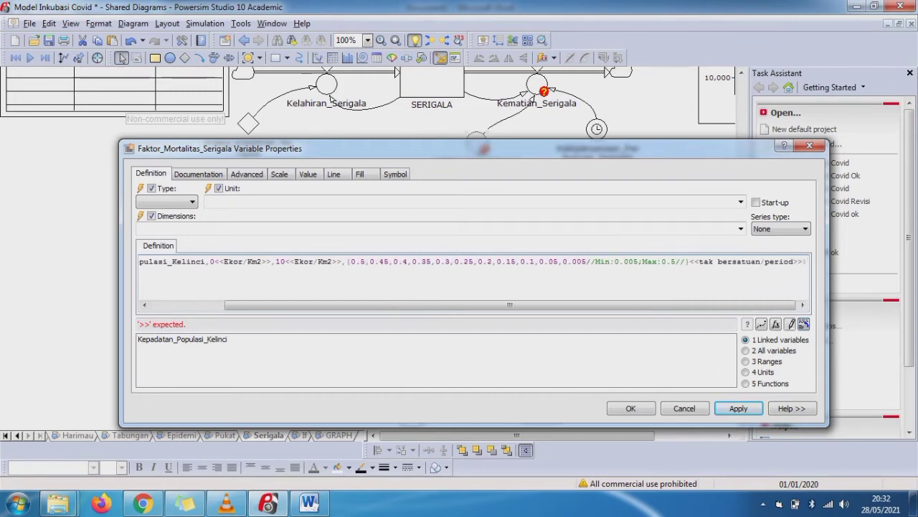
type("*")
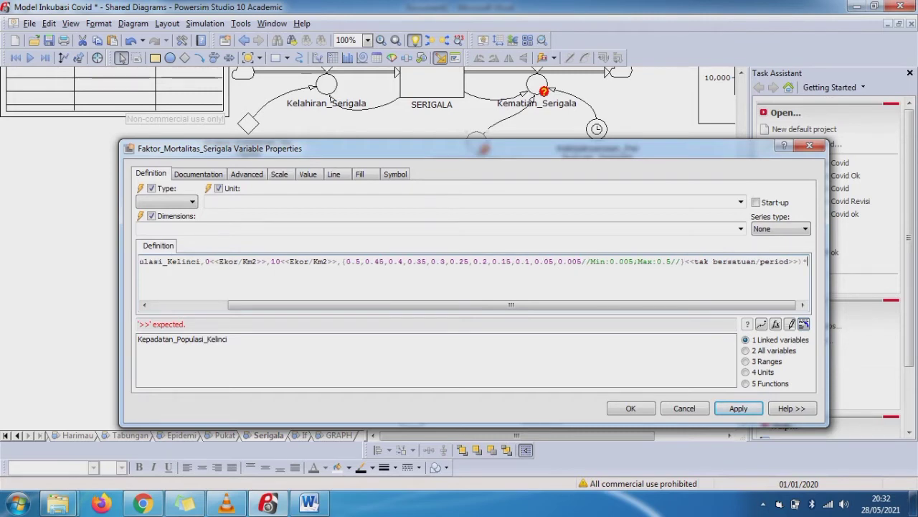
type("<<Ekor")
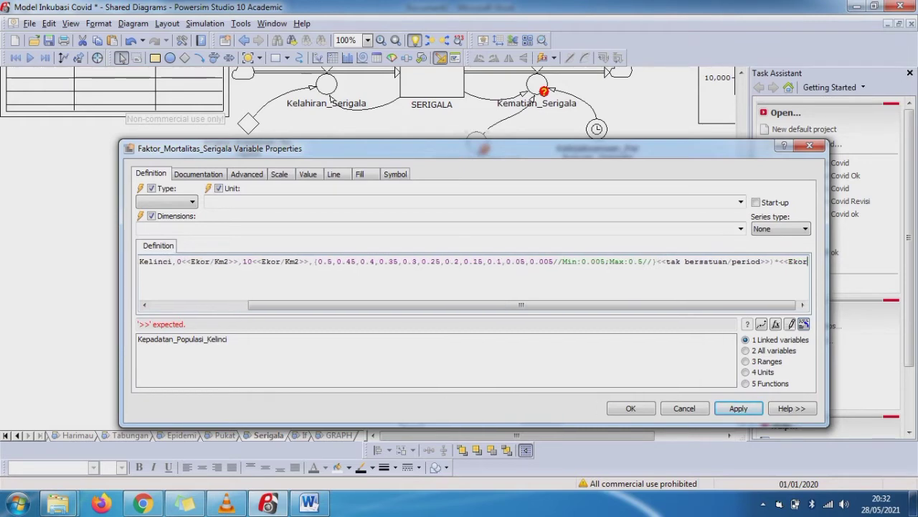
type("/Km2")
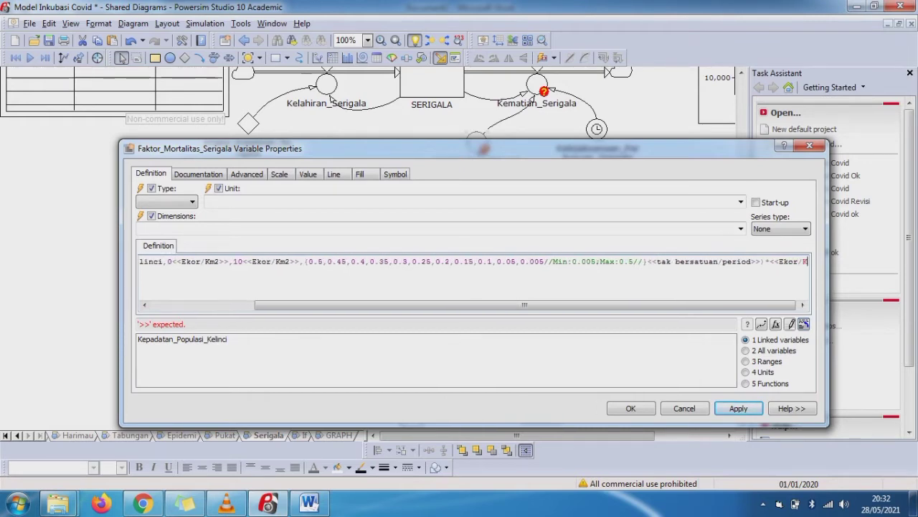
type(">>")
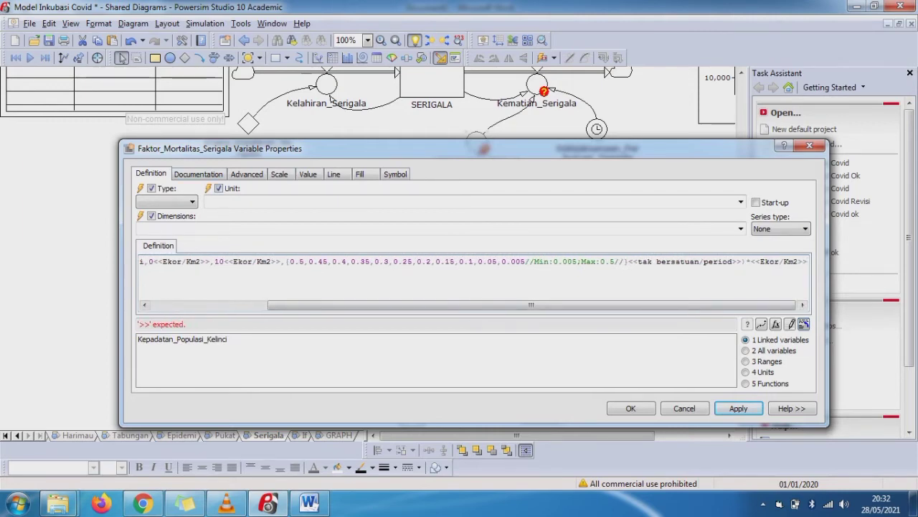
Remove <<tak bersatuan/period>> after the GRAPH value list, close the parenthesis there, and put 1 before *<<Ekor/Km2>>.
left_click(219, 188)
left_click(219, 188)
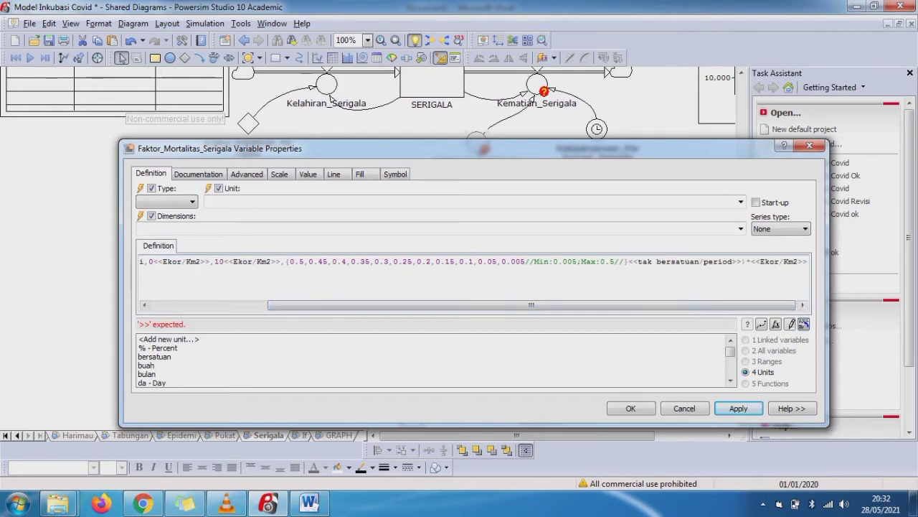
left_click(737, 262)
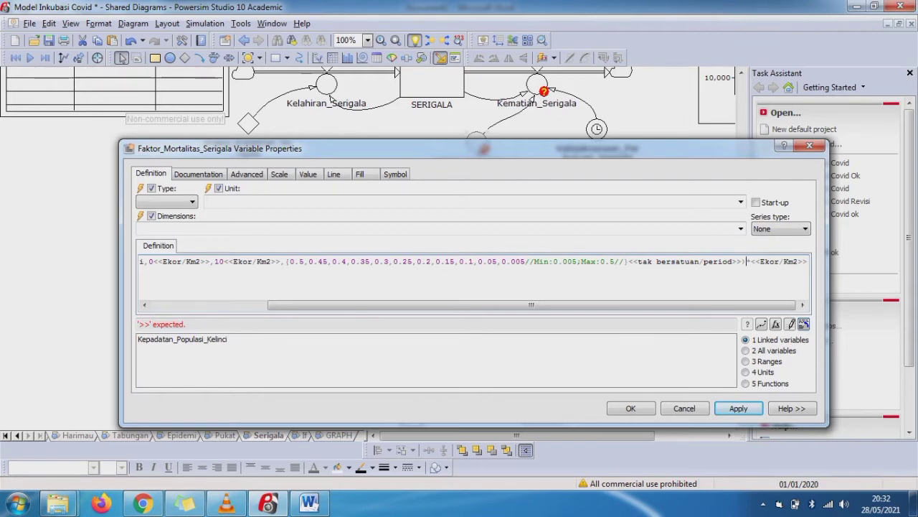
key("BackSpace")
key("BackSpace")
key("BackSpace")
key("BackSpace")
key("BackSpace")
key("BackSpace")
key("BackSpace")
key("BackSpace")
key("BackSpace")
key("BackSpace")
key("BackSpace")
key("BackSpace")
key("BackSpace")
key("BackSpace")
key("BackSpace")
key("BackSpace")
key("BackSpace")
key("BackSpace")
key("BackSpace")
key("BackSpace")
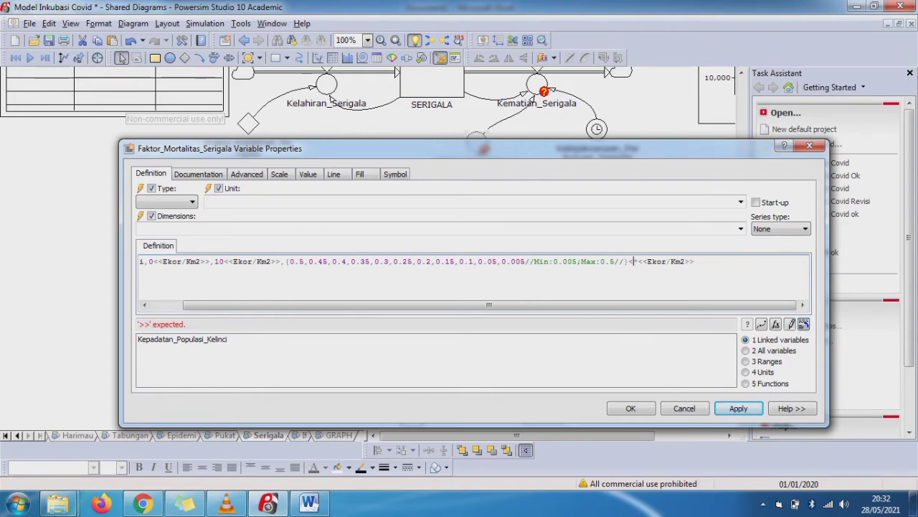
key("BackSpace")
type("1*")
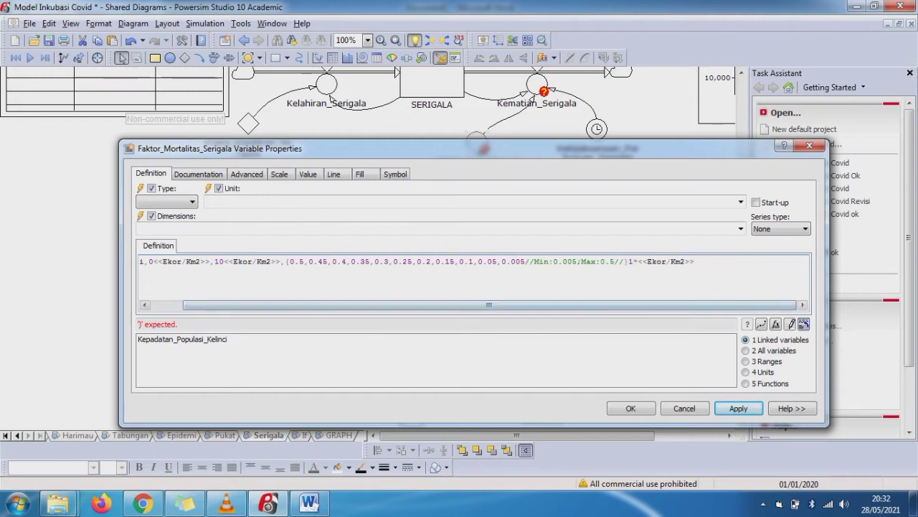
left_click_drag(490, 305, 458, 305)
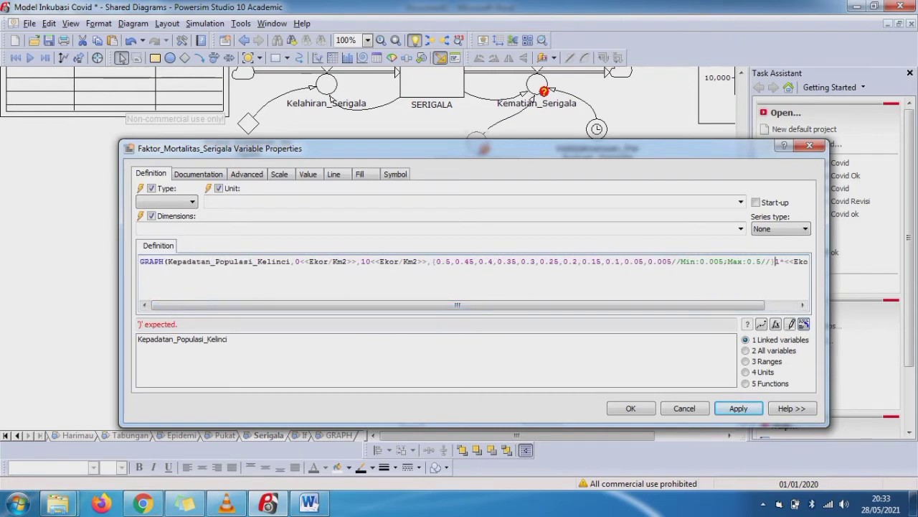
type(")")
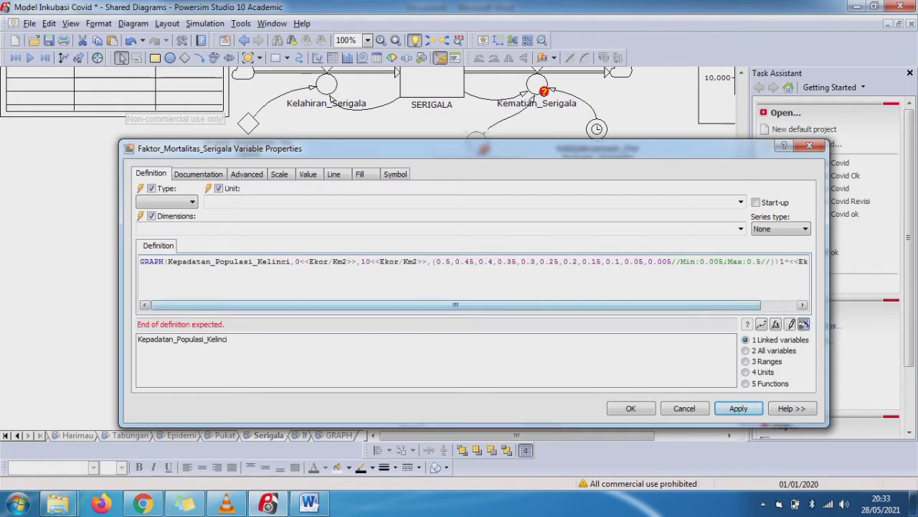
Try Ekor/Km2 as the unit of Faktor_Mortalitas_Serigala and clear the unit again.
left_click(219, 188)
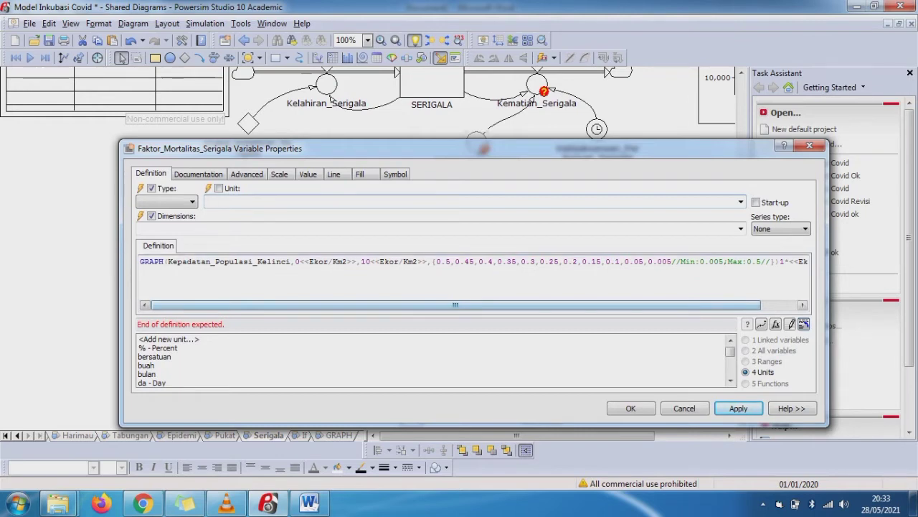
left_click_drag(455, 305, 492, 305)
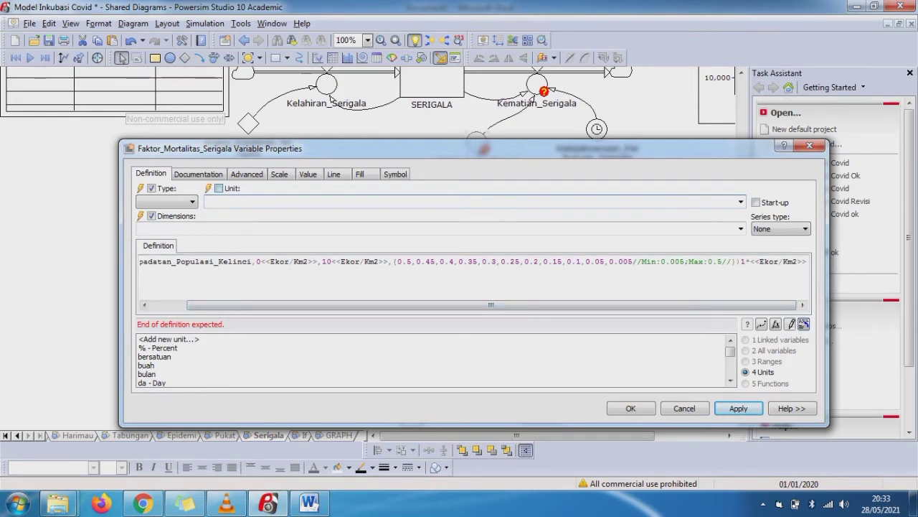
left_click(219, 188)
left_click_drag(251, 305, 212, 305)
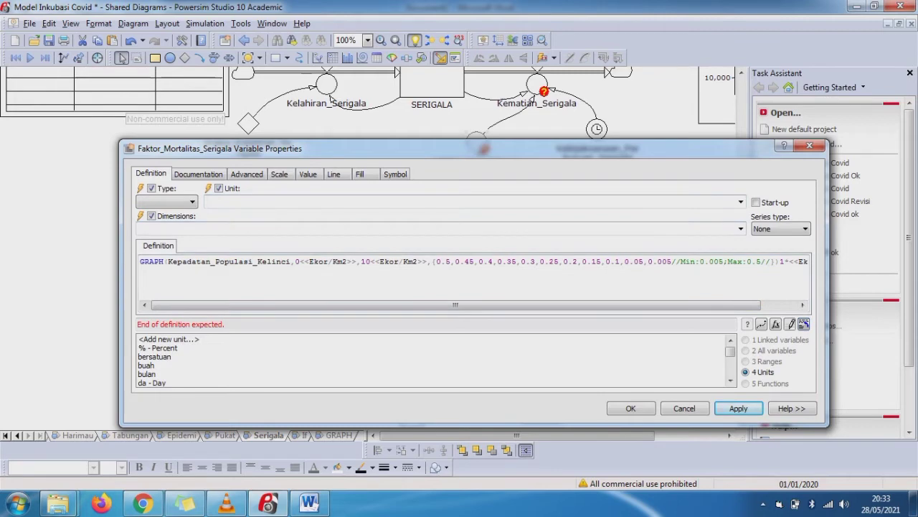
left_click(740, 201)
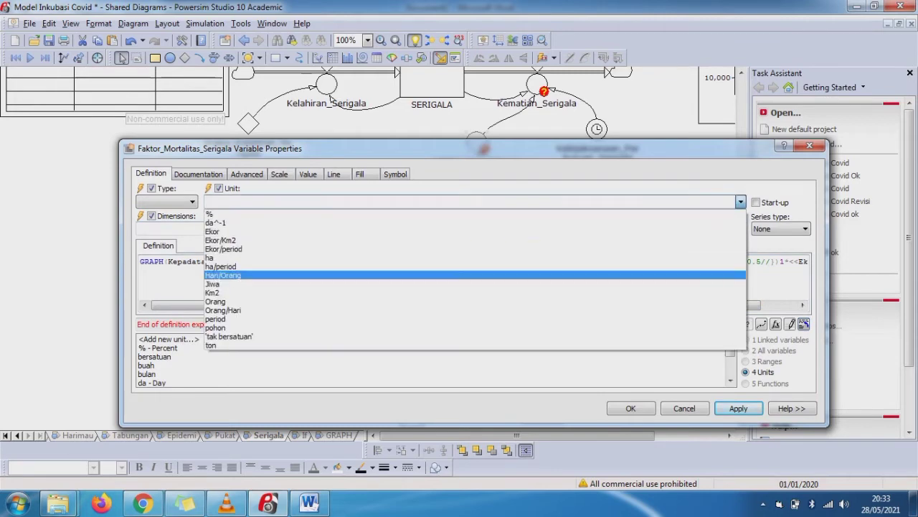
key("Return")
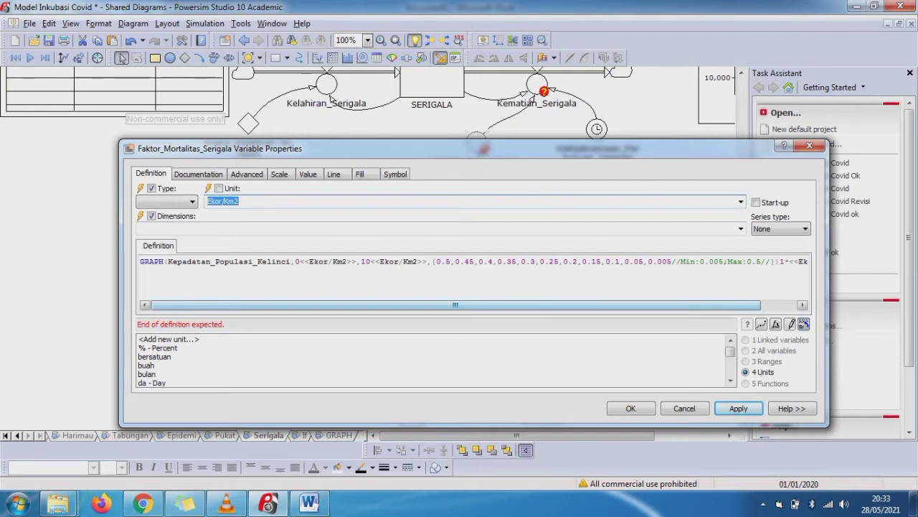
left_click_drag(455, 305, 468, 305)
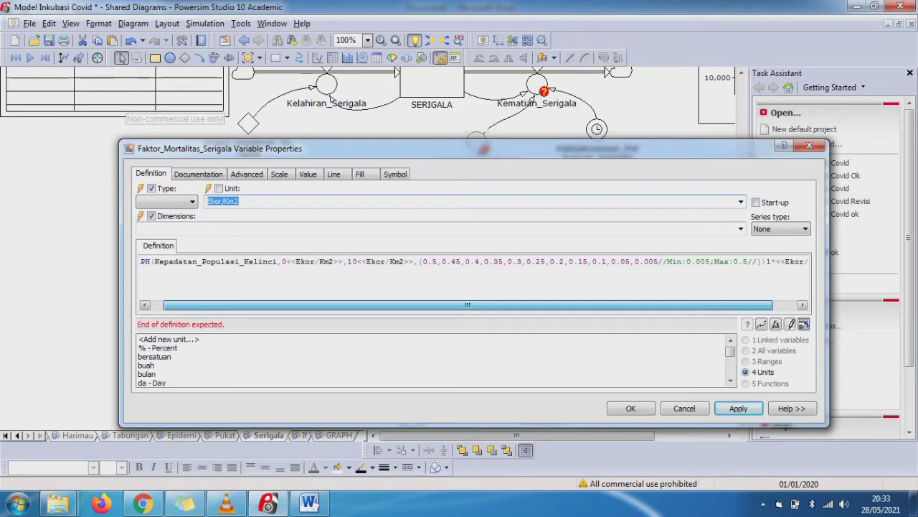
left_click_drag(468, 305, 491, 305)
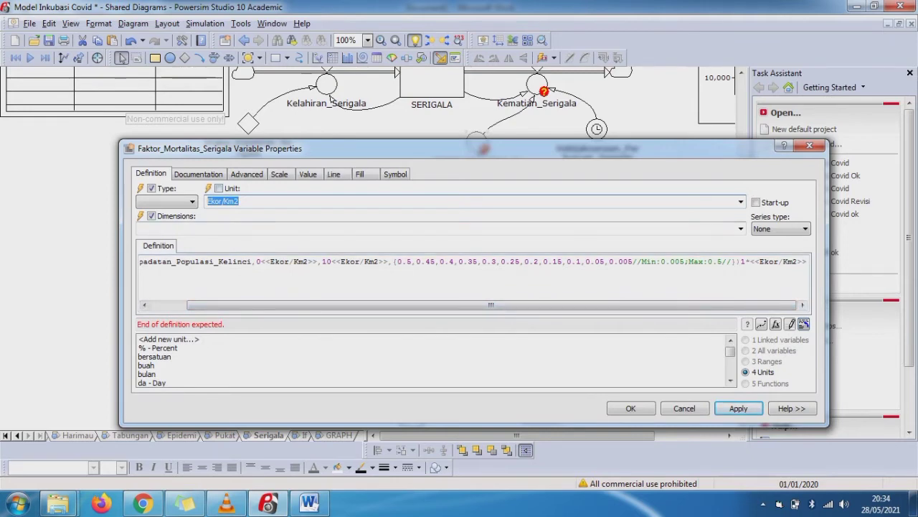
key("Delete")
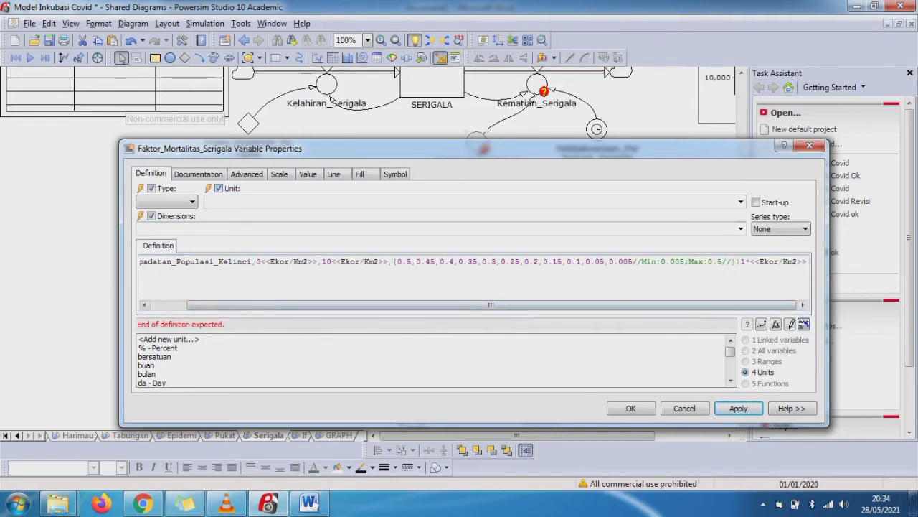
left_click_drag(491, 305, 455, 305)
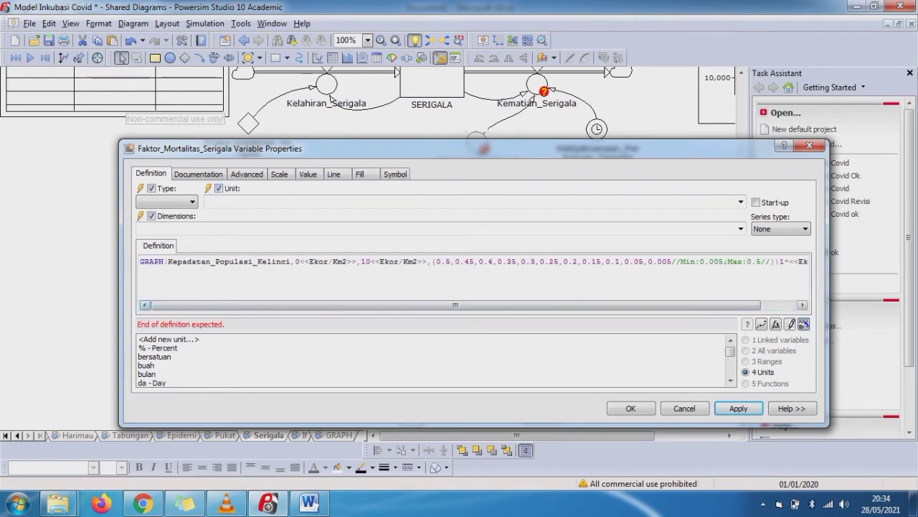
Apply the edited GRAPH definition to Faktor_Mortalitas_Serigala, continuing despite the syntax error, and confirm the properties.
left_click(739, 407)
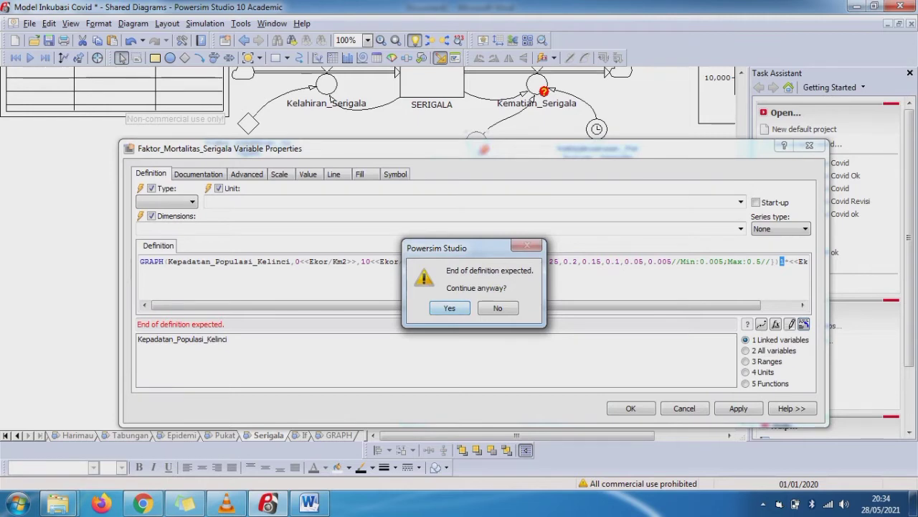
left_click(449, 307)
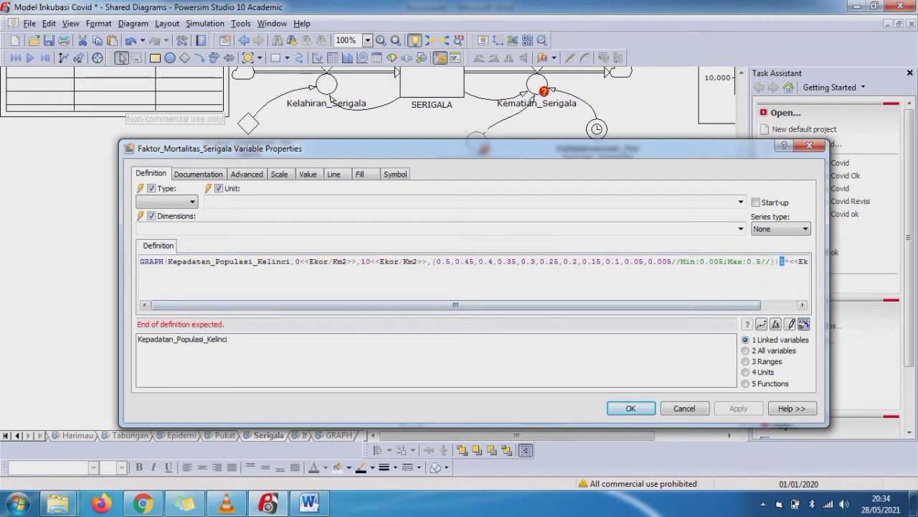
left_click(630, 408)
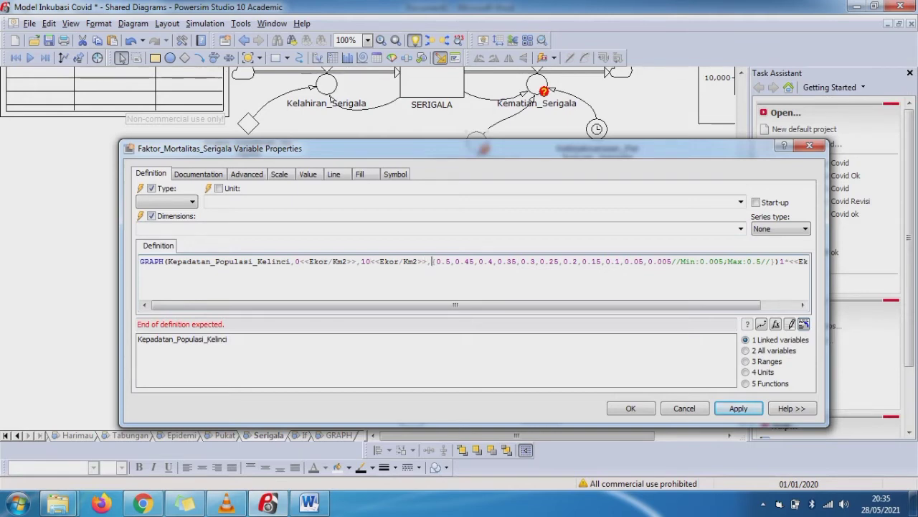
Move the 1 behind the multiplication sign so Faktor_Mortalitas_Serigala's GRAPH definition ends in *1<<Ekor/Km2>>, and confirm the properties.
key("Right")
key("Right")
key("Right")
key("Right")
key("Right")
key("Right")
key("Right")
key("Right")
key("Right")
key("Right")
key("Right")
key("Right")
key("Right")
key("Right")
key("Right")
key("Right")
key("Right")
key("Right")
key("Right")
key("Right")
key("Right")
key("Right")
key("Right")
key("Right")
key("Right")
key("Right")
key("Right")
key("Right")
key("Right")
key("Right")
key("Right")
key("Right")
key("Right")
key("Right")
key("Right")
key("Right")
key("Right")
key("Right")
key("Right")
key("Right")
type("or/Km2>>")
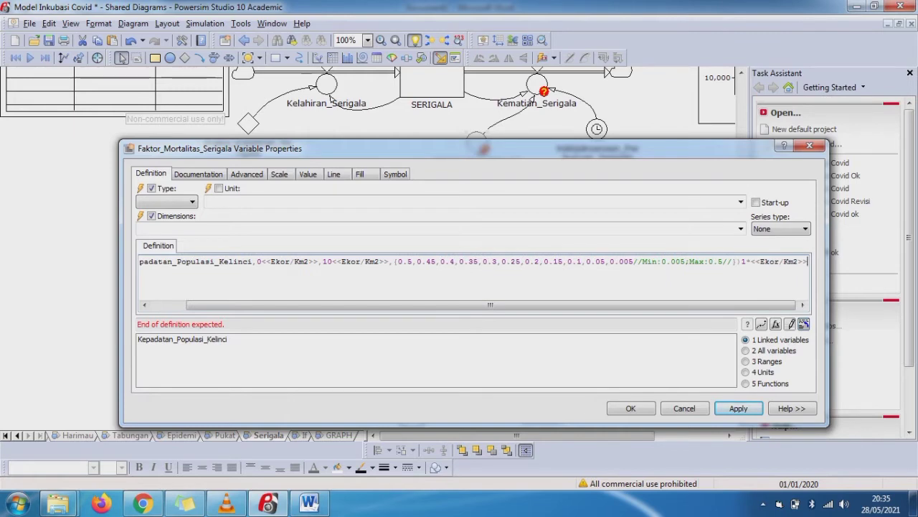
key("Left")
key("Left")
key("Left")
key("Left")
key("Left")
key("Left")
key("Left")
key("Left")
key("Left")
key("Left")
key("Left")
key("Left")
key("Left")
key("Left")
key("Left")
key("Left")
key("Left")
key("Left")
key("Left")
key("Left")
key("Return")
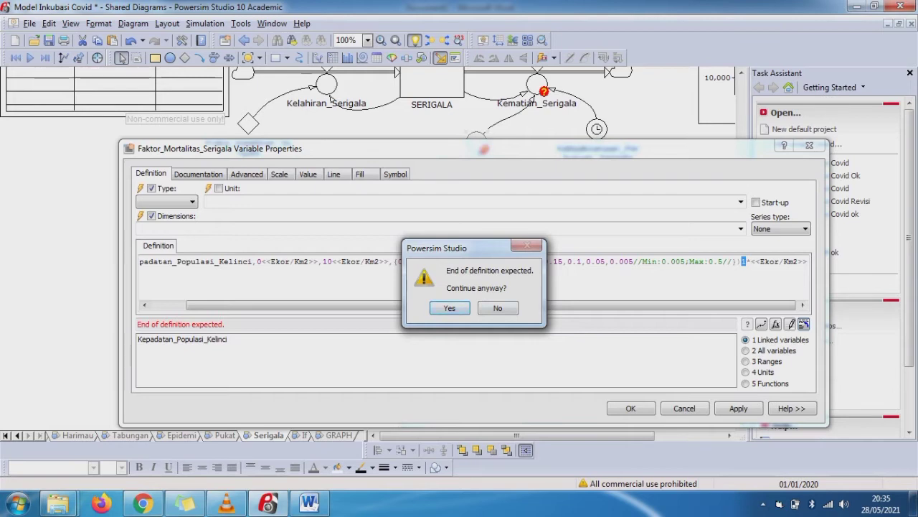
left_click(498, 307)
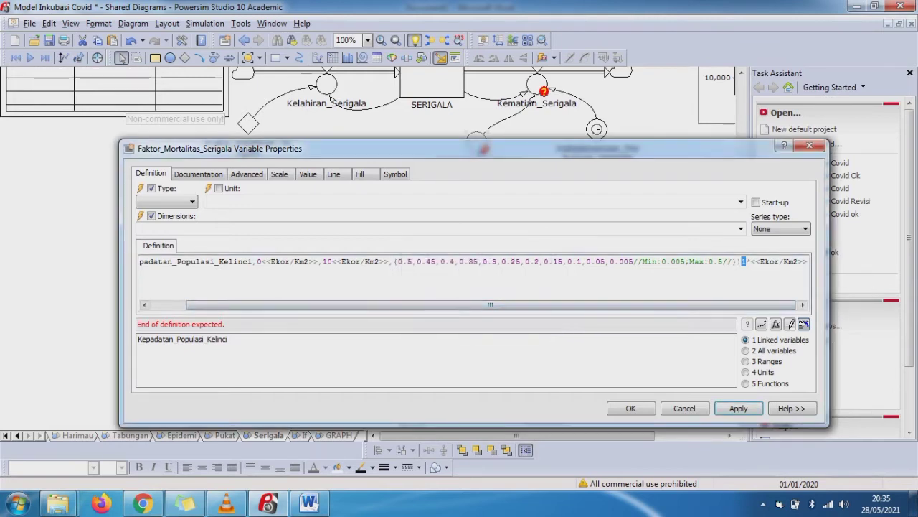
key("Delete")
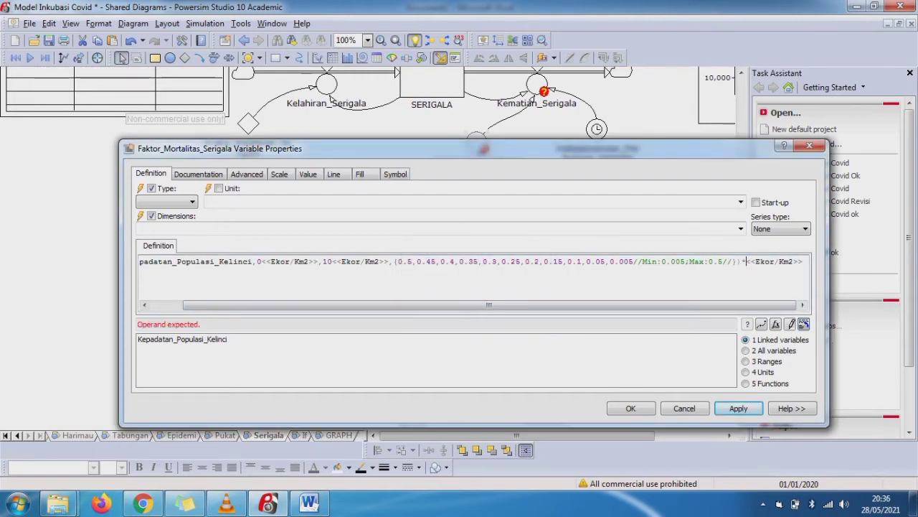
type("1")
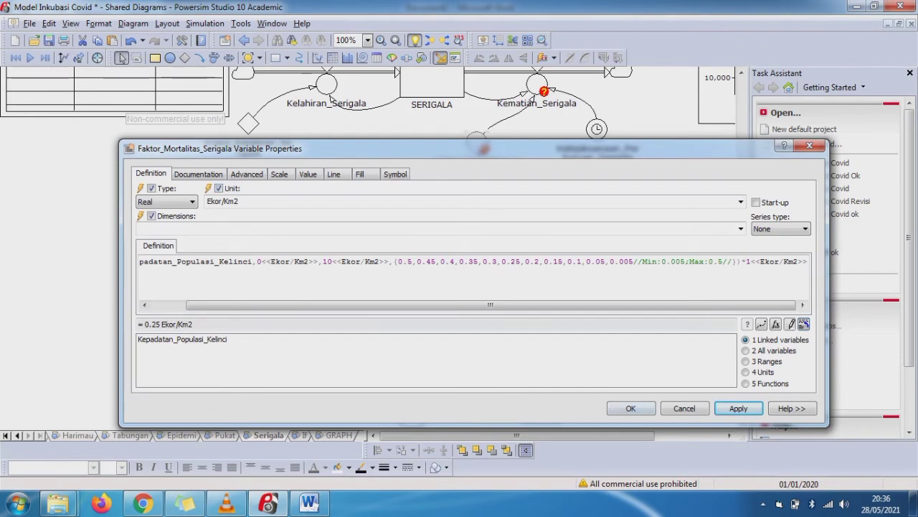
left_click(631, 408)
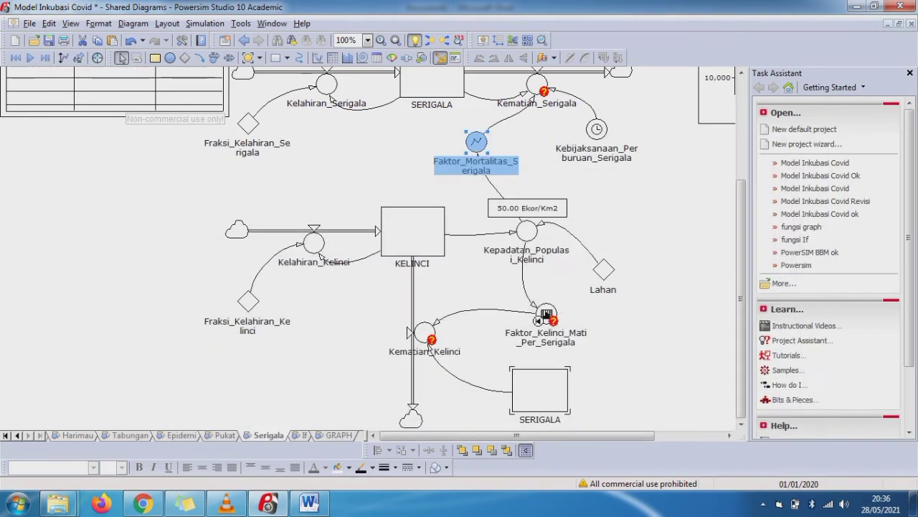
left_click(630, 402)
Show a number auto report for the upper SERIGALA level.
scroll(373, 249, "up", 3)
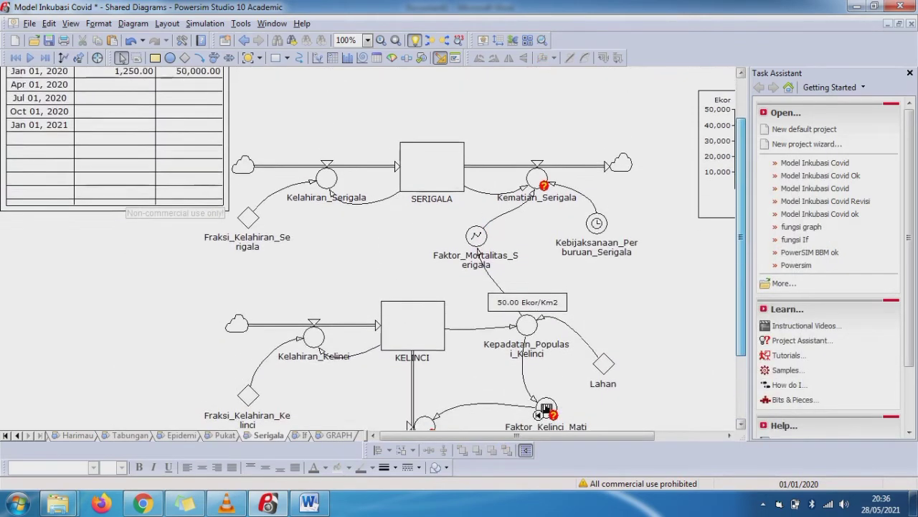
left_click(434, 181)
right_click(435, 179)
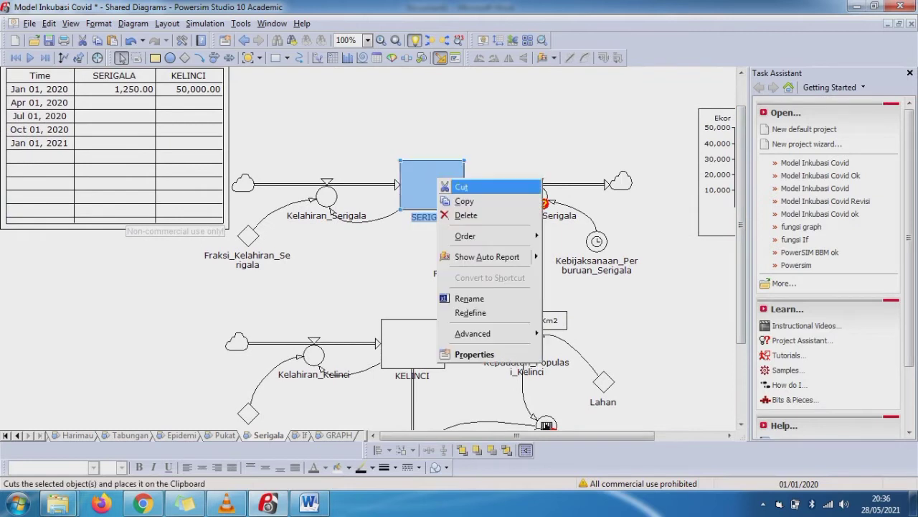
mouse_move(503, 257)
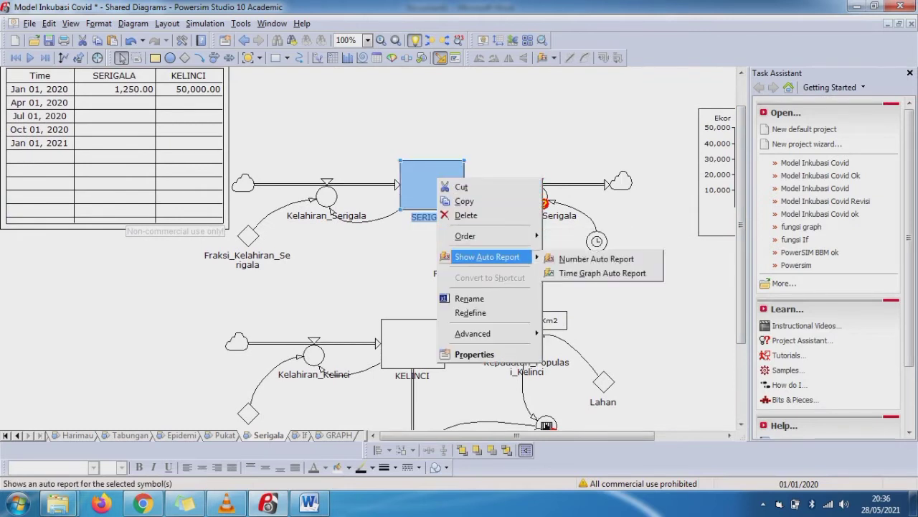
left_click(617, 258)
Show a number auto report for Kelahiran_Serigala.
left_click(327, 195)
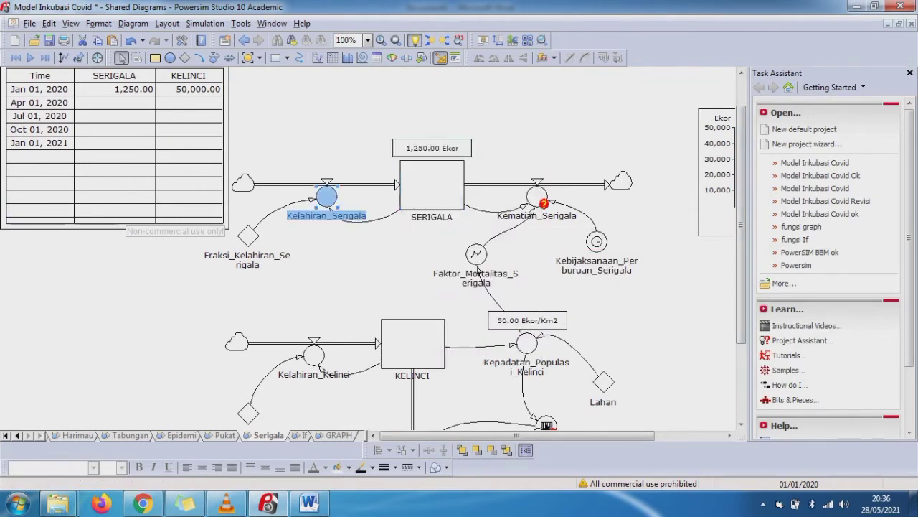
right_click(328, 196)
mouse_move(380, 278)
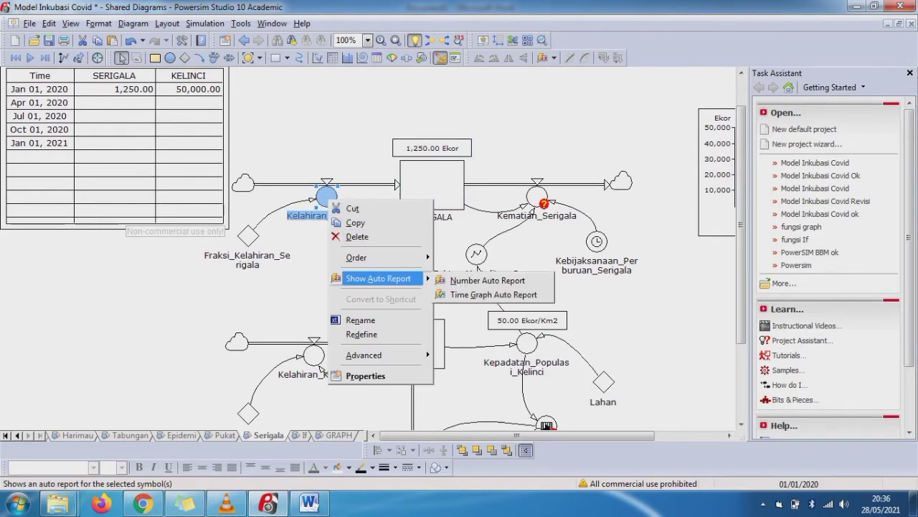
left_click(488, 280)
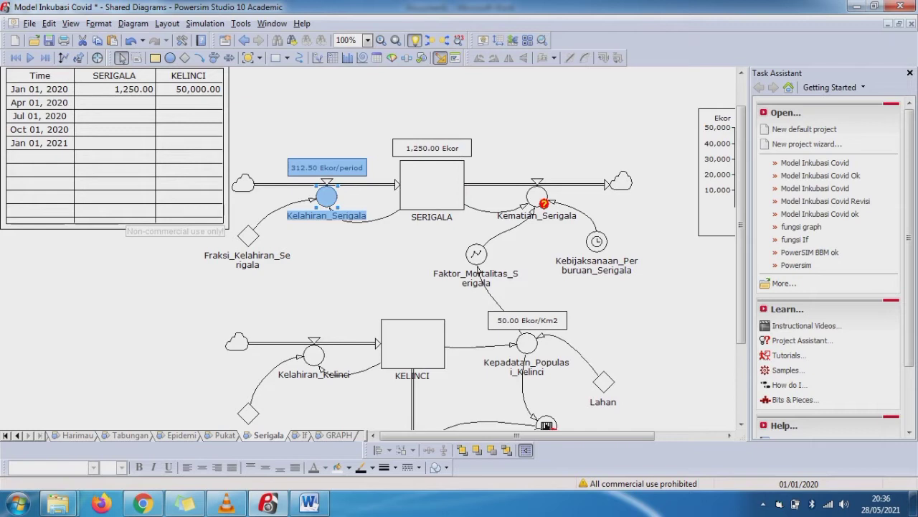
Show a number auto report for Kebijaksanaan_Perburuan_Serigala.
left_click(596, 241)
right_click(597, 243)
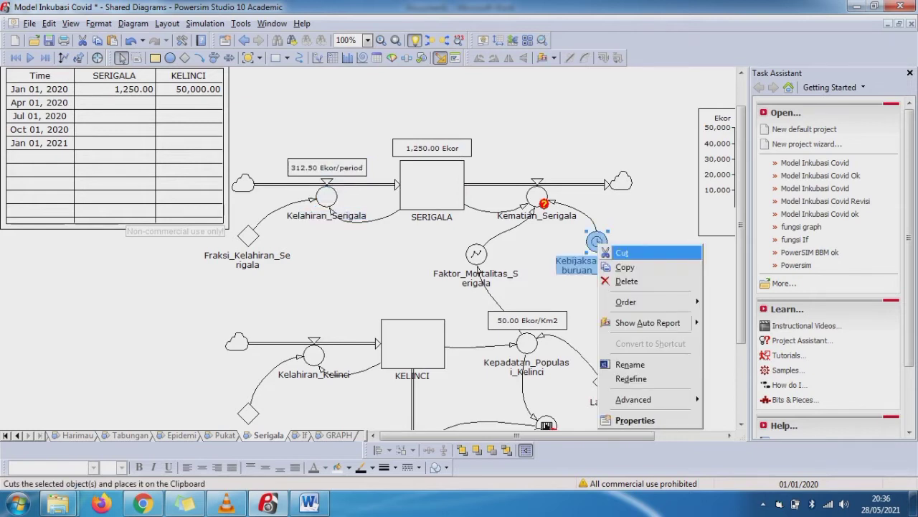
mouse_move(648, 322)
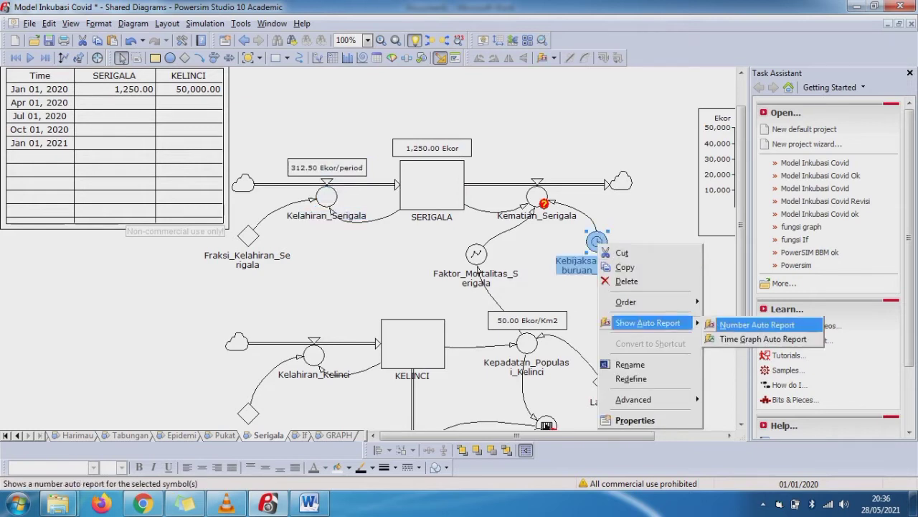
left_click(757, 324)
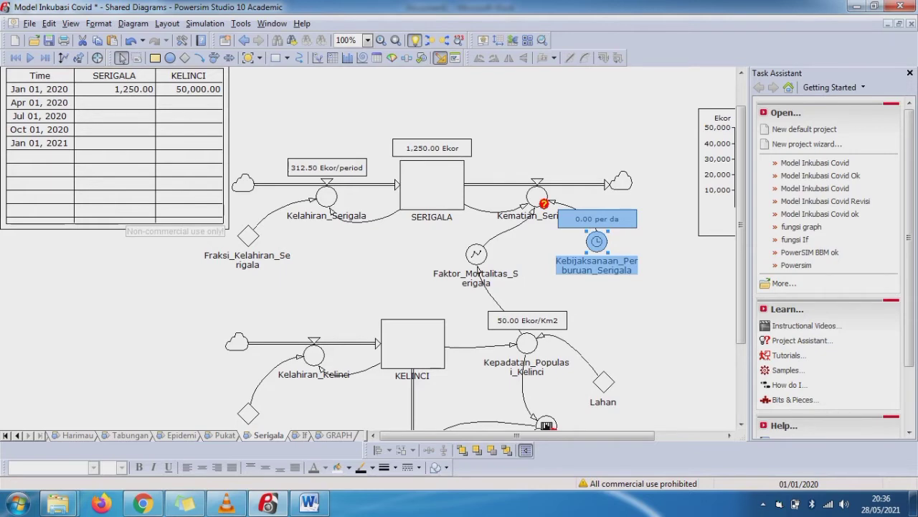
Open the properties of Kematian_Serigala and clear its entire definition.
double_click(537, 197)
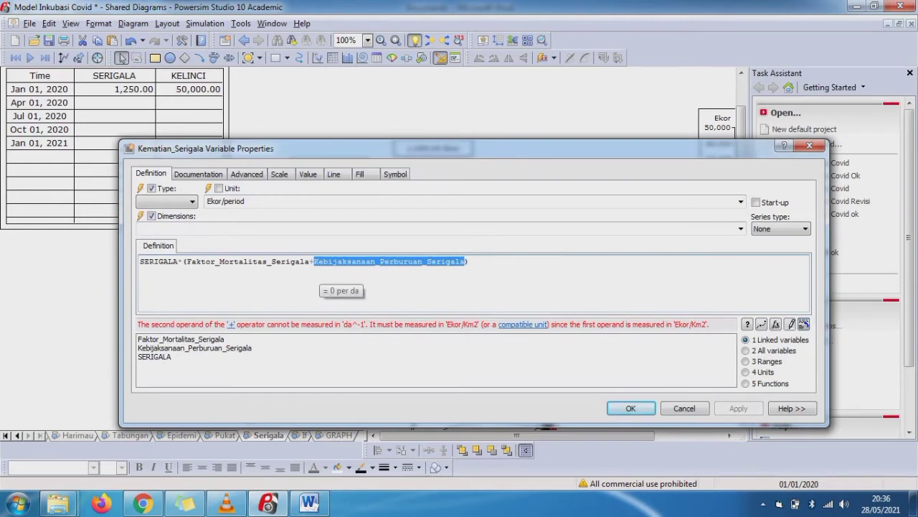
mouse_move(288, 263)
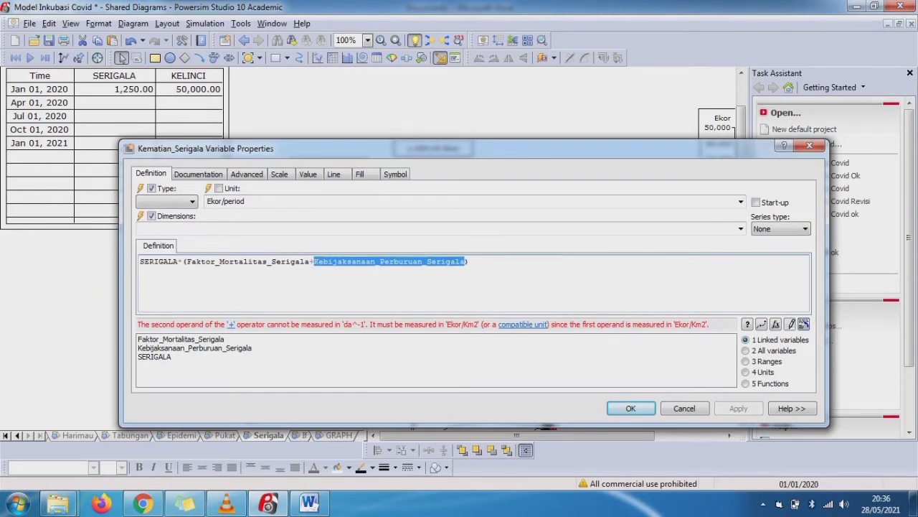
left_click(356, 261)
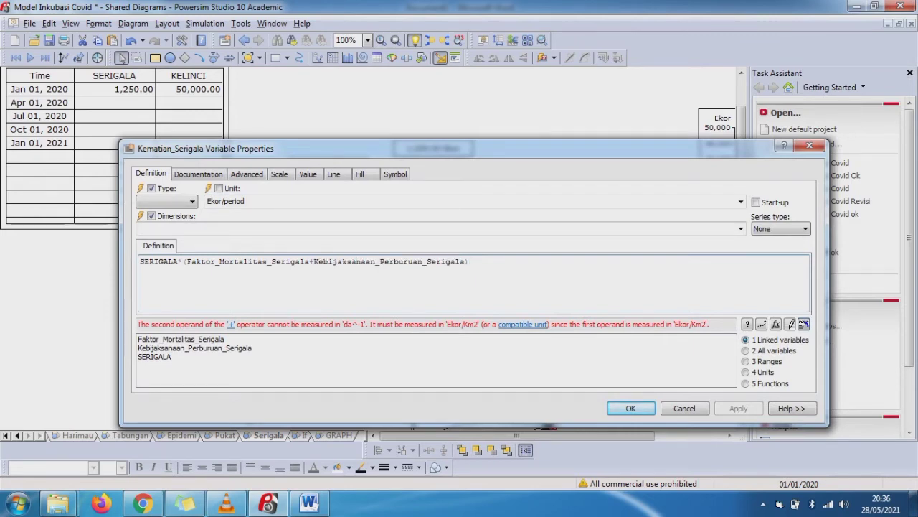
left_click_drag(140, 261, 469, 261)
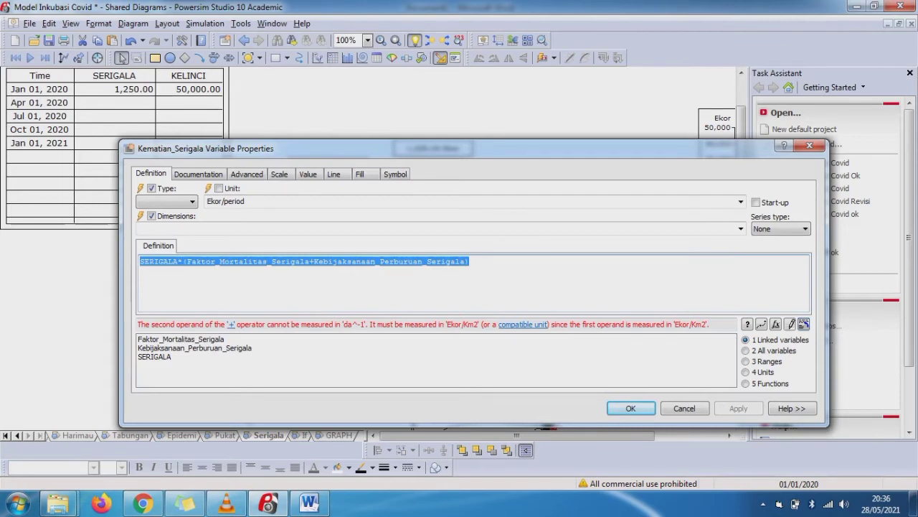
key("Delete")
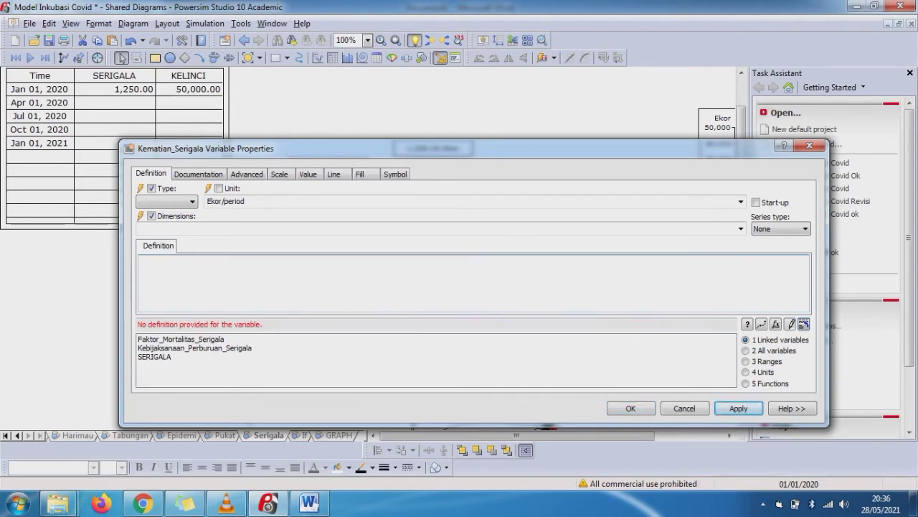
Define Kematian_Serigala as Faktor_Mortalitas_Serigala/1<<Ekor/Km2/da>> and have its unit determined automatically.
double_click(181, 339)
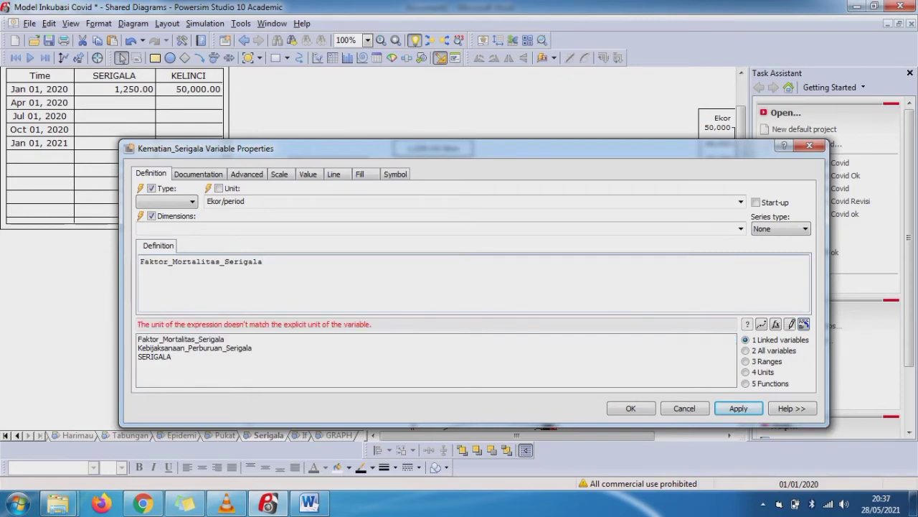
type("/1")
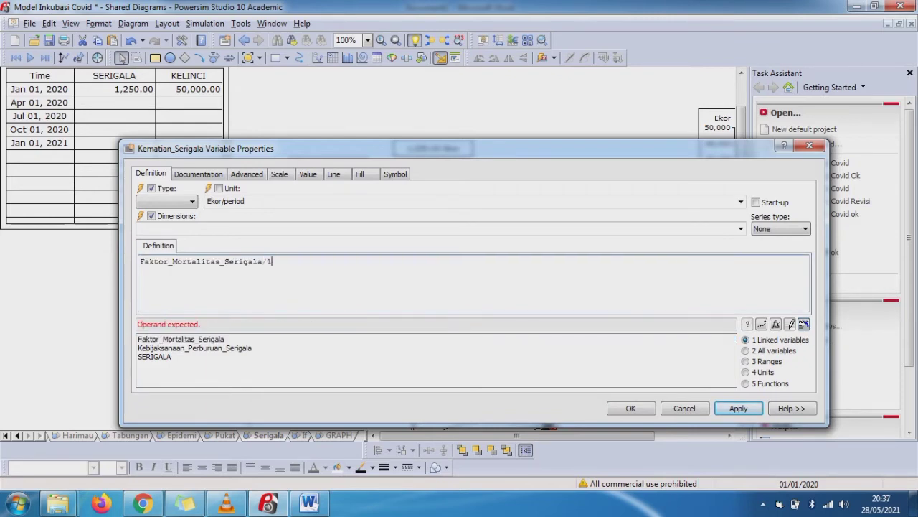
type("<<Ekor/Km2")
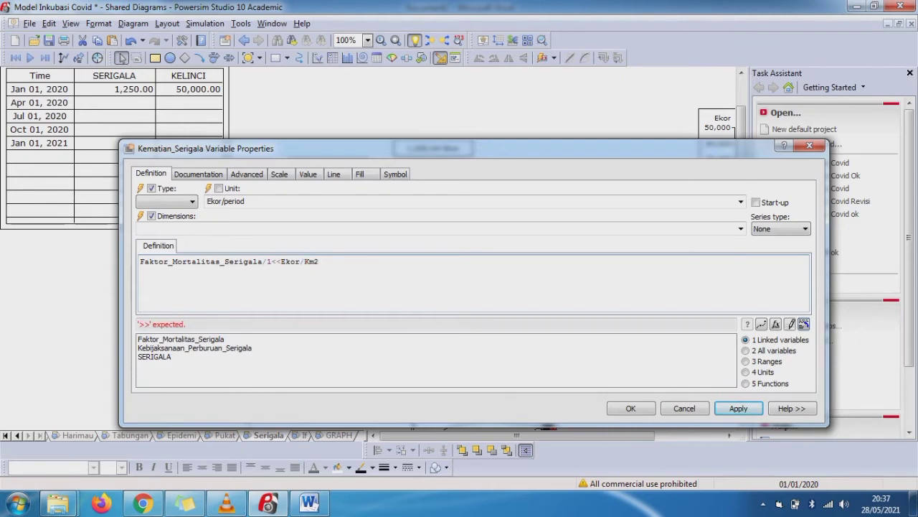
type("/da>>")
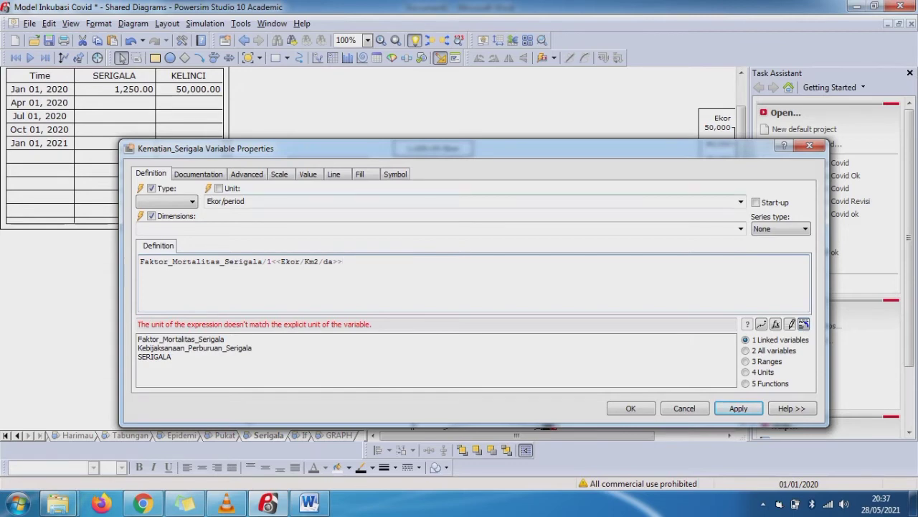
left_click(219, 188)
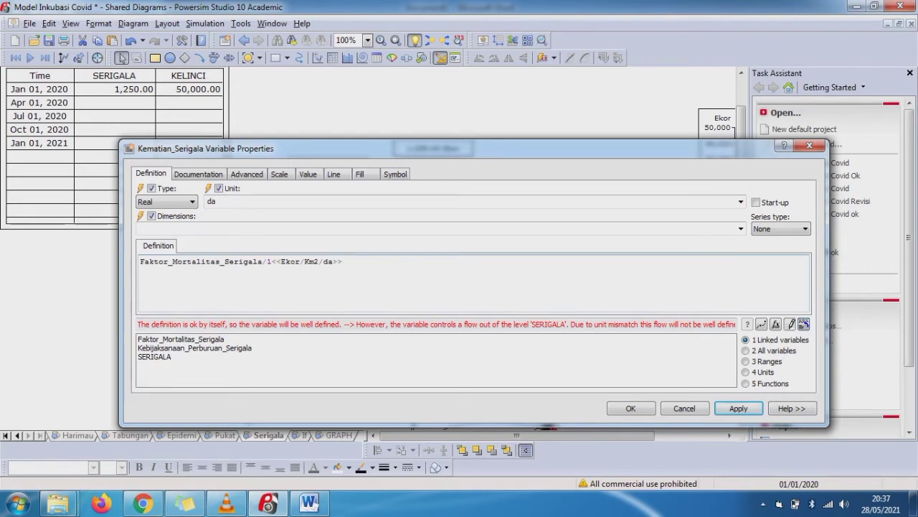
Enclose the Faktor_Mortalitas_Serigala/1<<Ekor/Km2/da>> expression in parentheses and turn off the automatic unit.
left_click(141, 261)
type("(")
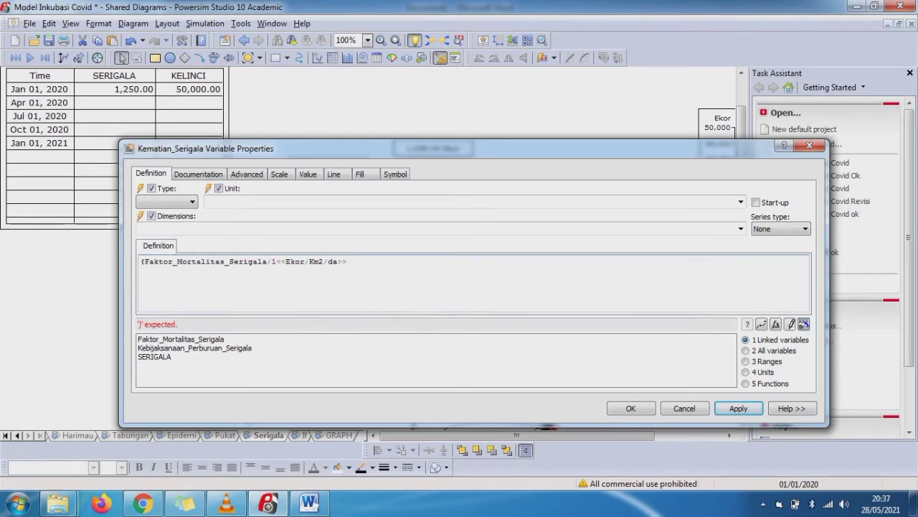
left_click(348, 262)
type(")")
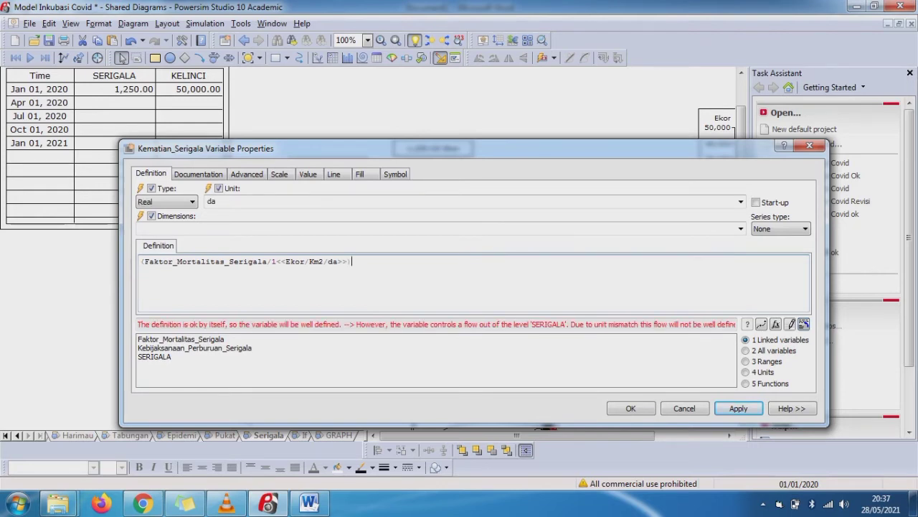
left_click(219, 188)
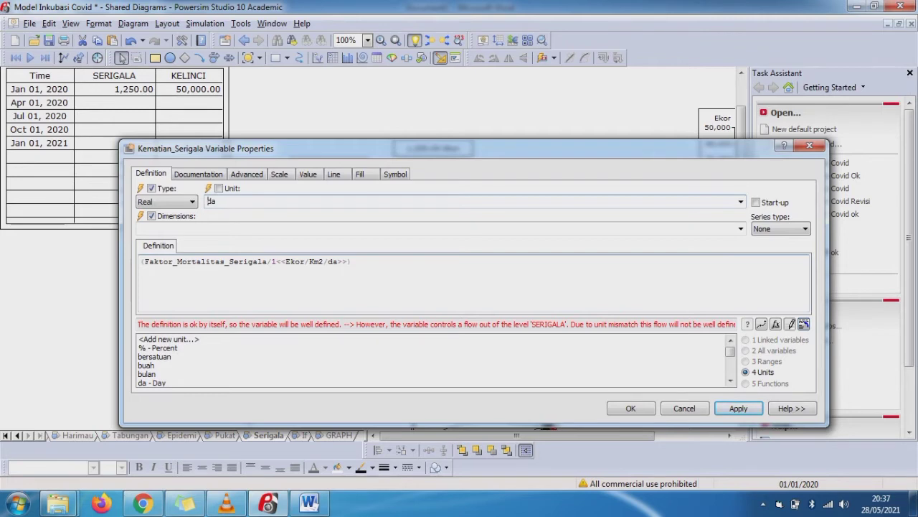
Add +(Kebijaksanaan_Perburuan_Serigala) to the definition and enclose the whole sum in outer parentheses.
left_click(352, 261)
type("+")
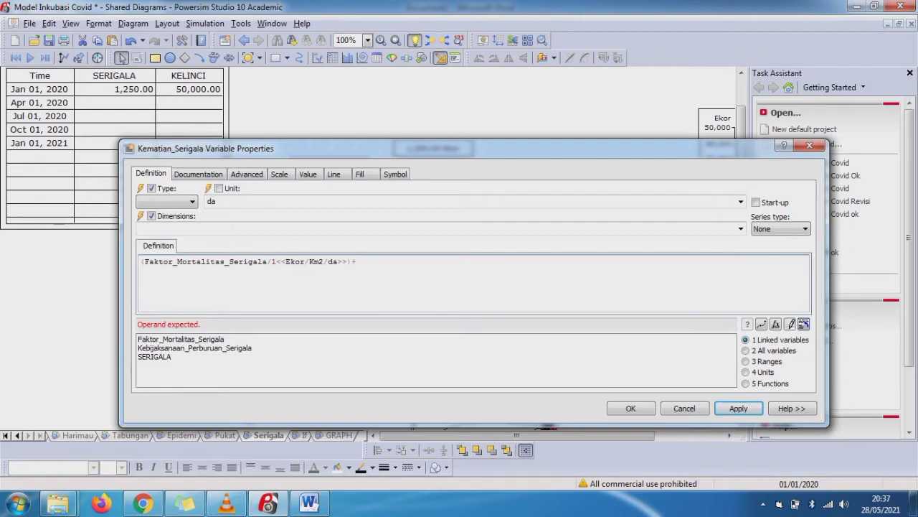
double_click(194, 347)
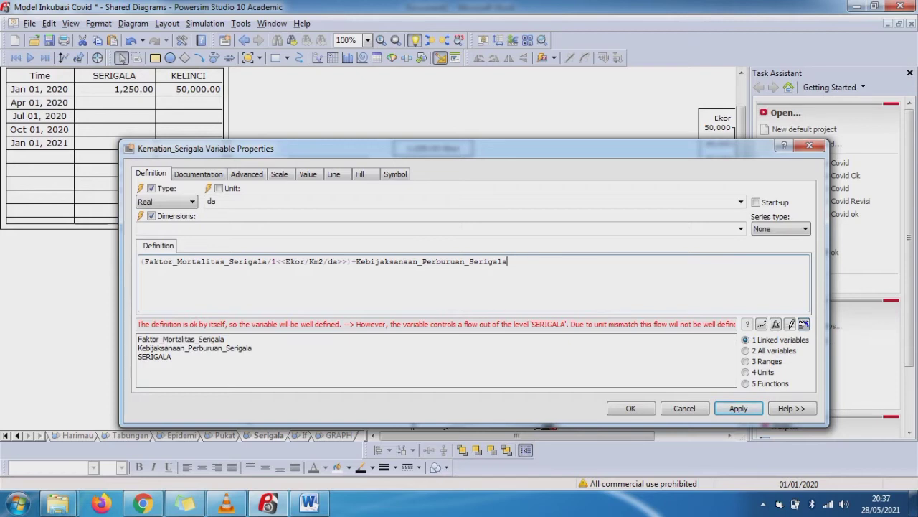
type(")")
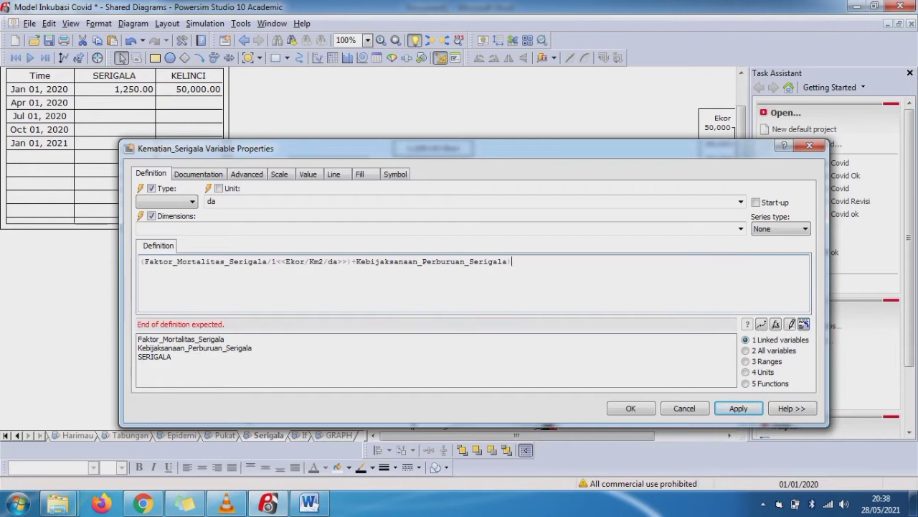
type("(")
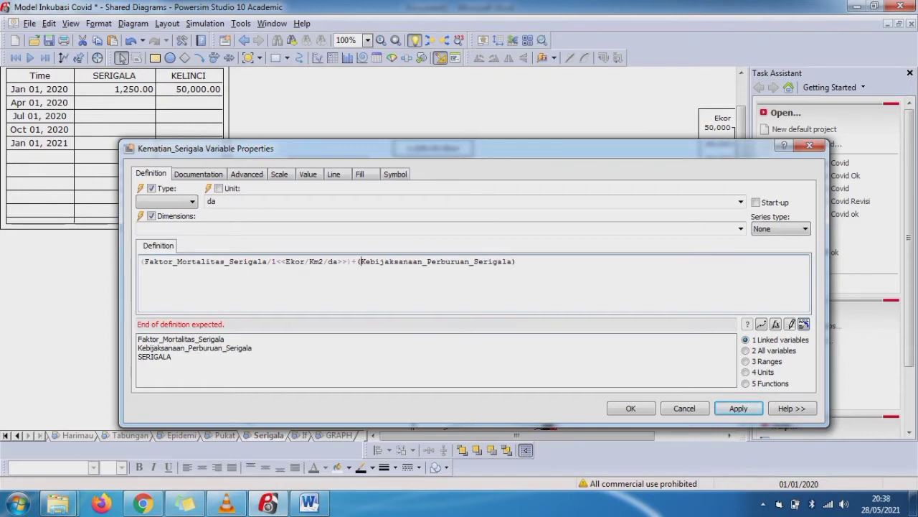
left_click(517, 262)
type(")+(")
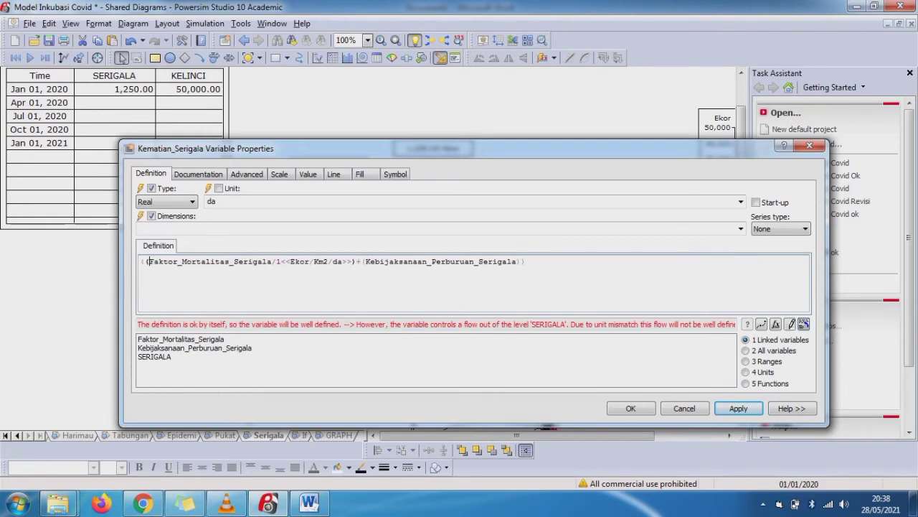
Multiply the parenthesised sum by SERIGALA and turn the automatic unit back on for Kematian_Serigala.
left_click(526, 262)
type("*")
double_click(154, 356)
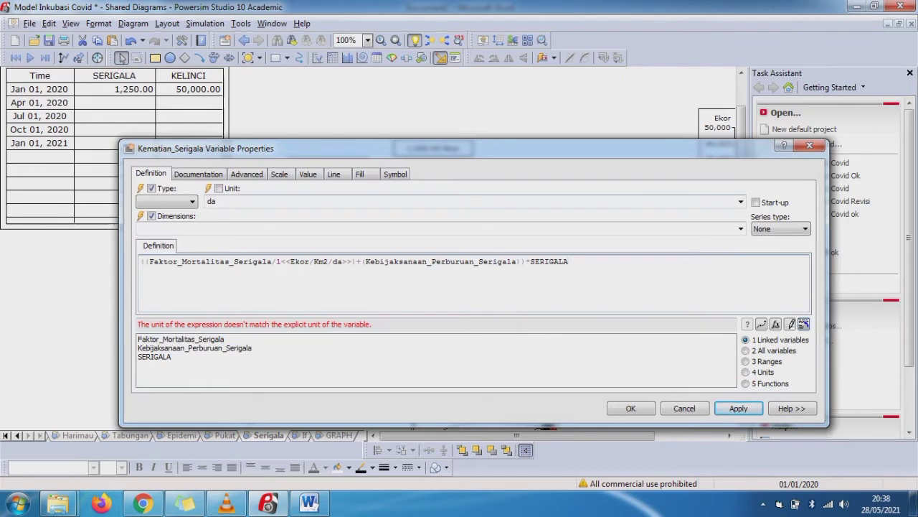
left_click(219, 189)
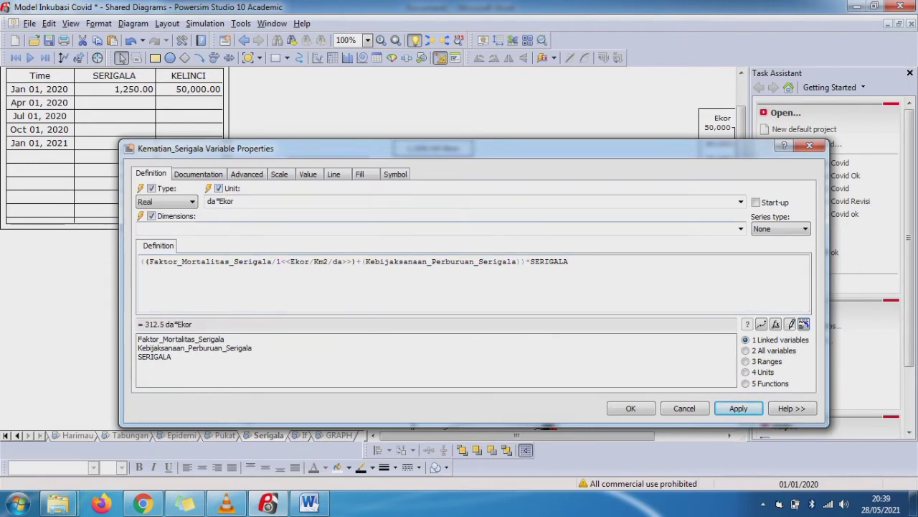
Set the unit of Kematian_Serigala to Ekor/period and accept its variable properties.
left_click(740, 202)
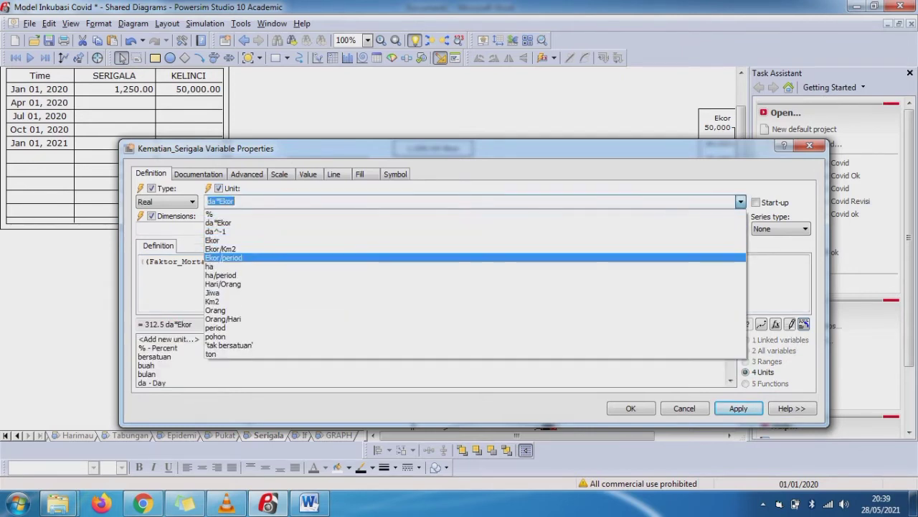
left_click(223, 258)
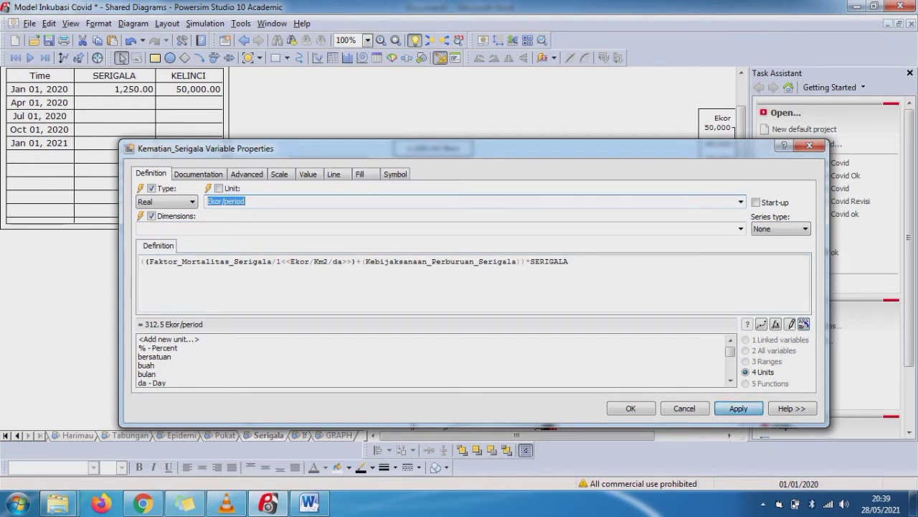
left_click(738, 407)
key("Return")
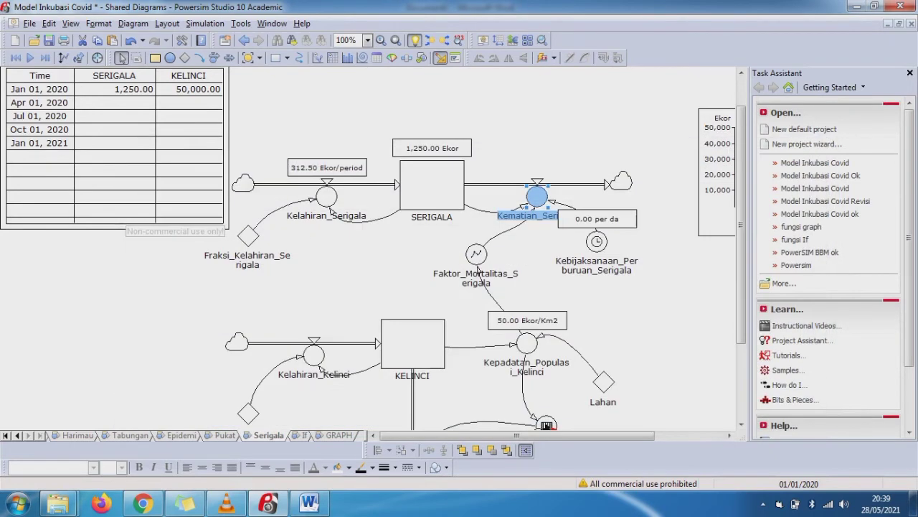
Show a number auto report for the Kematian_Serigala flow.
right_click(537, 196)
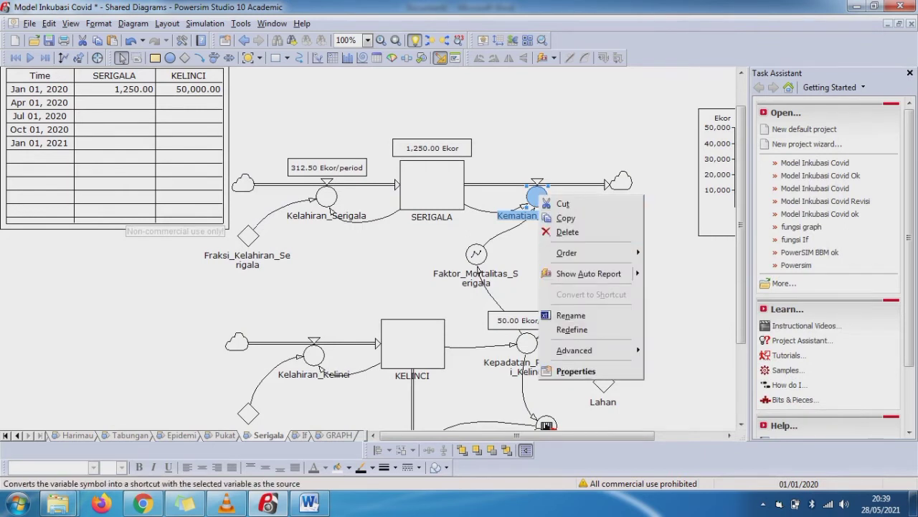
mouse_move(589, 273)
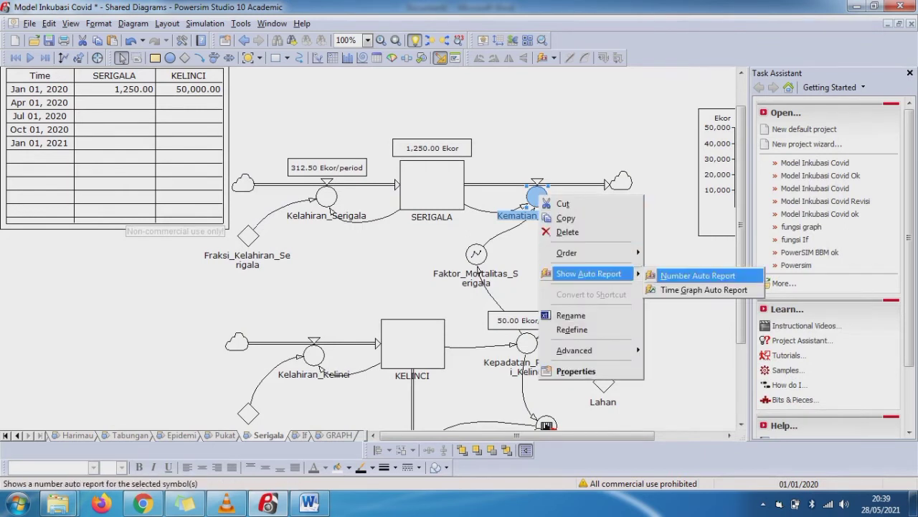
left_click(697, 275)
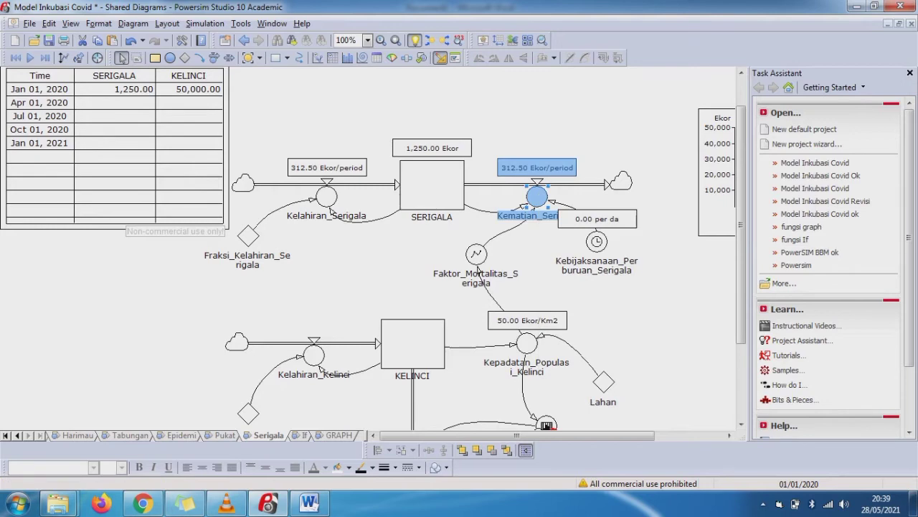
Copy the second GRAPH formula from the Word document and delete the faulty Faktor_Kelinci_Mati_Per_Serigala auxiliary in Powersim Studio.
scroll(373, 248, "down", 5)
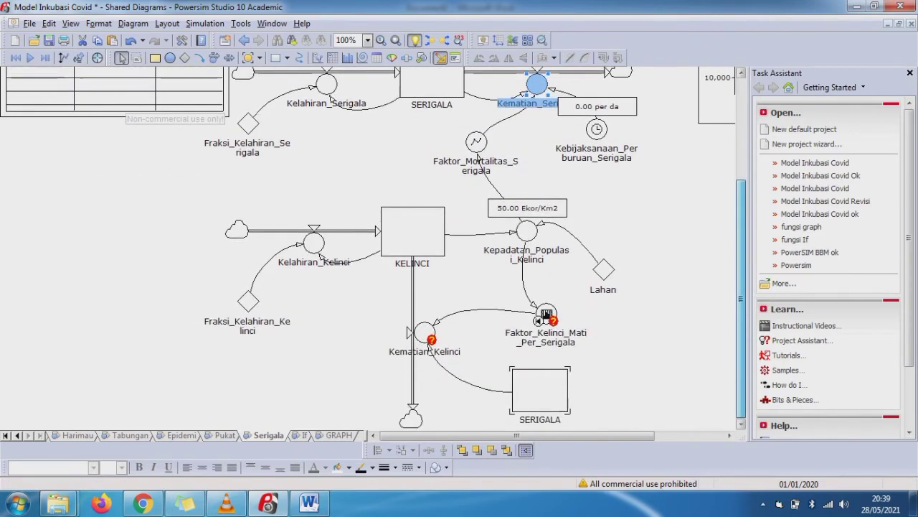
left_click(546, 314)
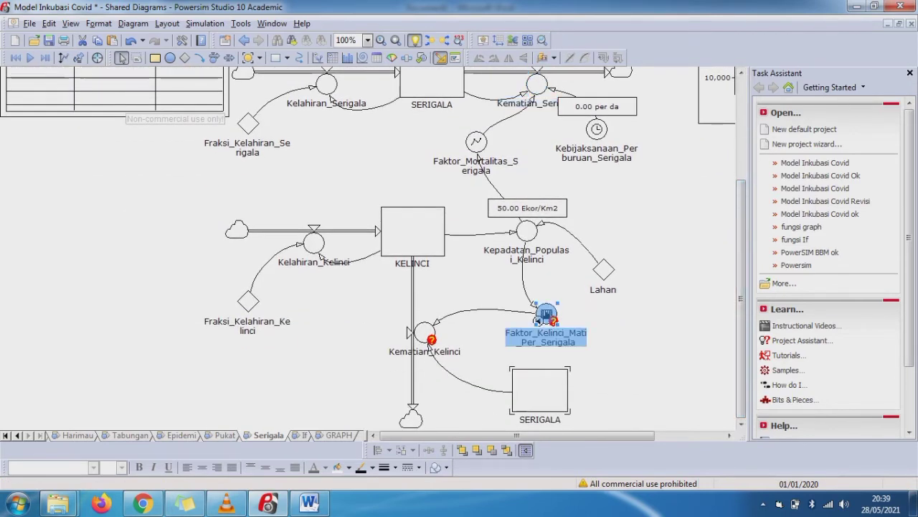
left_click(310, 502)
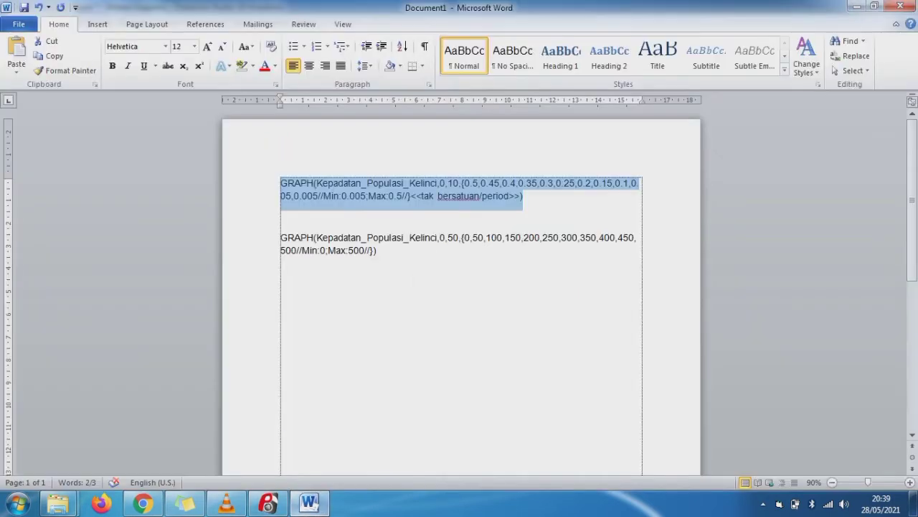
left_click_drag(281, 238, 377, 251)
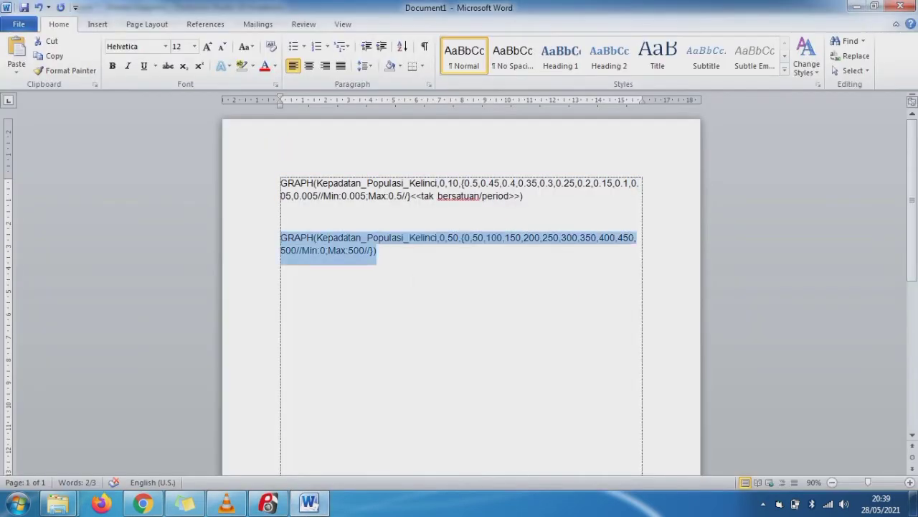
left_click(267, 502)
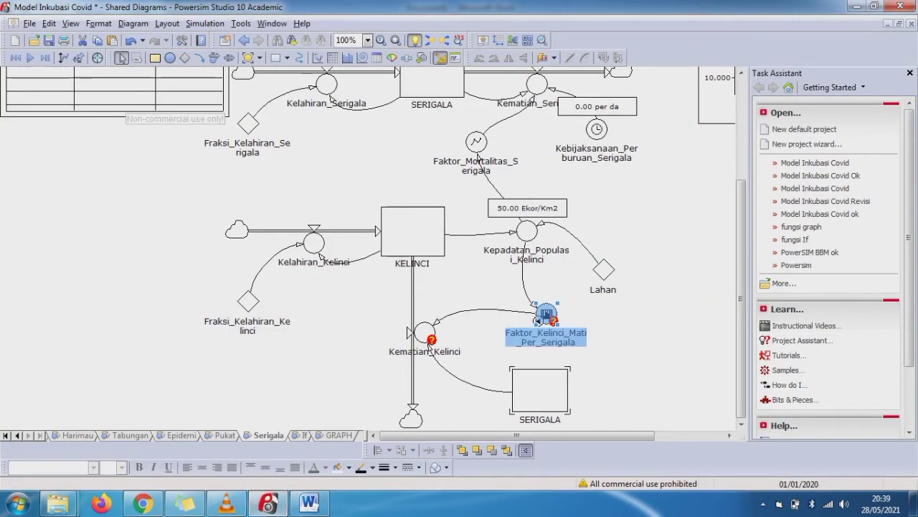
key("Delete")
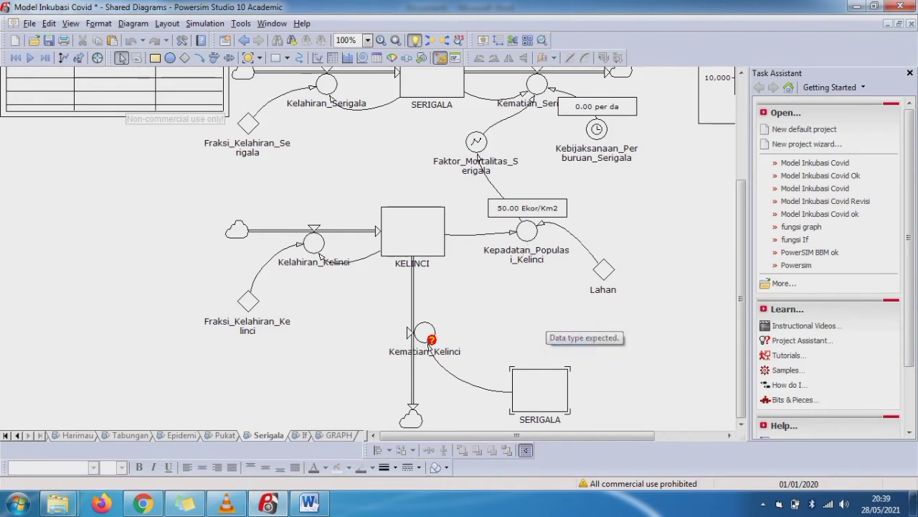
Add an auxiliary below Kepadatan_Populasi_Kelinci, and link Kepadatan_Populasi_Kelinci to it and it to Kematian_Kelinci.
left_click(171, 58)
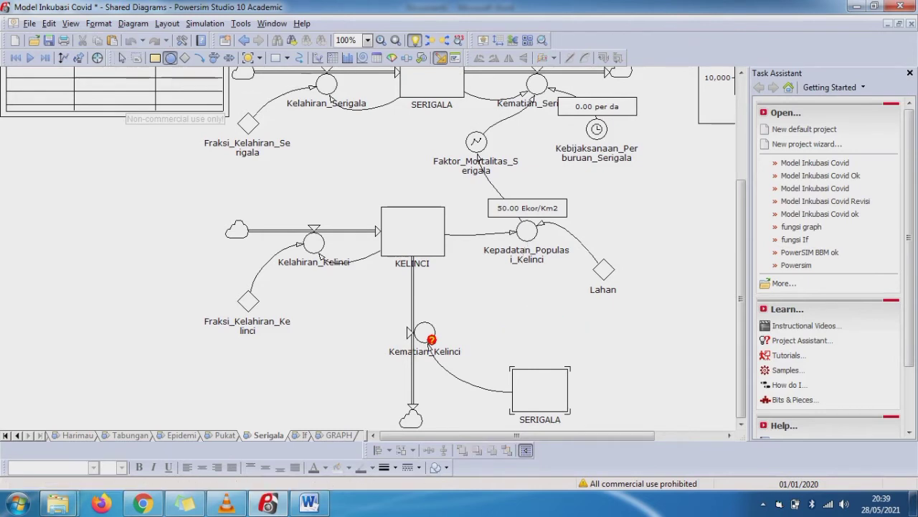
left_click(528, 313)
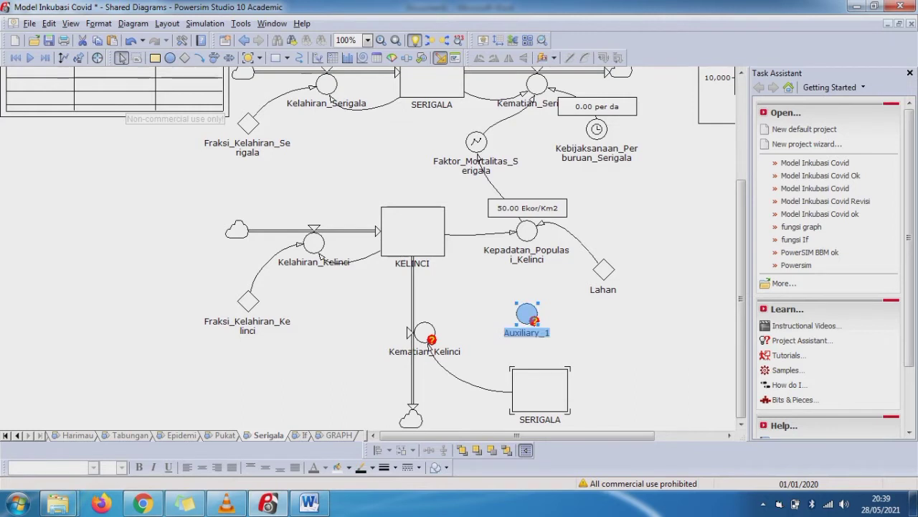
left_click(200, 57)
left_click(527, 230)
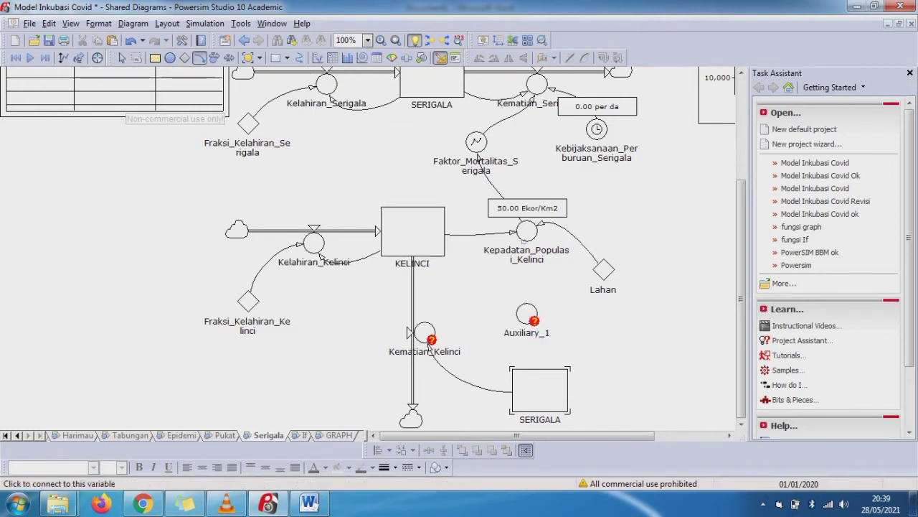
left_click(527, 313)
left_click(527, 313)
left_click(429, 329)
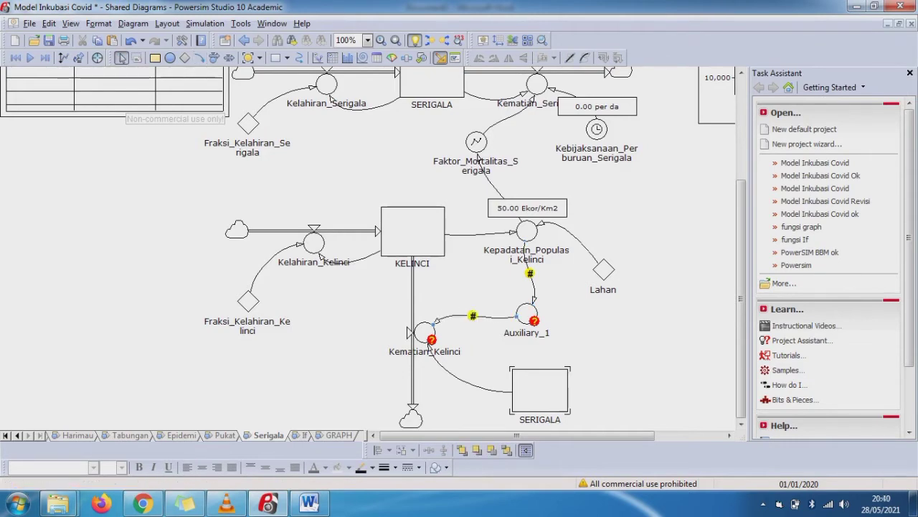
Define the new auxiliary with the Word document's formula GRAPH(Kepadatan_Populasi_Kelinci,0,50,{0,50,100,150,200,250,300,350,400,450,500//Min:0;Max:500//}).
double_click(527, 316)
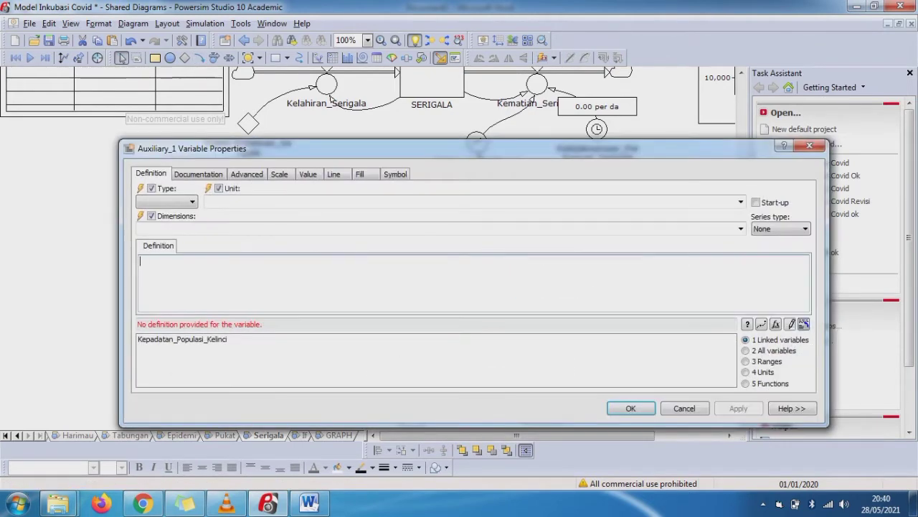
left_click(309, 502)
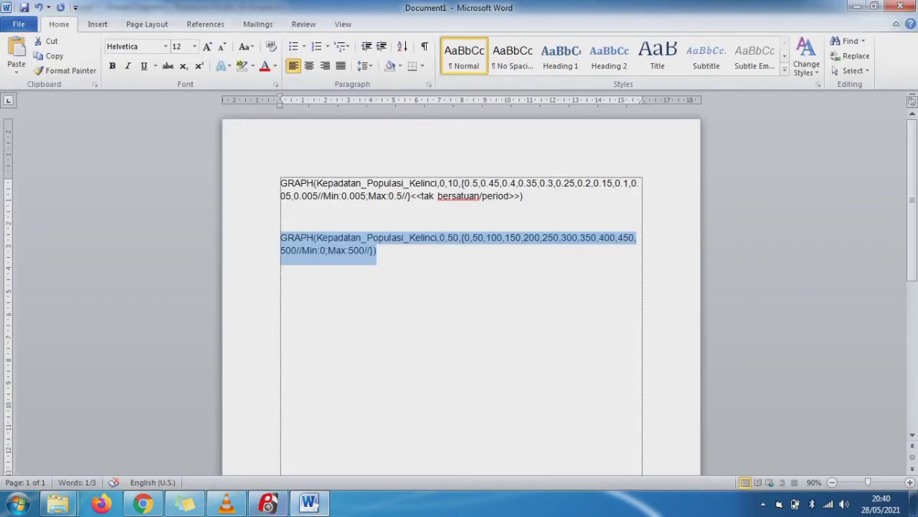
left_click(268, 502)
type("GRAPH(Kepadatan_Populasi_Kelinci,0,50,(0,50,100,150,200,250,300,350,400,450,500//Min:0;Max:500//))")
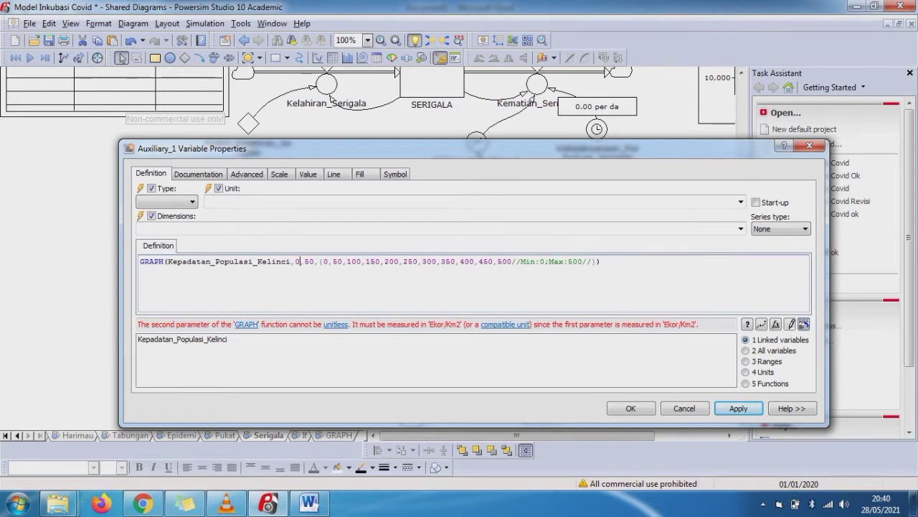
Add the unit <<Ekor/Km2>> to the GRAPH function's second parameter, 0.
left_click(299, 261)
type("<<Ek")
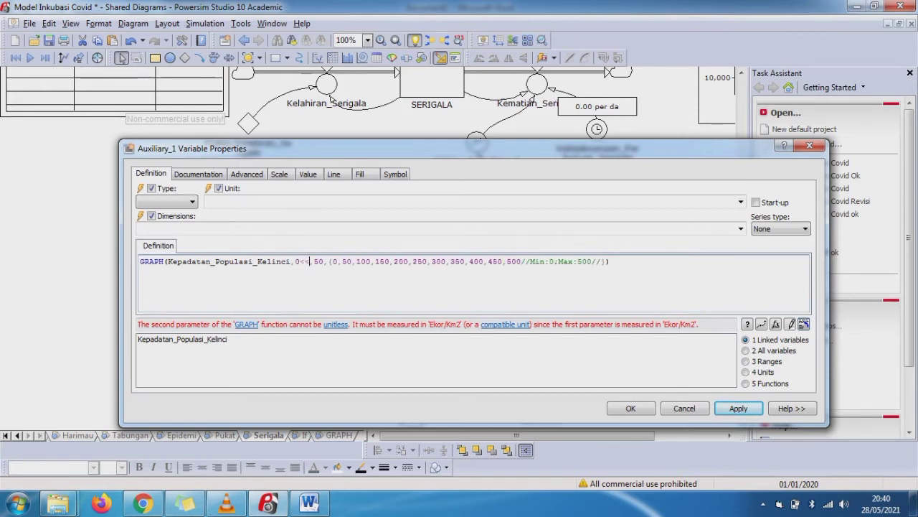
type("or")
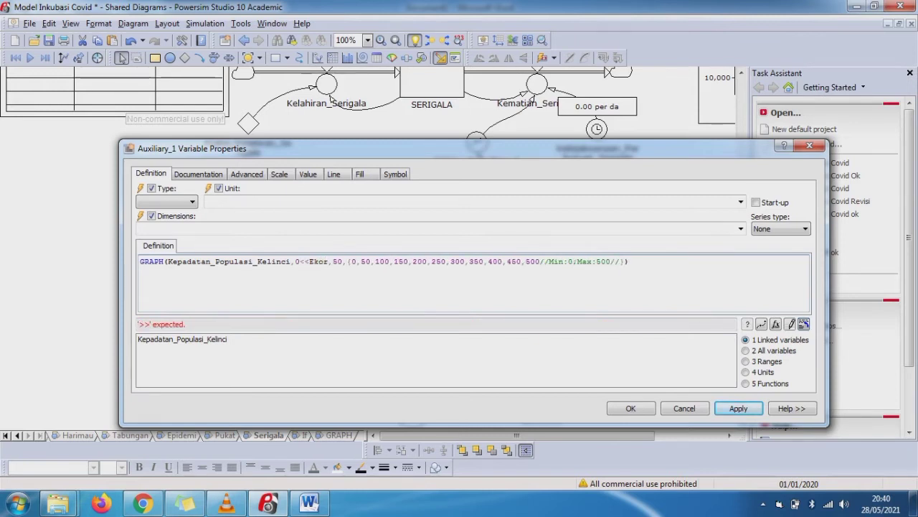
type("/Km2")
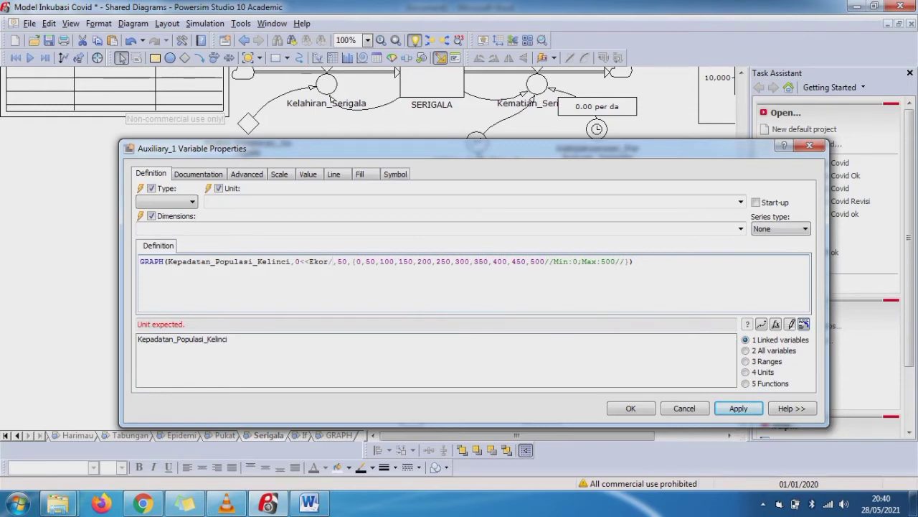
type(">>")
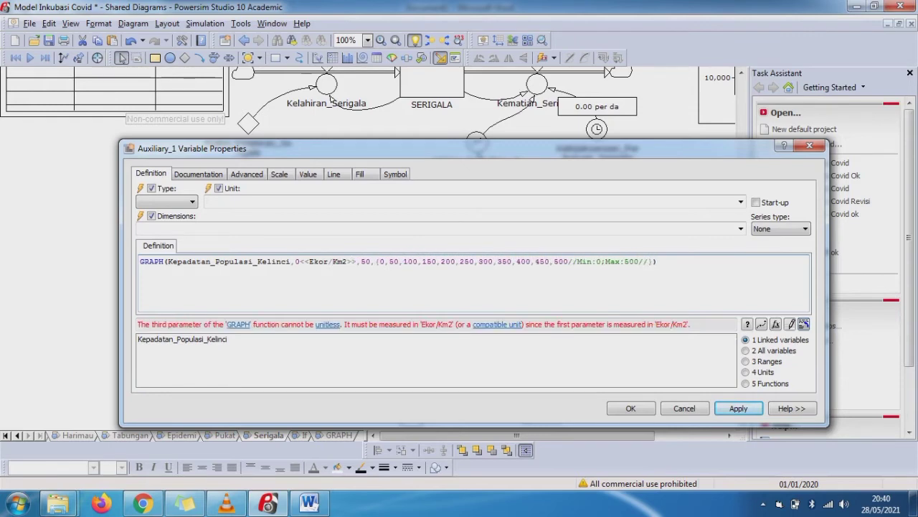
Add the unit <<Ekor/Km2>> to the GRAPH function's third parameter, 50.
left_click(371, 262)
type("<<E")
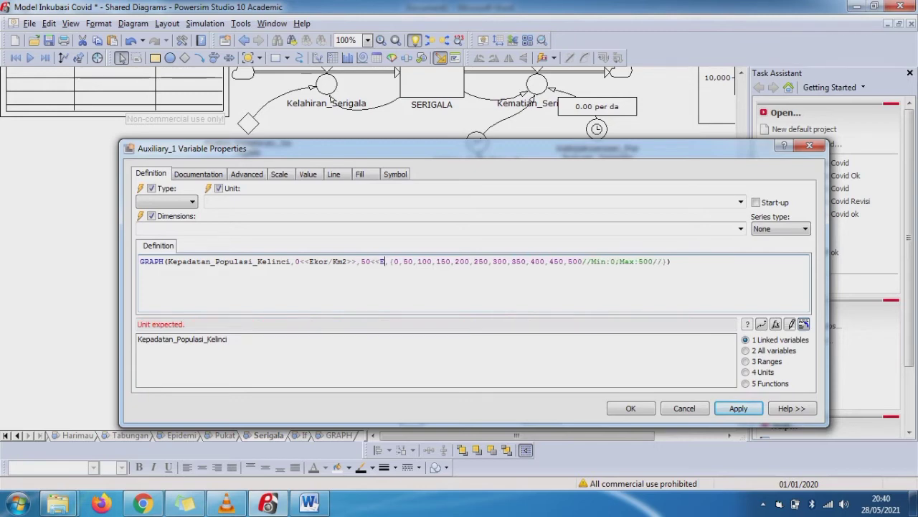
type("kor")
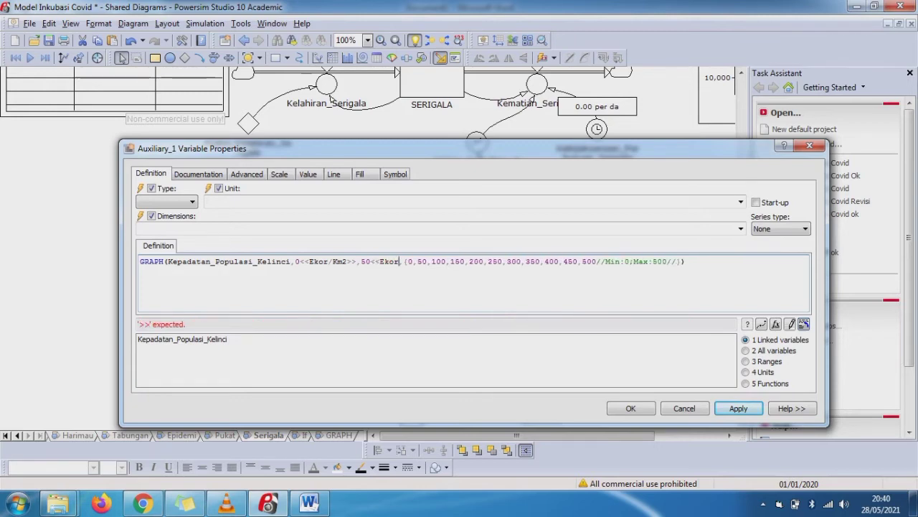
type("/K")
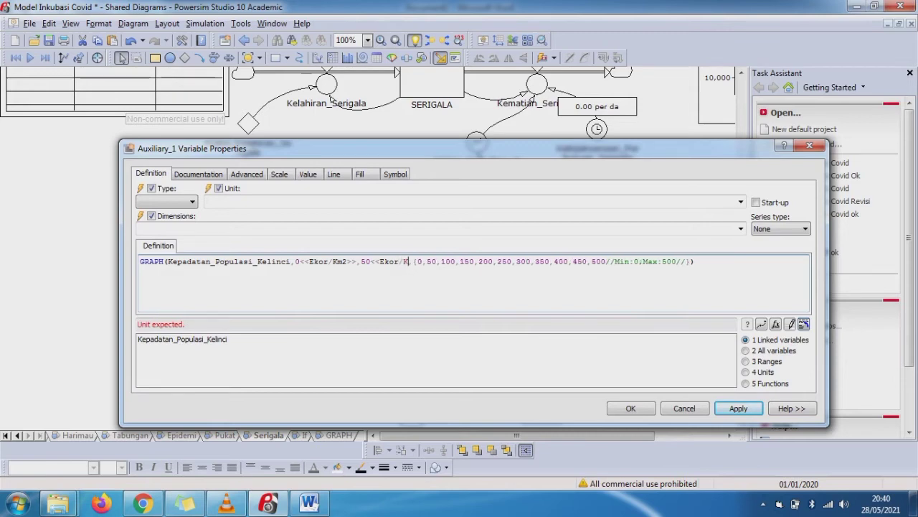
type("m2")
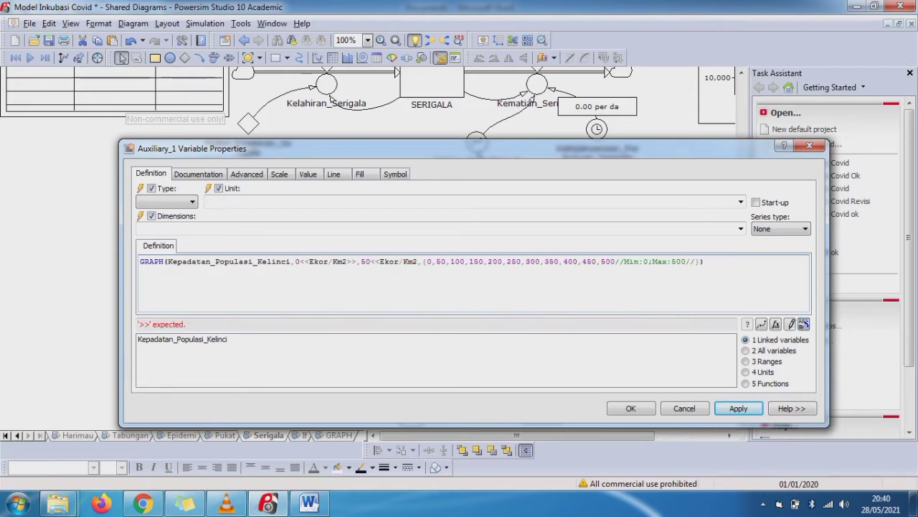
type(">>")
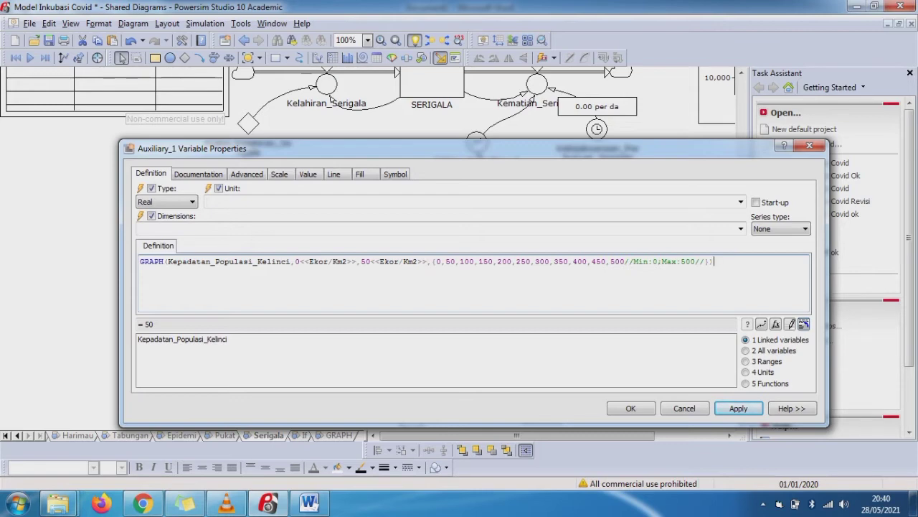
Multiply the GRAPH expression by 1<<Ekor/Km2>> and accept the new auxiliary's definition.
type("*")
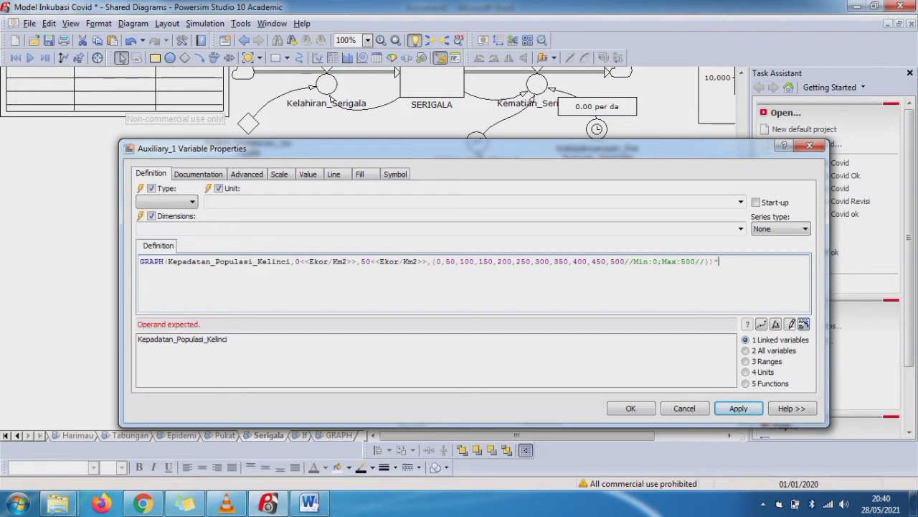
type("1")
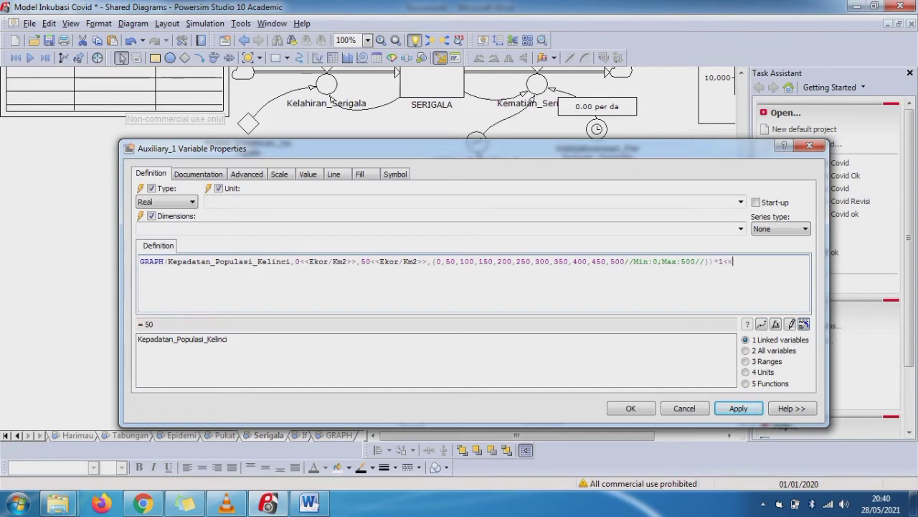
type("<<Ekor")
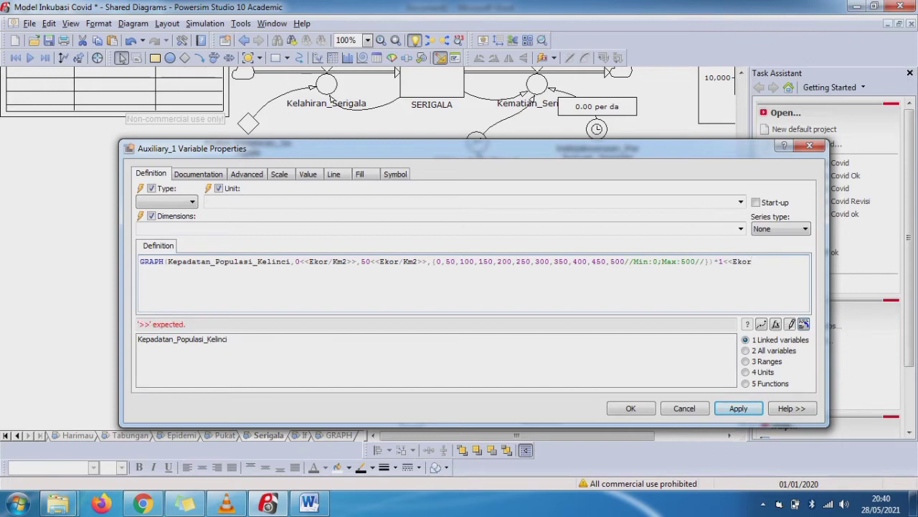
type("/Km2>>")
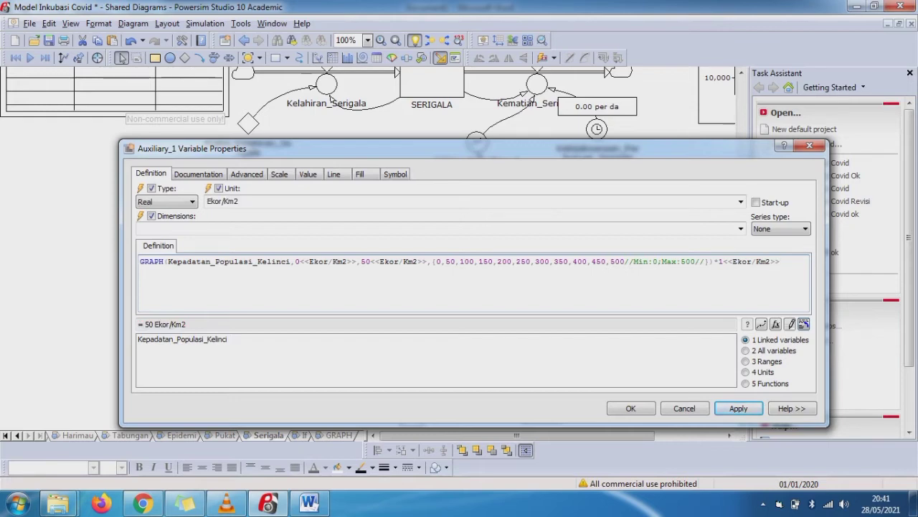
key("Return")
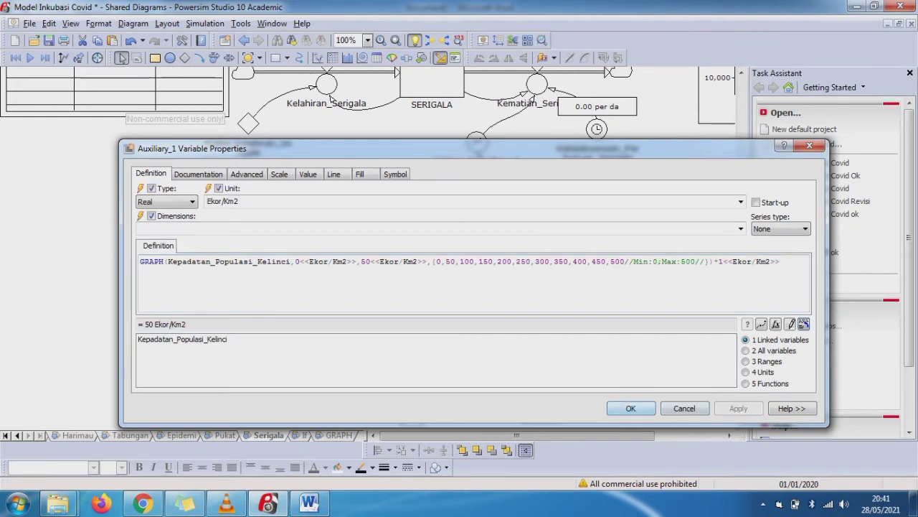
key("Return")
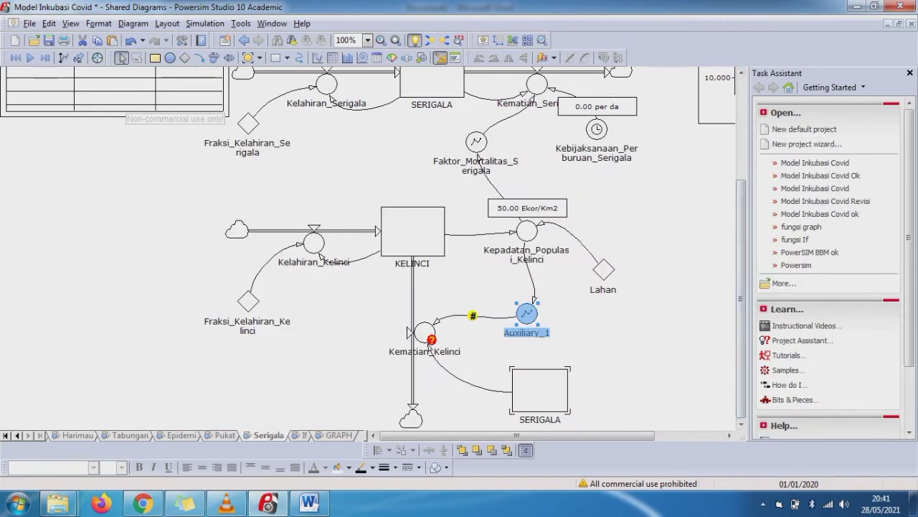
Show number auto reports for the KELINCI level and the Kelahiran_Kelinci flow.
right_click(423, 228)
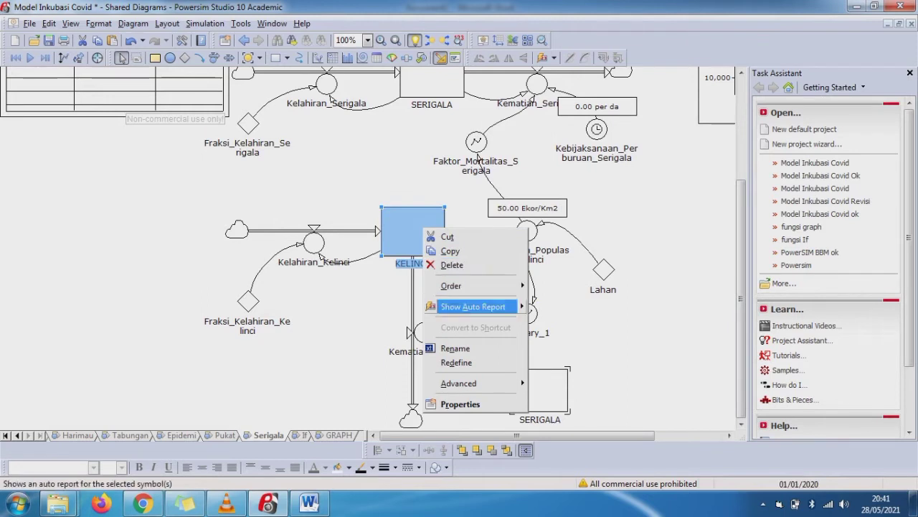
mouse_move(495, 306)
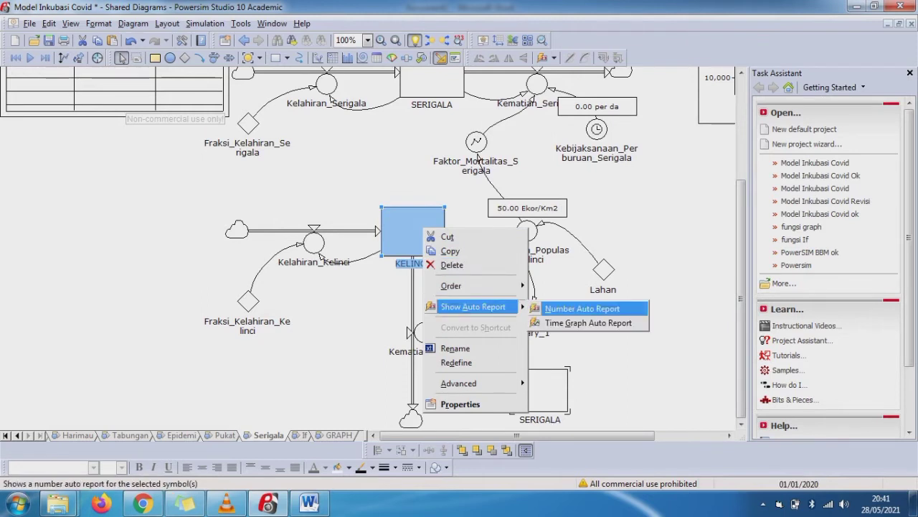
left_click(582, 307)
left_click(313, 243)
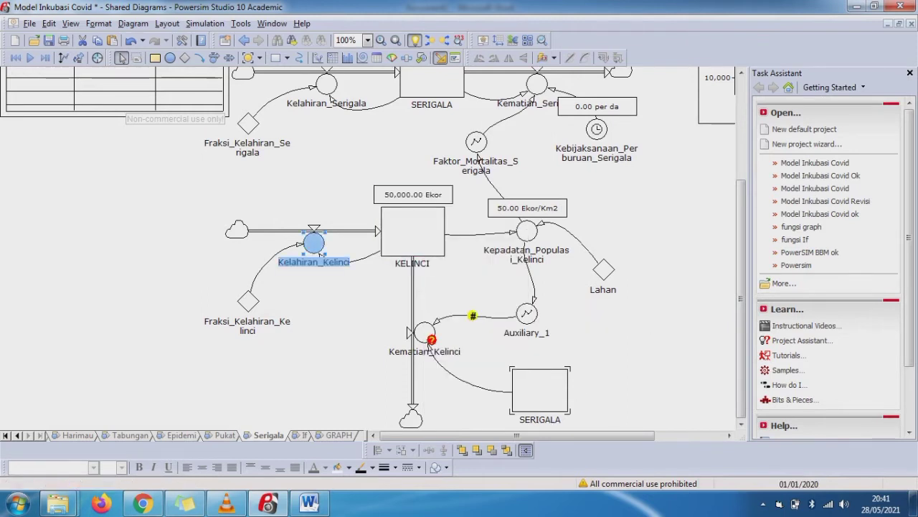
right_click(315, 245)
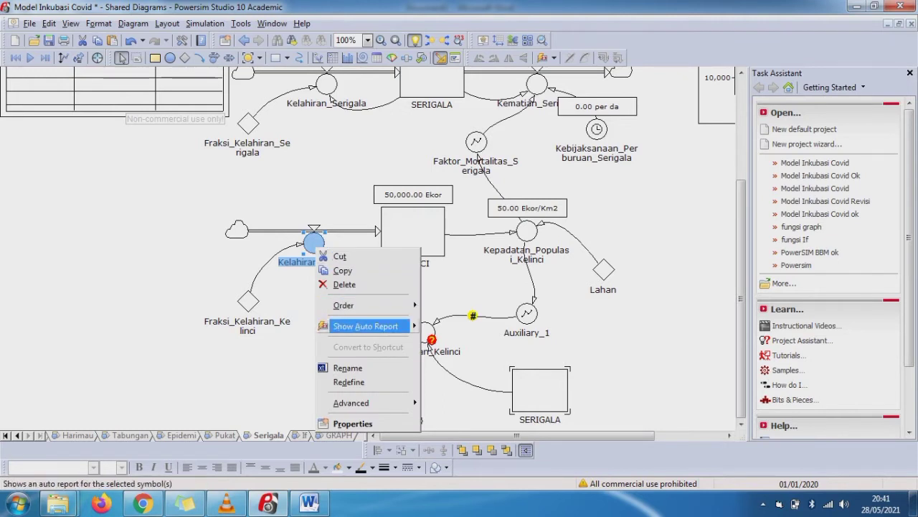
mouse_move(401, 326)
left_click(474, 322)
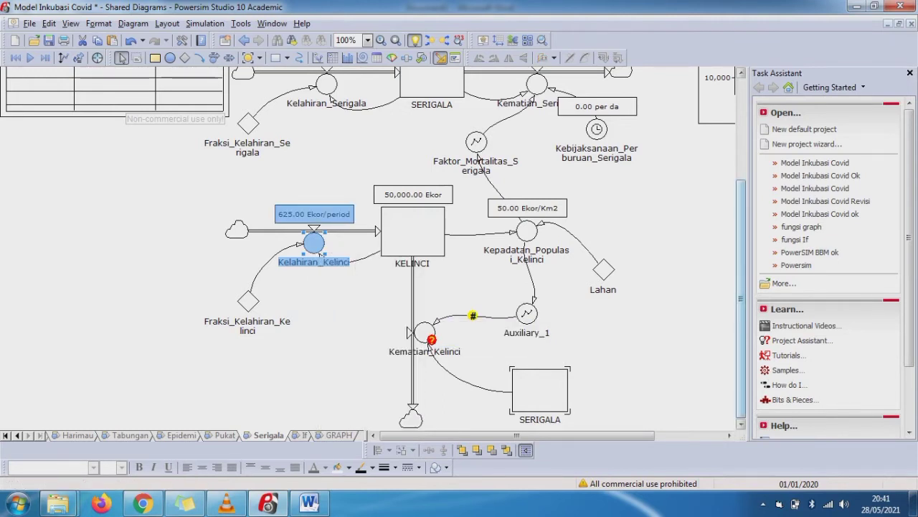
Enclose Kematian_Kelinci's definition, Faktor_Kelinci_Mati_Per_Serigala*SERIGALA, in parentheses.
left_click(741, 423)
left_click(741, 423)
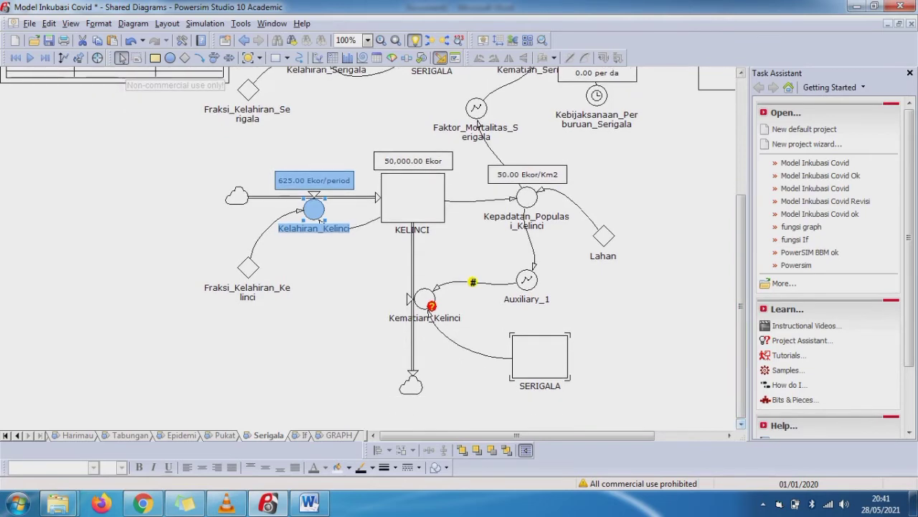
left_click(426, 297)
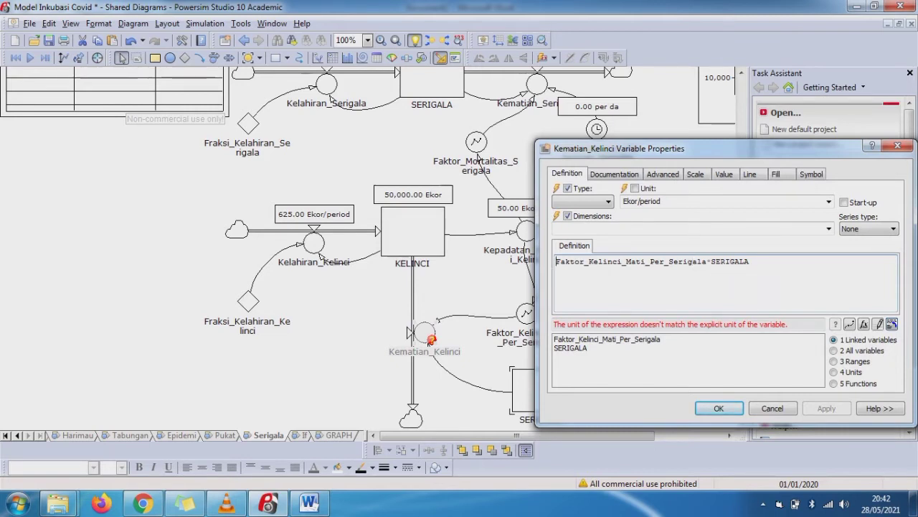
type("(")
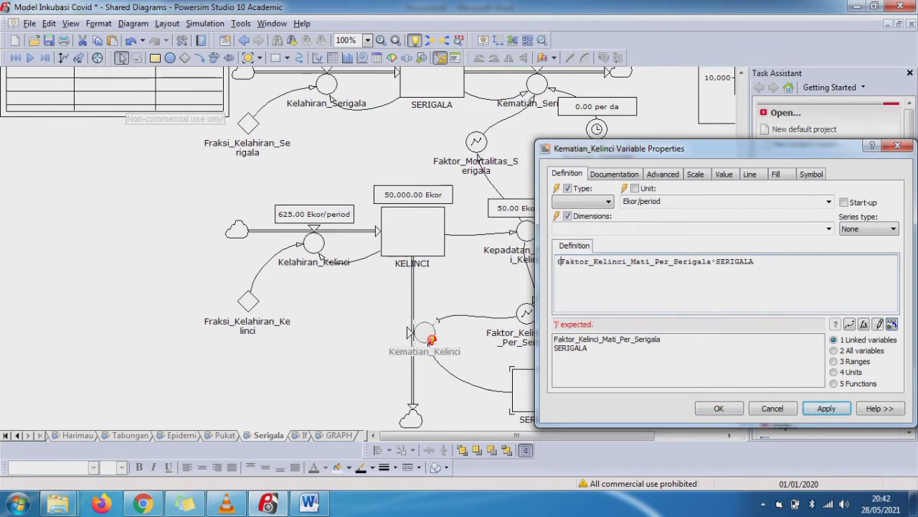
key("End")
type(")")
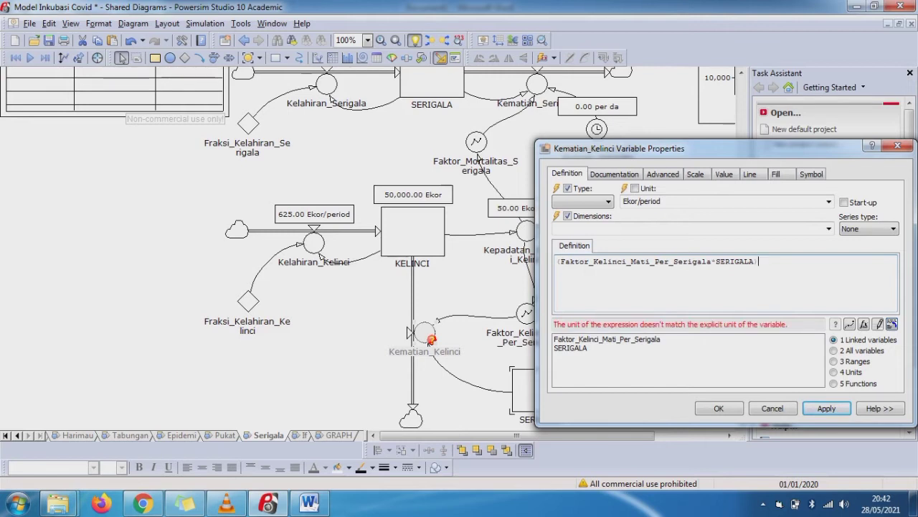
Append a division by the unit <<Ekor/Km2*period>> to Kematian_Kelinci's parenthesised expression.
type("*")
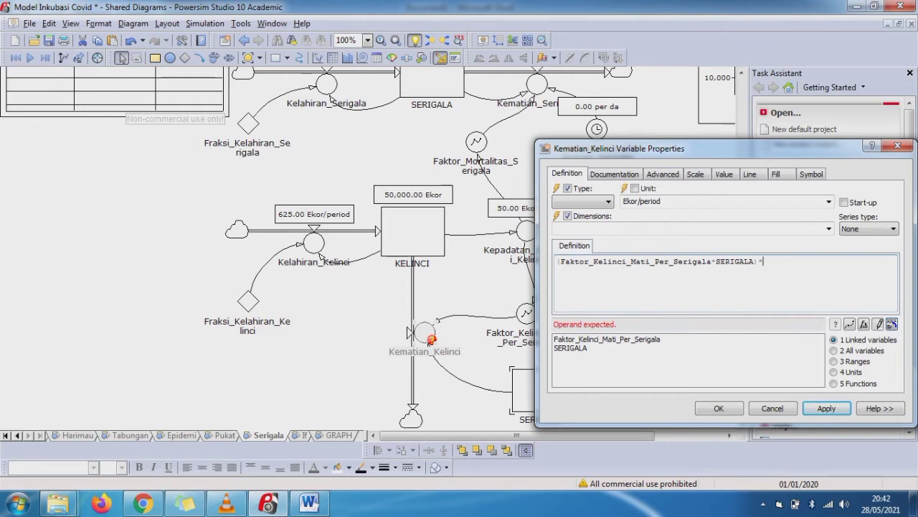
type("/<<Ekor")
type("Km")
key("BackSpace")
key("BackSpace")
type("Km")
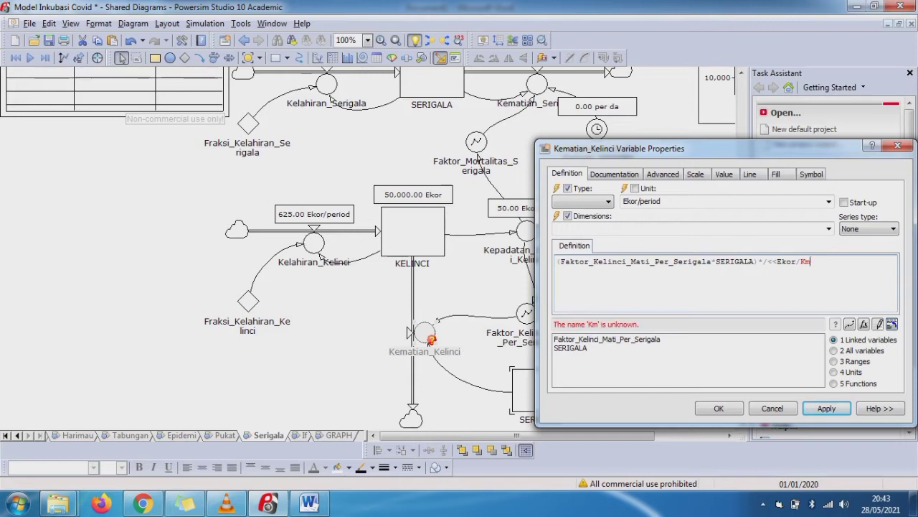
type("2")
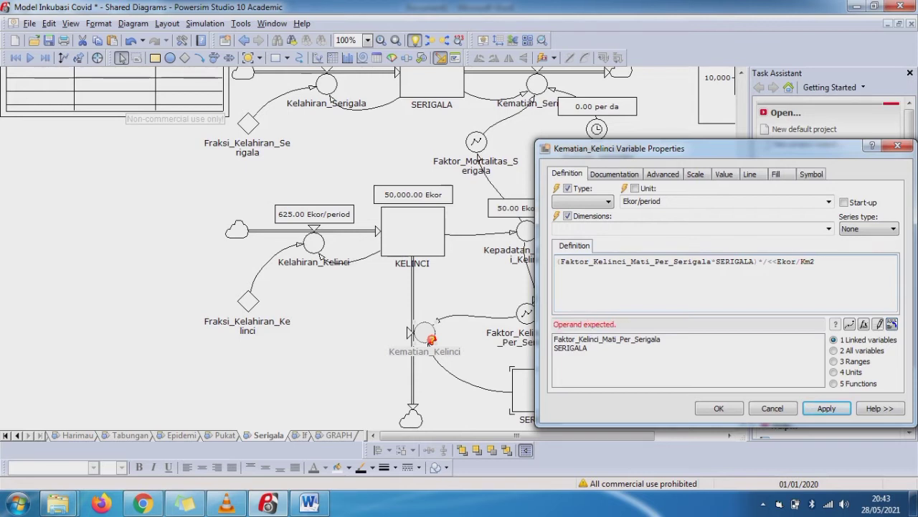
type(">")
type("*pero")
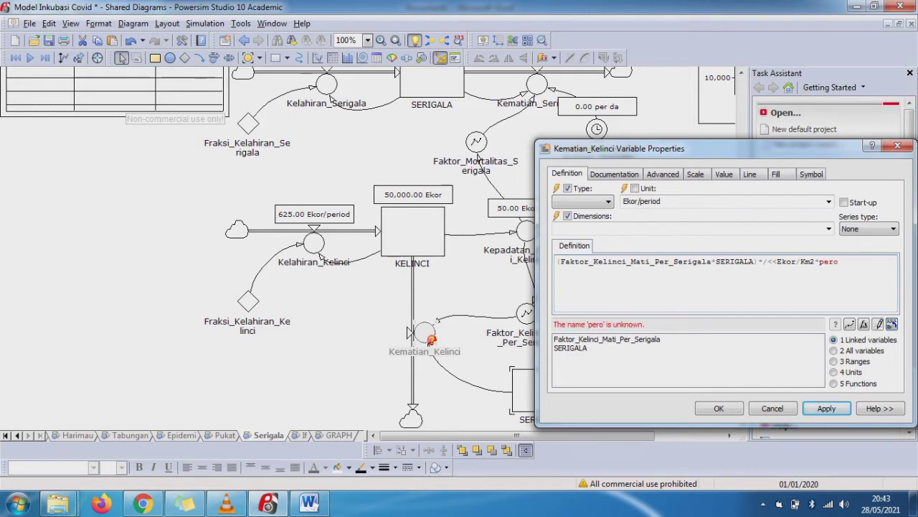
key("BackSpace")
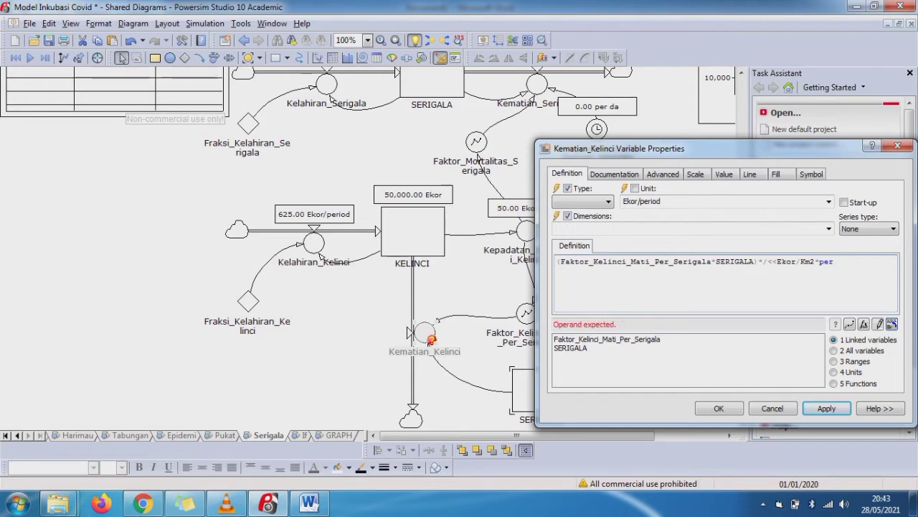
type("iode")
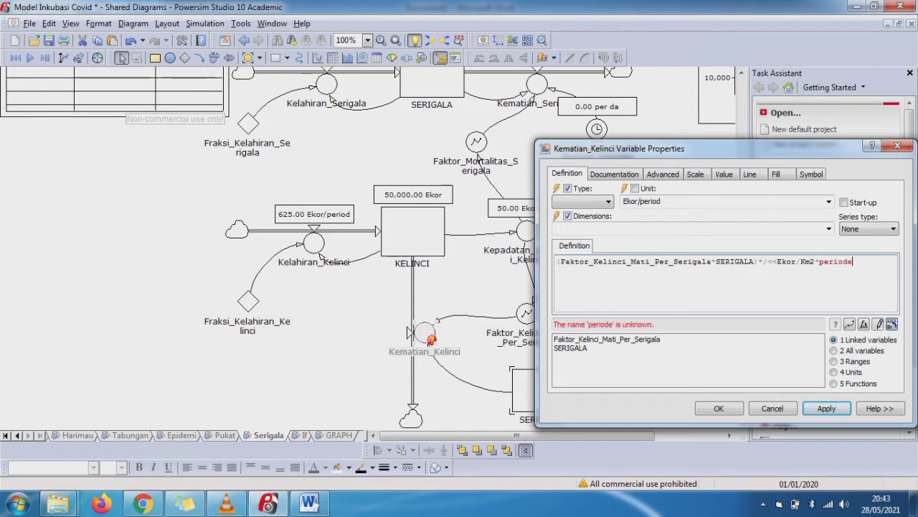
key("BackSpace")
type(">>")
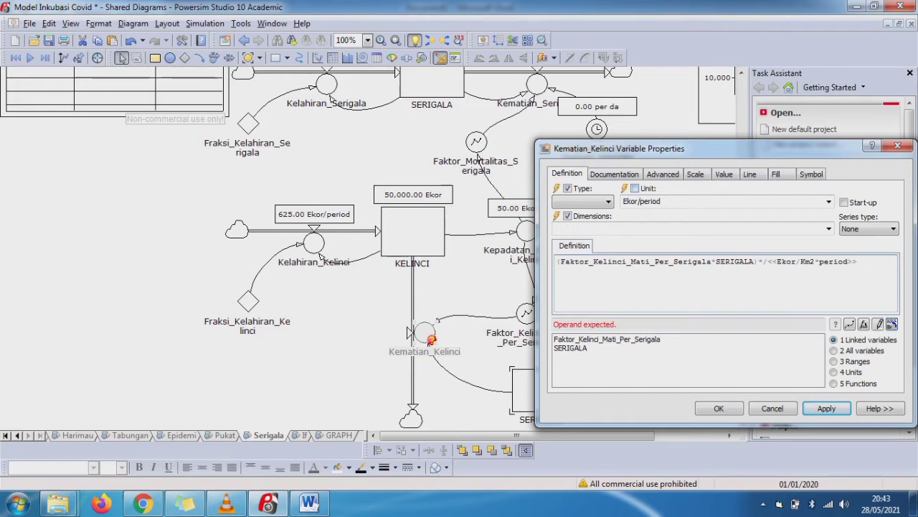
Enable Kematian_Kelinci's automatic unit, complete the divisor as /1<<Ekor/Km2*period>> and accept the definition.
left_click(635, 188)
key("BackSpace")
type("1")
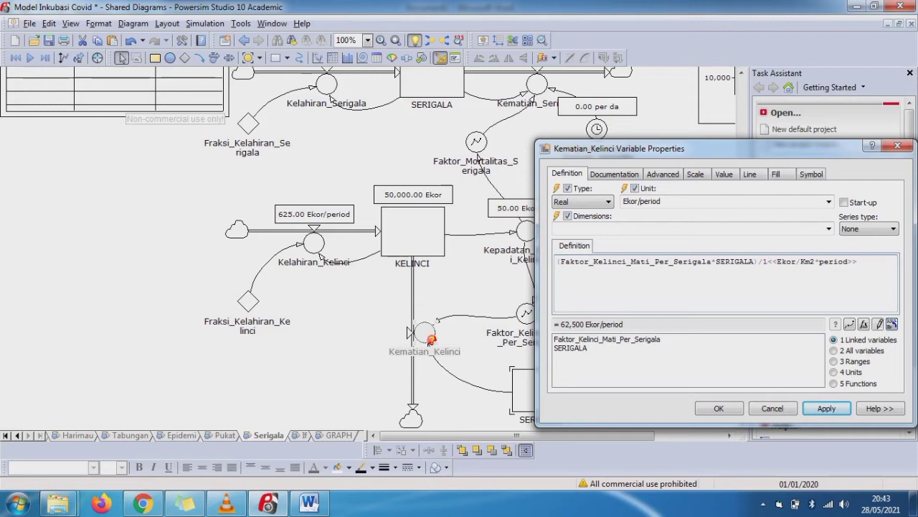
left_click(719, 408)
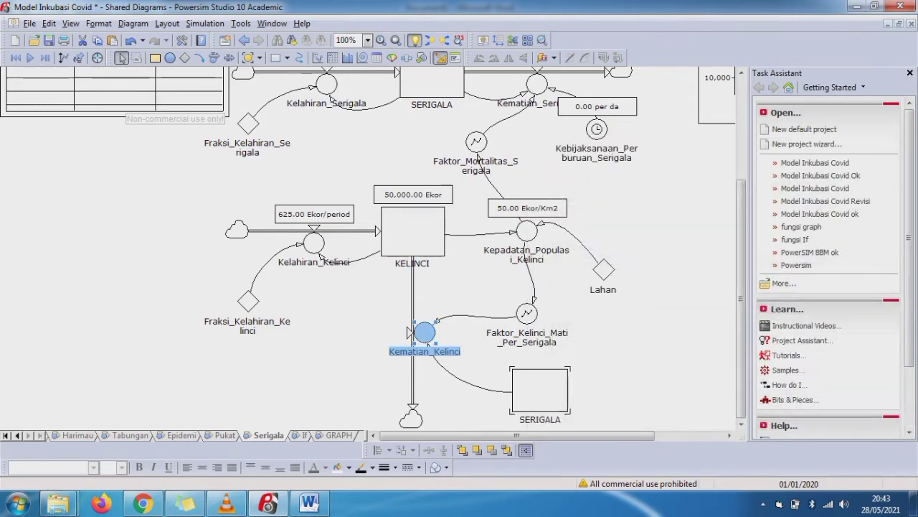
Show a number auto report for the Kematian_Kelinci flow.
left_click(699, 391)
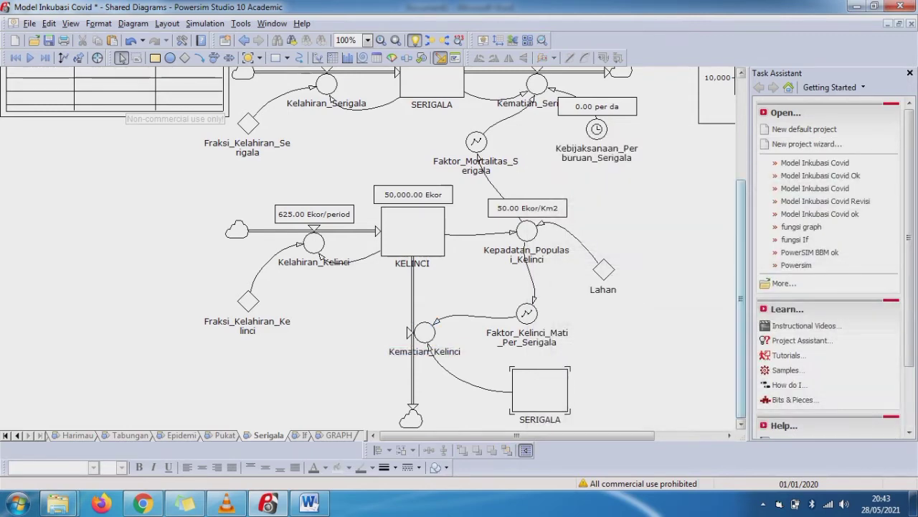
left_click(425, 331)
right_click(428, 332)
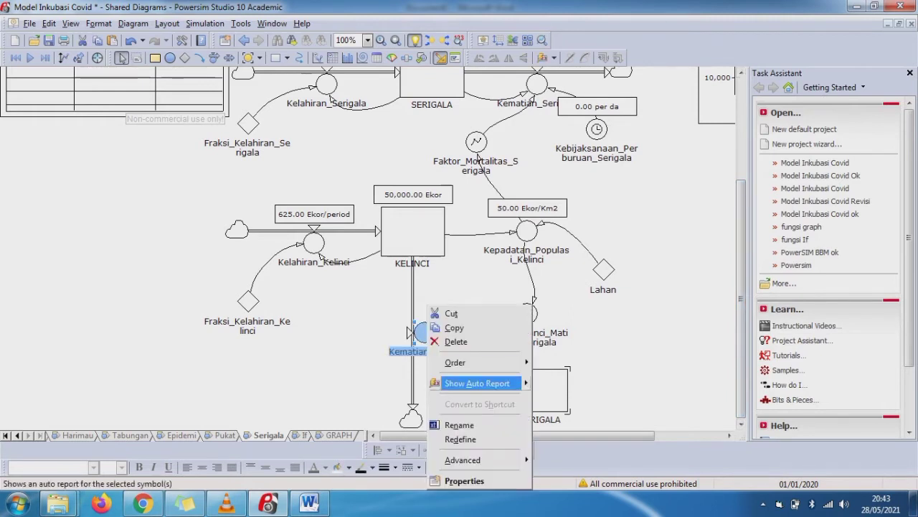
mouse_move(477, 383)
left_click(577, 384)
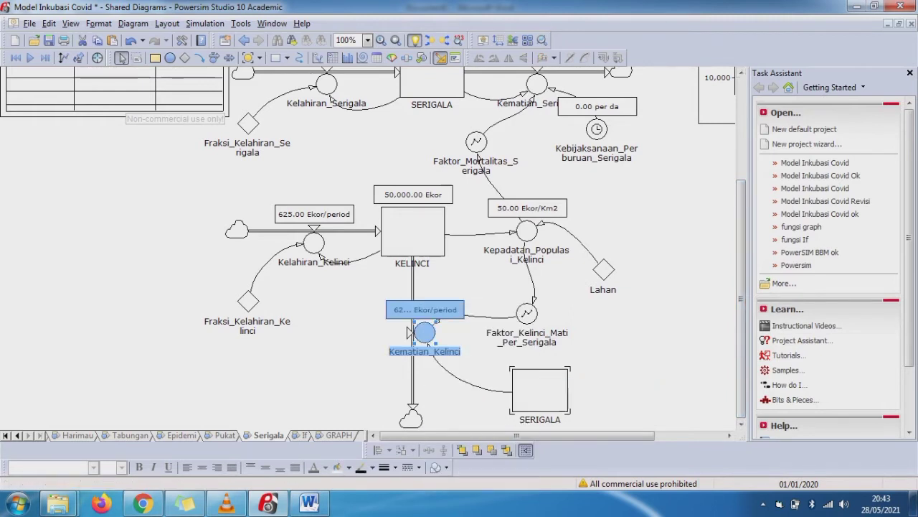
left_click(628, 343)
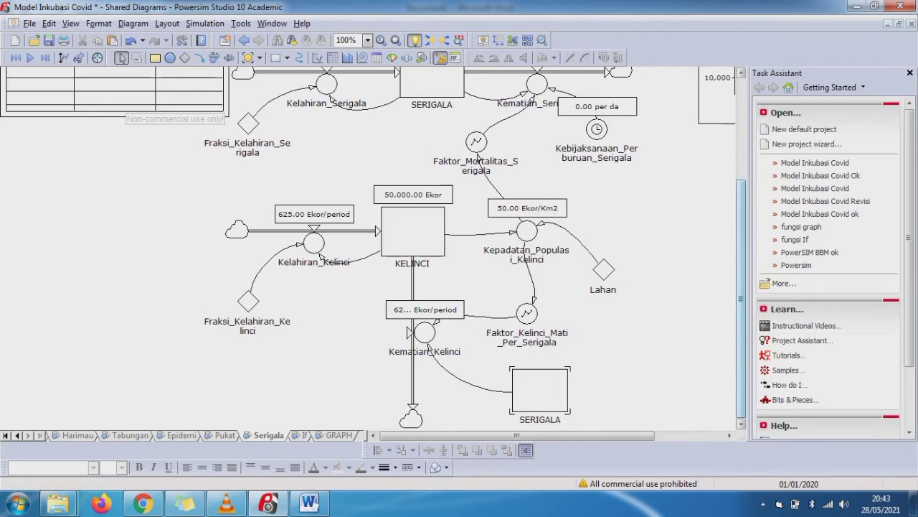
Switch to the Pukat diagram.
left_click(225, 436)
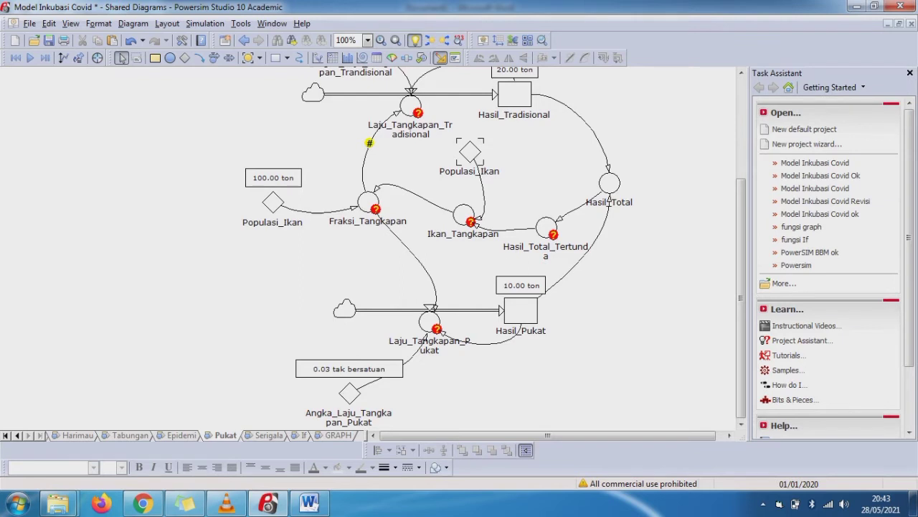
In the Pukat diagram, give the initial value in Hasil_Total_Tertunda's DELAYMTR formula a ton unit, written as 0<<ton>>.
left_click(269, 435)
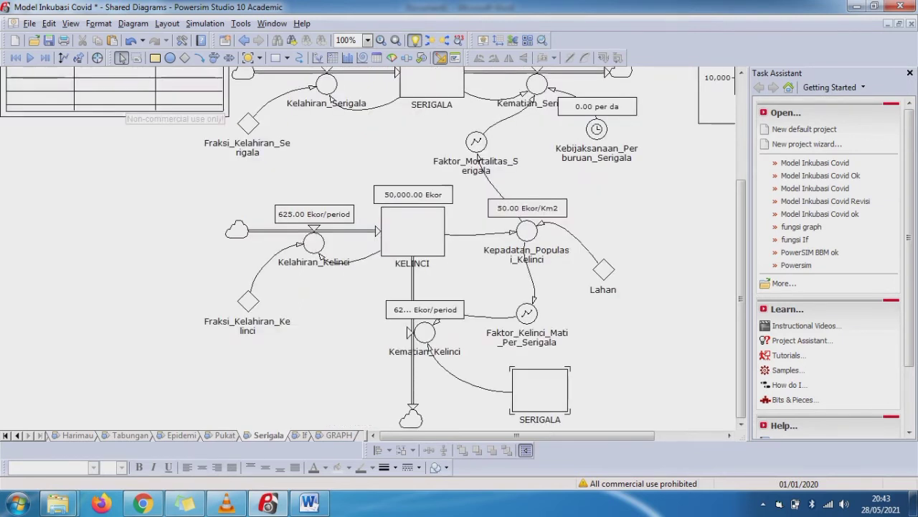
left_click(226, 436)
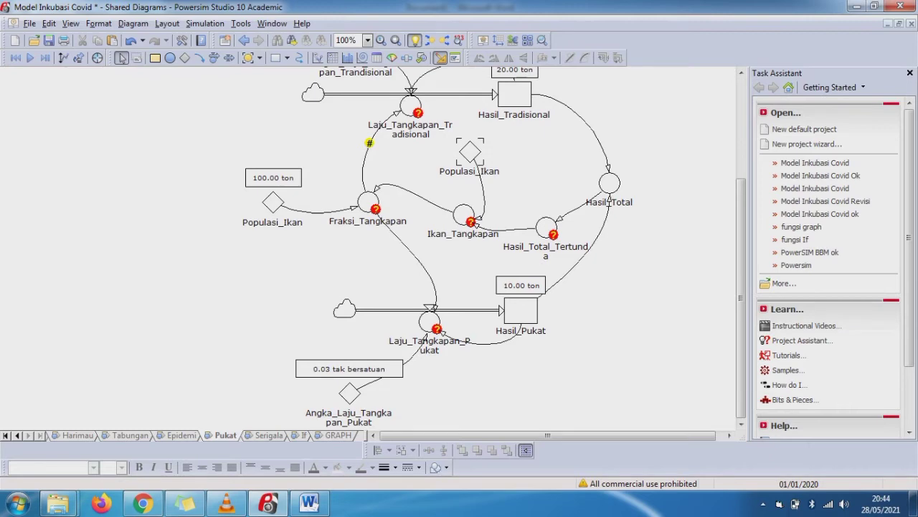
left_click(547, 227)
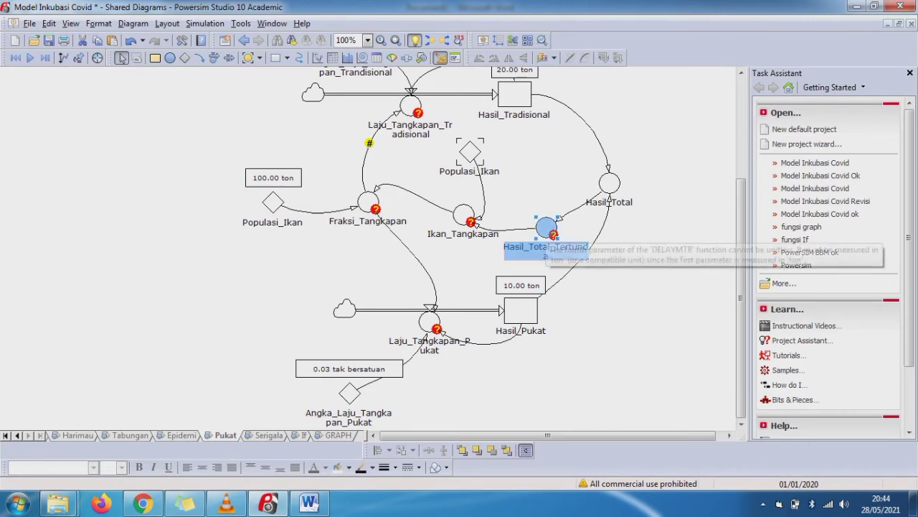
double_click(547, 227)
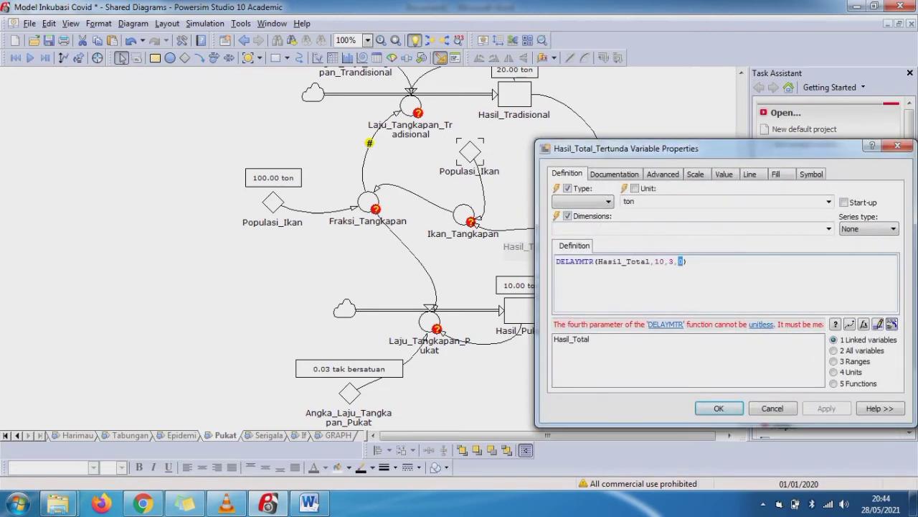
left_click(627, 261)
type("<<ton")
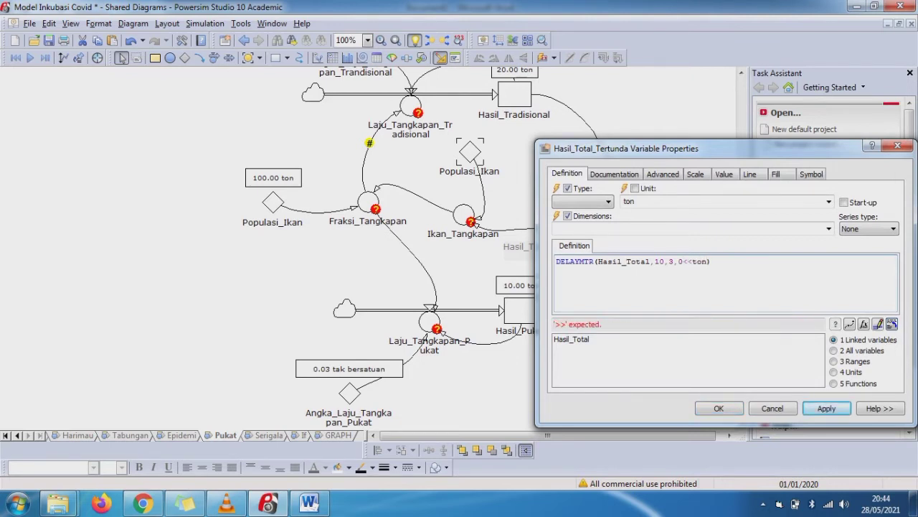
type(">>")
left_click(827, 408)
left_click(719, 408)
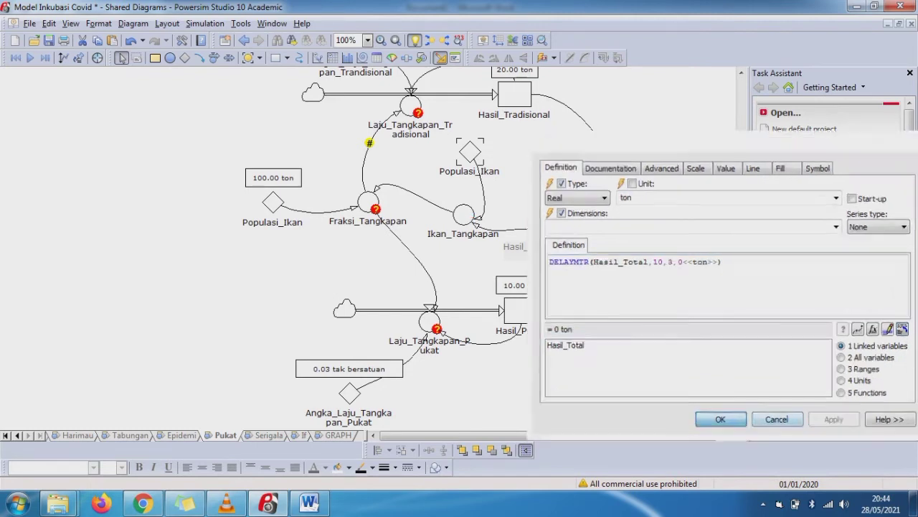
left_click(689, 373)
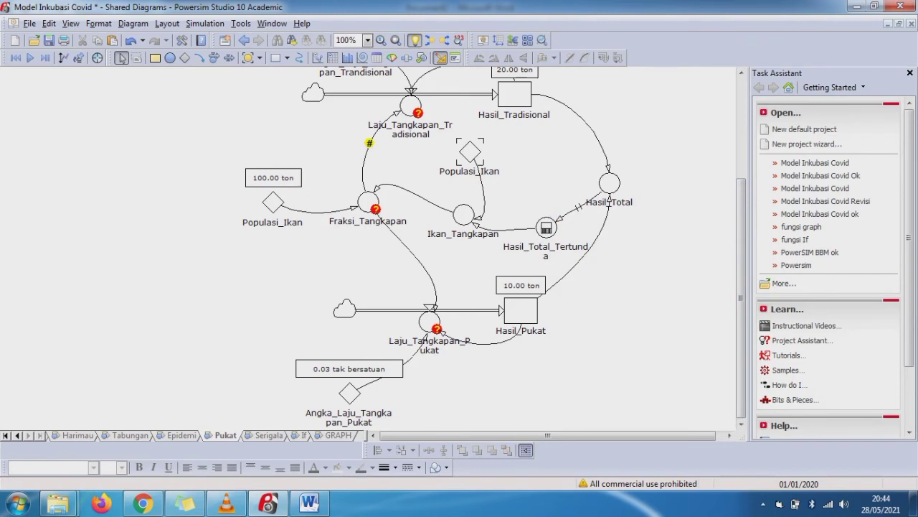
Review the definitions and units of the Populasi_Ikan constant and the Fraksi_Tangkapan variable.
double_click(273, 202)
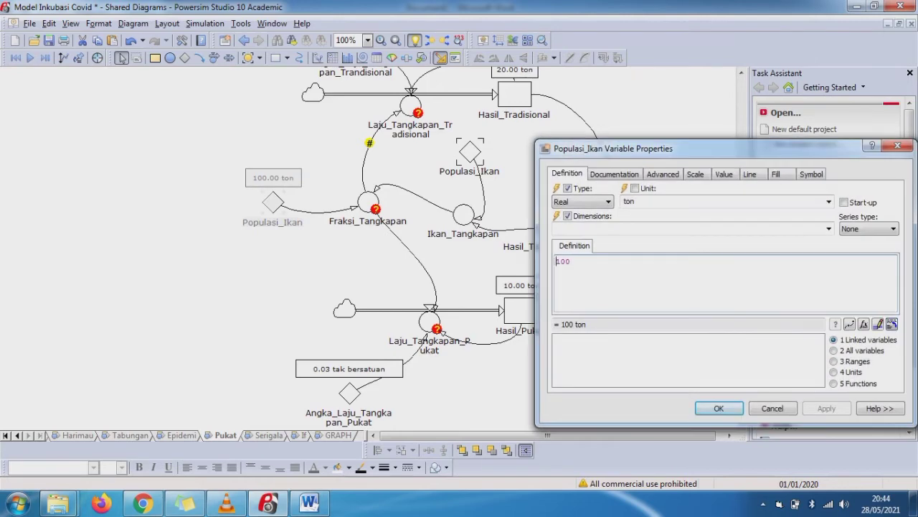
left_click(897, 145)
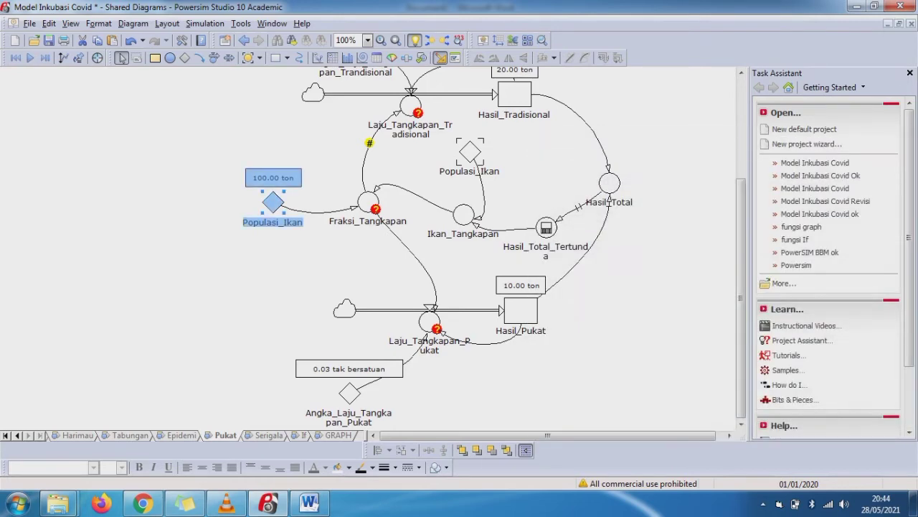
double_click(368, 203)
left_click(690, 263)
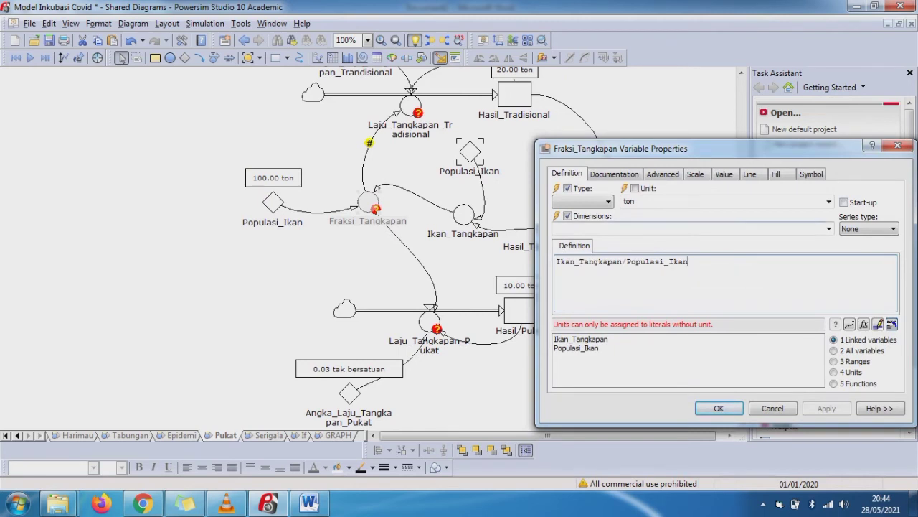
left_click(897, 146)
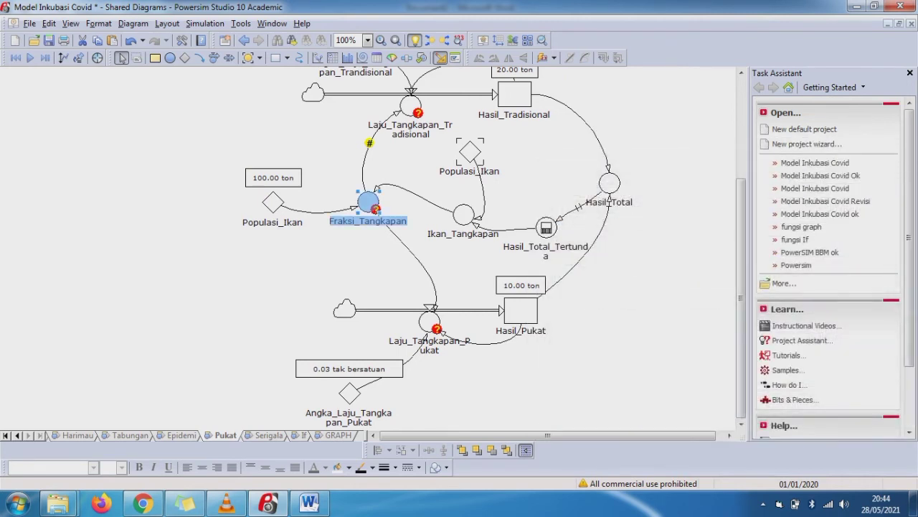
Show an auto report for Ikan_Tangkapan and move the Populasi_Ikan shortcut sideways, away from above that variable.
left_click(463, 214)
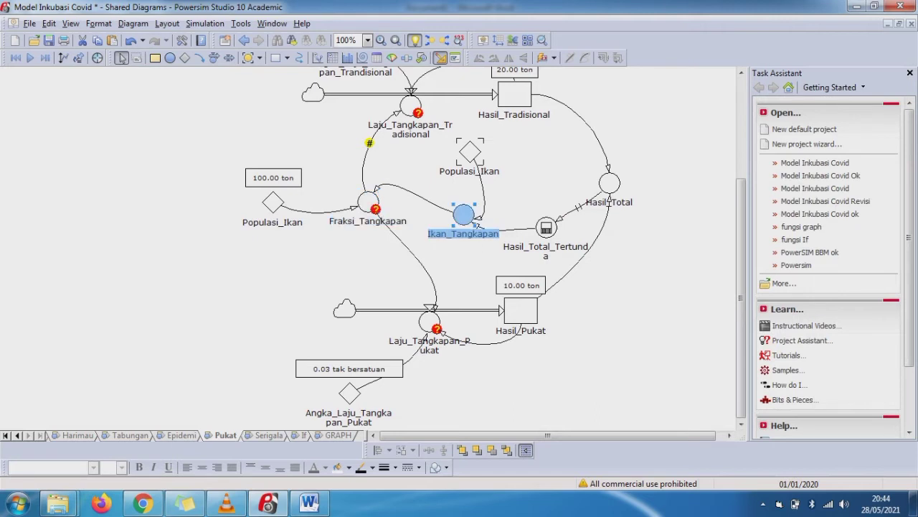
right_click(463, 212)
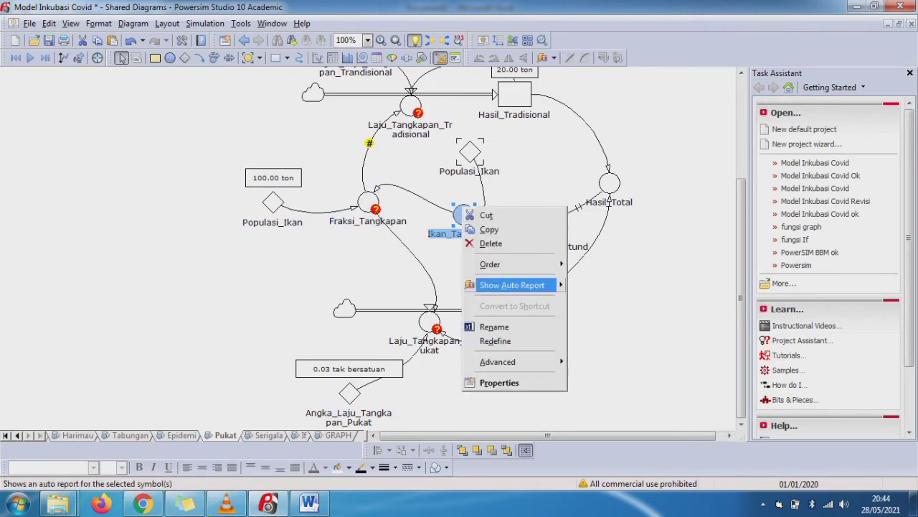
mouse_move(512, 285)
left_click(618, 285)
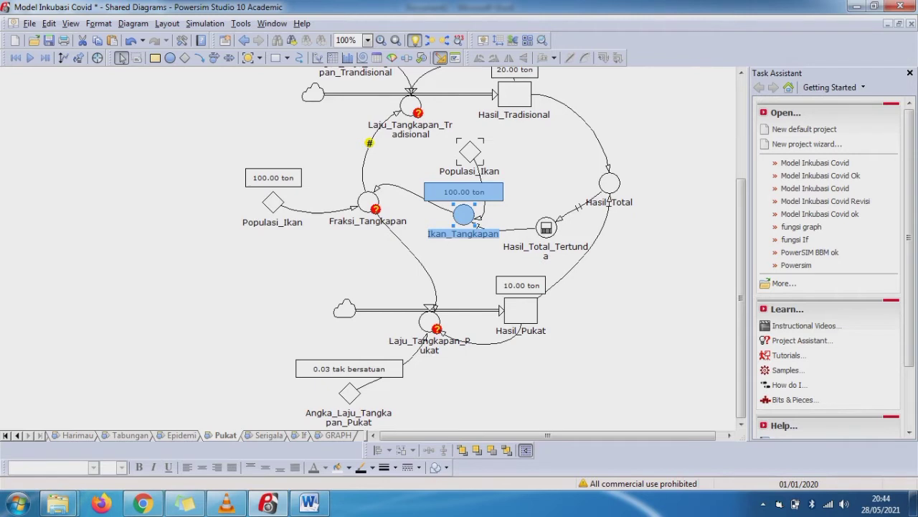
left_click_drag(470, 151, 527, 151)
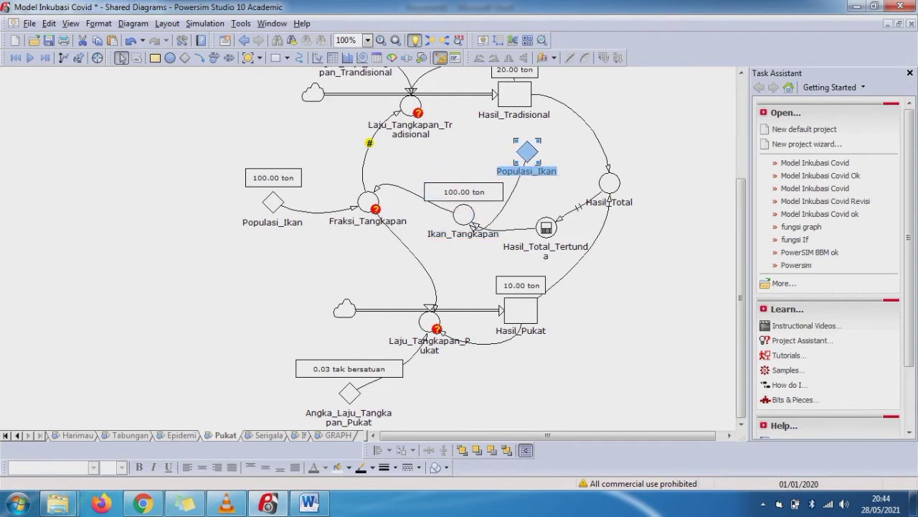
Make Fraksi_Tangkapan take its unit automatically from the definition Ikan_Tangkapan/Populasi_Ikan.
double_click(367, 202)
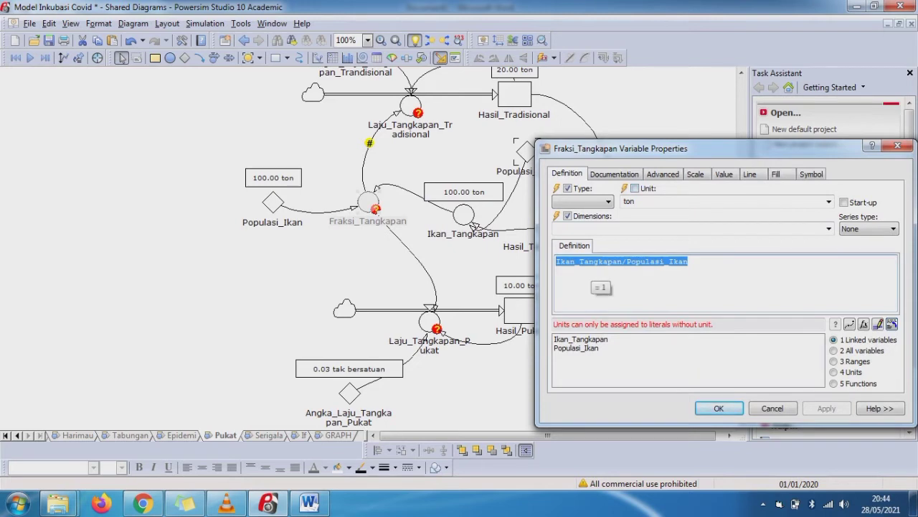
left_click(589, 262)
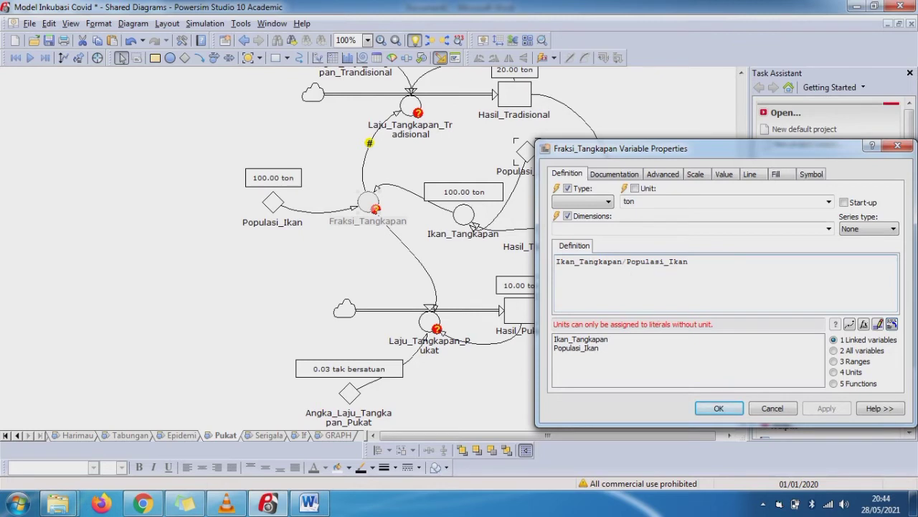
left_click(635, 189)
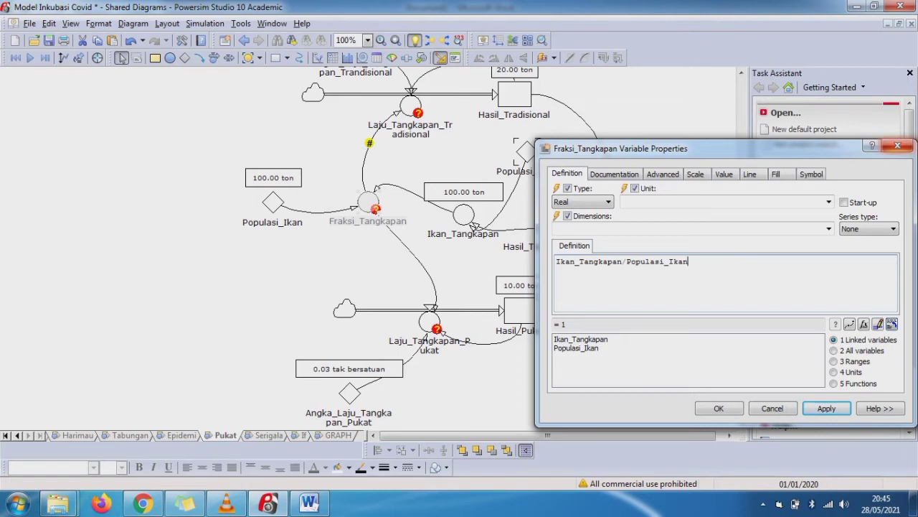
key("Return")
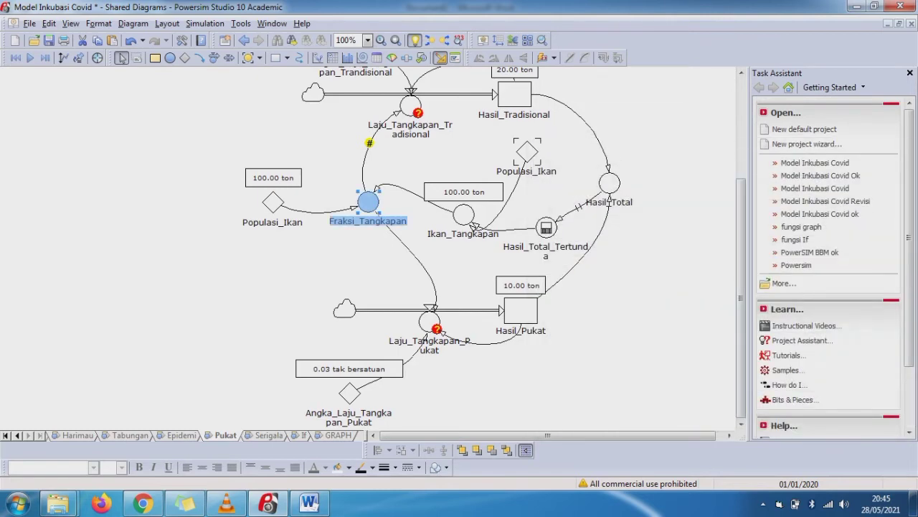
Make the Populasi_Ikan constant take its unit automatically from its definition.
double_click(272, 203)
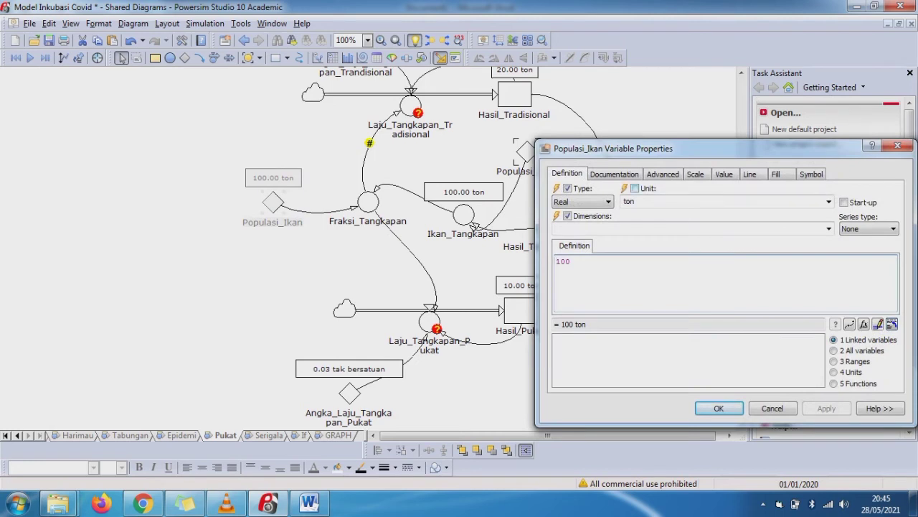
left_click(635, 188)
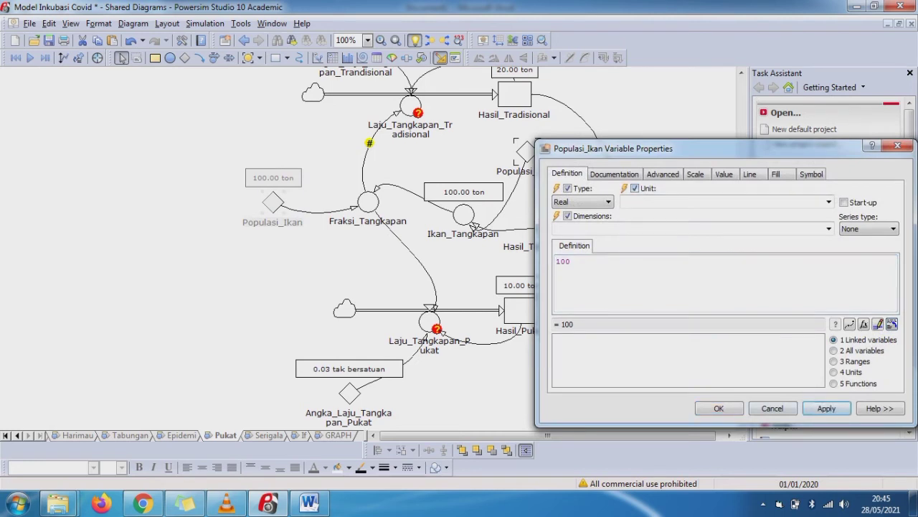
left_click(718, 408)
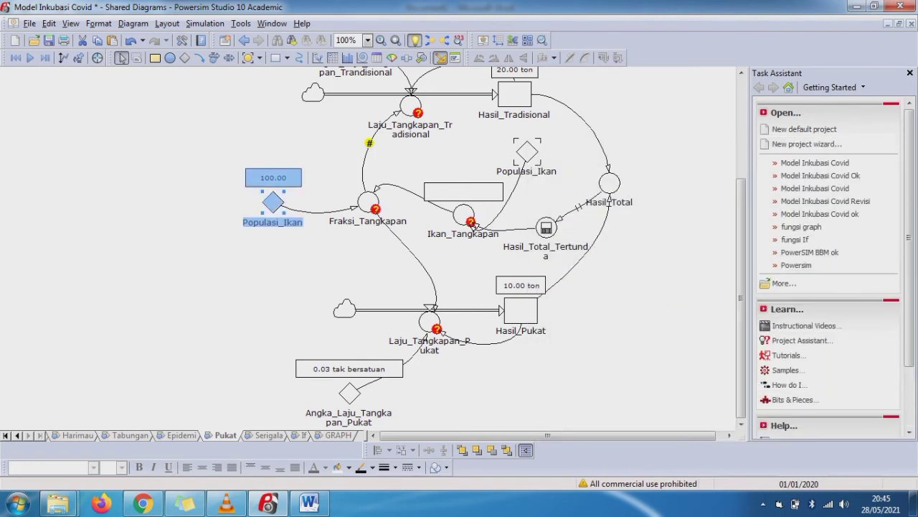
Check Fraksi_Tangkapan's definition with and without the automatic unit, and undo the last unit change of Populasi_Ikan.
double_click(368, 202)
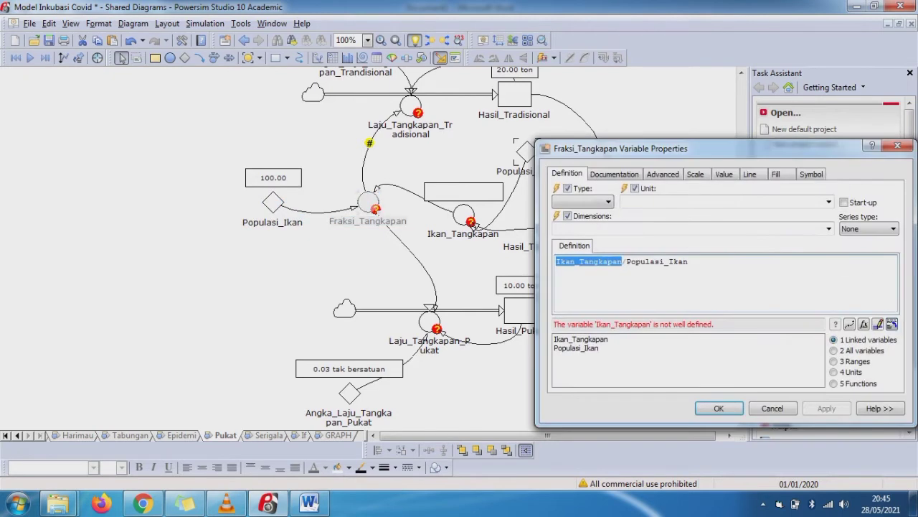
left_click(635, 188)
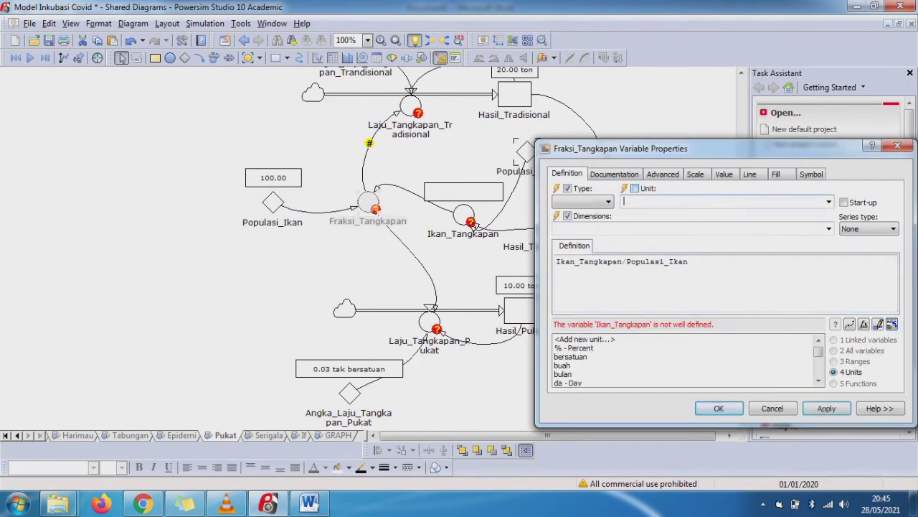
left_click(635, 188)
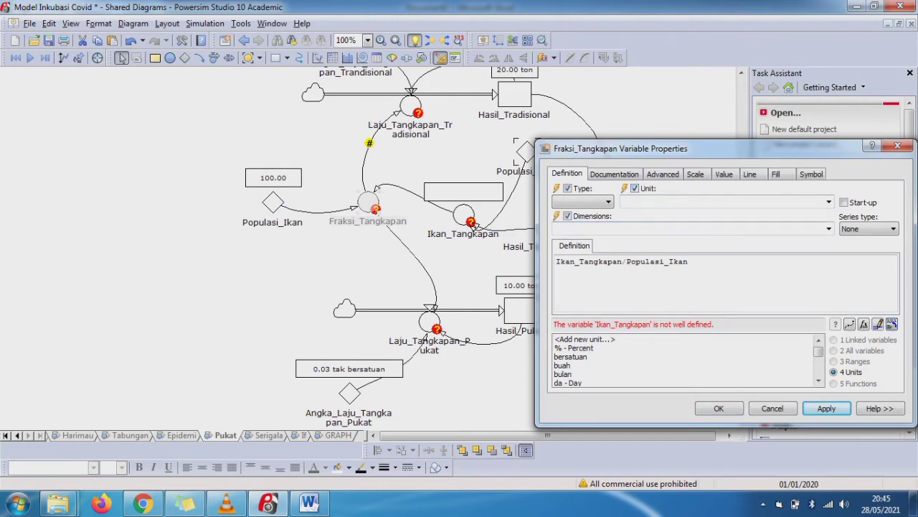
left_click(896, 146)
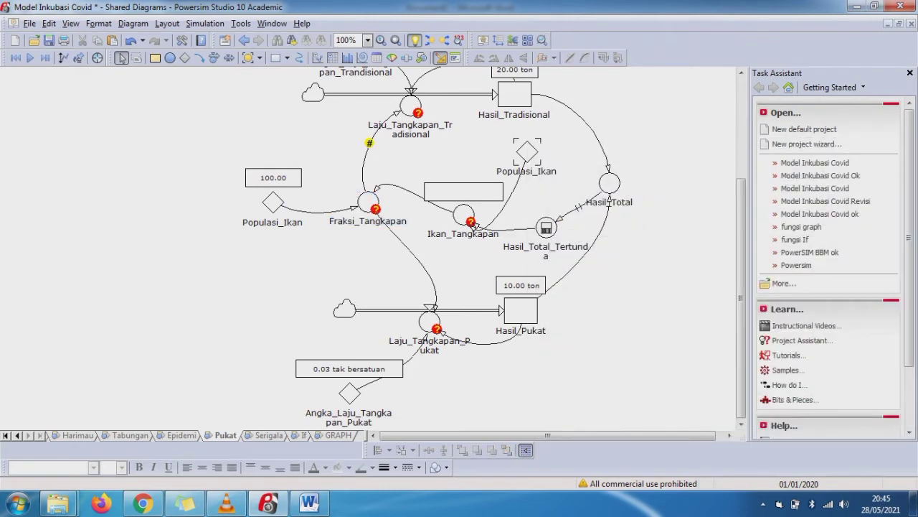
key("ctrl+z")
Define Fraksi_Tangkapan as (Ikan_Tangkapan/Populasi_Ikan)*1<<ton>> and let its unit be set automatically.
double_click(368, 218)
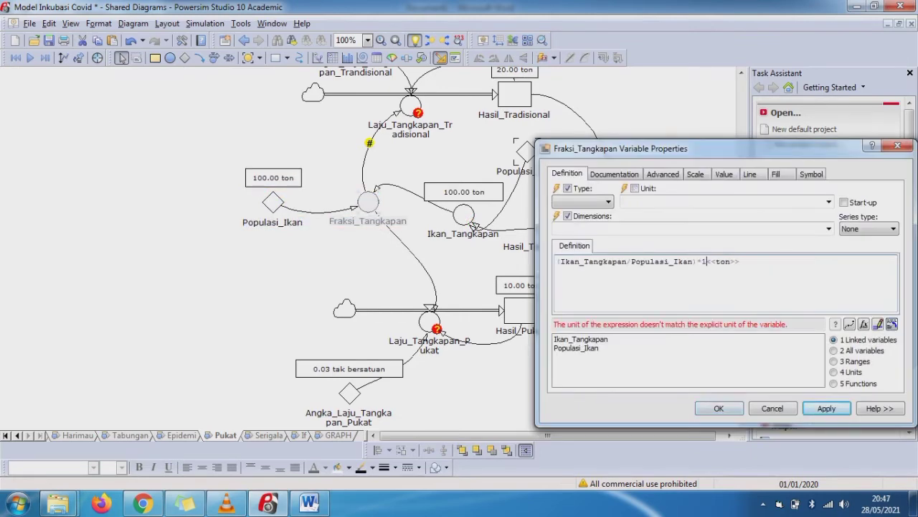
type("ton")
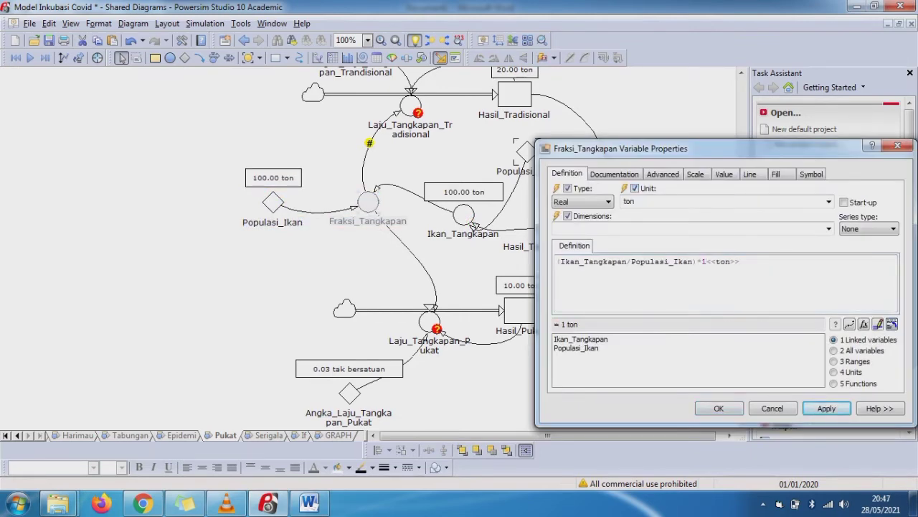
left_click(719, 408)
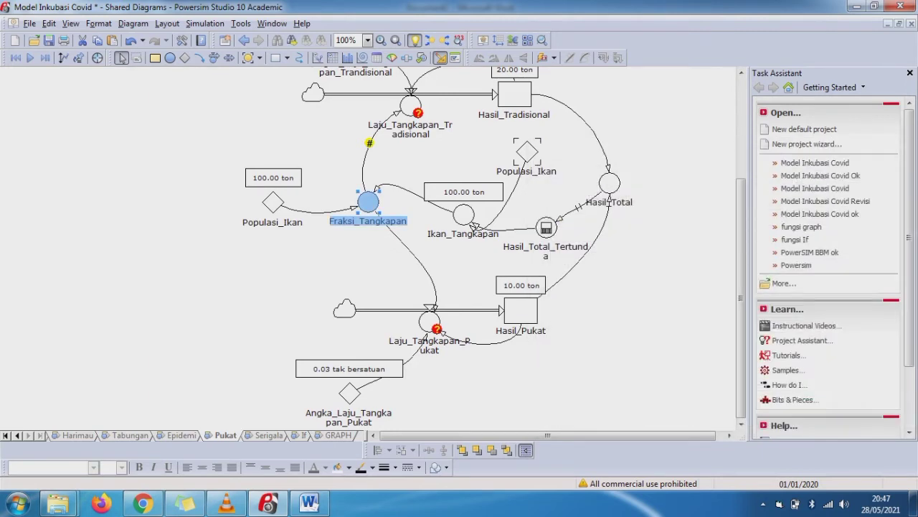
Set the Angka_Laju_Tangkapan_Trandisional constant to 1% with its unit taken automatically from the definition.
scroll(437, 251, "up", 3)
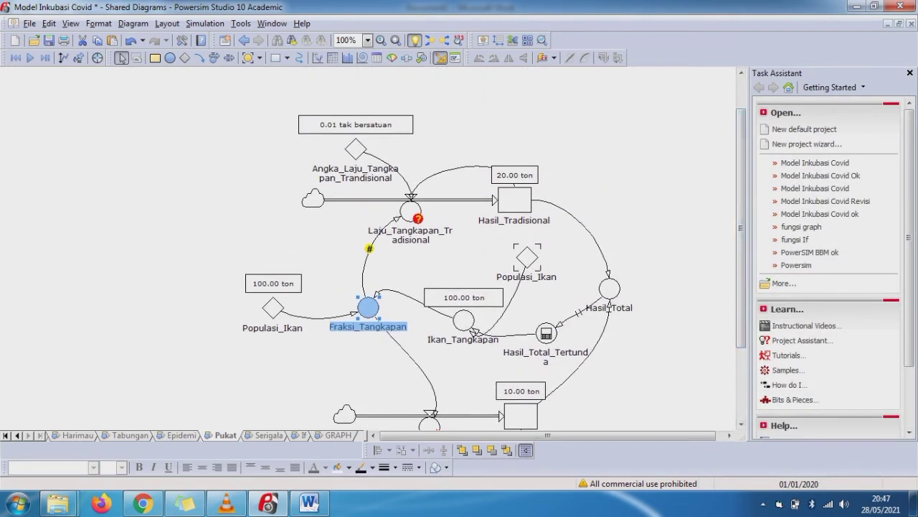
left_click(356, 149)
double_click(356, 149)
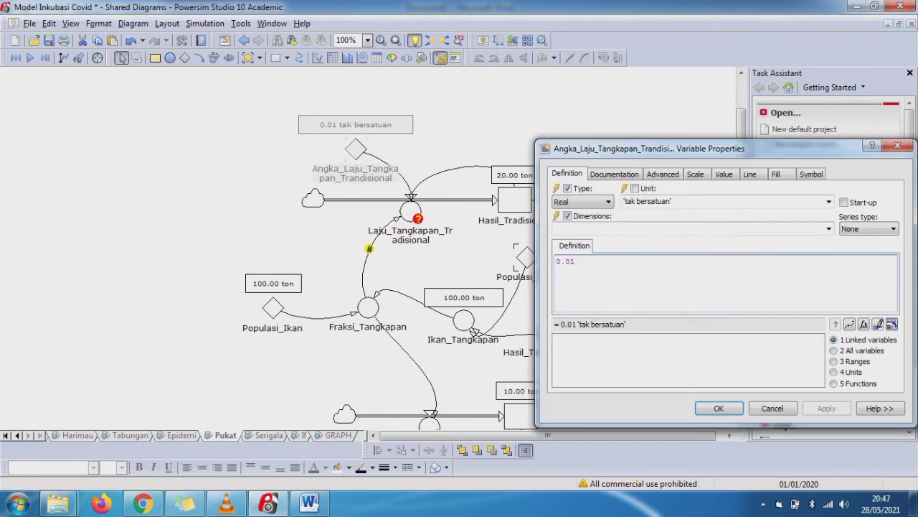
key("BackSpace")
key("BackSpace")
key("BackSpace")
key("BackSpace")
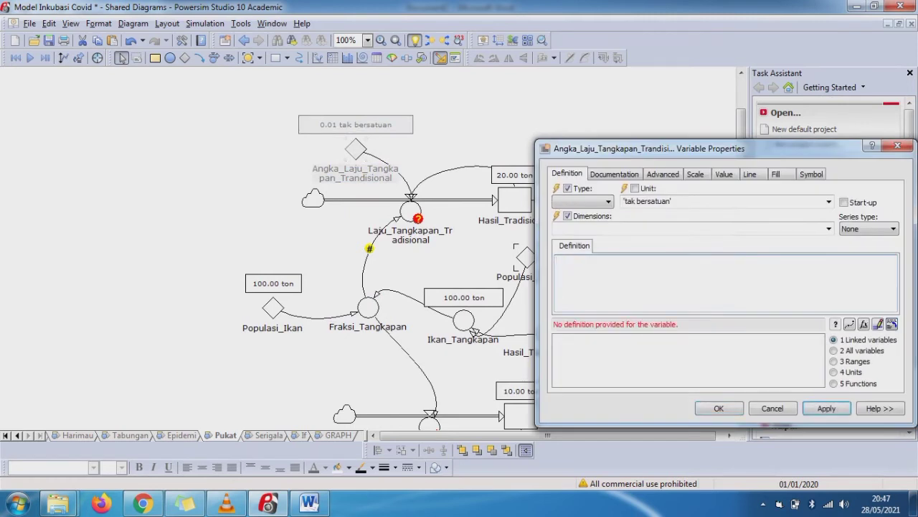
type("1%")
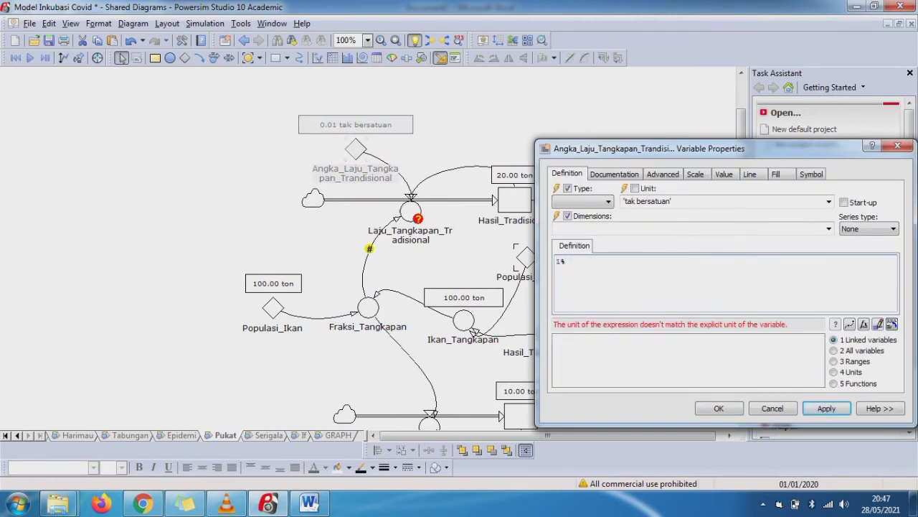
left_click(635, 188)
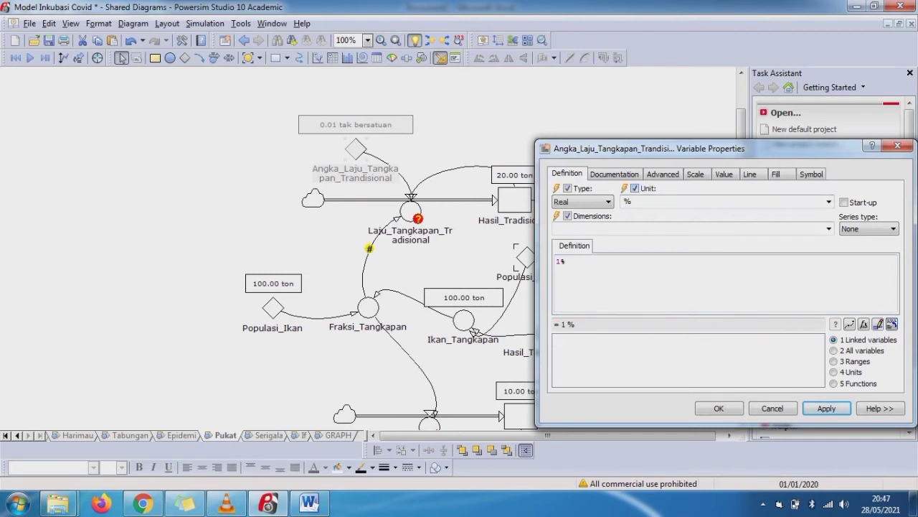
key("Return")
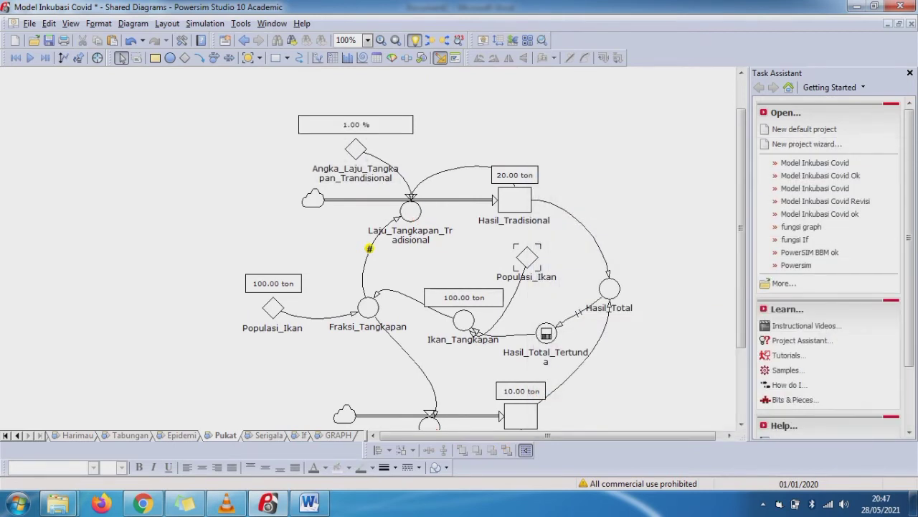
Multiply Laju_Tangkapan_Tradisional's definition by Fraksi_Tangkapan as well, giving Angka_Laju_Tangkapan_Trandisional*Hasil_Tradisional*Fraksi_Tangkapan.
double_click(410, 212)
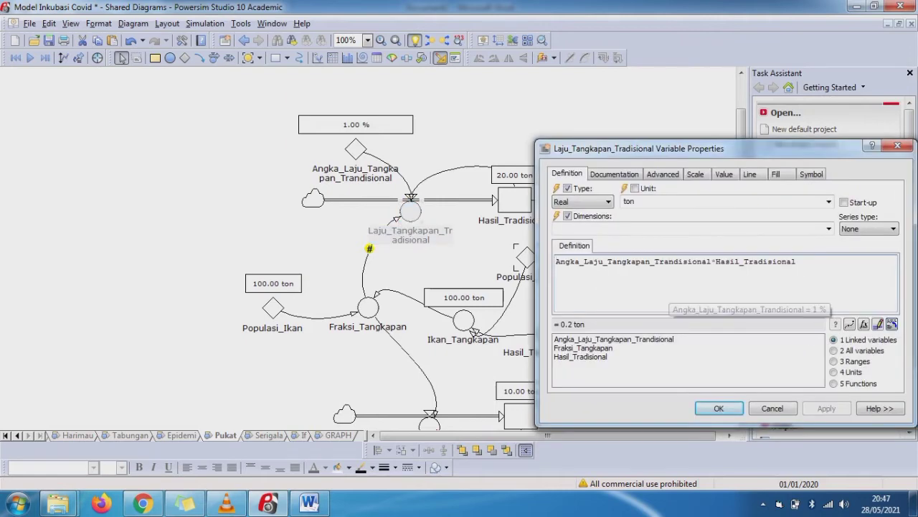
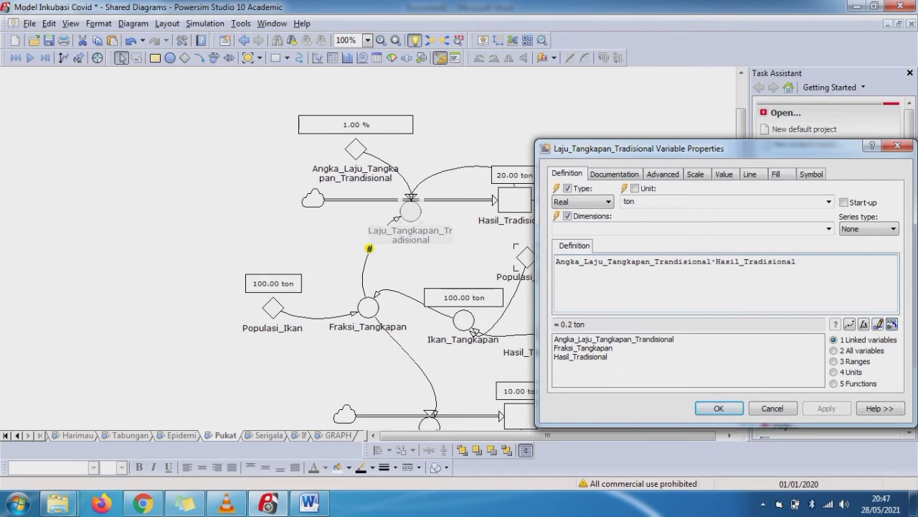
type("*")
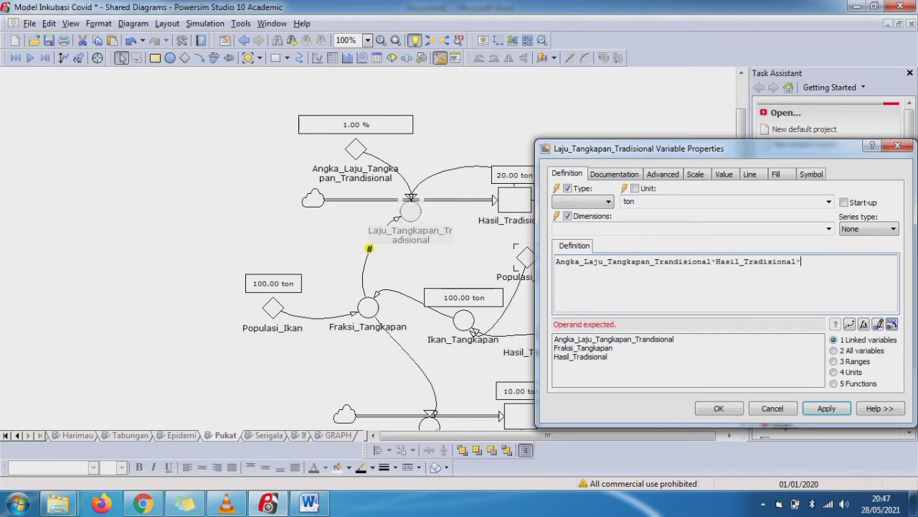
double_click(583, 348)
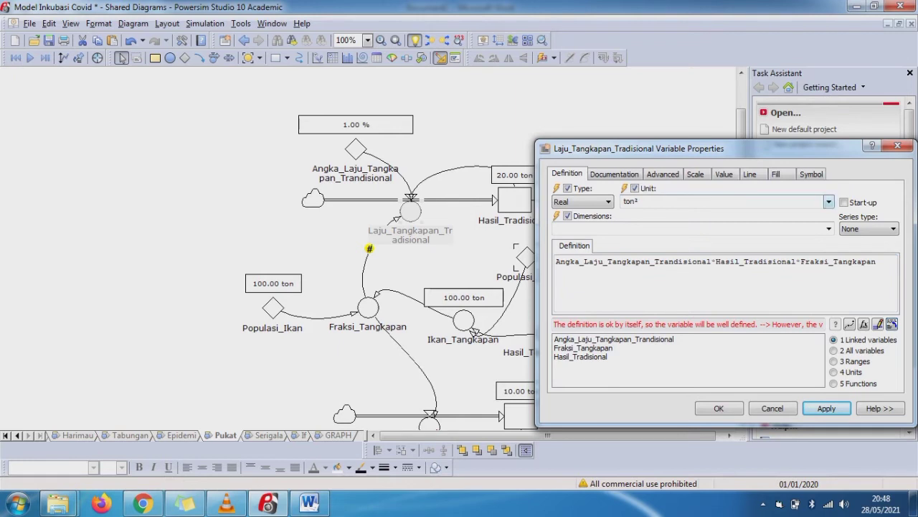
Try Ekor/da as the explicit unit of Laju_Tangkapan_Tradisional, adapted from Ekor/period, and return to the automatic unit.
left_click(828, 202)
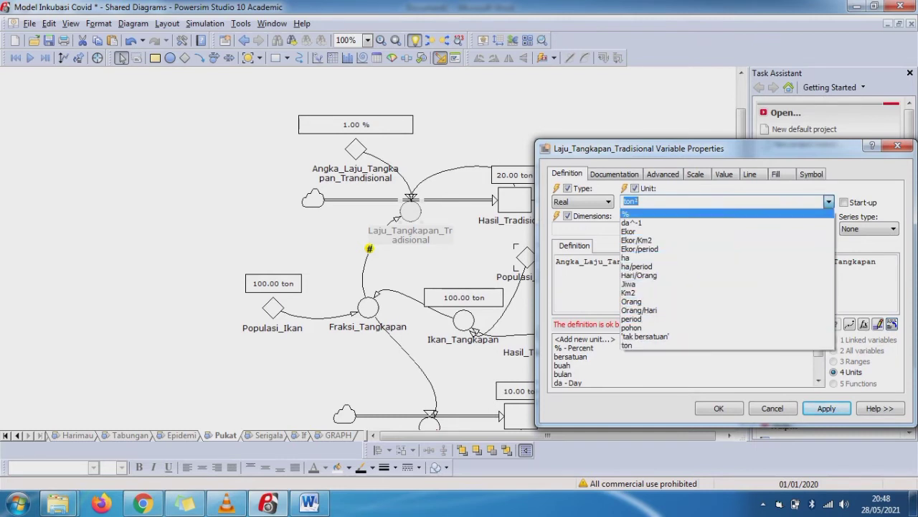
left_click(640, 249)
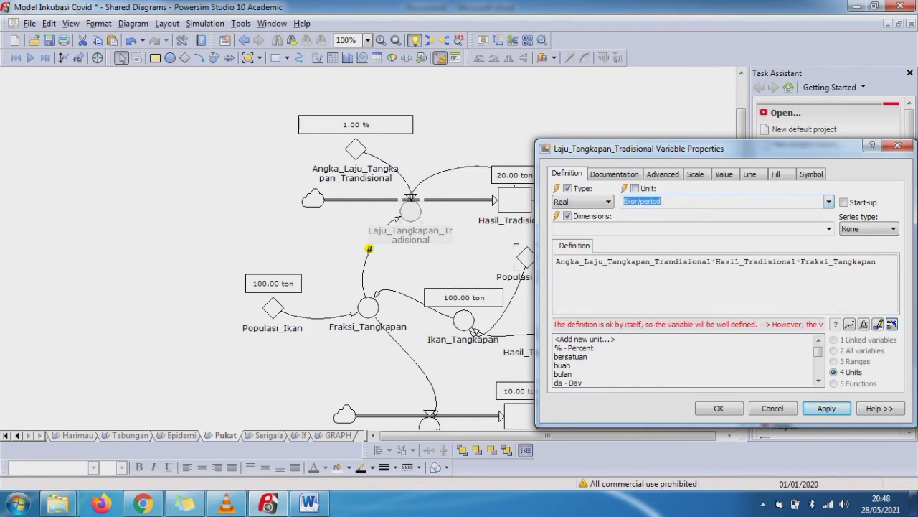
key("End")
key("BackSpace")
key("BackSpace")
key("BackSpace")
key("BackSpace")
key("BackSpace")
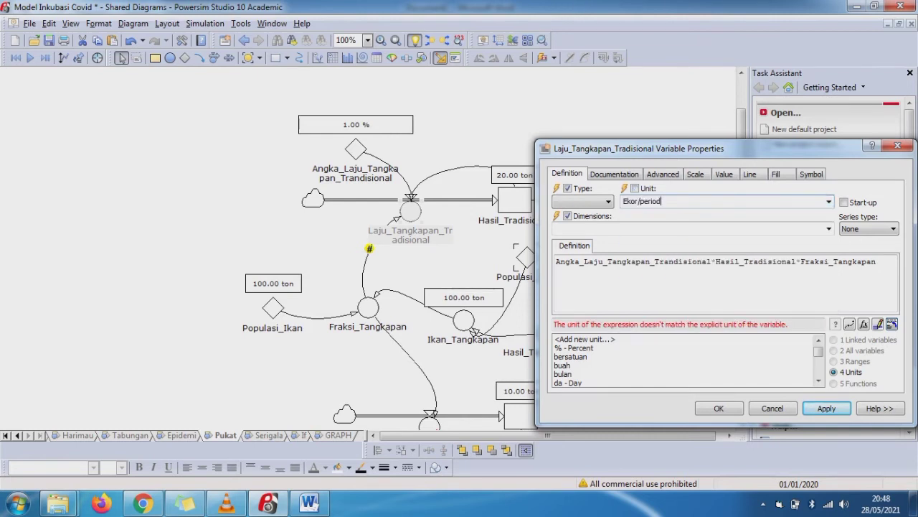
key("BackSpace")
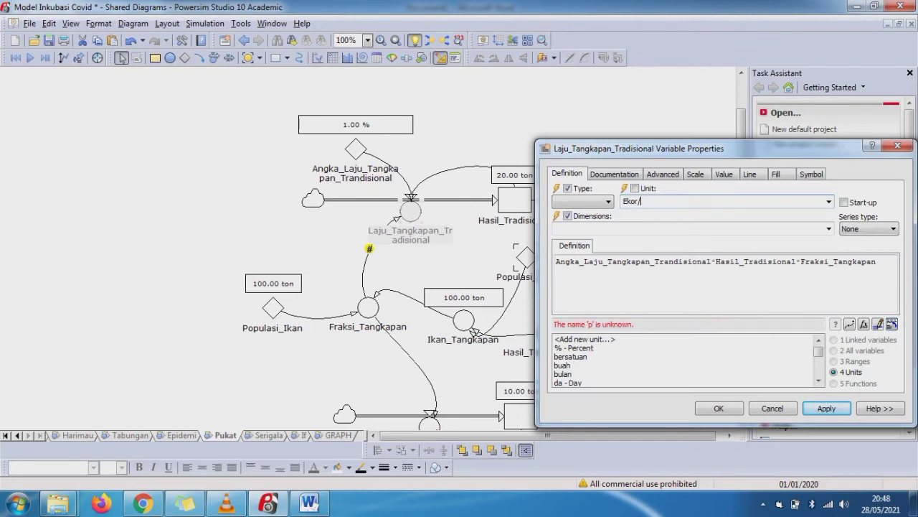
type("da")
left_click(635, 188)
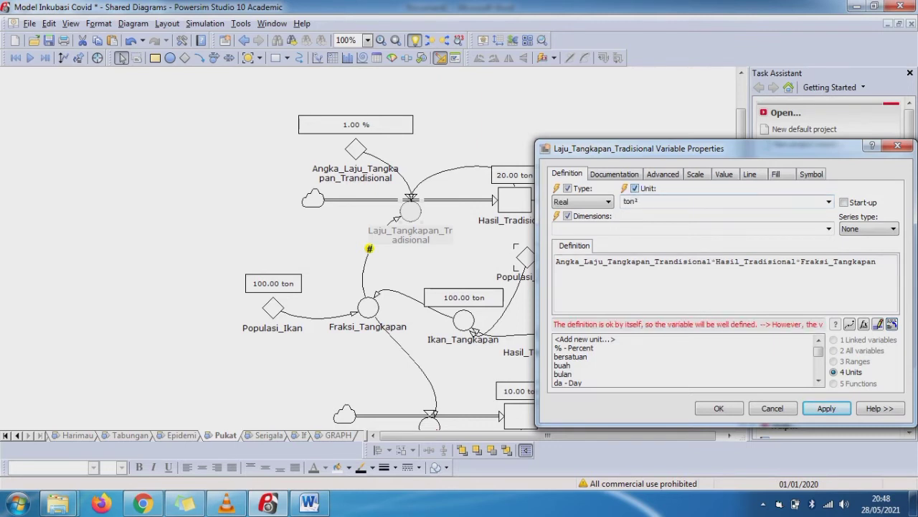
Turn off the automatic unit of Laju_Tangkapan_Tradisional, keep ton² and accept the definition despite the unit mismatch.
left_click(635, 188)
left_click(828, 202)
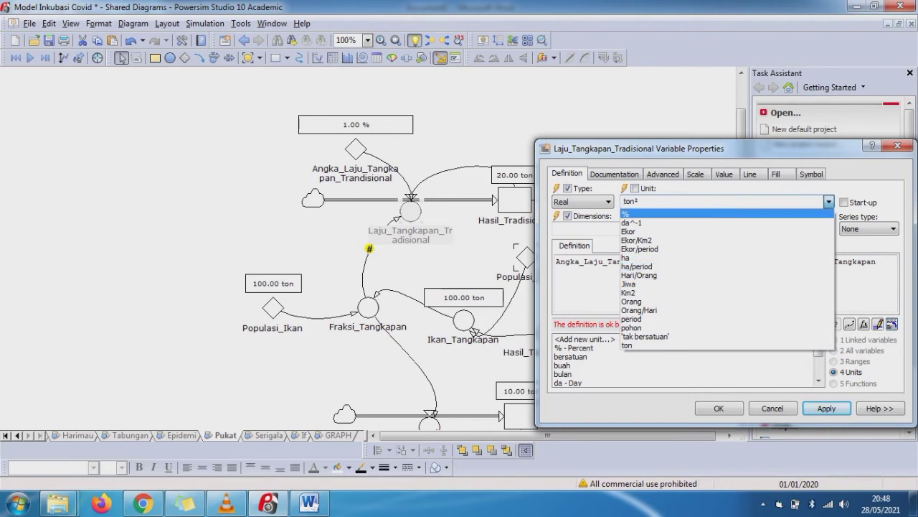
key("Escape")
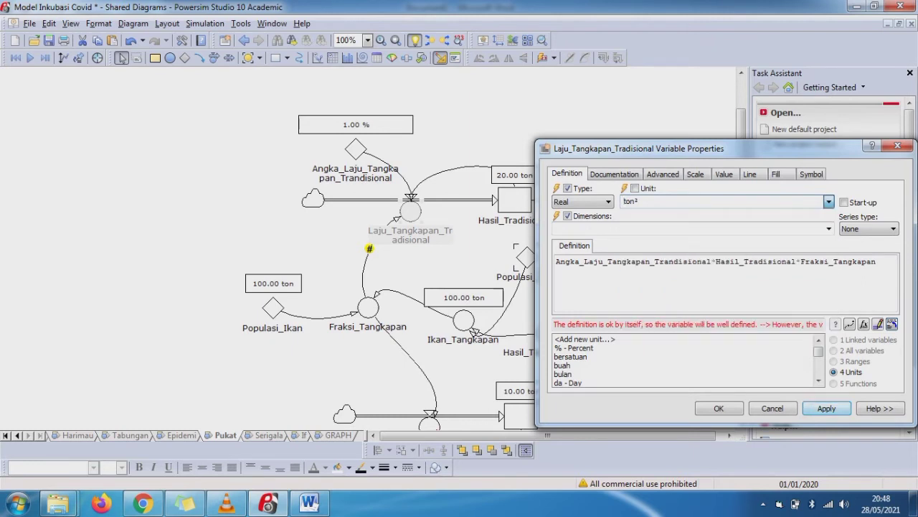
key("Return")
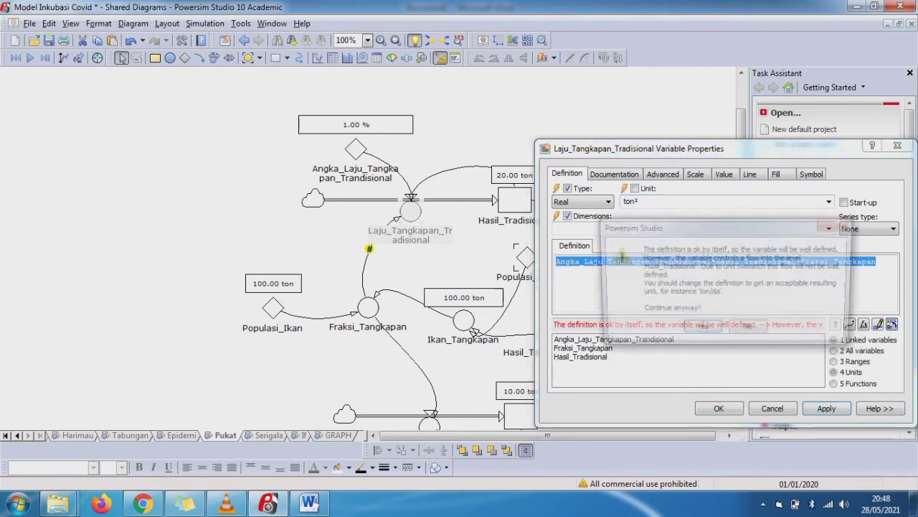
key("Return")
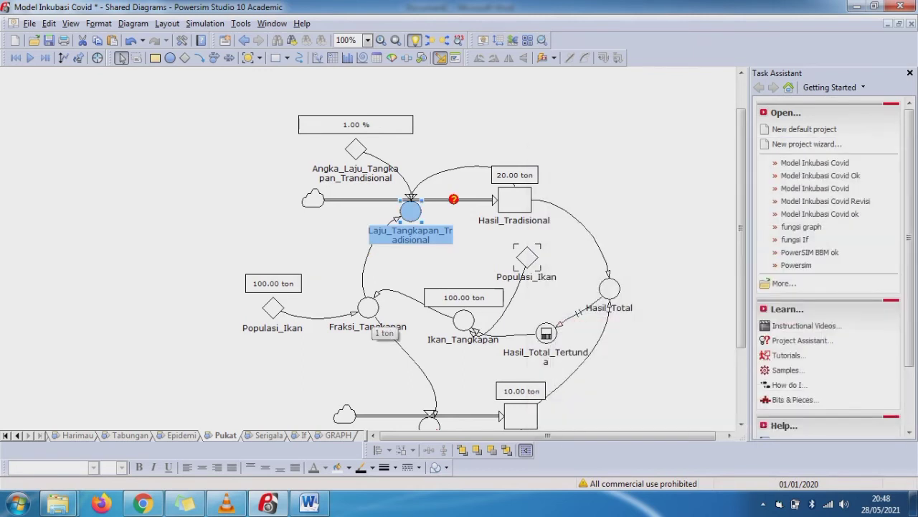
Try to divide Laju_Tangkapan_Tradisional's three-variable product by 1<<ton*da>> in its definition.
mouse_move(409, 213)
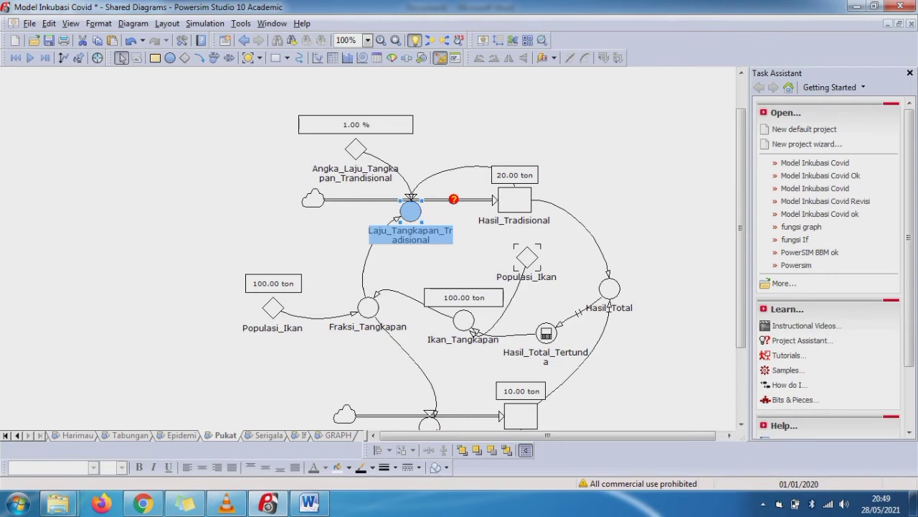
double_click(411, 212)
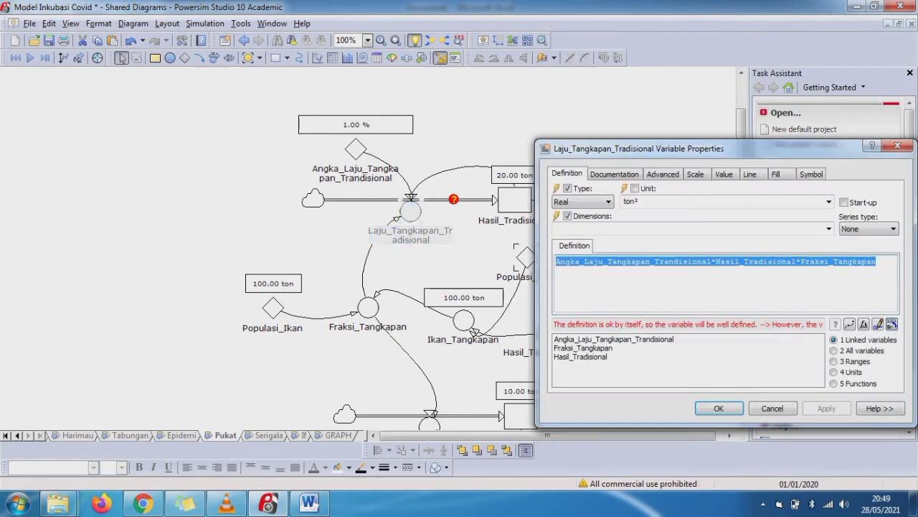
left_click(877, 262)
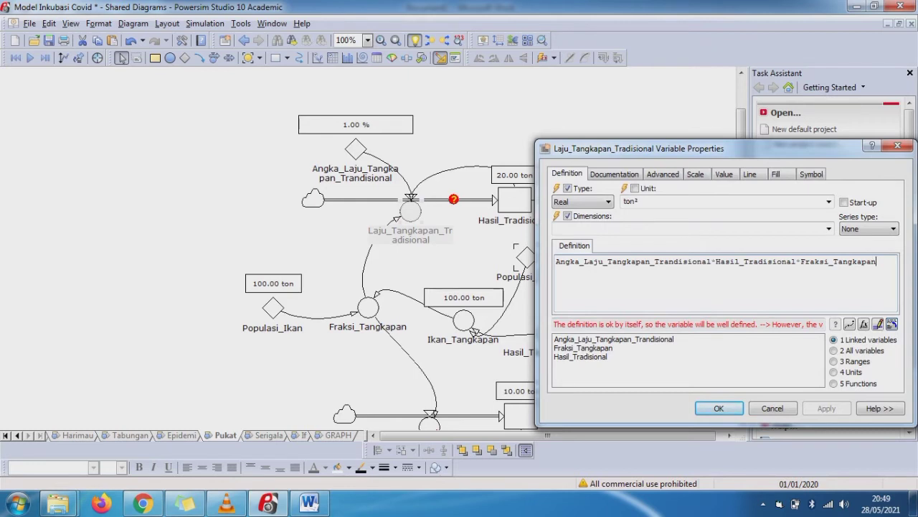
type("*")
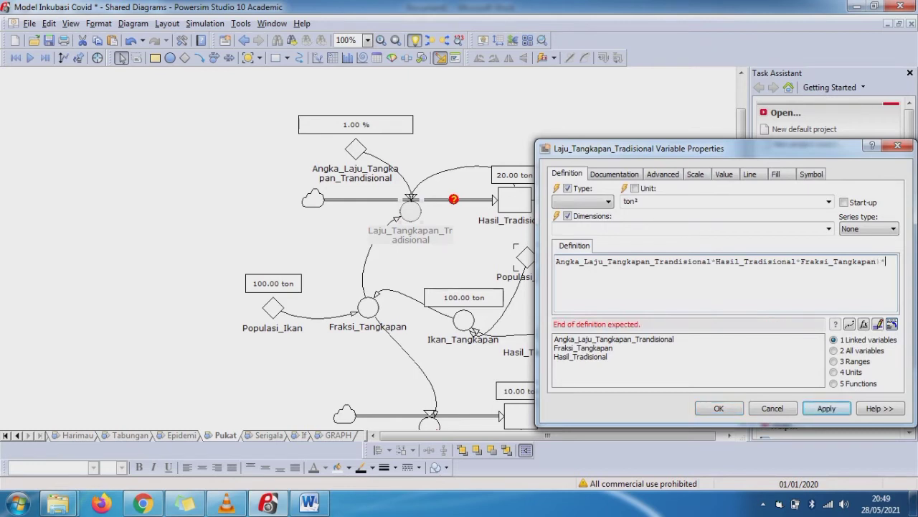
type("1")
key("BackSpace")
key("BackSpace")
type("/1<<")
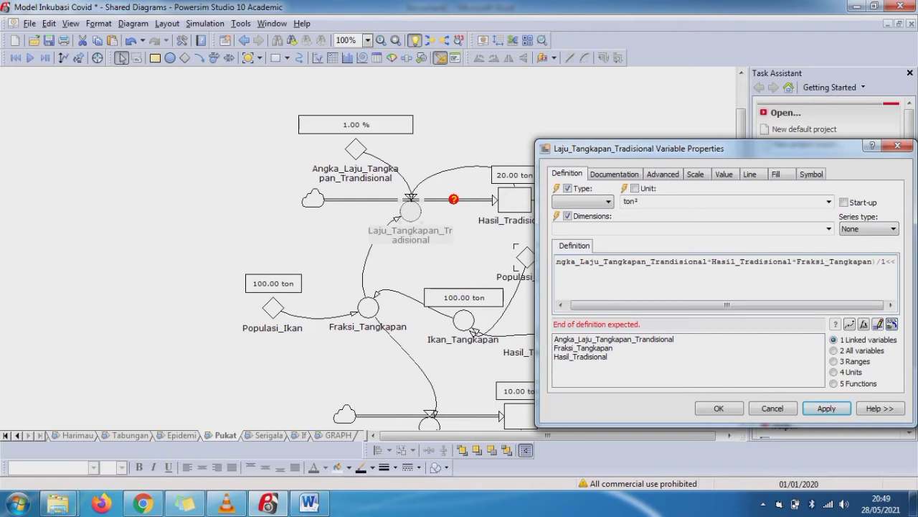
type("ton")
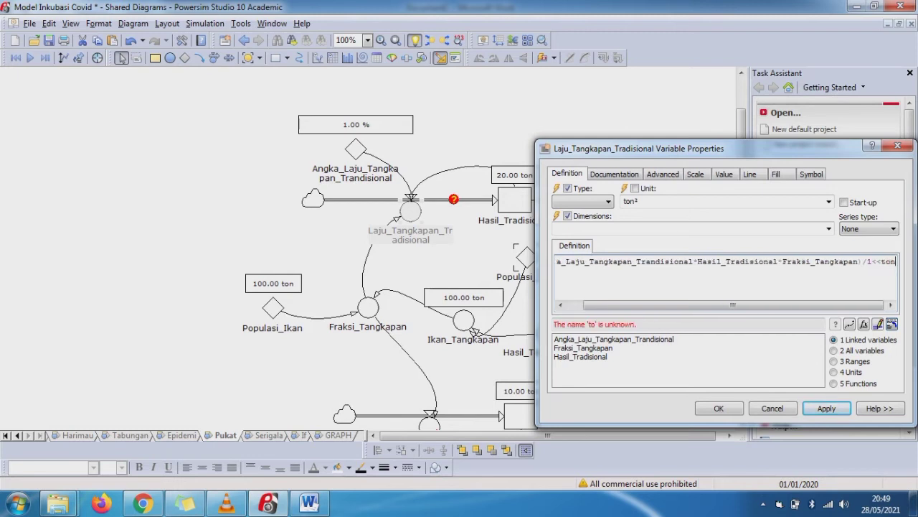
type("*")
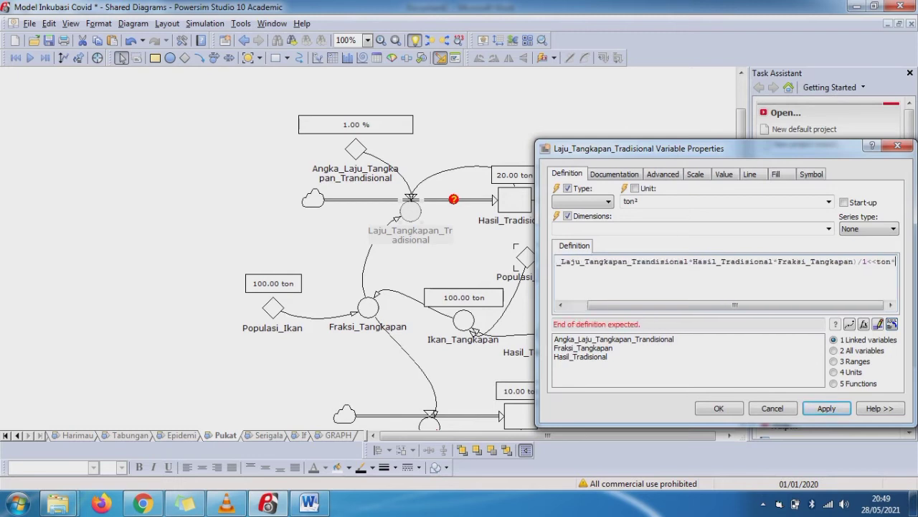
type("da>>")
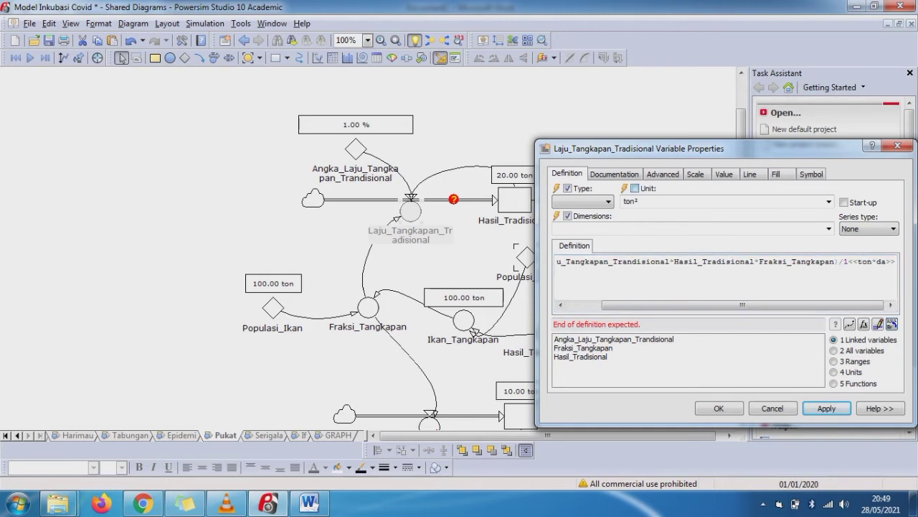
Try to enclose the product in parentheses before the division, toggle the automatic unit and close the variable's properties.
left_click(635, 188)
type(")")
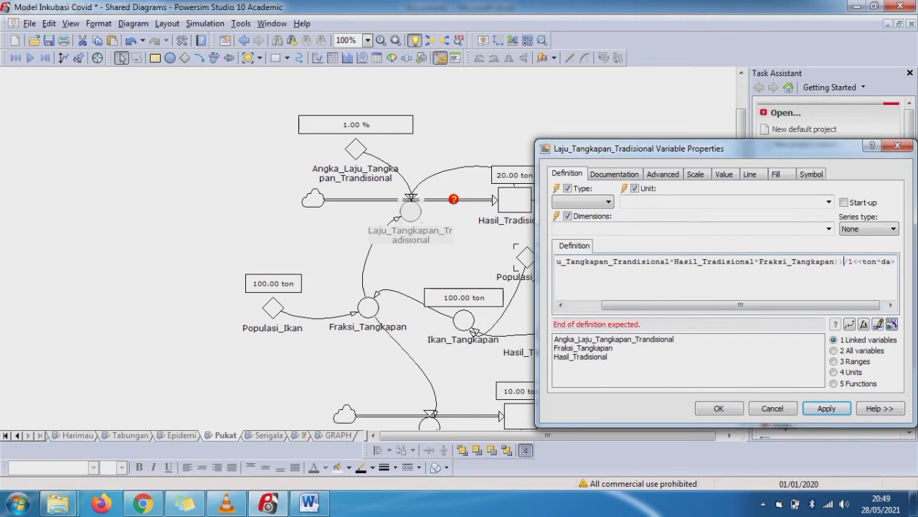
left_click_drag(740, 305, 707, 305)
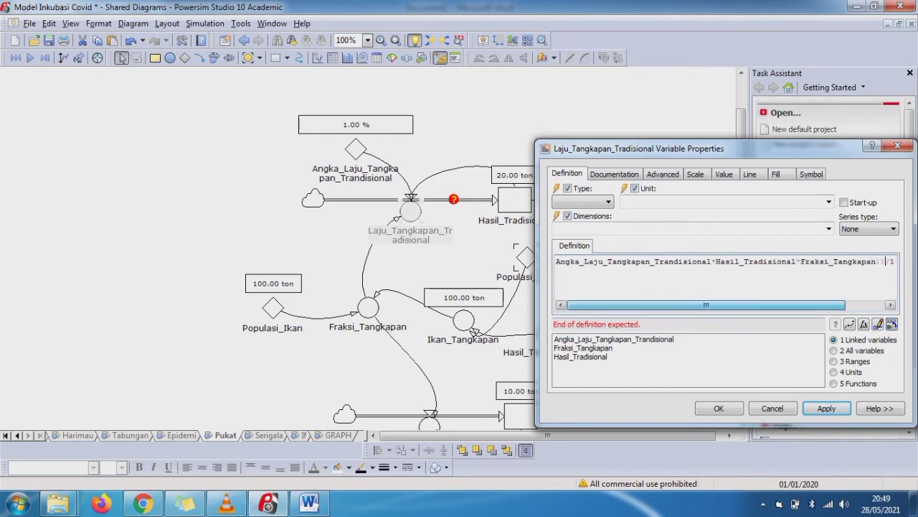
type("(")
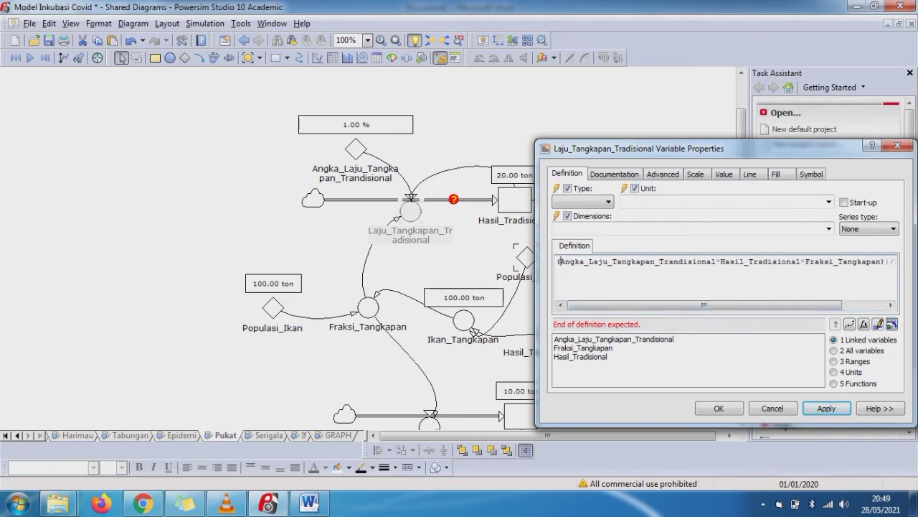
left_click(635, 188)
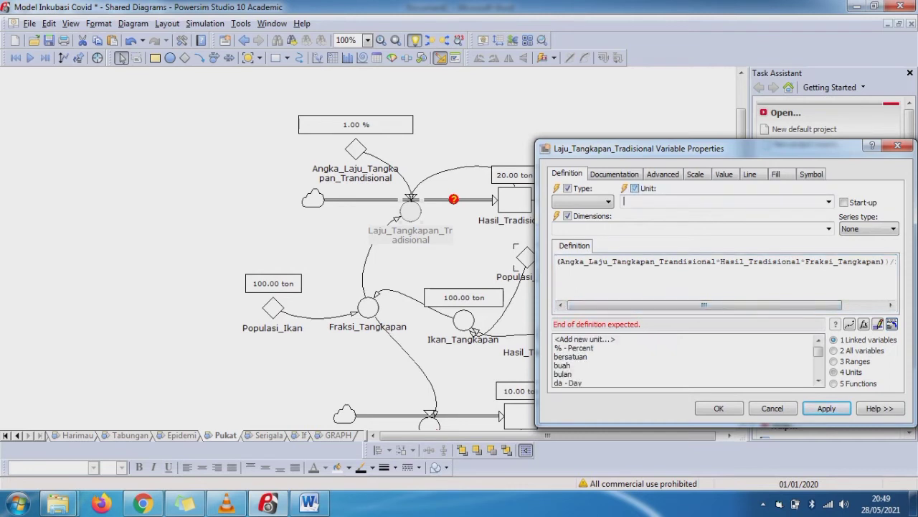
left_click(844, 203)
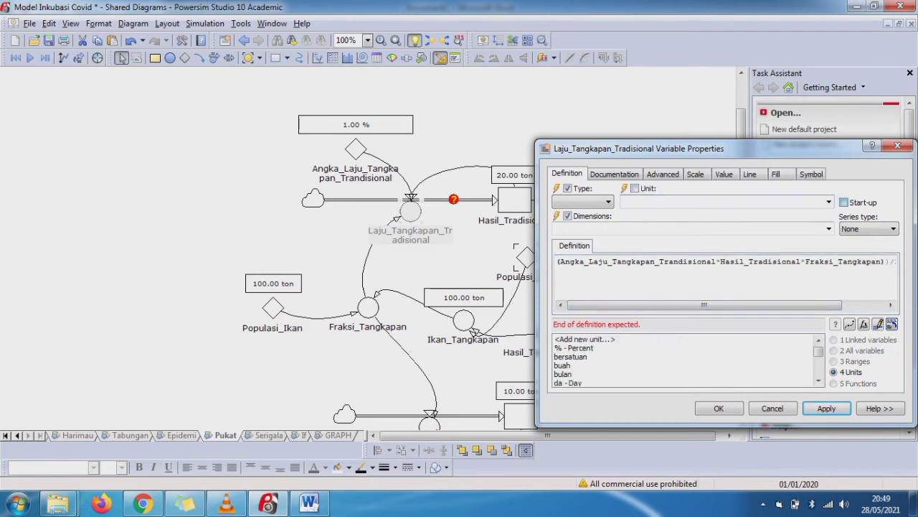
left_click(719, 409)
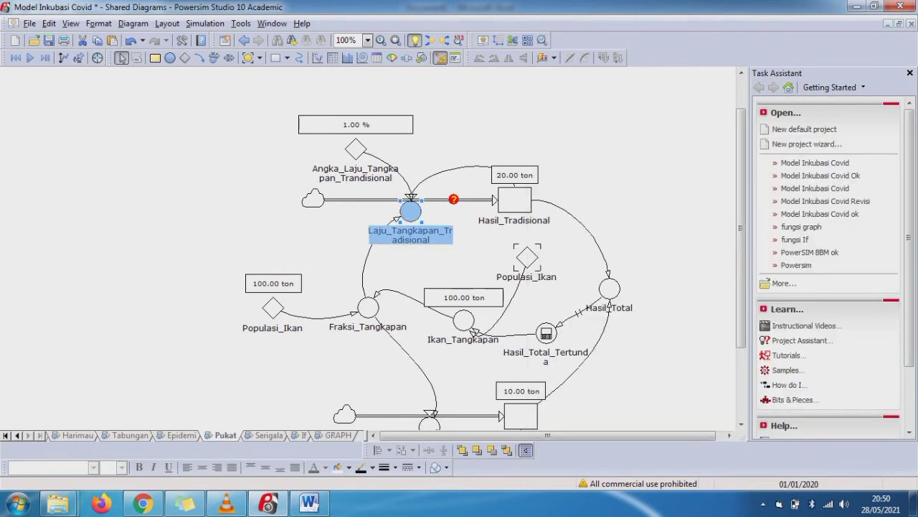
Replace the whole definition of Laju_Tangkapan_Tradisional with Fraksi_Tangkapan*Angka_Laju_Tangkapan_Trandisional.
double_click(410, 211)
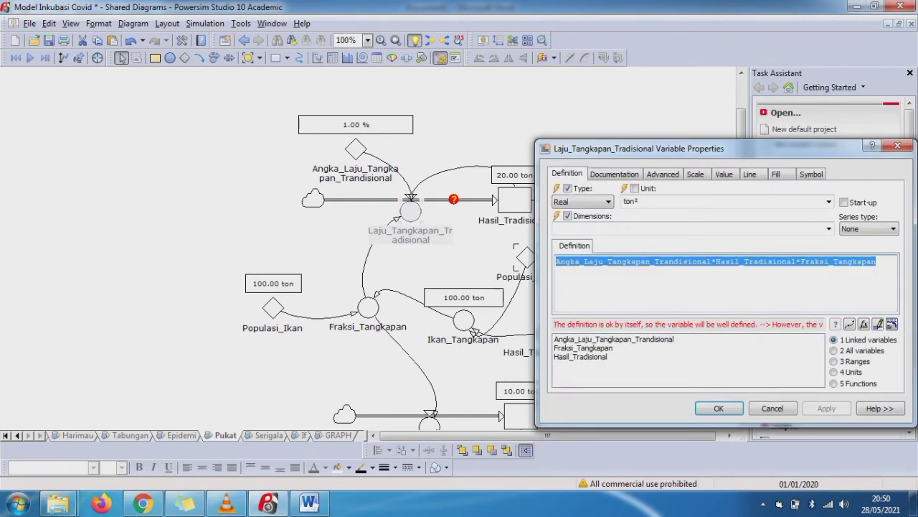
left_click(608, 262)
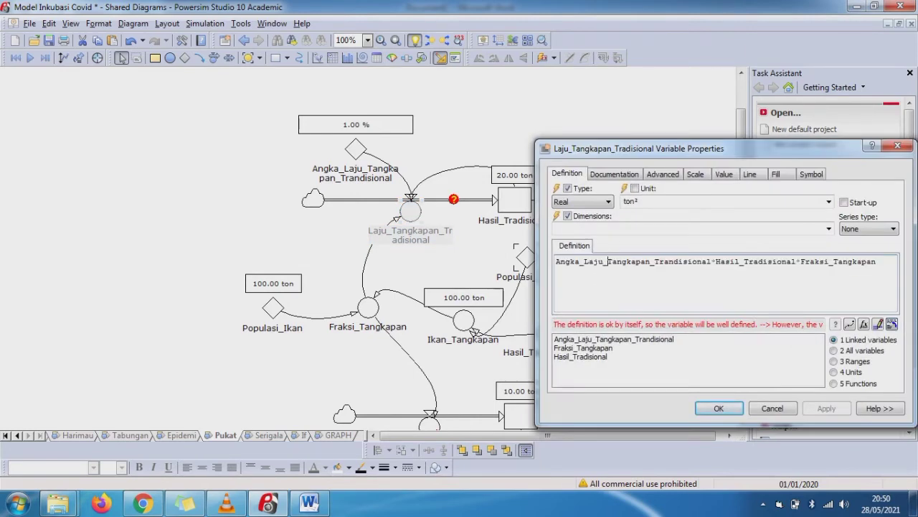
left_click_drag(876, 261, 599, 262)
key("BackSpace")
key("BackSpace")
key("BackSpace")
key("BackSpace")
key("BackSpace")
key("BackSpace")
key("BackSpace")
key("BackSpace")
key("BackSpace")
key("BackSpace")
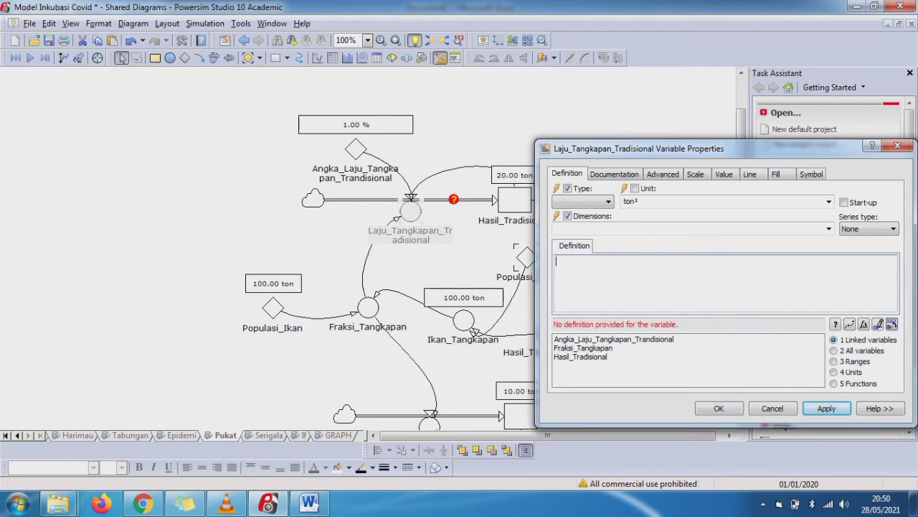
double_click(583, 348)
type("*")
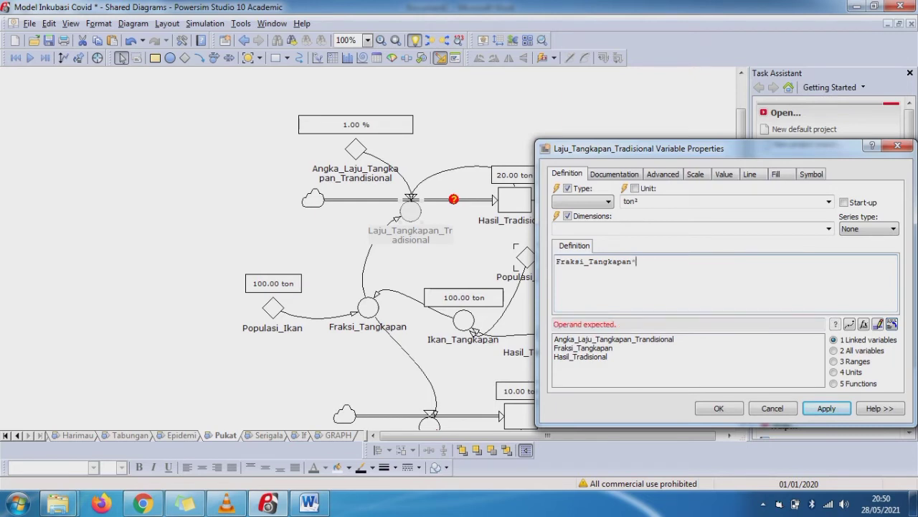
double_click(613, 339)
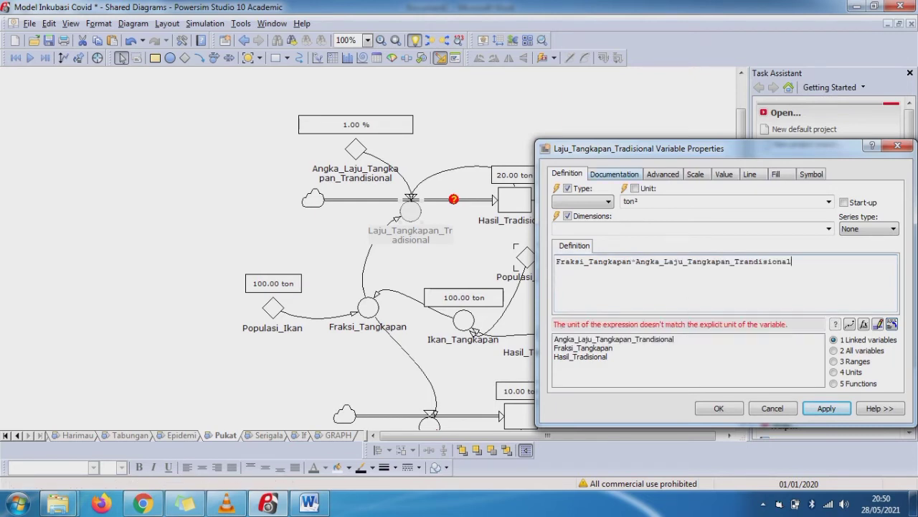
Turn on Laju_Tangkapan_Tradisional's automatic unit, try to divide the parenthesized product by <<da>>, and accept the definition despite the error.
left_click(635, 189)
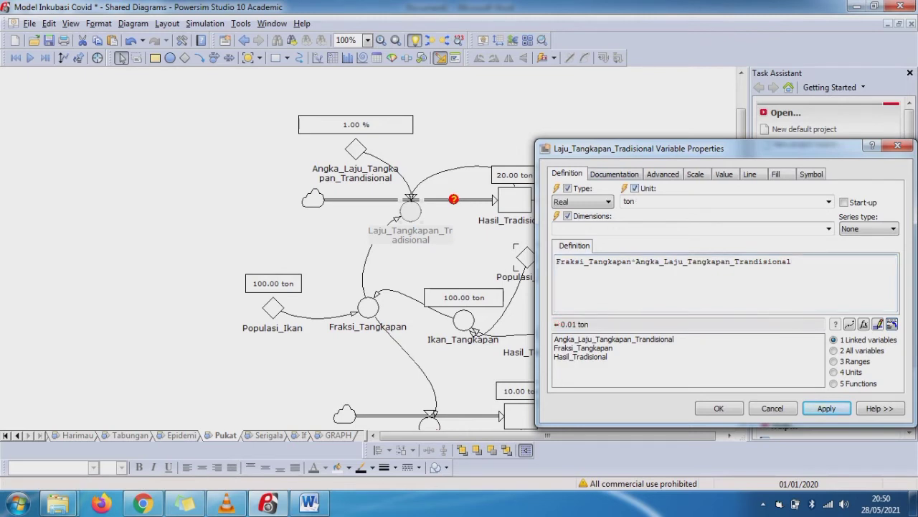
type(")")
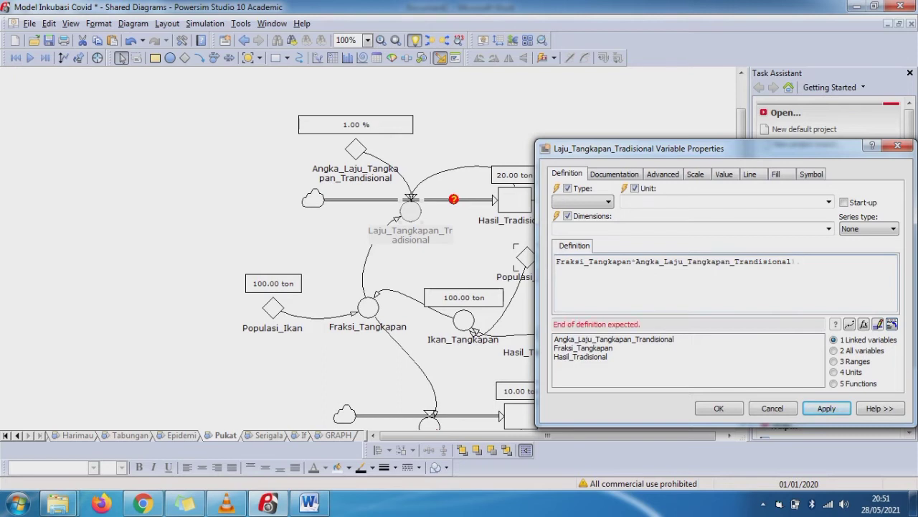
type("/<<da>>")
key("Home")
type("(")
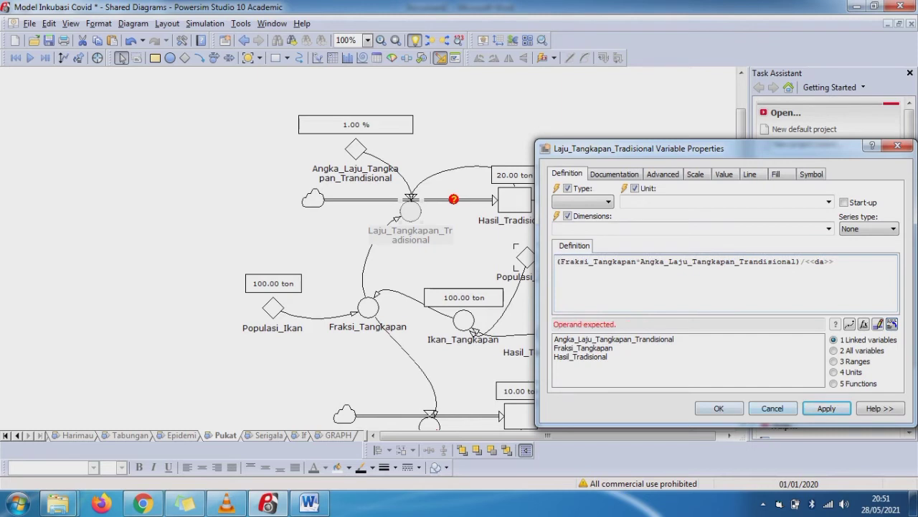
key("Return")
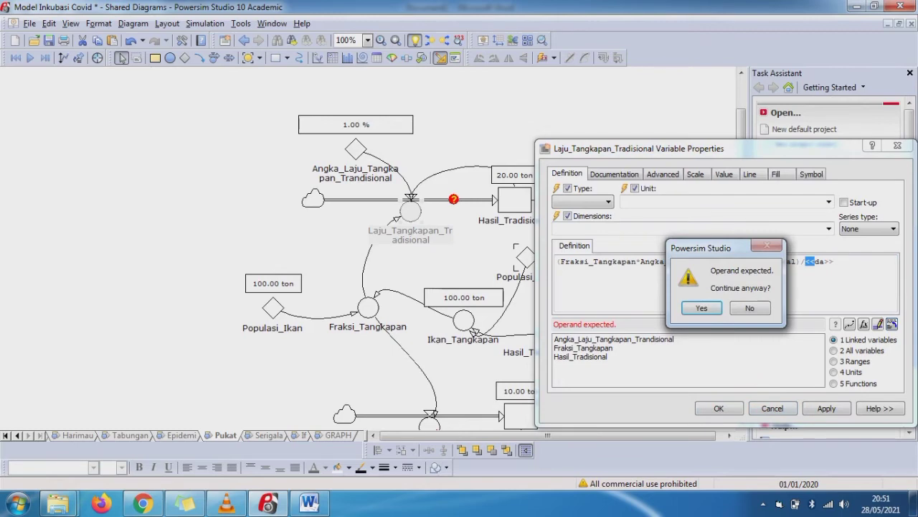
key("Return")
key("Return")
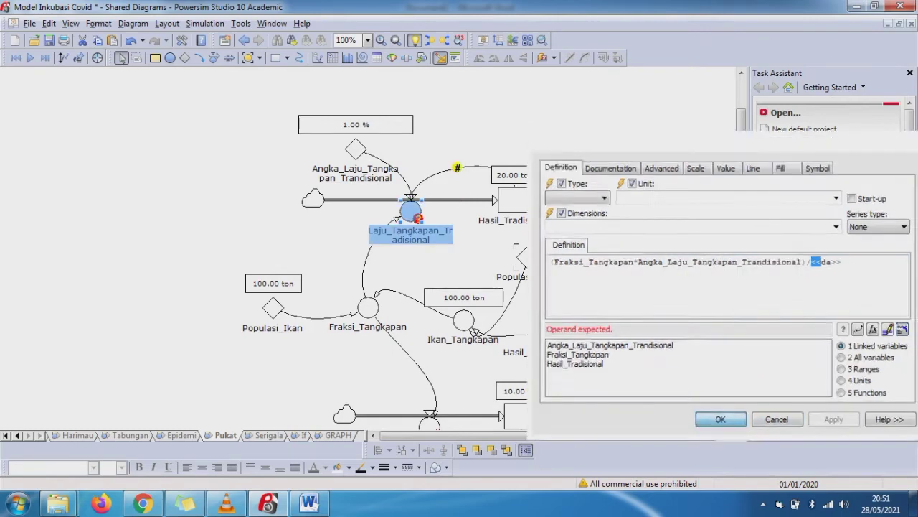
Reopen Laju_Tangkapan_Tradisional and try to enclose the whole quotient in parentheses and add Hasil_Tradisional to it.
double_click(416, 216)
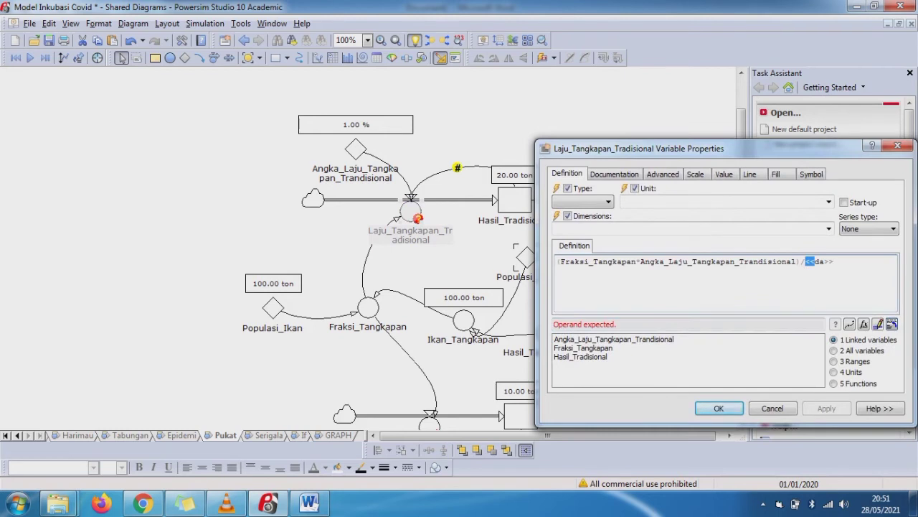
left_click(835, 262)
type(")")
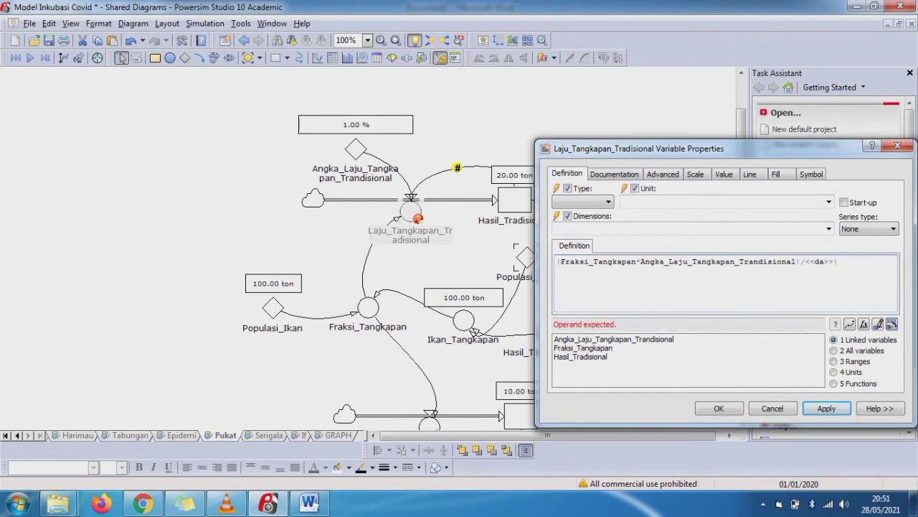
type("+")
double_click(581, 356)
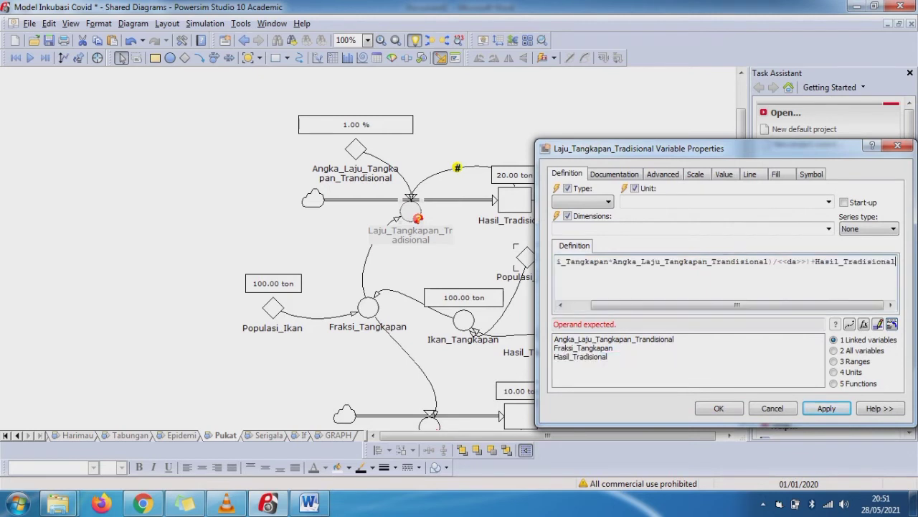
left_click_drag(646, 305, 621, 305)
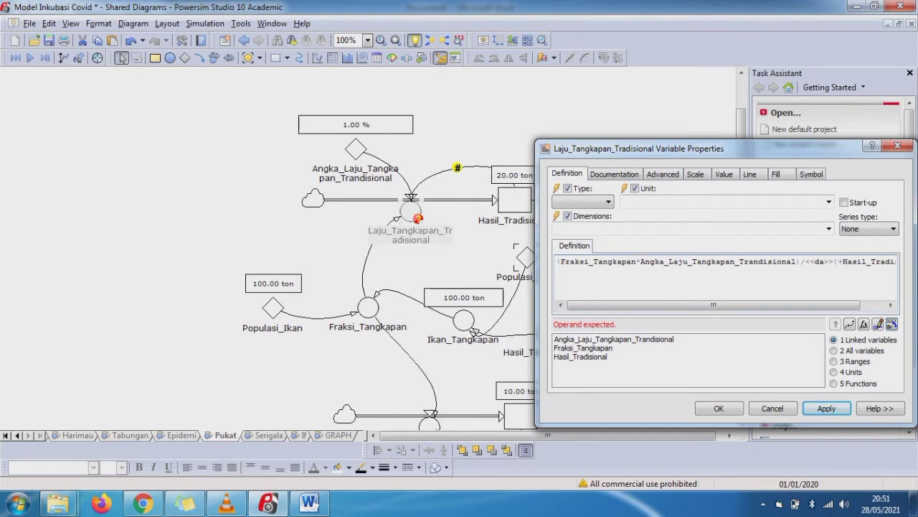
type("(")
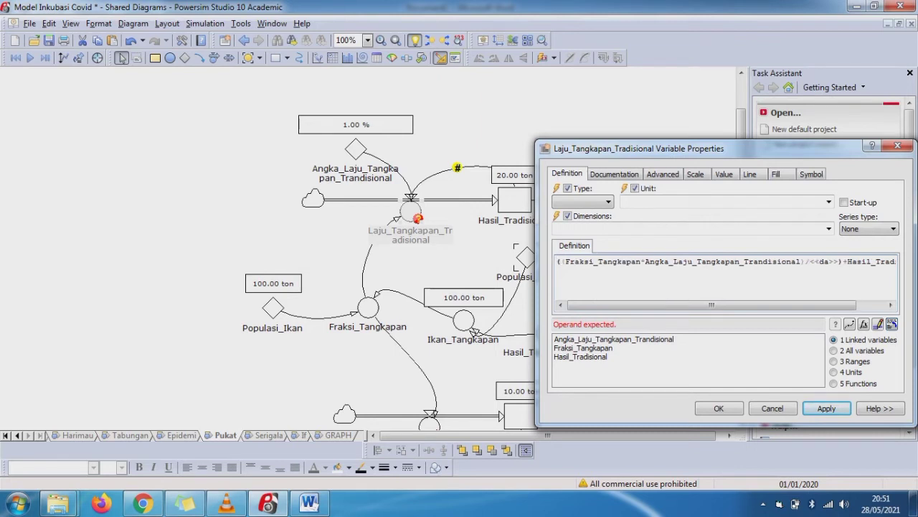
Try to turn off the automatic unit of Laju_Tangkapan_Tradisional and choose ton instead.
left_click(635, 188)
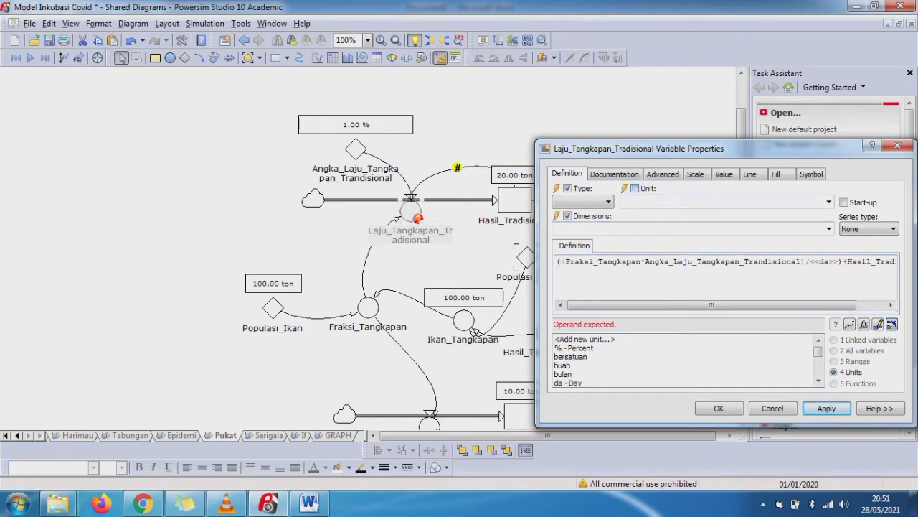
left_click(829, 201)
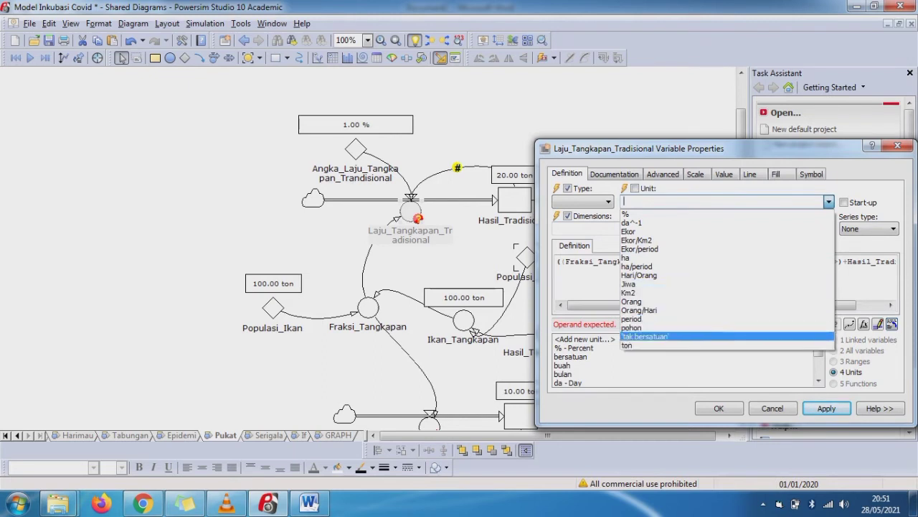
left_click(628, 345)
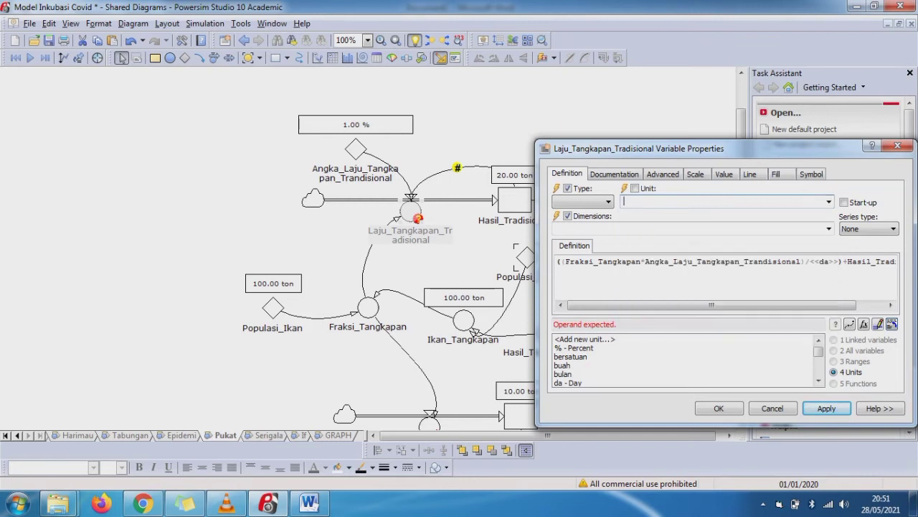
Reduce Laju_Tangkapan_Tradisional's definition to (Fraksi_Tangkapan*Angka_Laju_Tangkapan_Trandisional), turn on the automatic unit and accept the properties.
left_click(843, 262)
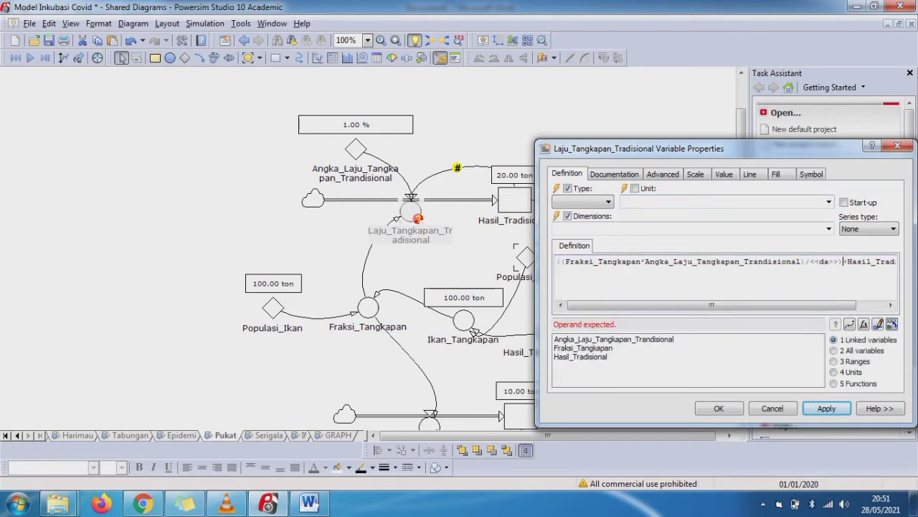
key("Delete")
key("Delete")
key("Delete")
key("Delete")
key("Delete")
key("Delete")
key("Delete")
key("Delete")
key("Delete")
key("Delete")
key("Delete")
key("Delete")
key("Delete")
key("Delete")
key("Delete")
key("Delete")
key("Delete")
key("Delete")
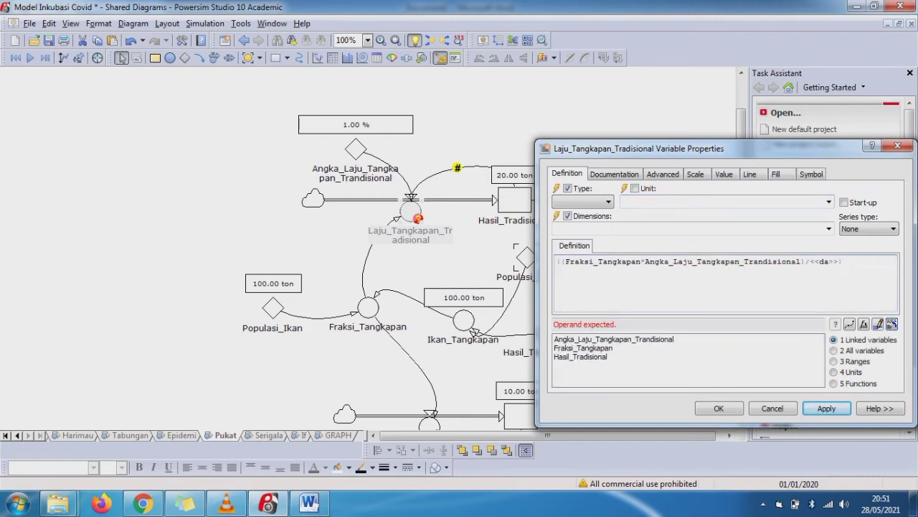
key("BackSpace")
key("BackSpace")
key("BackSpace")
key("BackSpace")
key("BackSpace")
key("BackSpace")
key("BackSpace")
key("BackSpace")
key("BackSpace")
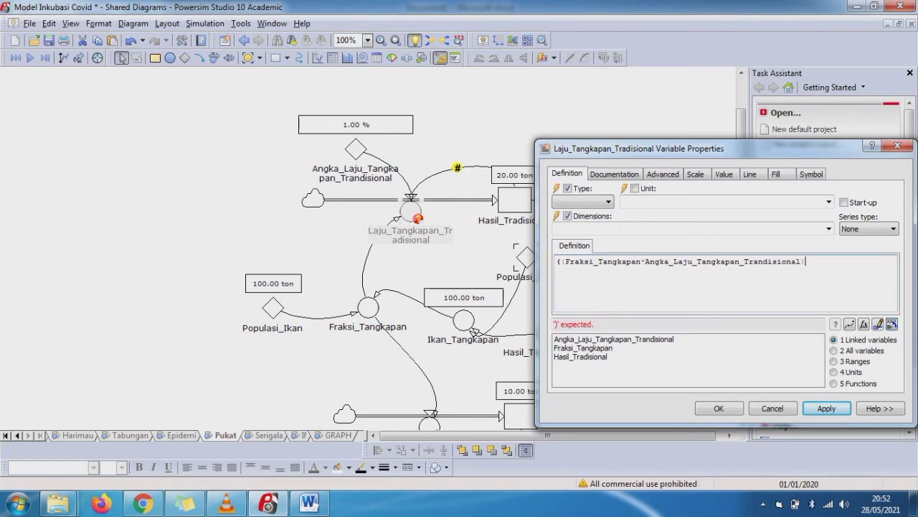
key("BackSpace")
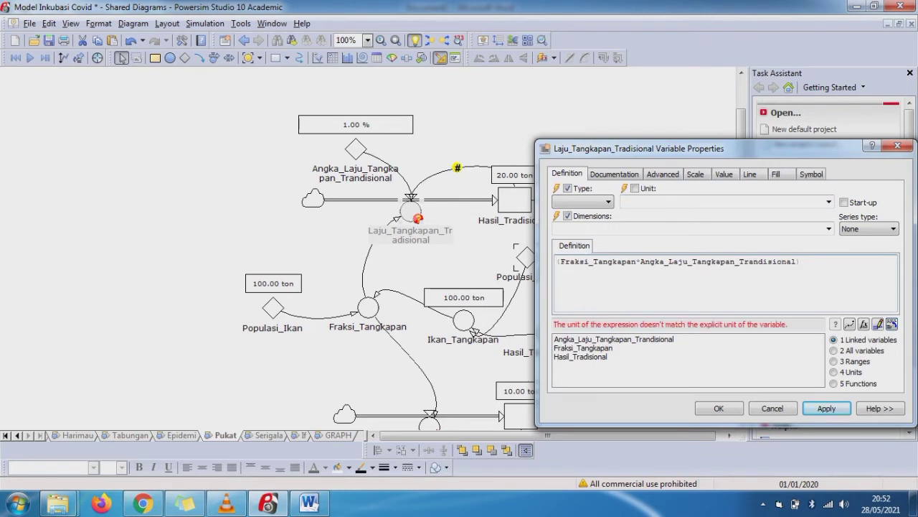
type("(")
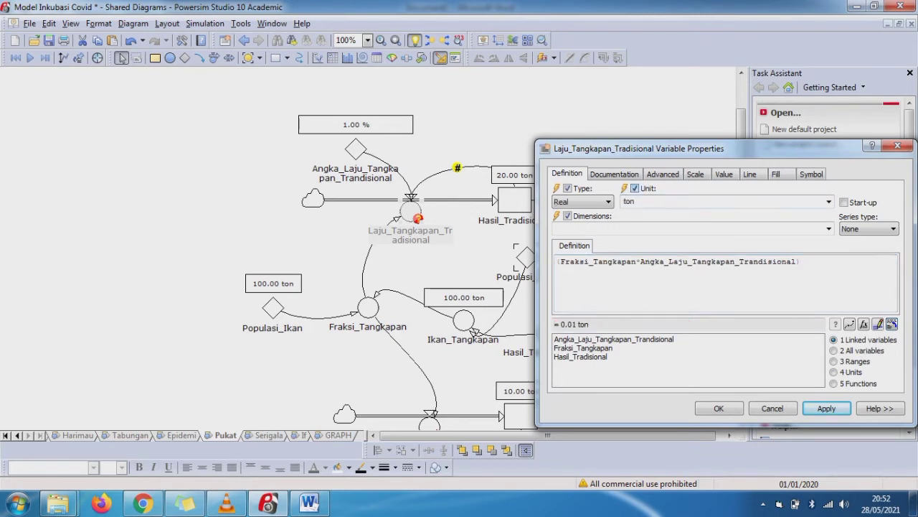
key("Return")
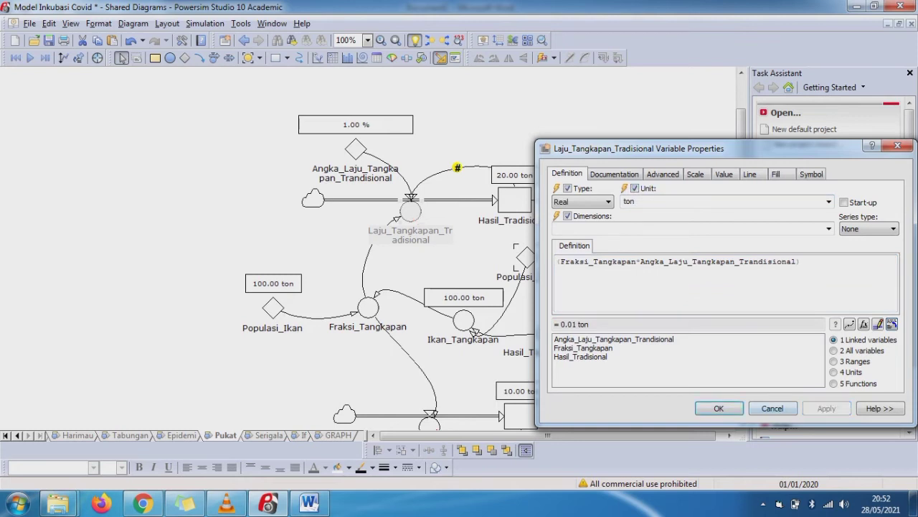
left_click(719, 409)
Delete the unused link from Hasil_Tradisional to Laju_Tangkapan_Tradisional.
left_click(458, 168)
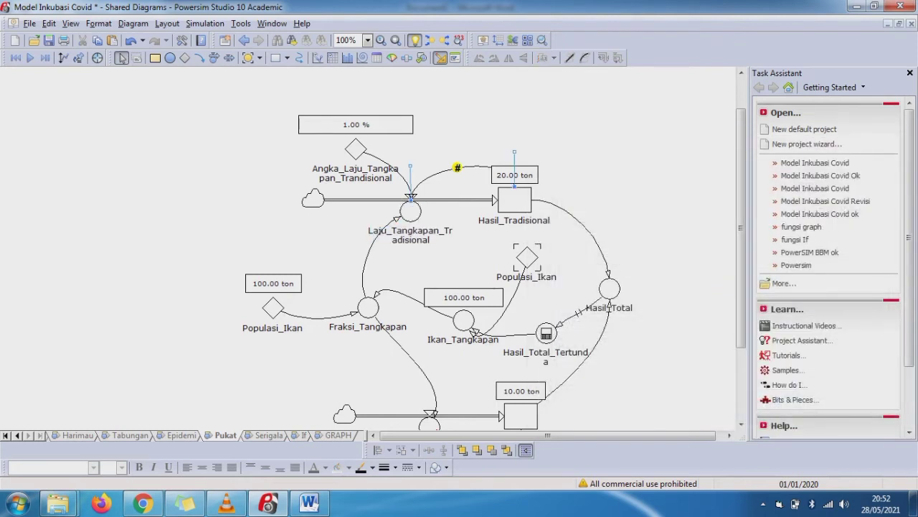
key("Delete")
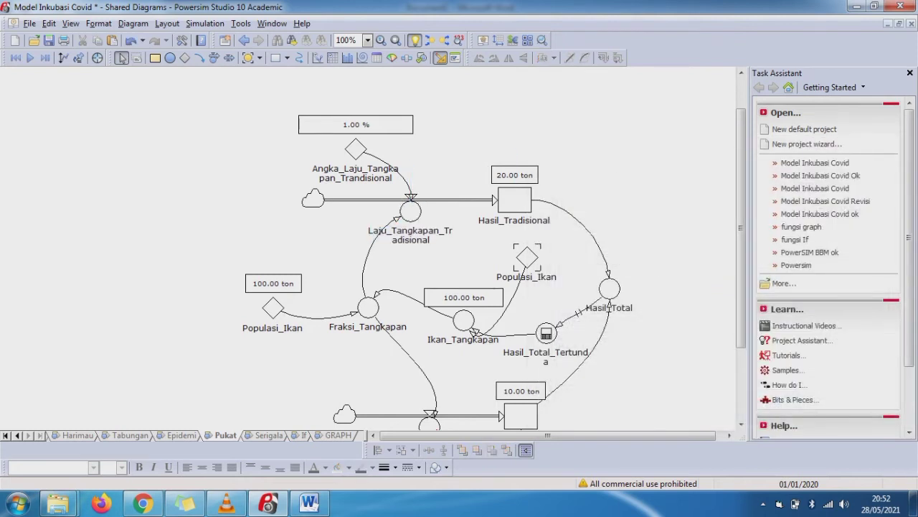
Set the definition of Angka_Laju_Tangkapan_Pukat to 3% with the automatic unit turned on, and accept its properties.
scroll(495, 251, "down", 3)
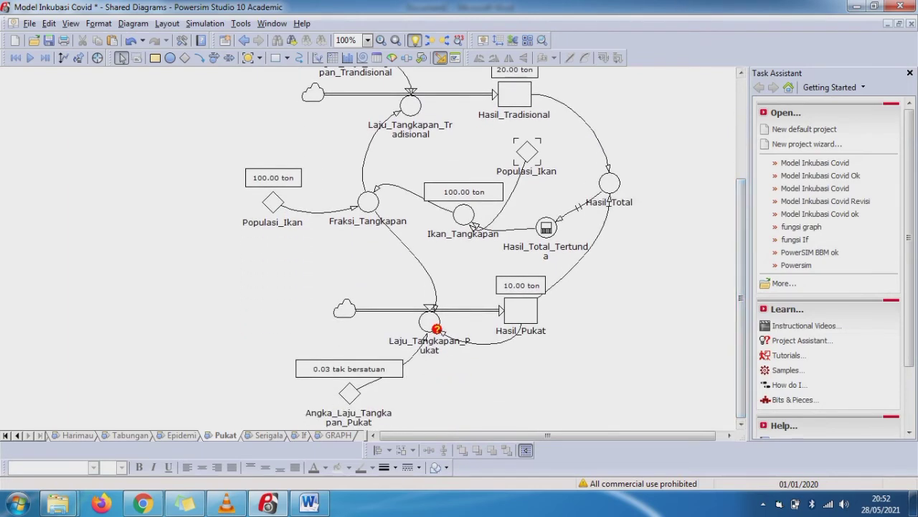
double_click(430, 325)
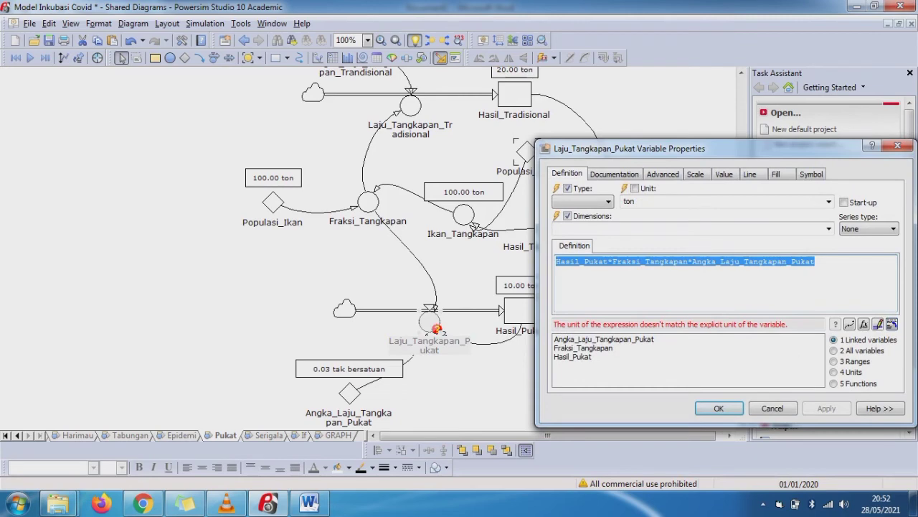
left_click(897, 146)
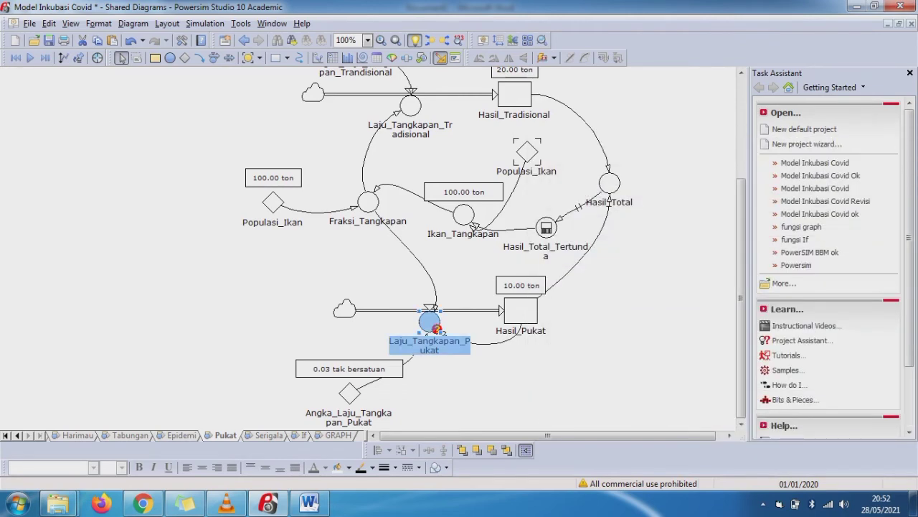
double_click(349, 393)
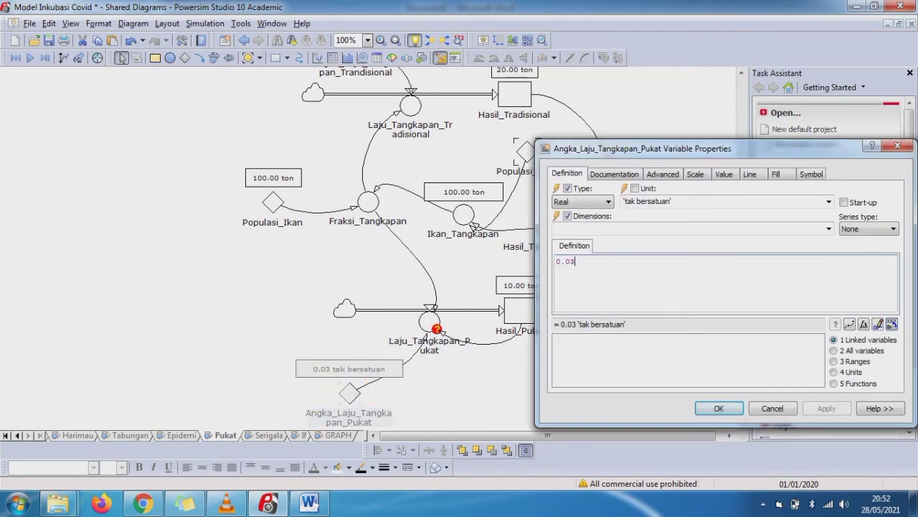
key("BackSpace")
key("BackSpace")
key("BackSpace")
key("BackSpace")
type("3%")
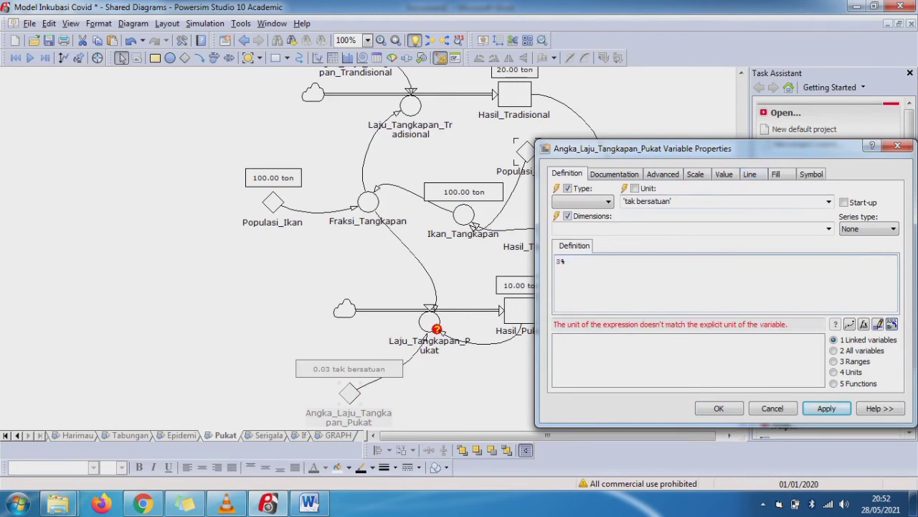
left_click(635, 188)
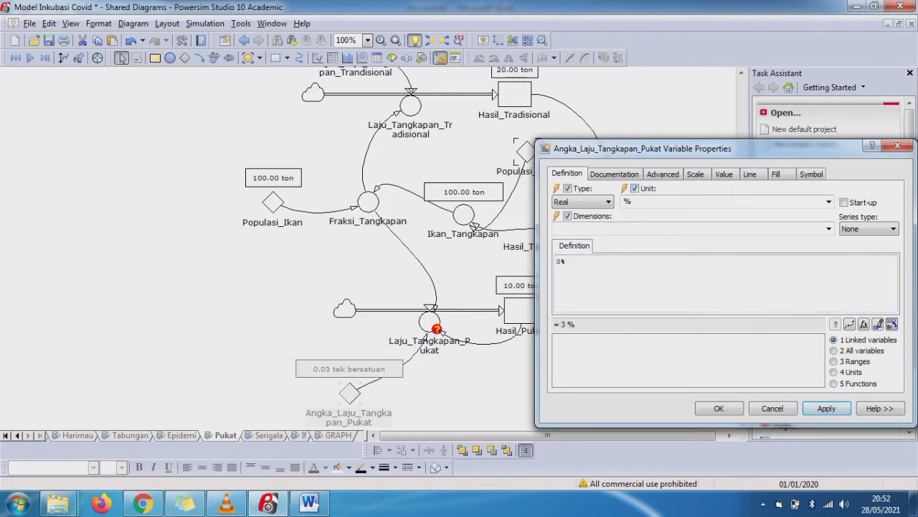
left_click(810, 407)
left_click(719, 407)
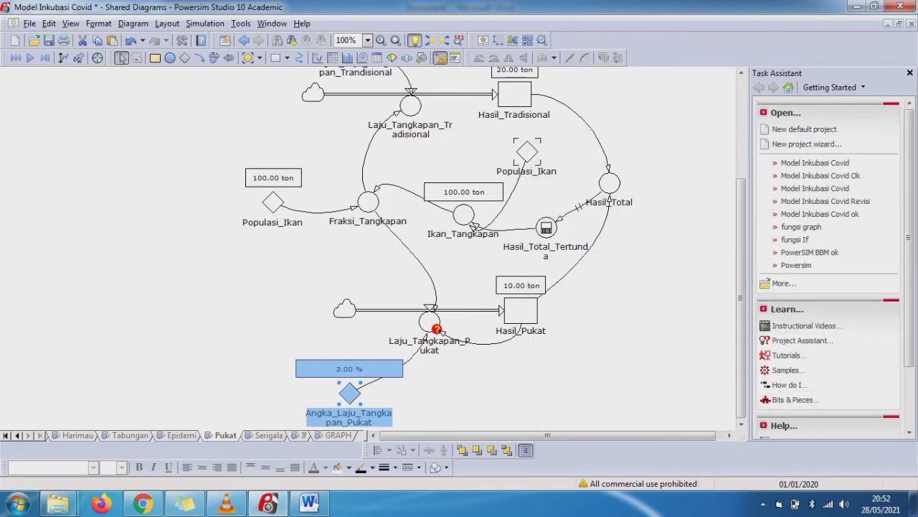
Replace the definition of Laju_Tangkapan_Pukat with Fraksi_Tangkapan*Angka_Laju_Tangkapan_Pukat and accept it.
double_click(430, 323)
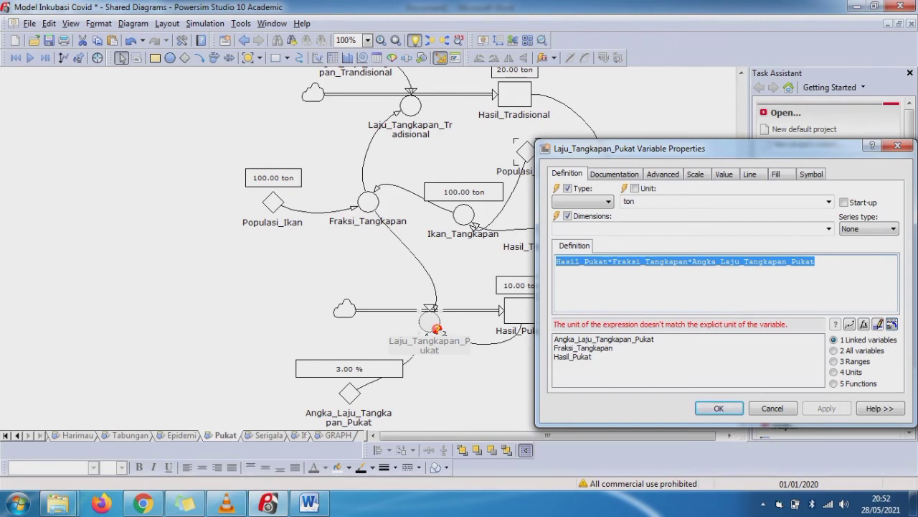
key("Delete")
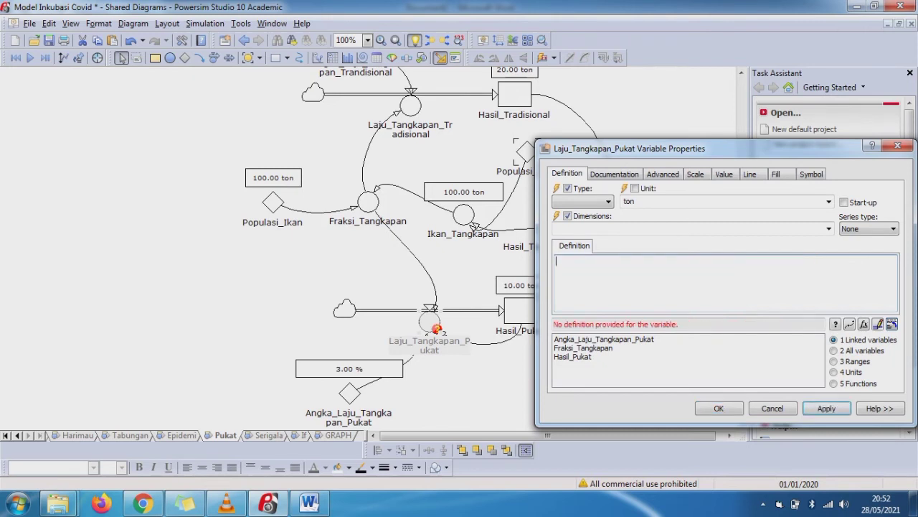
double_click(583, 348)
type("*")
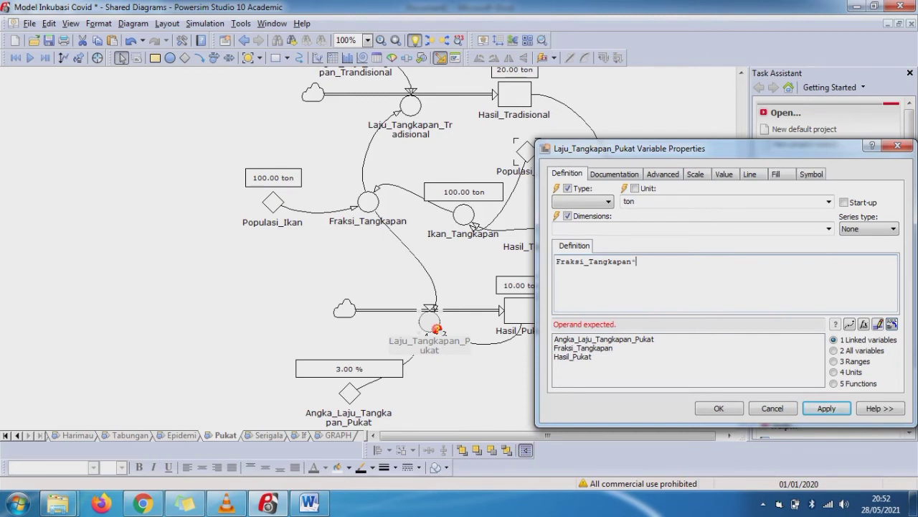
double_click(604, 338)
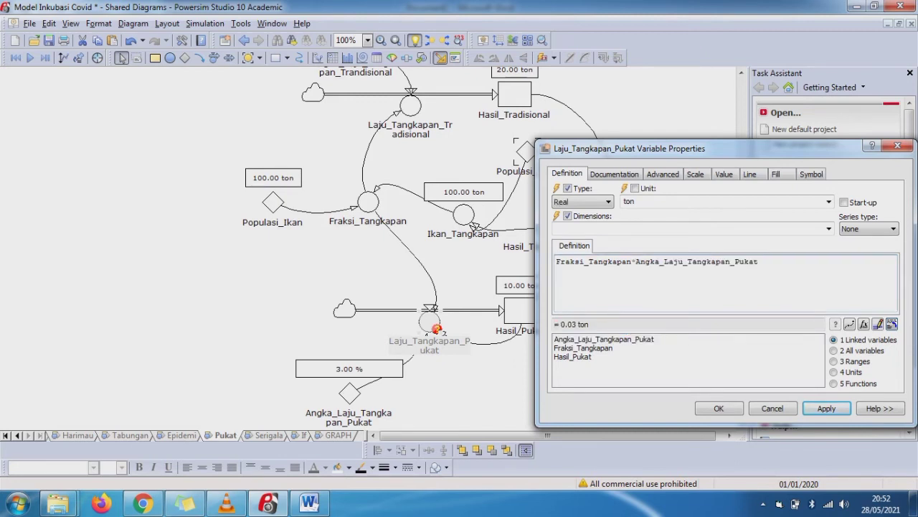
left_click(719, 408)
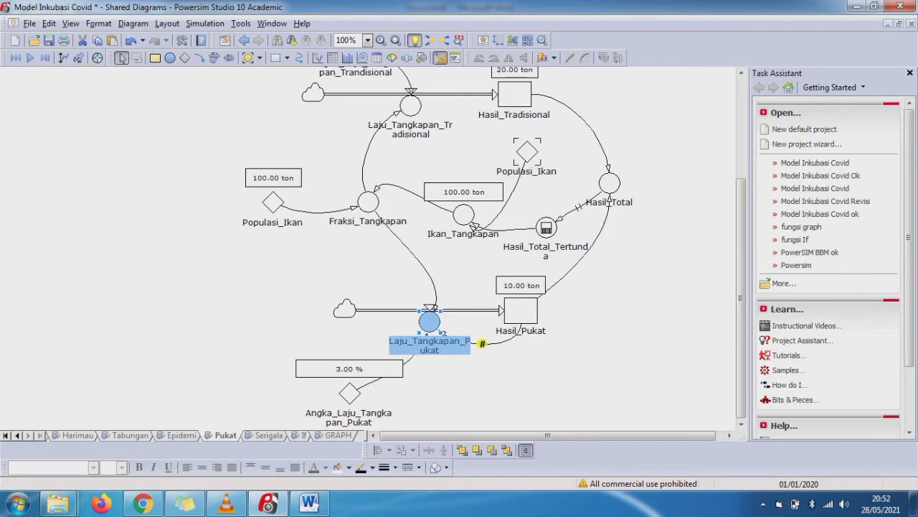
Multiply Laju_Tangkapan_Pukat's definition by Hasil_Pukat and turn on its automatic unit.
double_click(430, 322)
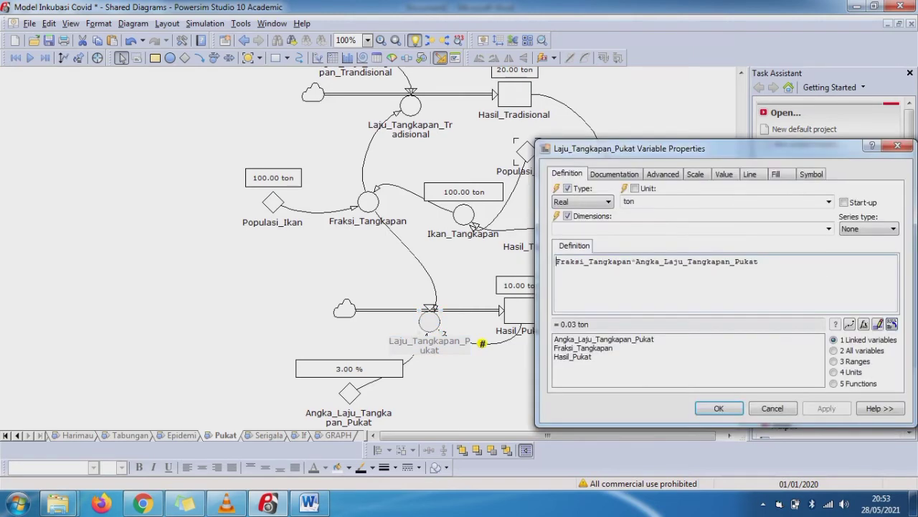
type("*")
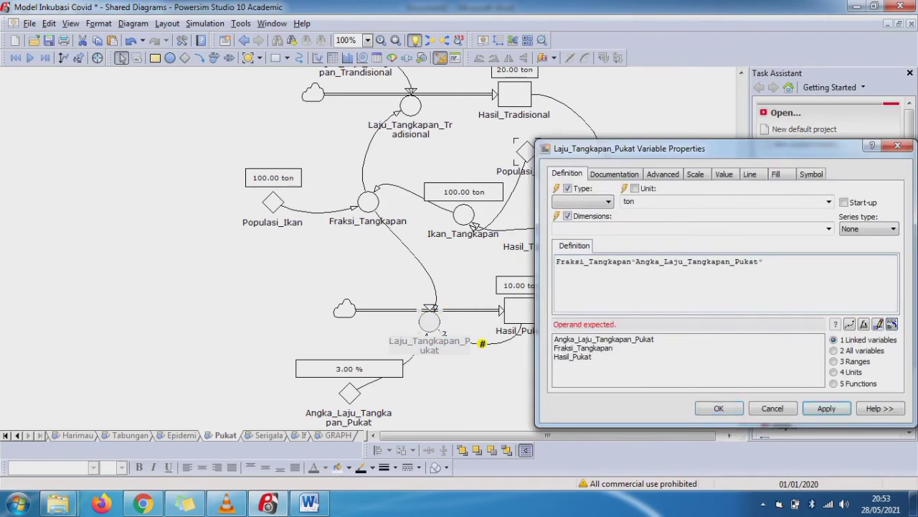
double_click(572, 356)
left_click(719, 409)
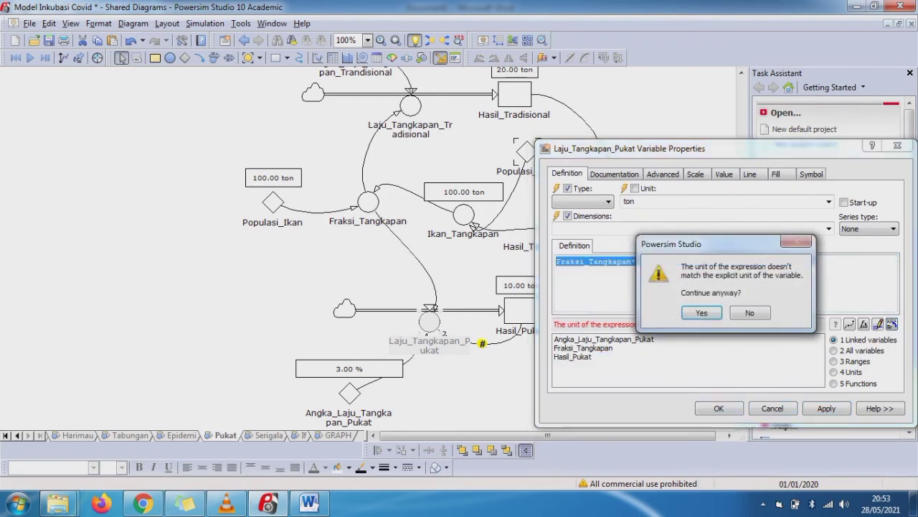
left_click(750, 312)
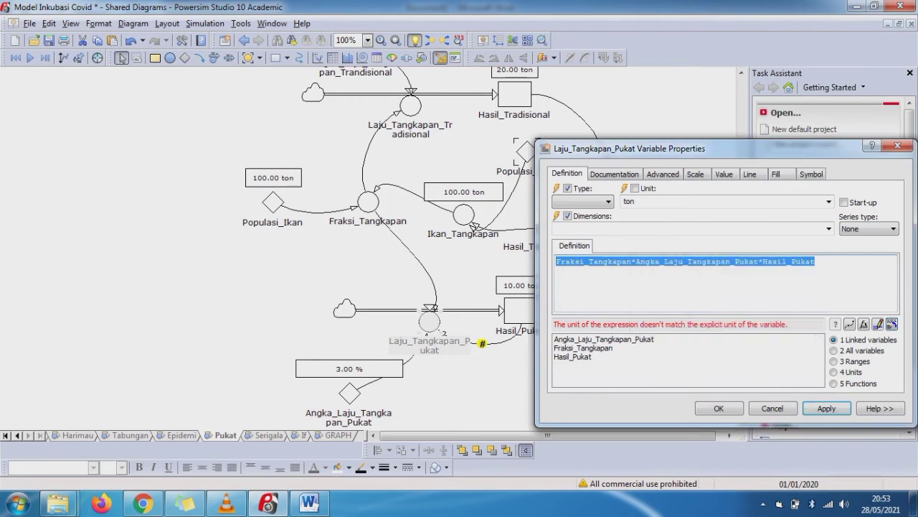
left_click(765, 262)
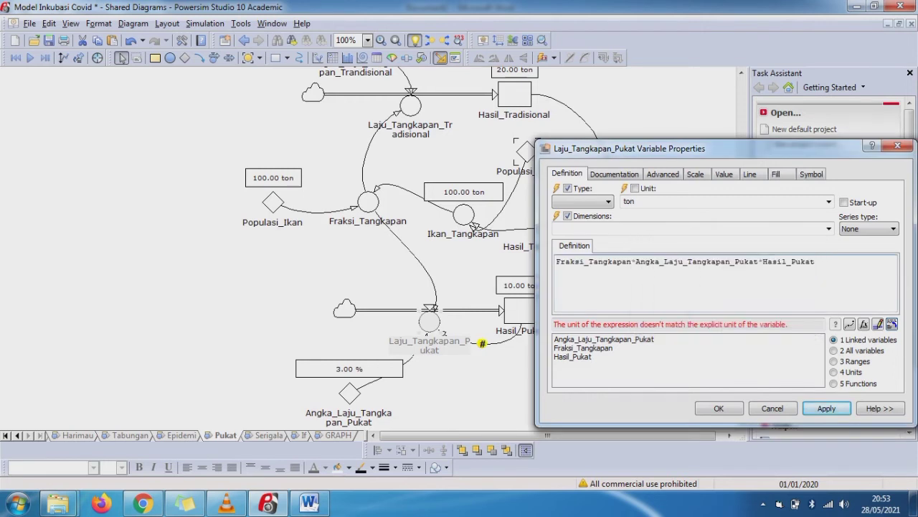
left_click(635, 188)
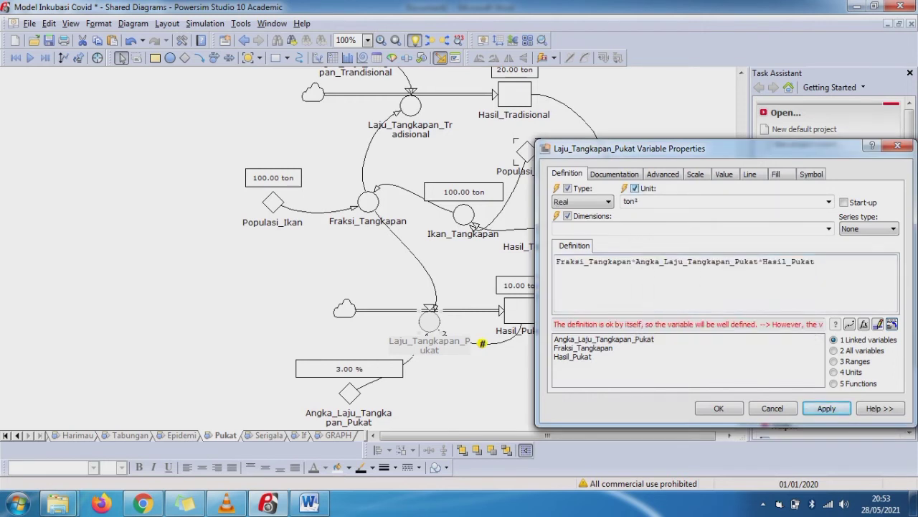
Complete the definition as ((Fraksi_Tangkapan*Angka_Laju_Tangkapan_Pukat)*Hasil_Pukat)/1<<ton*da>>, copy its ending from Hasil_Pukat onward and accept the properties.
left_click(761, 262)
type(")")
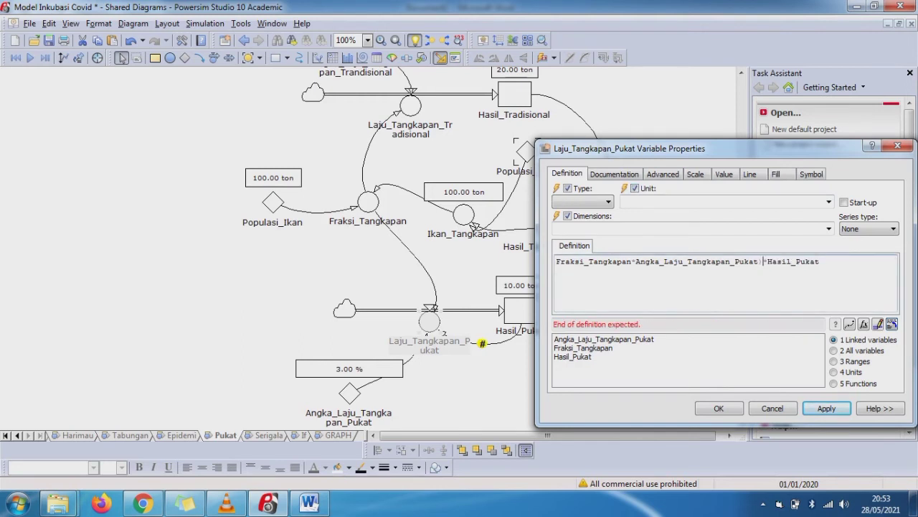
key("Home")
type("(")
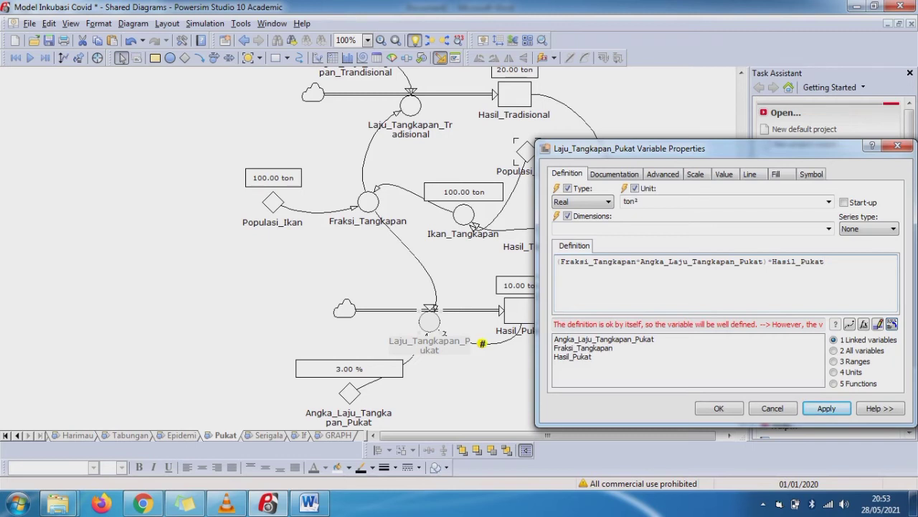
type(")")
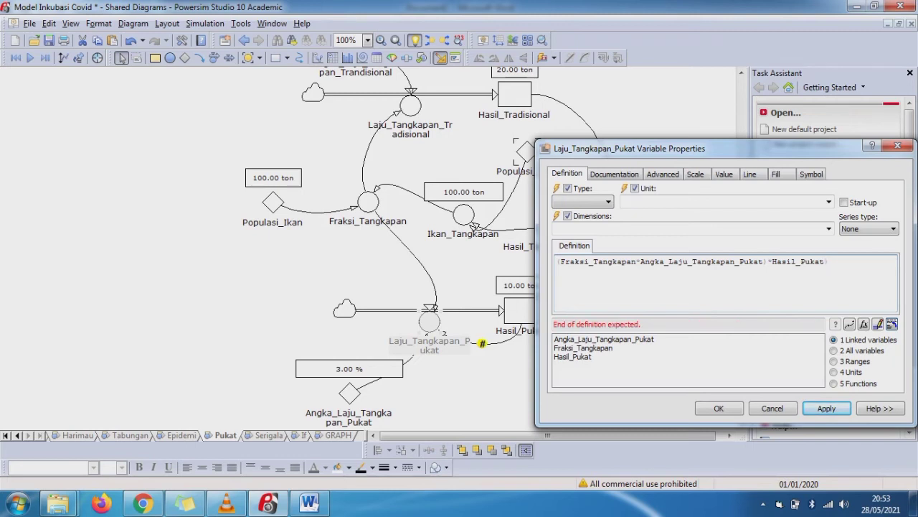
type("/1<<ton*da>>")
key("Home")
type("(")
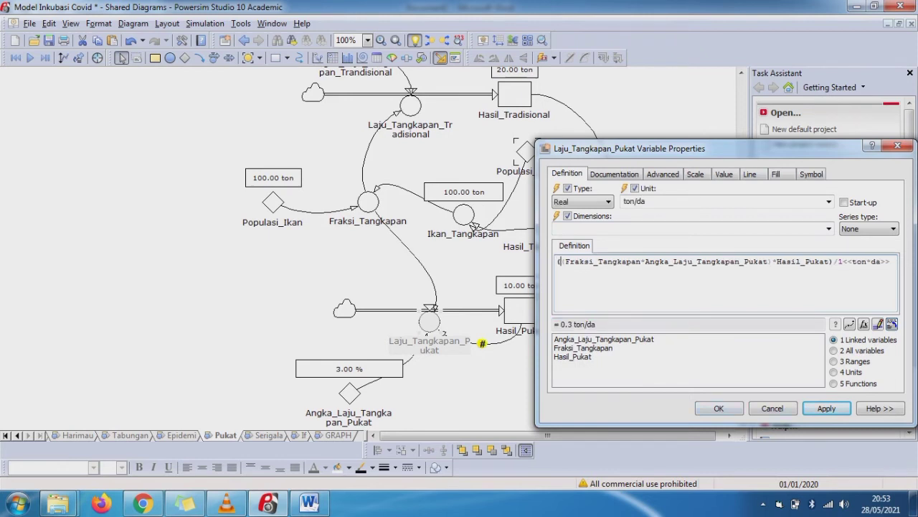
left_click_drag(777, 262, 891, 262)
key("ctrl+c")
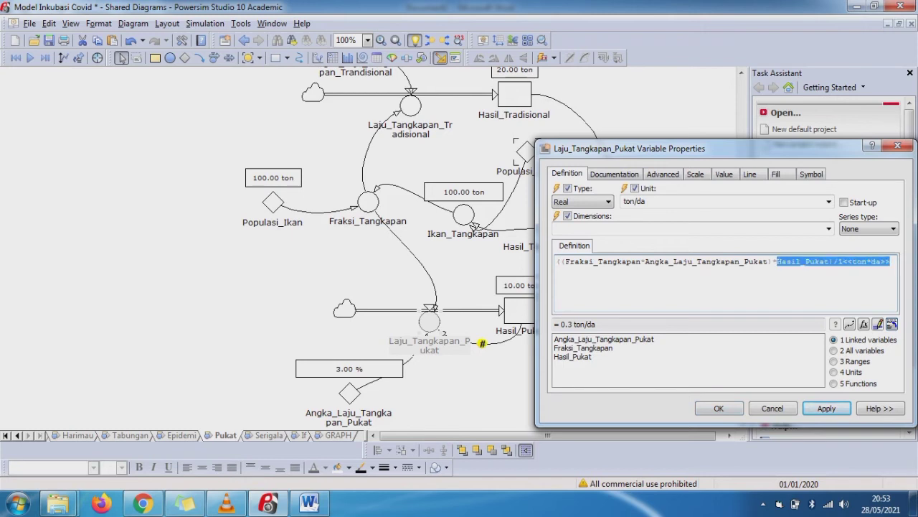
left_click(719, 409)
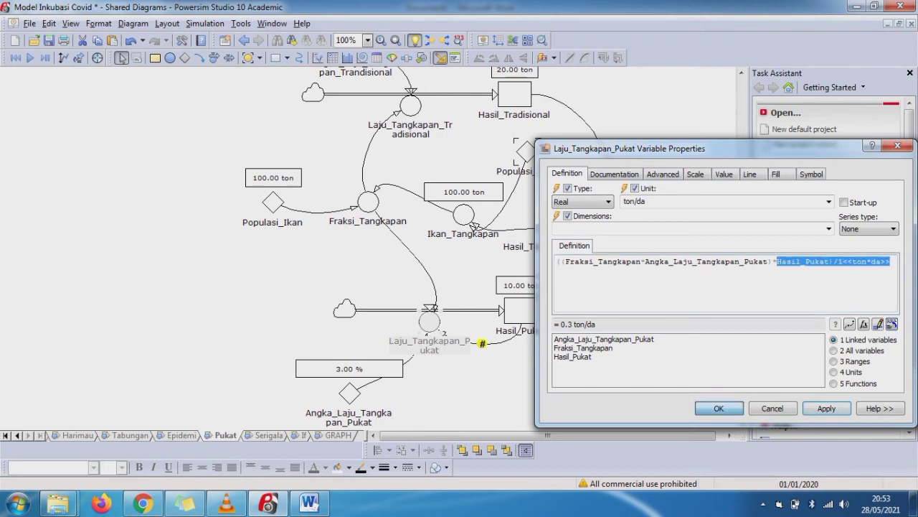
Draw a link from Hasil_Tradisional to Laju_Tangkapan_Tradisional.
scroll(443, 332, "up", 3)
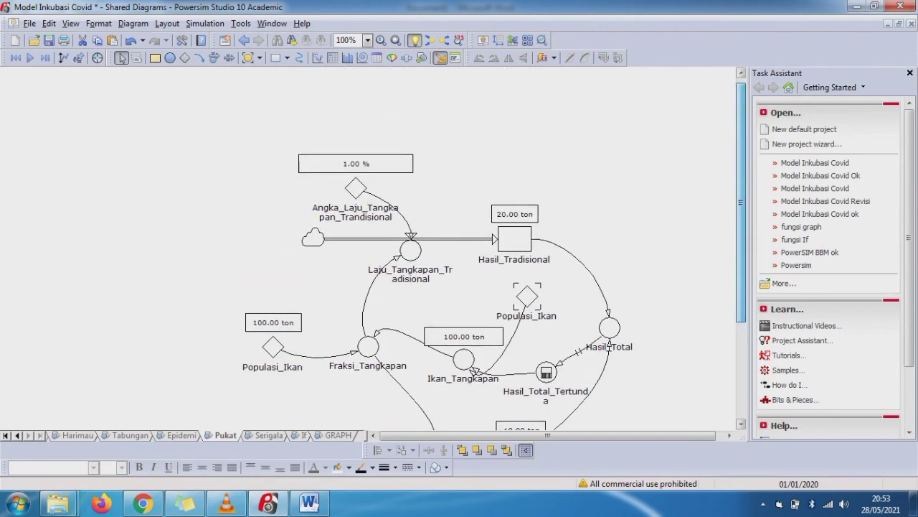
left_click(200, 57)
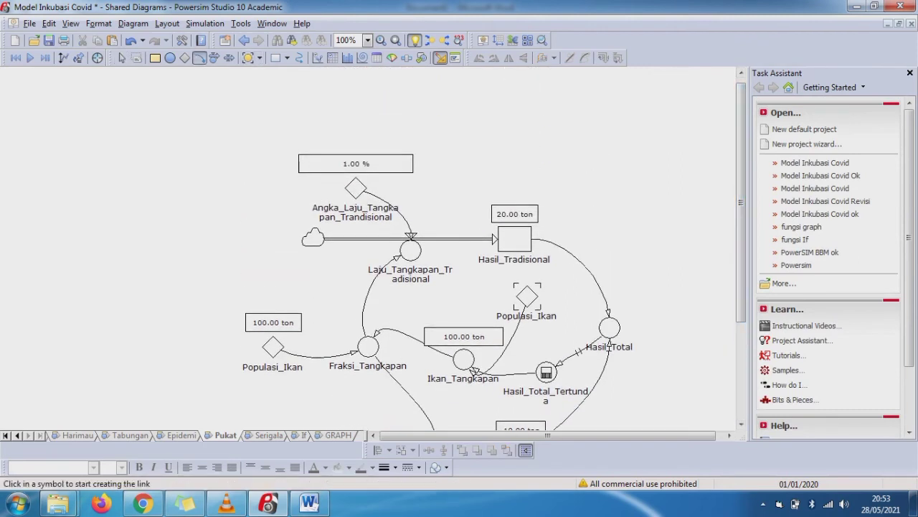
left_click_drag(514, 240, 411, 250)
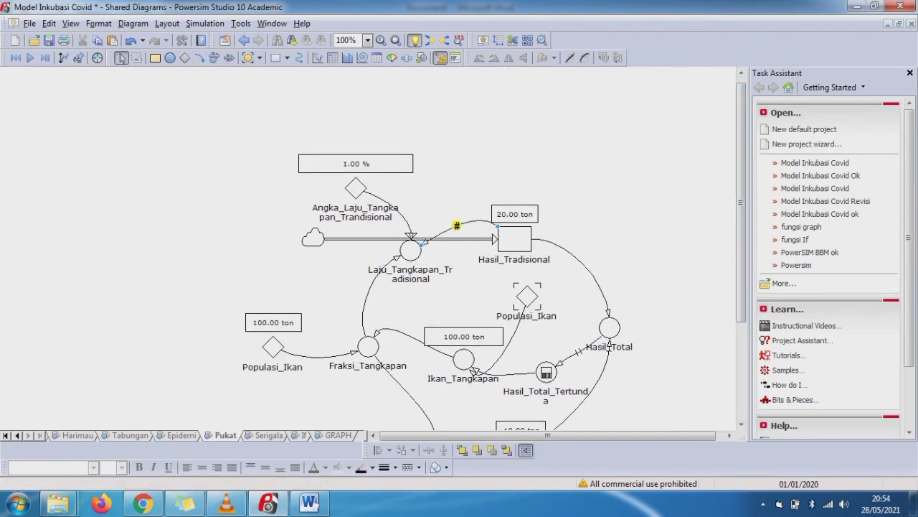
Append the copied Hasil_Pukat)/1<<ton*da>> to Laju_Tangkapan_Tradisional's definition and accept it despite the warning.
double_click(411, 250)
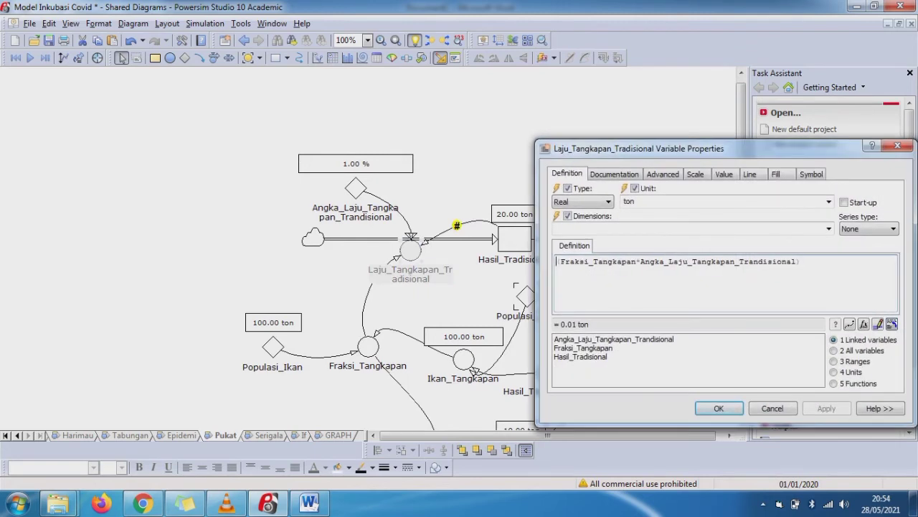
key("ctrl+v")
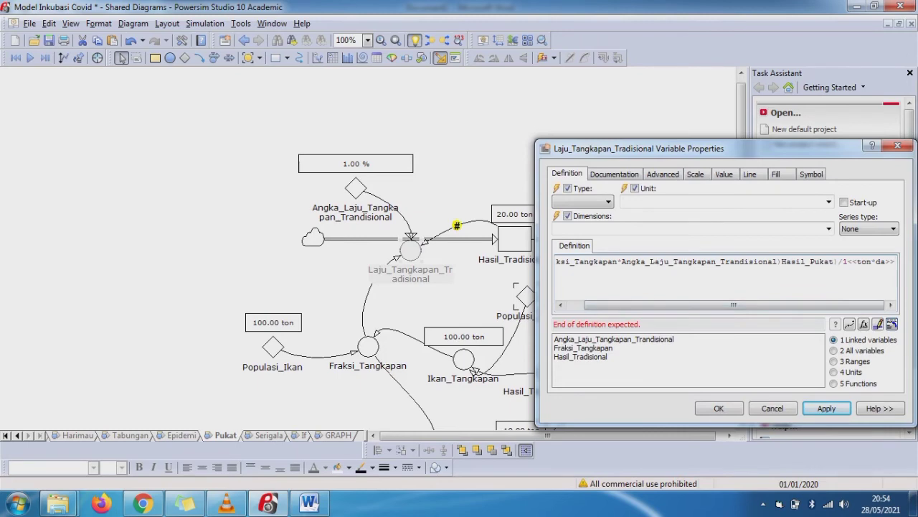
left_click(719, 408)
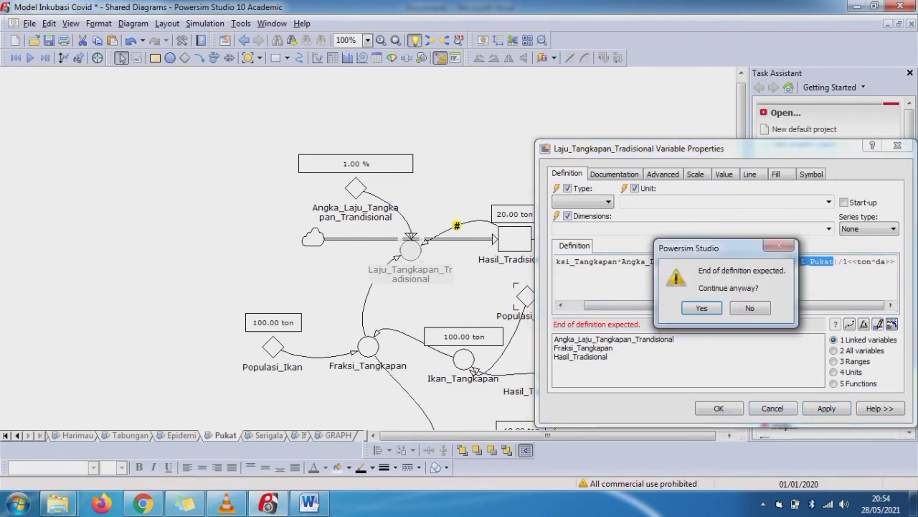
key("Return")
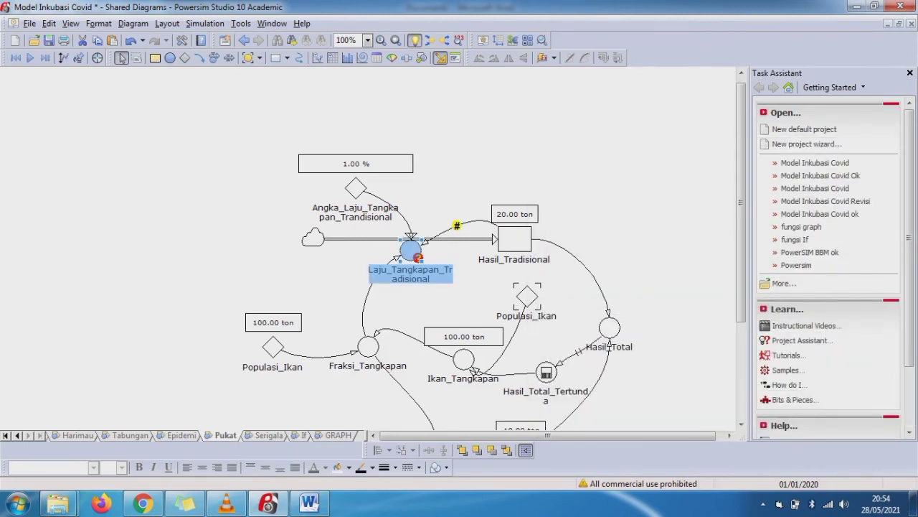
Check Laju_Tangkapan_Pukat's definition for reference, and in Laju_Tangkapan_Tradisional's definition replace Hasil_Pukat with Hasil_Tradisional preceded by a multiplication sign.
scroll(495, 251, "down", 5)
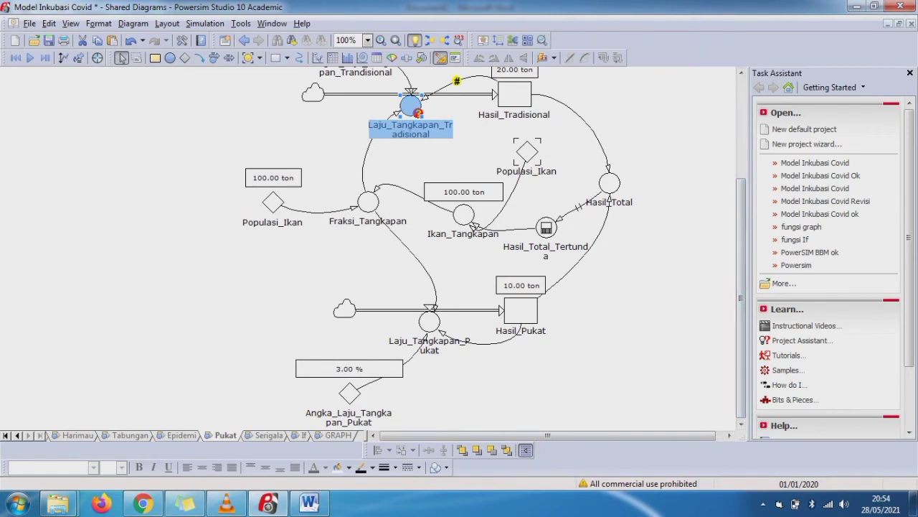
double_click(442, 332)
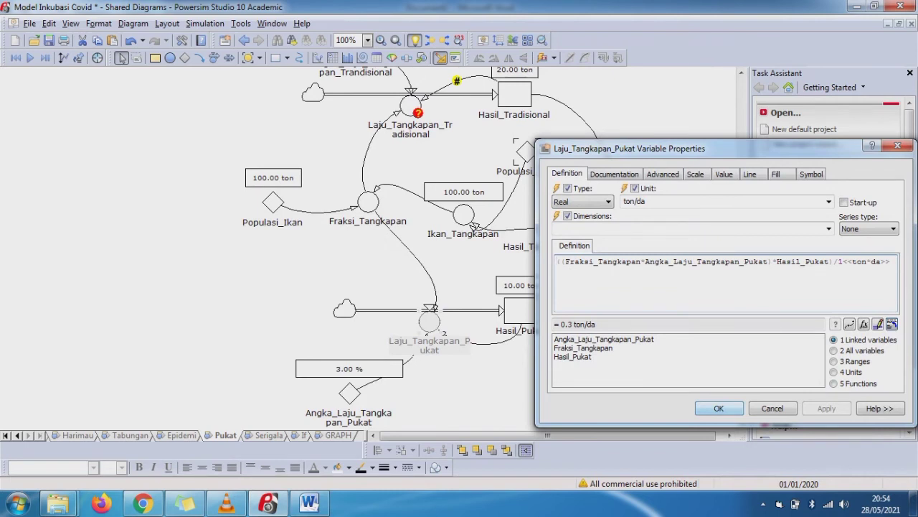
key("Return")
double_click(411, 106)
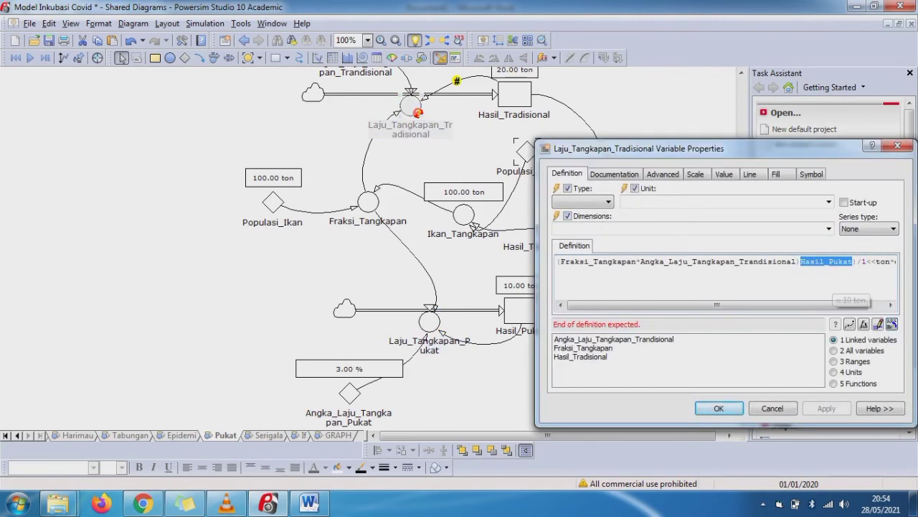
key("Delete")
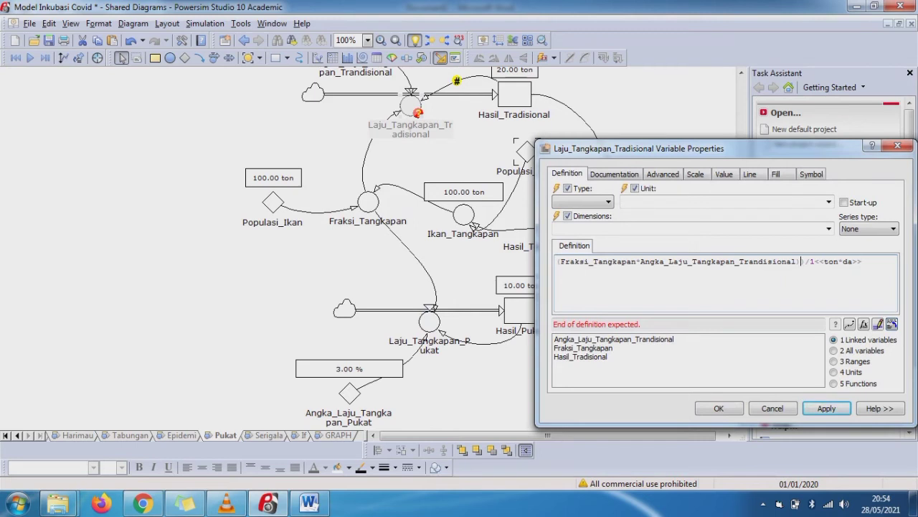
double_click(580, 357)
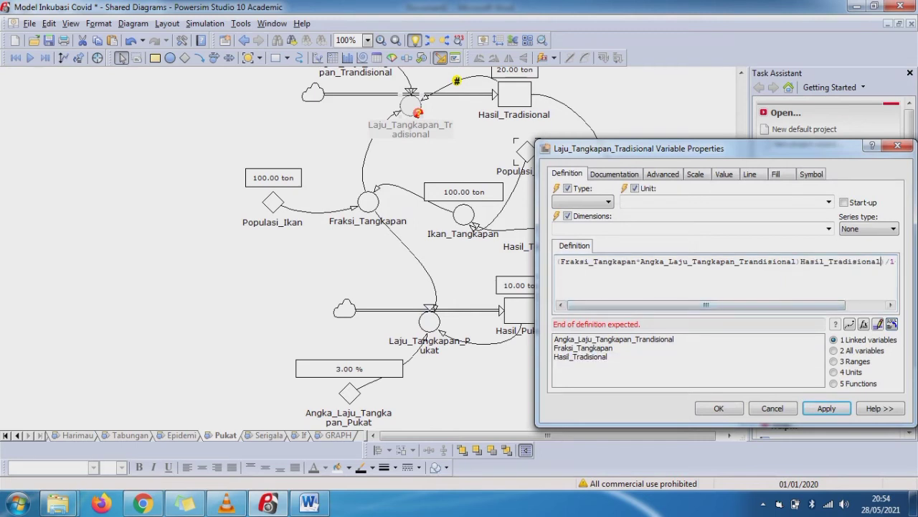
left_click(801, 262)
type("*")
Add the missing opening parenthesis to Laju_Tangkapan_Tradisional's definition, keep the automatic unit on and accept the properties.
left_click(635, 189)
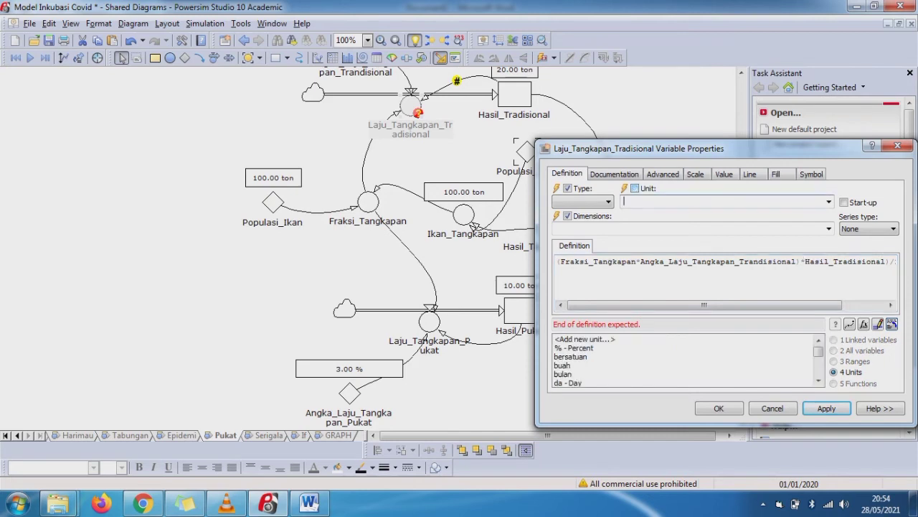
mouse_move(705, 305)
left_mouse_down()
mouse_move(746, 305)
mouse_move(704, 305)
left_mouse_up()
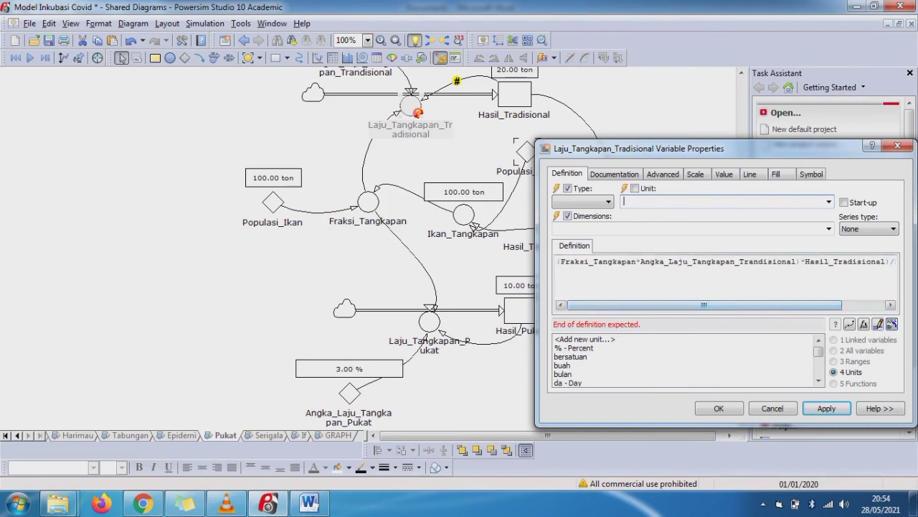
left_click(558, 262)
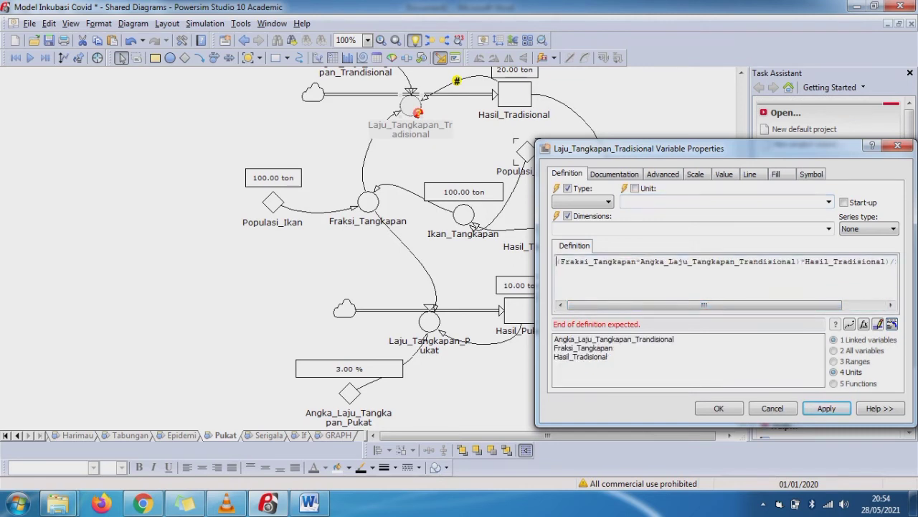
type("(")
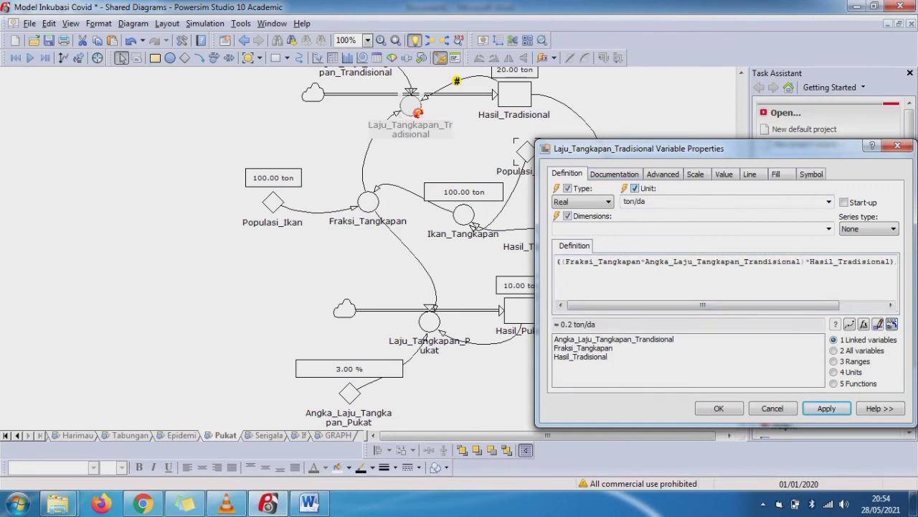
left_click(827, 408)
left_click(719, 408)
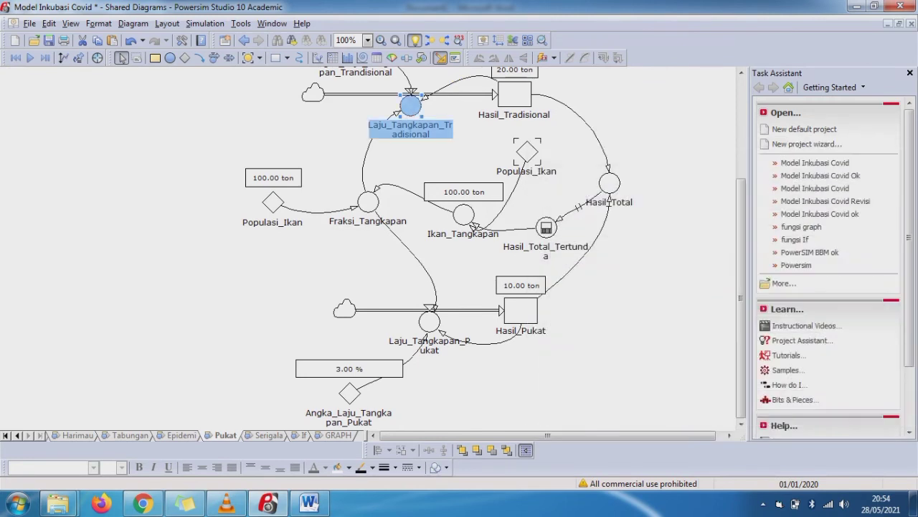
In the Epidemi diagram, set Waktu_Inkubasi's definition to 4<<Hari/Orang>>, turn on its automatic unit and accept the properties.
scroll(495, 251, "up", 5)
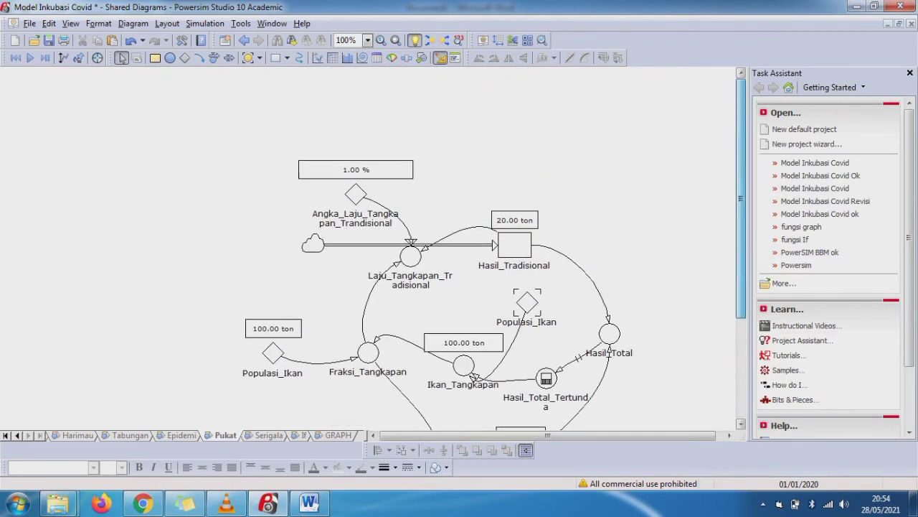
scroll(495, 251, "down", 5)
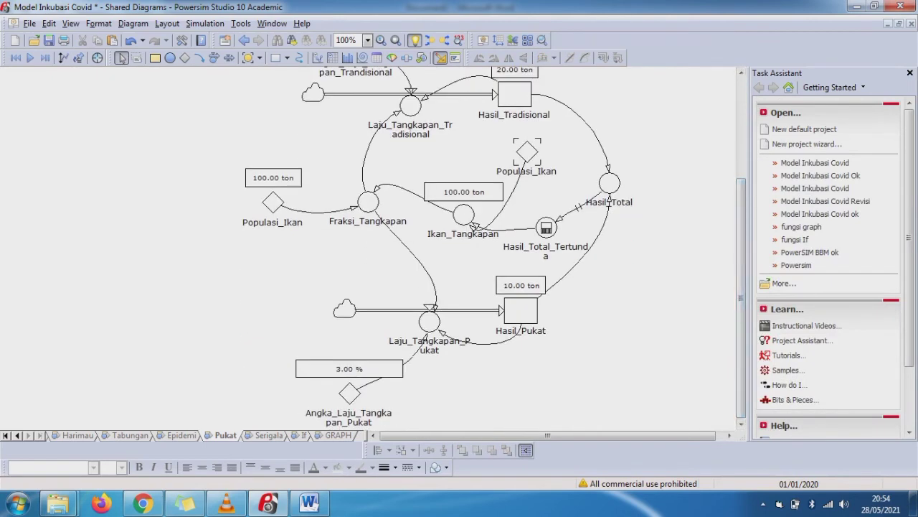
left_click(181, 436)
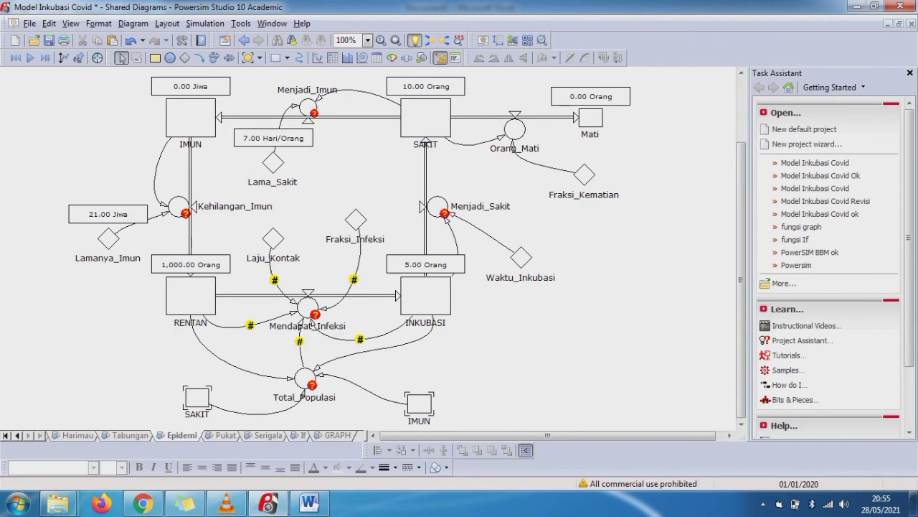
double_click(521, 257)
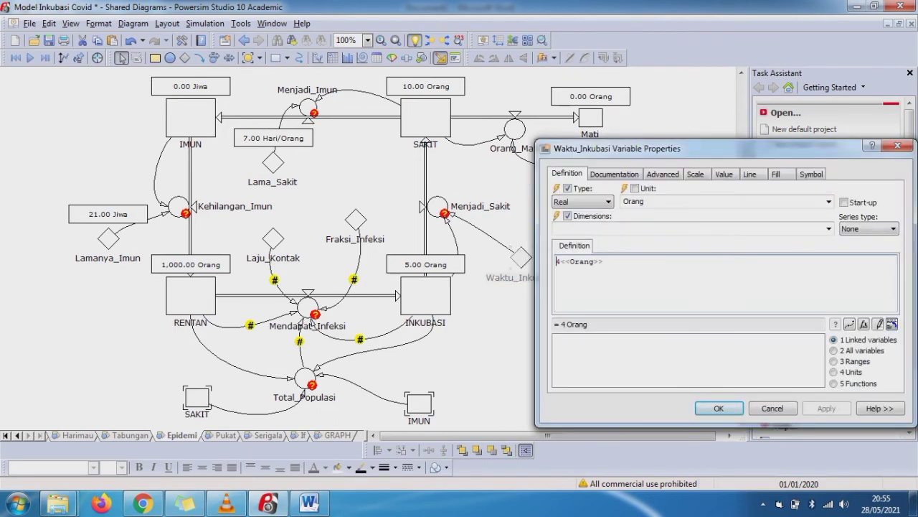
left_click(594, 261)
key("BackSpace")
key("BackSpace")
key("BackSpace")
key("BackSpace")
key("BackSpace")
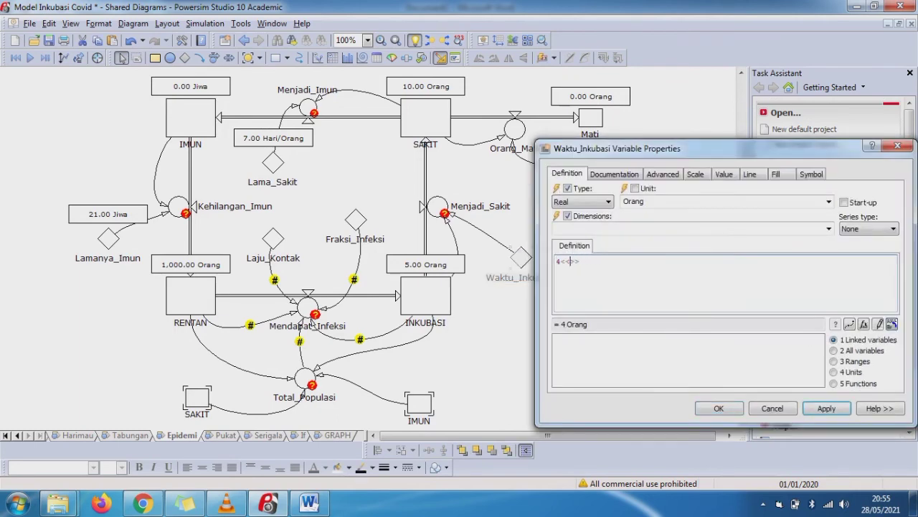
type("hari/")
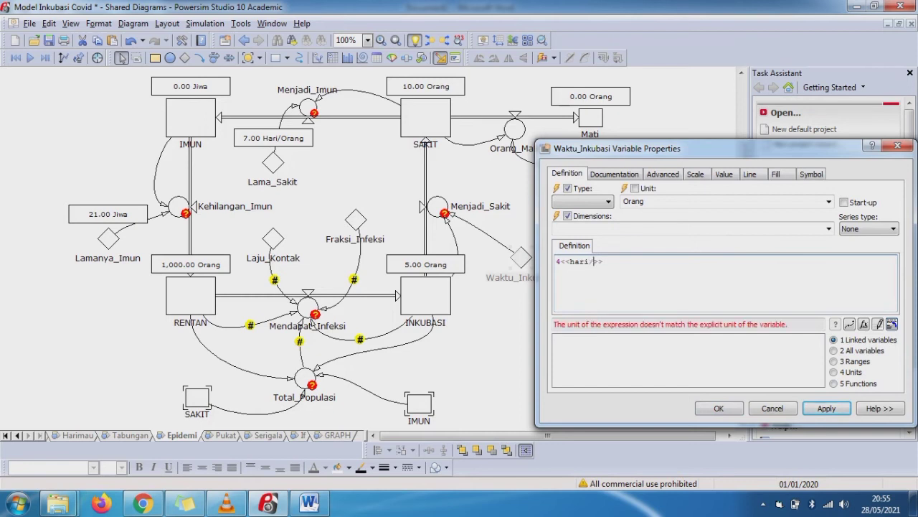
type("orang")
left_click(634, 188)
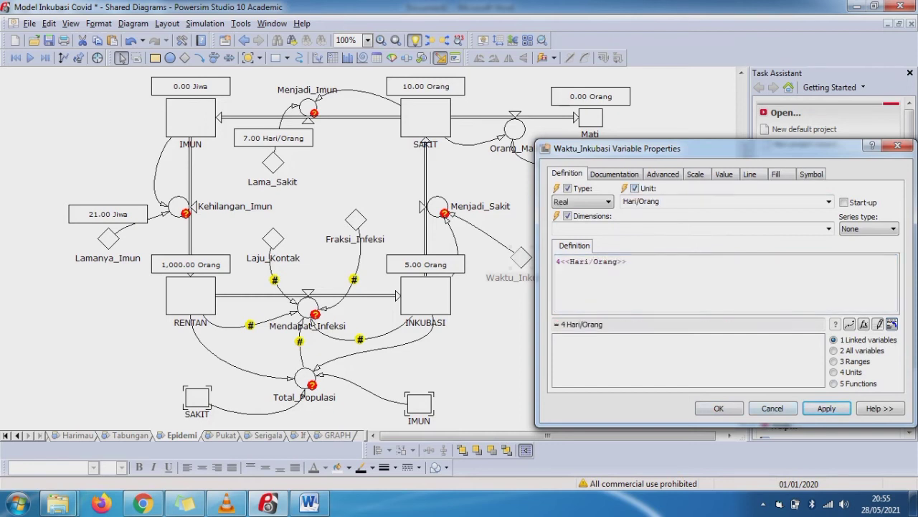
left_click(827, 408)
left_click(719, 407)
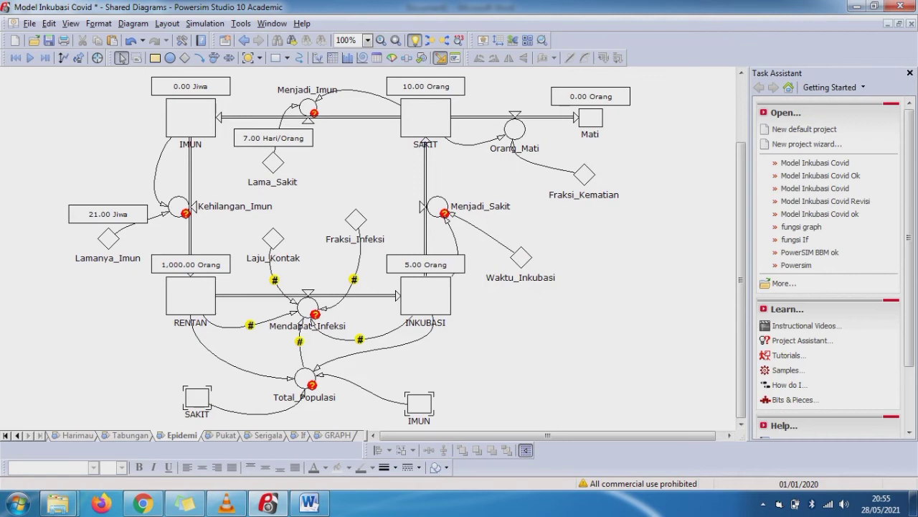
Set Menjadi_Sakit's definition to (INKUBASI/Waktu_Inkubasi)/1<<orang/Hari>> and accept the properties.
double_click(437, 207)
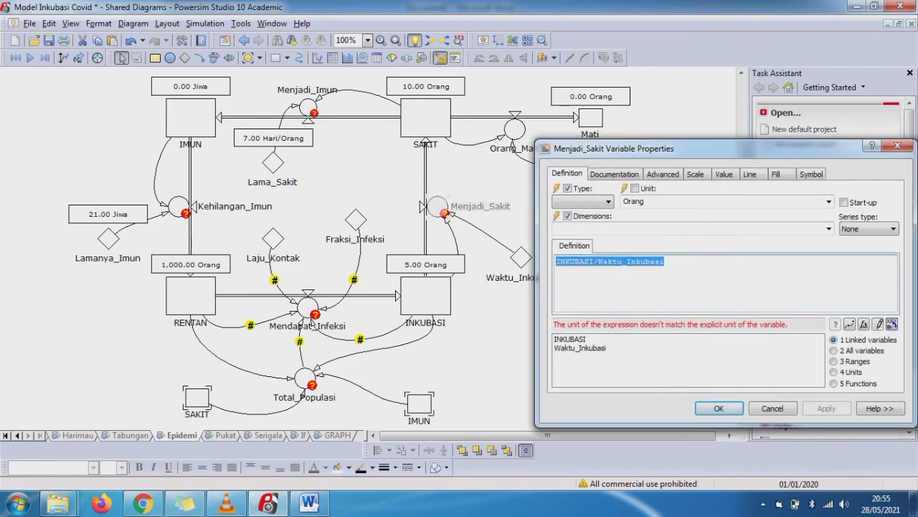
key("Right")
type(")")
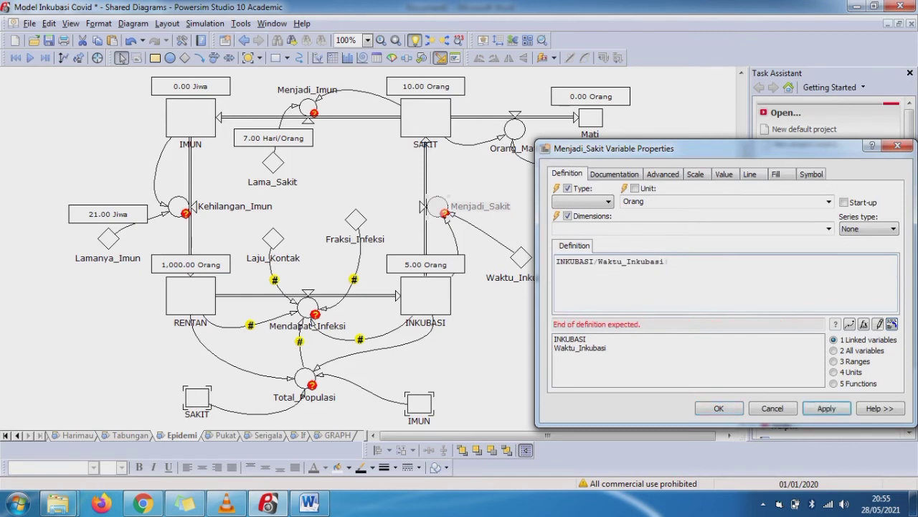
type("/")
type("1")
type("<<")
type("oran")
type("g/")
type("Hari")
type(">>")
type("(")
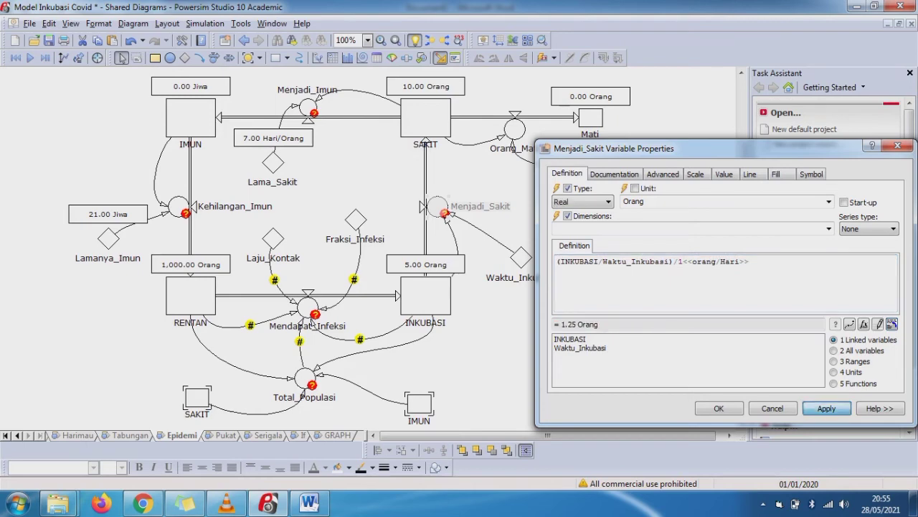
left_click(719, 408)
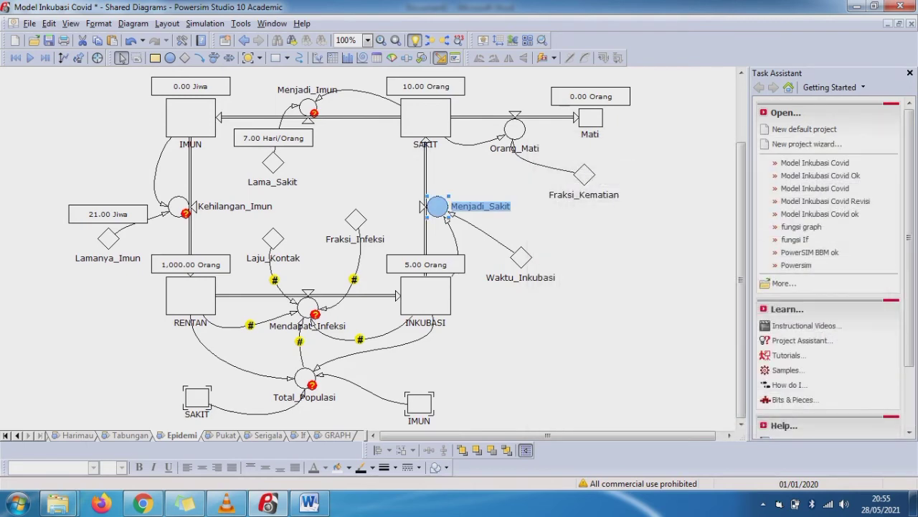
Show a number auto report for Waktu_Inkubasi.
left_click(521, 258)
right_click(522, 259)
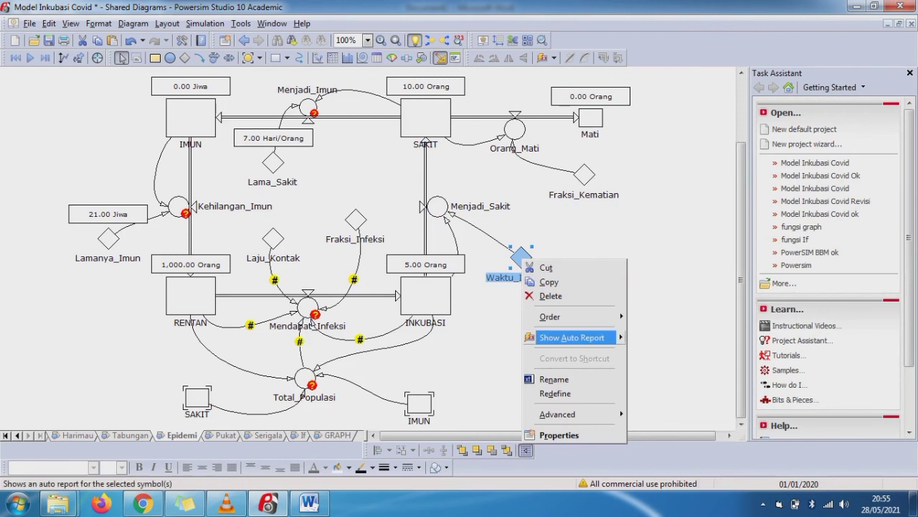
mouse_move(574, 337)
left_click(681, 339)
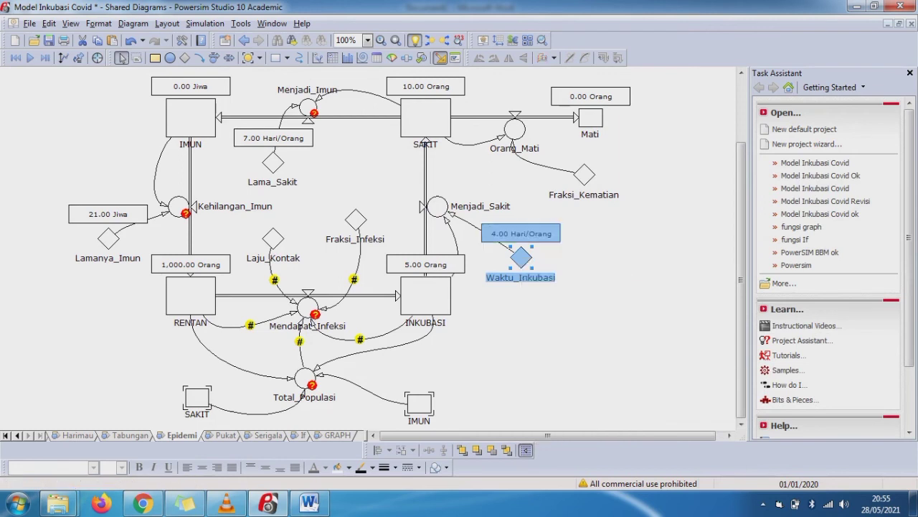
Show a number auto report for Menjadi_Sakit and place it just above the variable, clear of Fraksi_Infeksi.
right_click(438, 207)
mouse_move(502, 286)
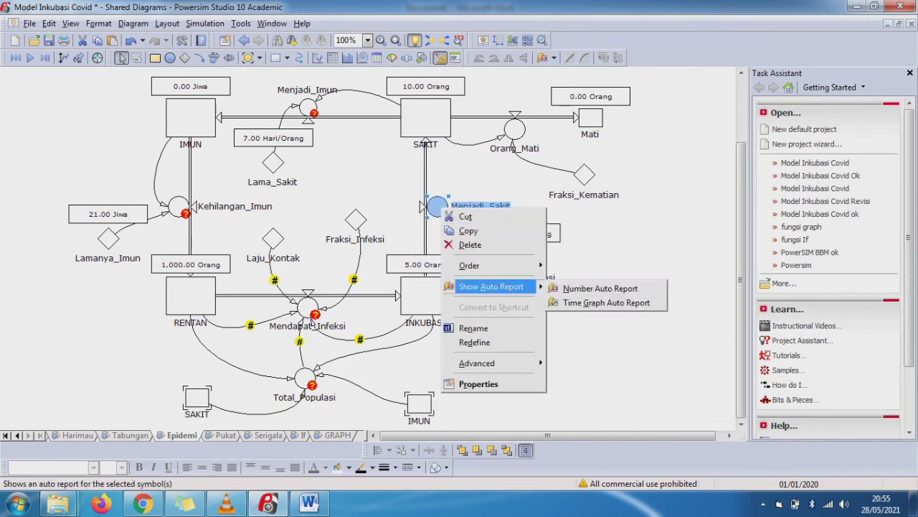
left_click(603, 285)
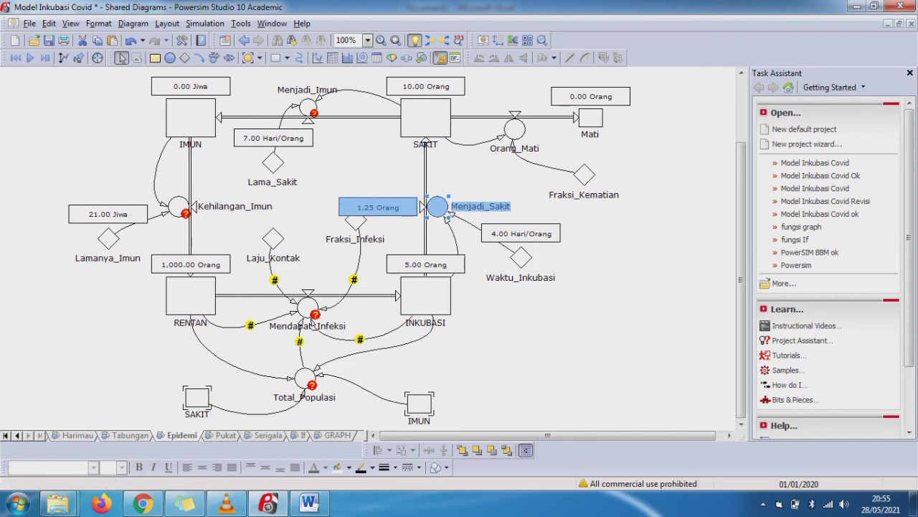
left_click(378, 207)
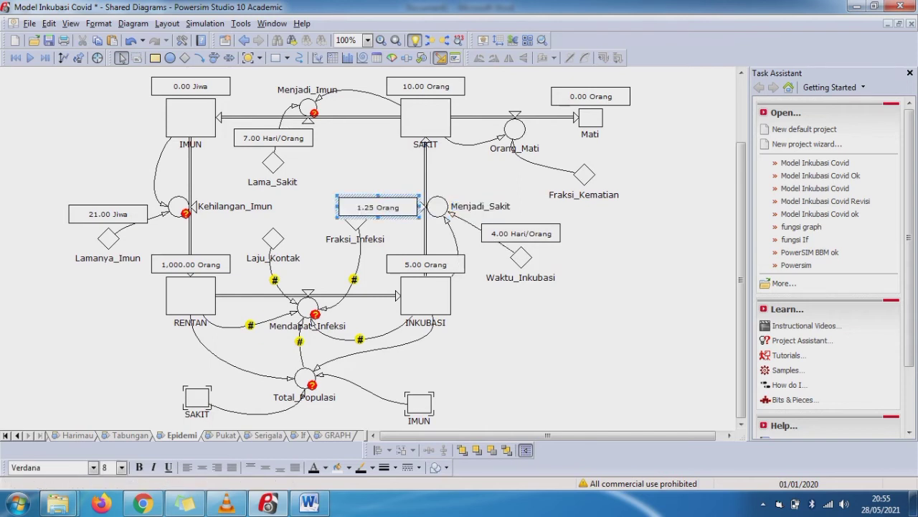
left_click_drag(378, 207, 437, 184)
left_click(502, 169)
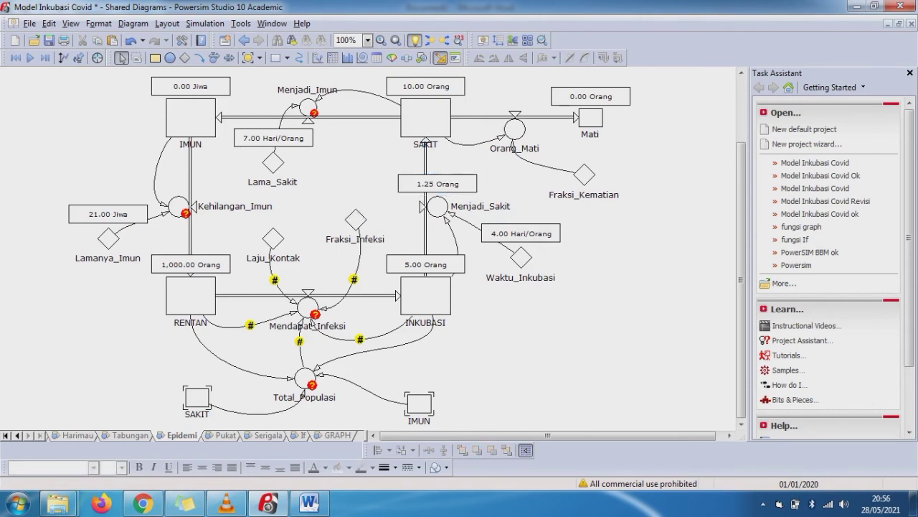
Check Lama_Sakit's definition for its unit, and set Menjadi_Imun's definition to (SAKIT/Lama_Sakit)/1<<Orang/Hari>>.
double_click(273, 163)
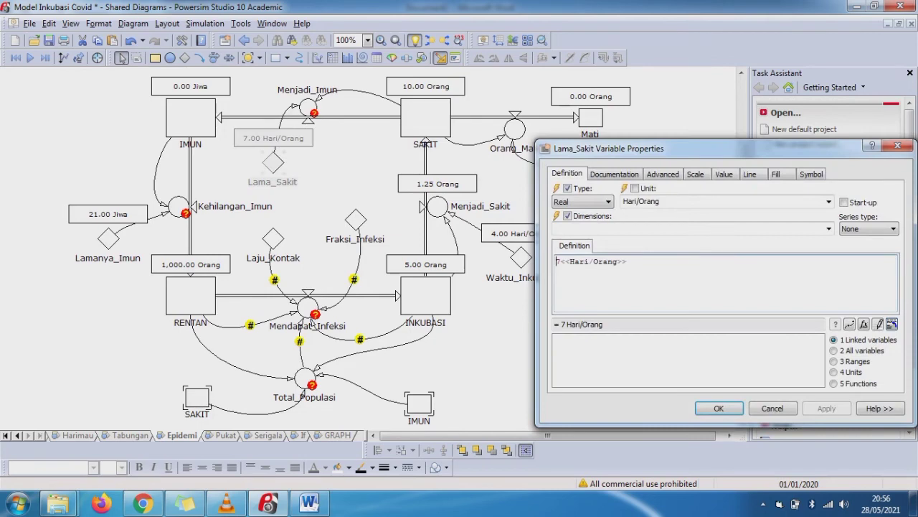
left_click(719, 408)
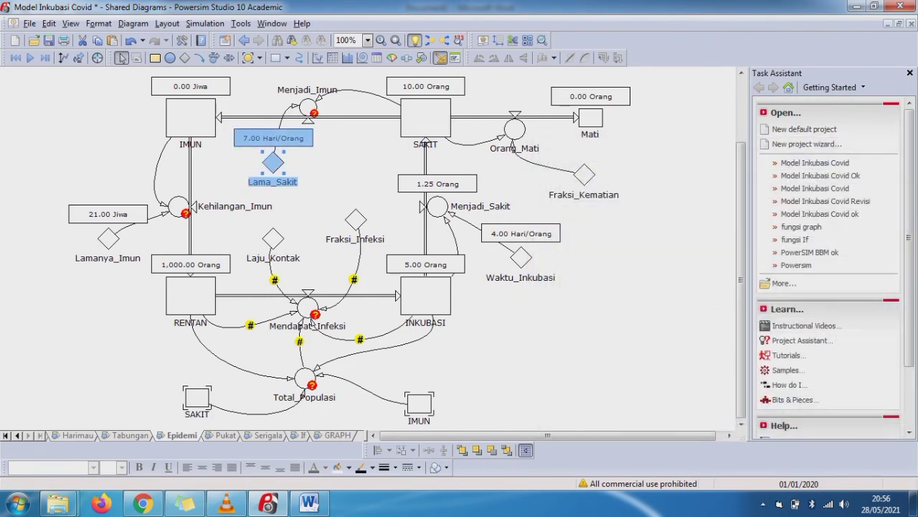
double_click(320, 95)
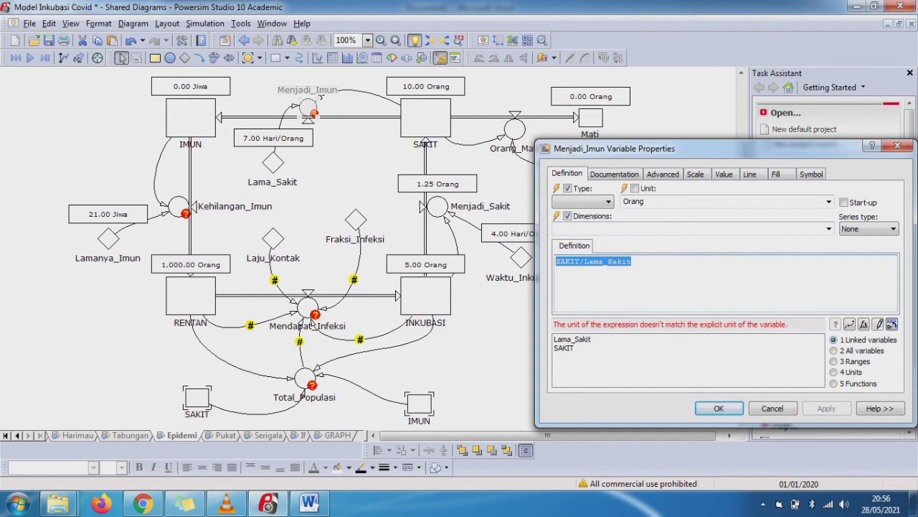
key("End")
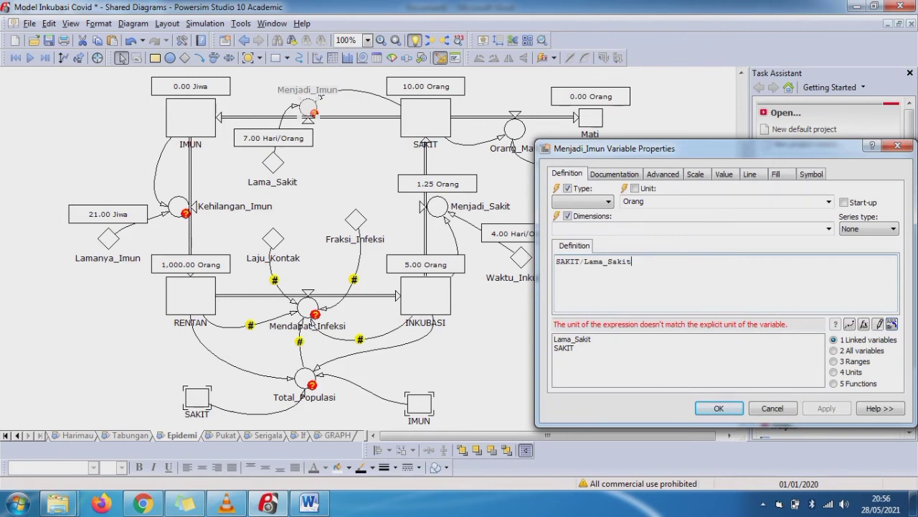
type(")")
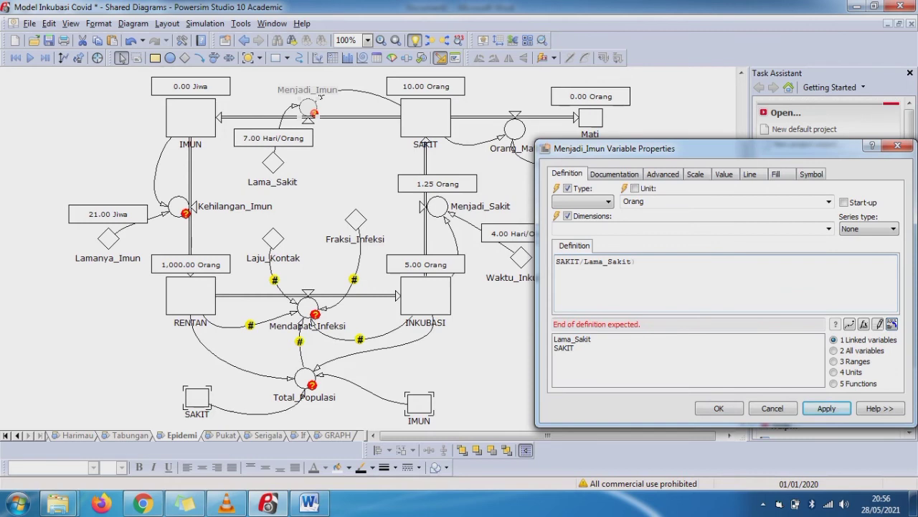
type("/")
type("1<<Oran")
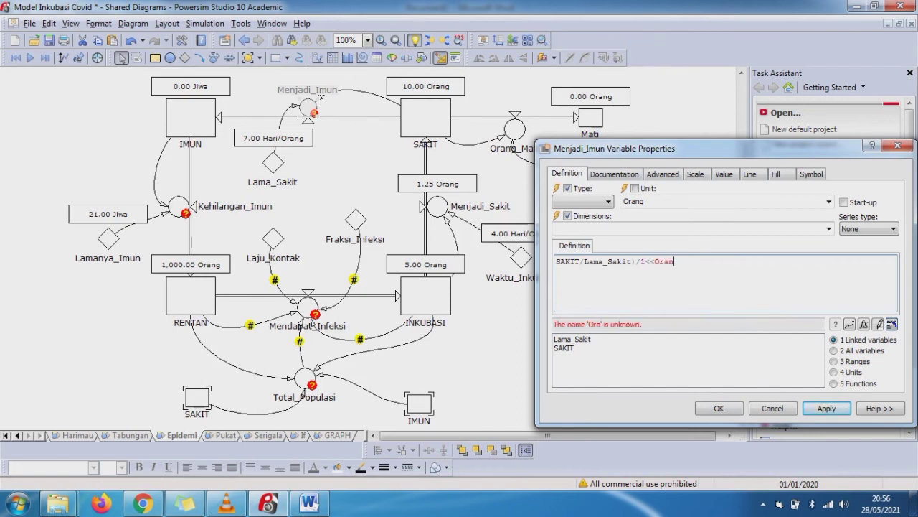
type("g/Hari")
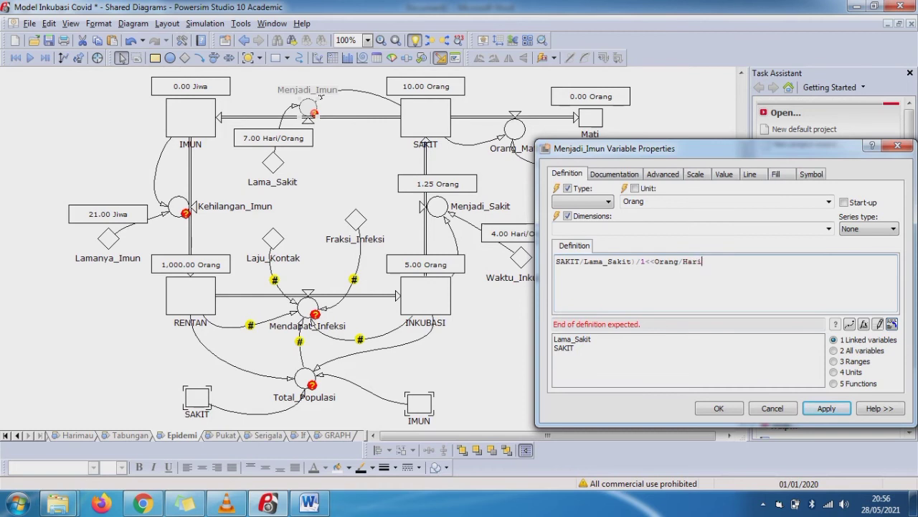
type(">>")
key("Home")
type("(")
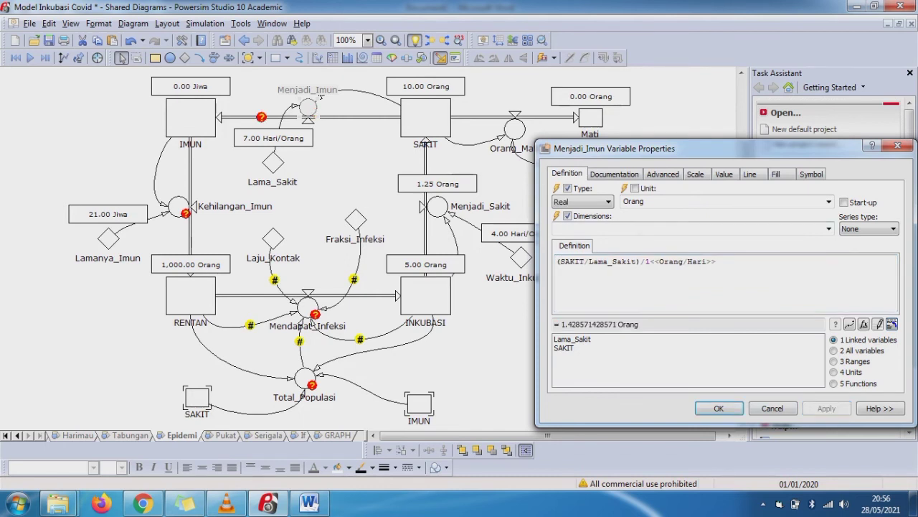
key("Return")
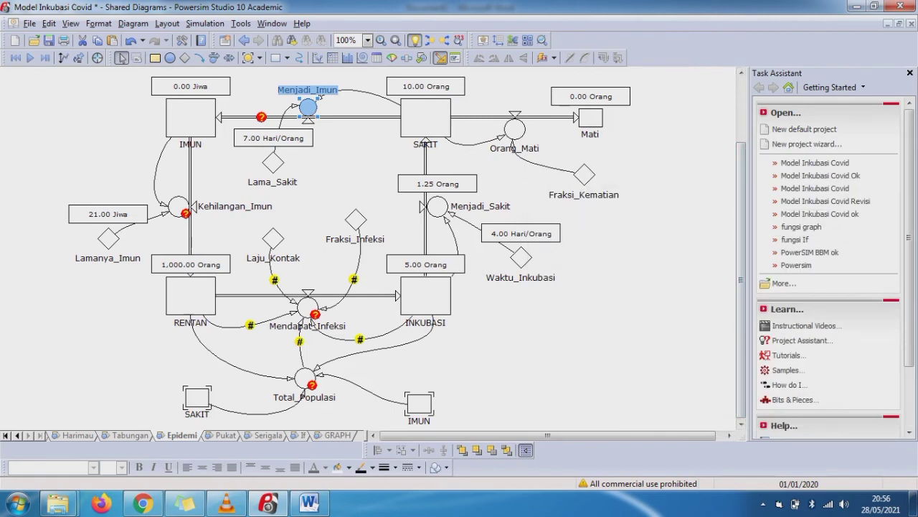
Set the IMUN level's definition to 0<<Orang>> with the automatic unit on, and accept the properties.
double_click(190, 117)
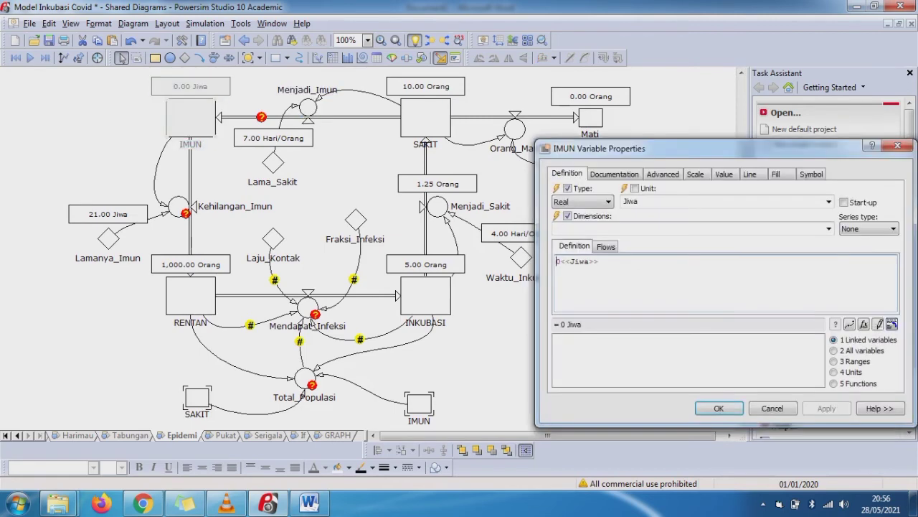
key("BackSpace")
key("BackSpace")
key("BackSpace")
key("BackSpace")
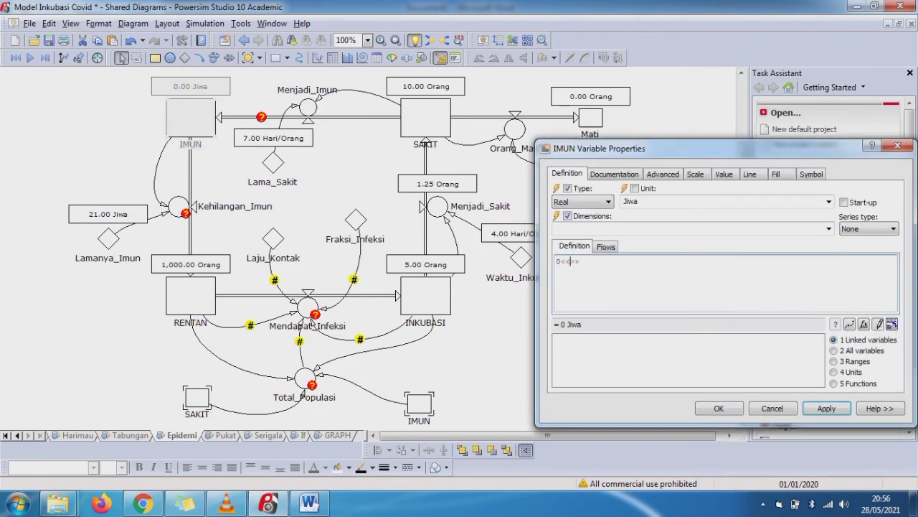
type("Orang")
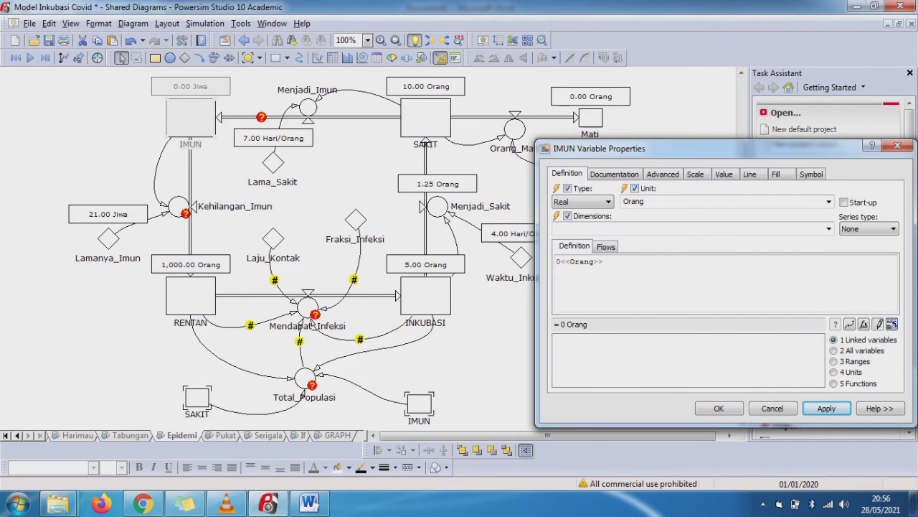
left_click(826, 407)
key("Return")
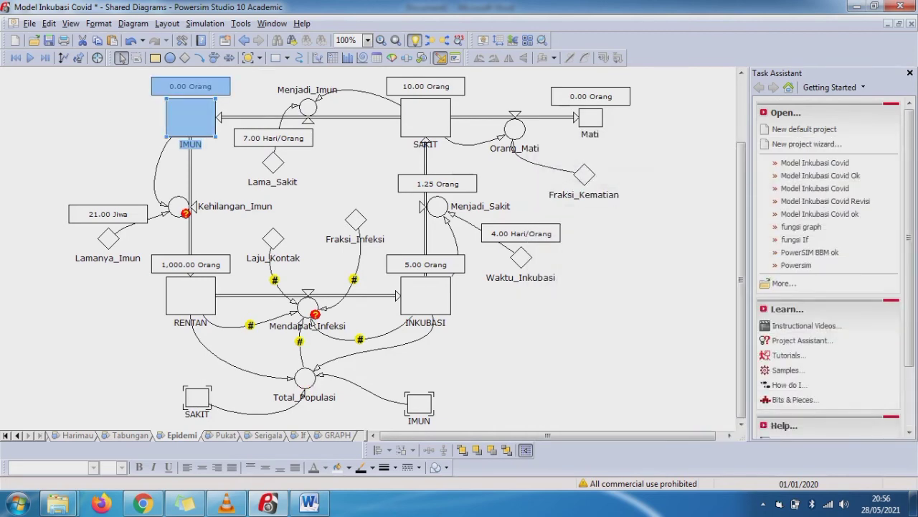
Set Lamanya_Imun's definition to 21<<Hari/Orang>>, turn on its automatic unit and apply the change.
double_click(108, 239)
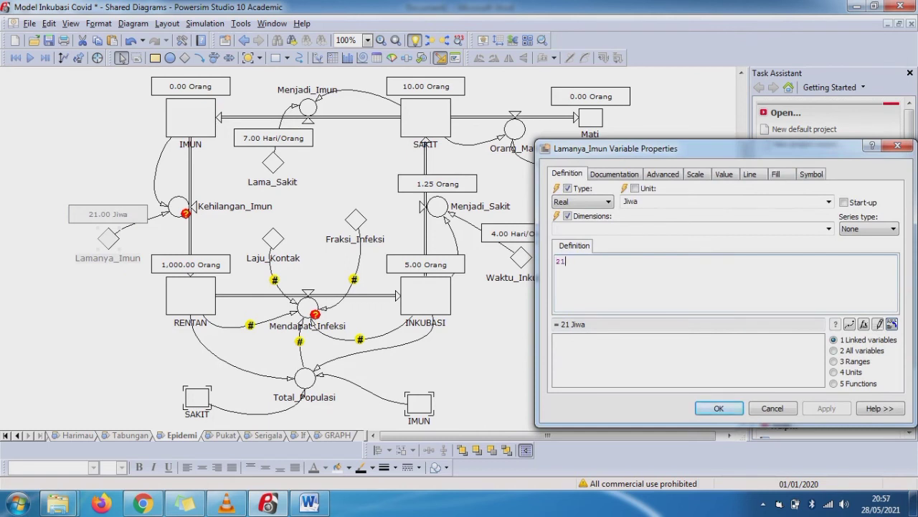
type("<<")
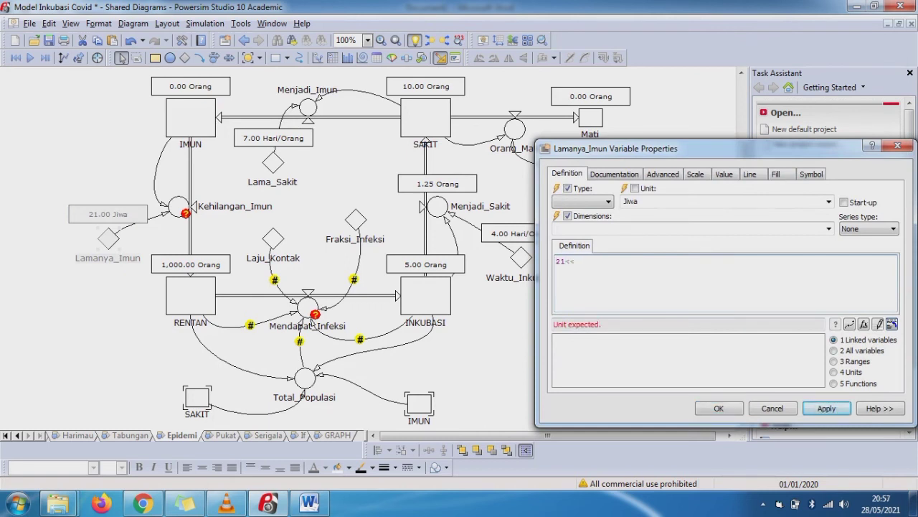
type("Bari/")
type("Orang")
type(">>")
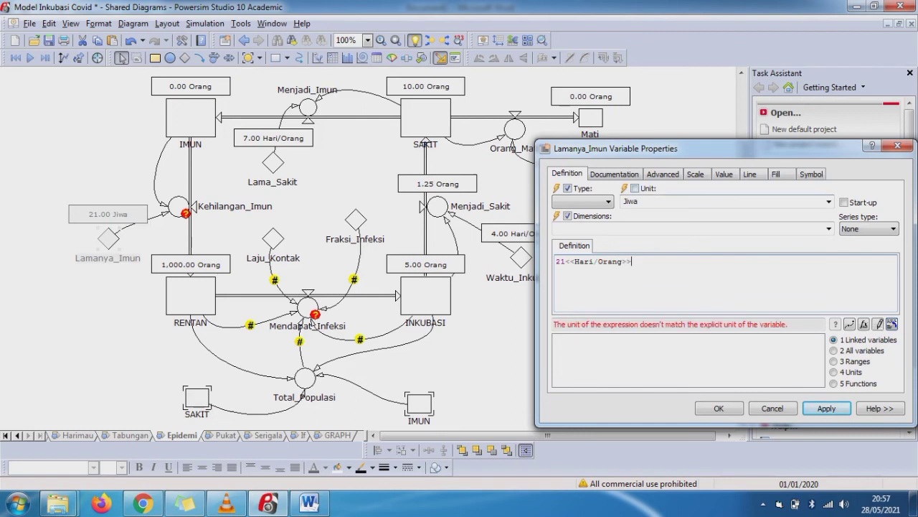
left_click(635, 188)
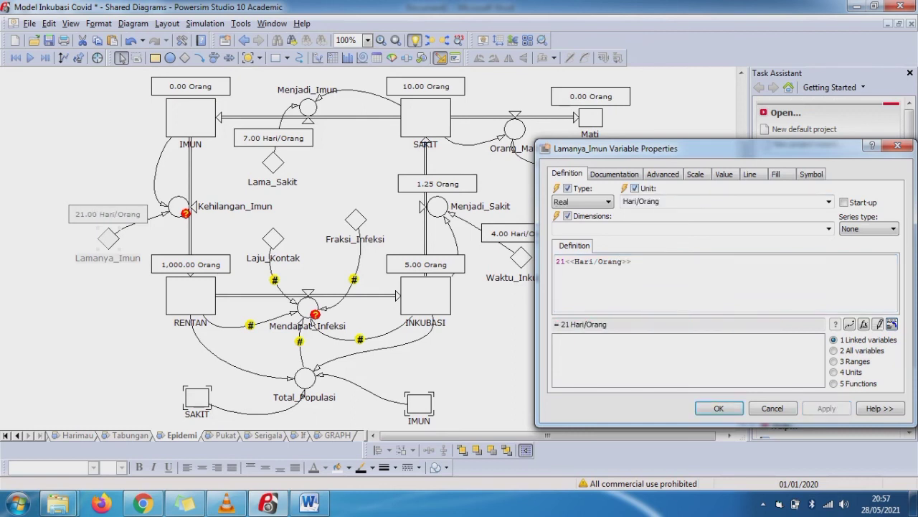
Accept Lamanya_Imun's properties, and set Kehilangan_Imun's definition to (IMUN*Lamanya_Imun)/1<<Orang/Hari>> with the automatic unit on.
left_click(719, 407)
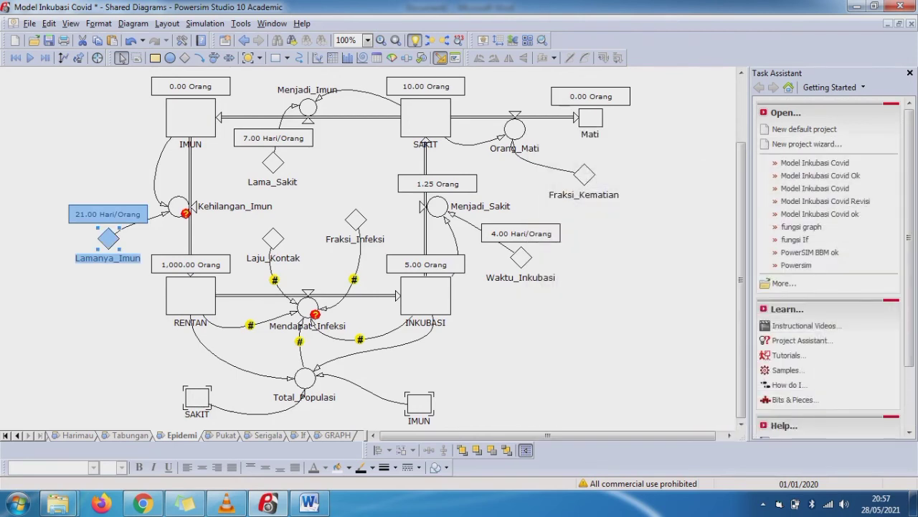
double_click(178, 206)
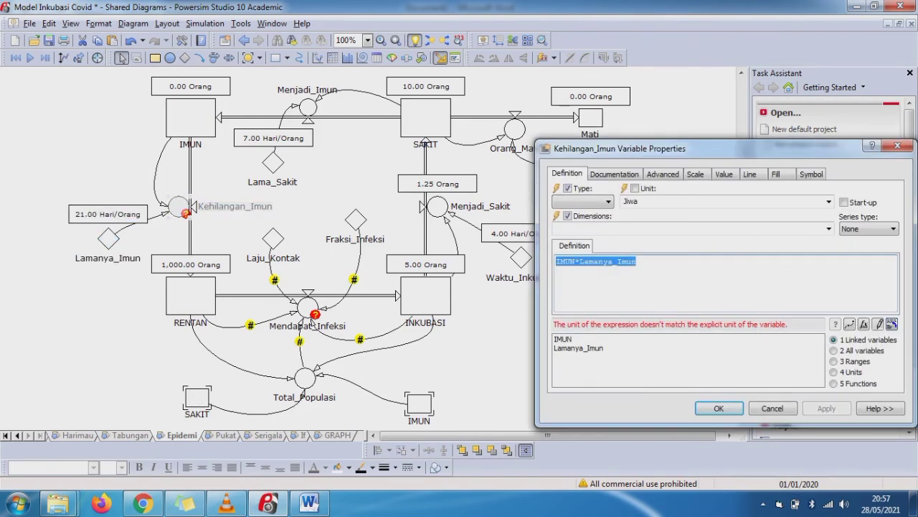
left_click(637, 262)
type(")/")
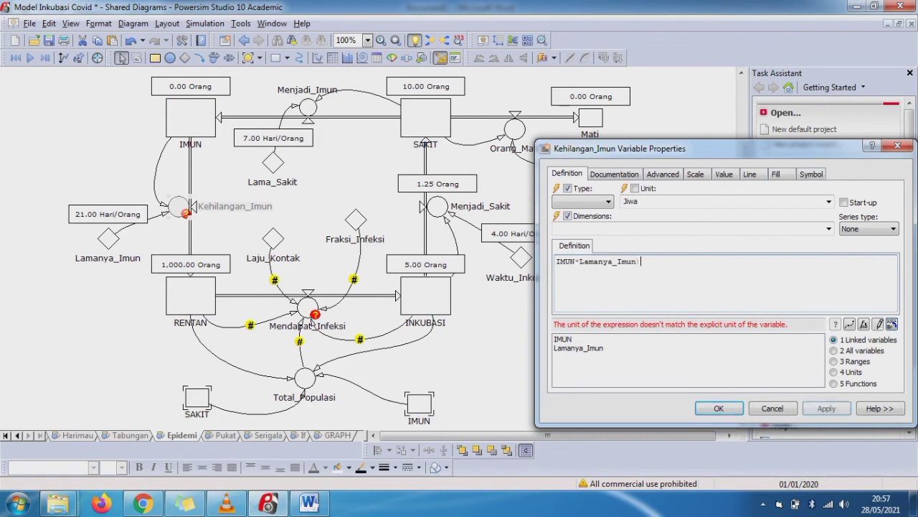
type("1")
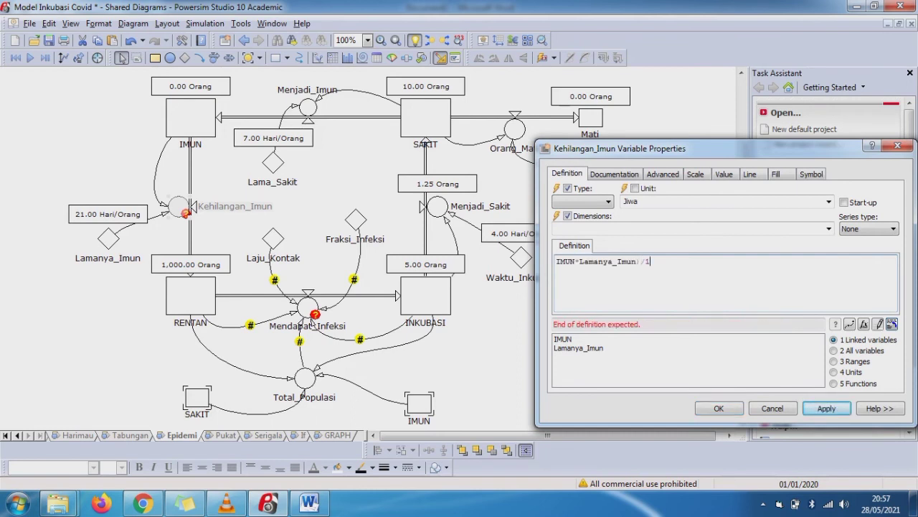
type("<<orang/har")
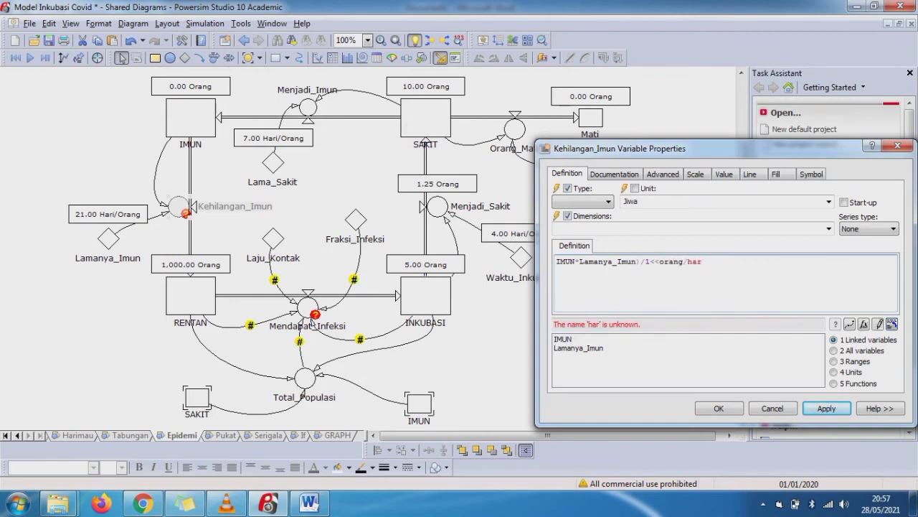
type("i>>")
type("(")
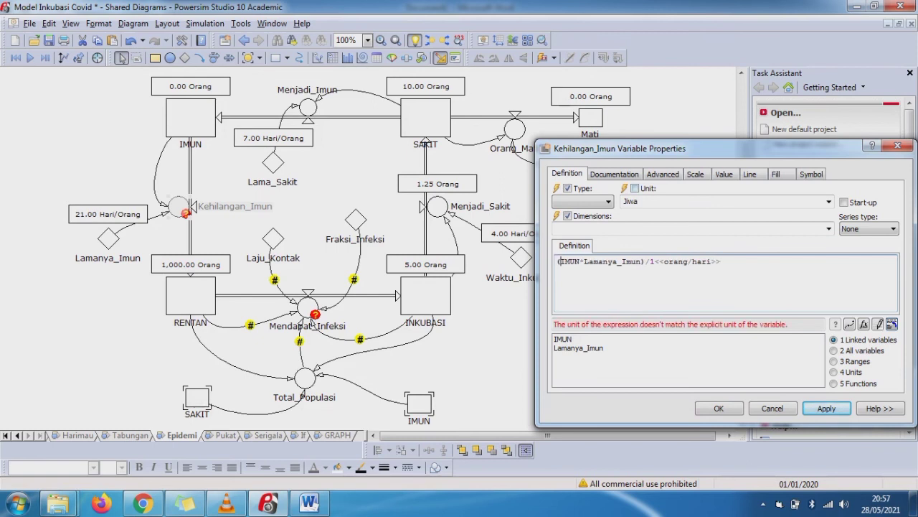
left_click(635, 188)
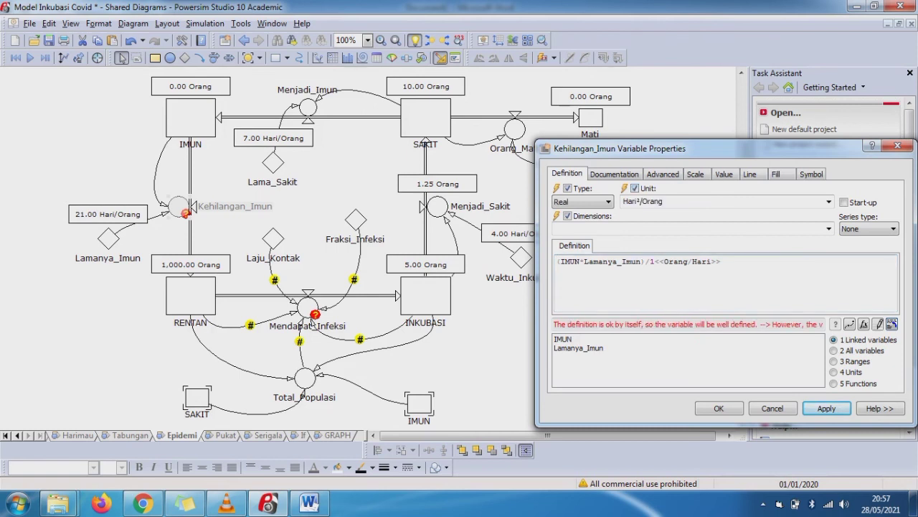
mouse_move(634, 263)
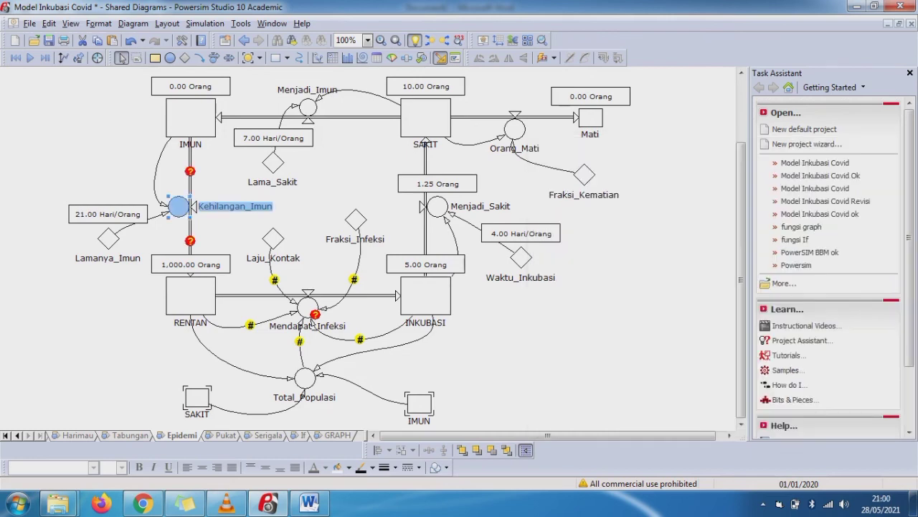
Compare Kehilangan_Imun's definition with the one used for Menjadi_Imun, leaving both unchanged.
mouse_move(192, 122)
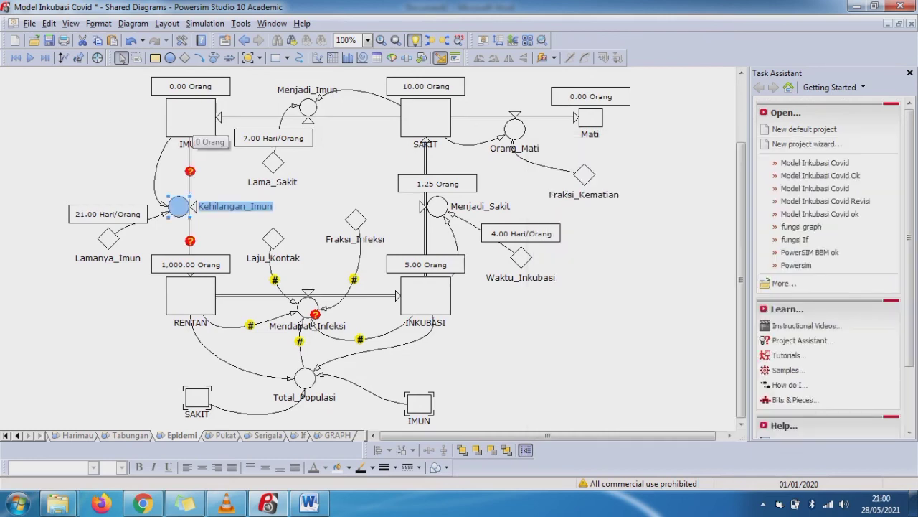
double_click(178, 207)
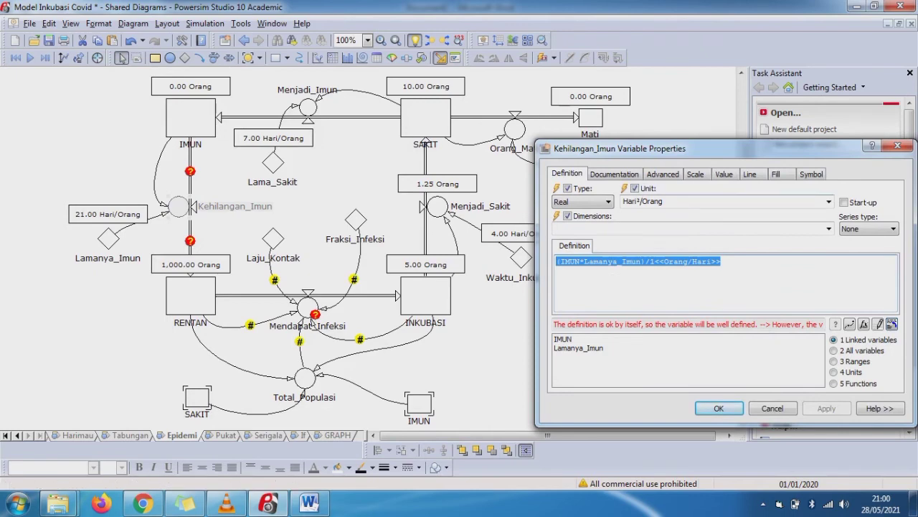
left_click(585, 262)
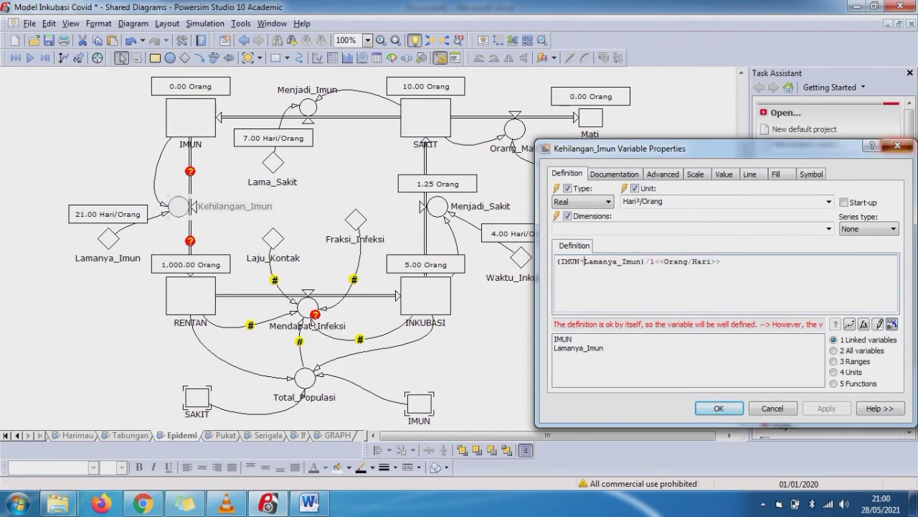
left_click(897, 146)
left_click(320, 97)
double_click(320, 96)
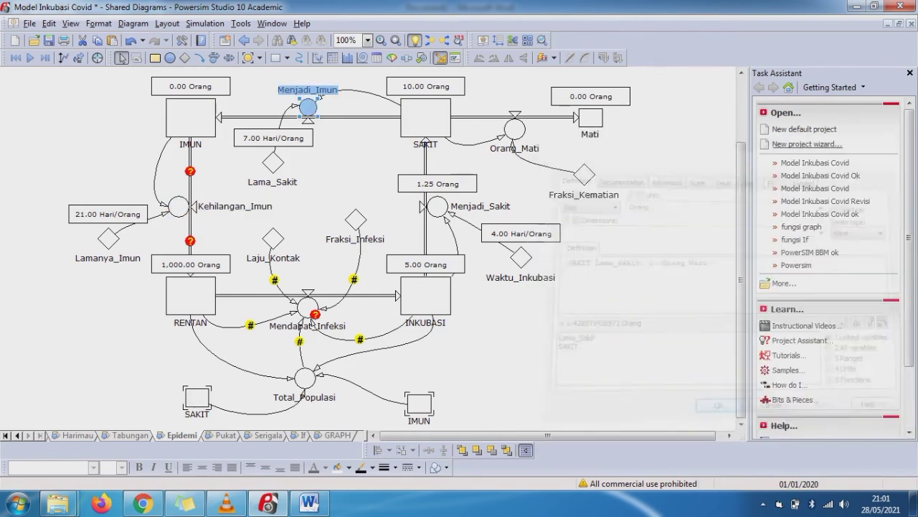
key("Escape")
Replace the multiplication in Kehilangan_Imun's definition with a division, giving (IMUN/Lamanya_Imun)/1<<Orang/Hari>>, and accept the properties.
double_click(179, 206)
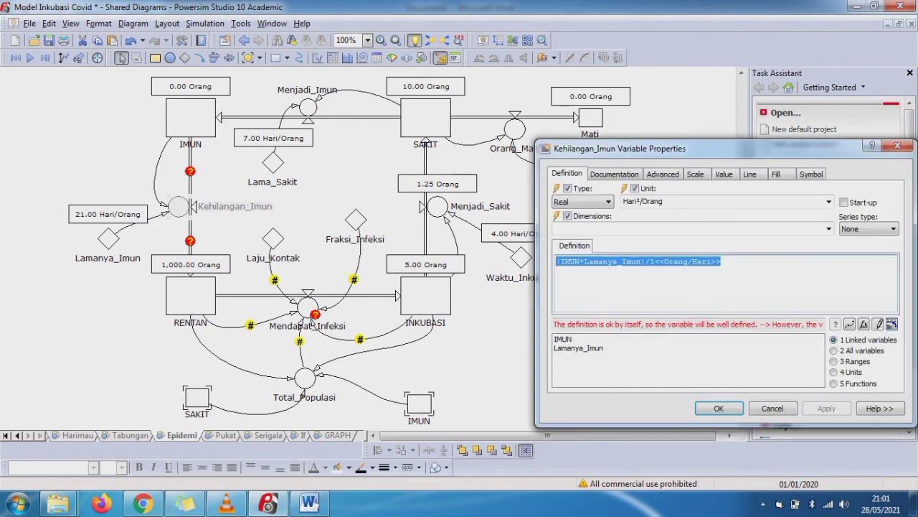
left_click(584, 262)
key("BackSpace")
type("/")
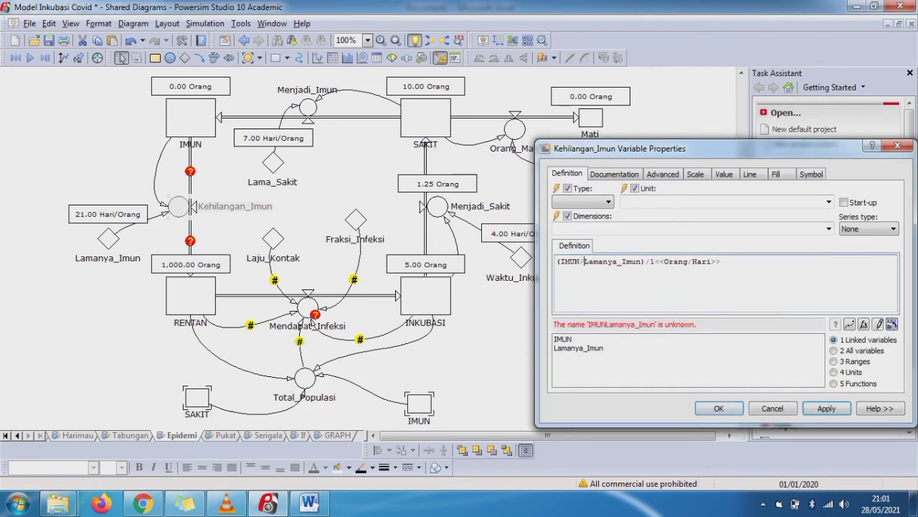
key("Return")
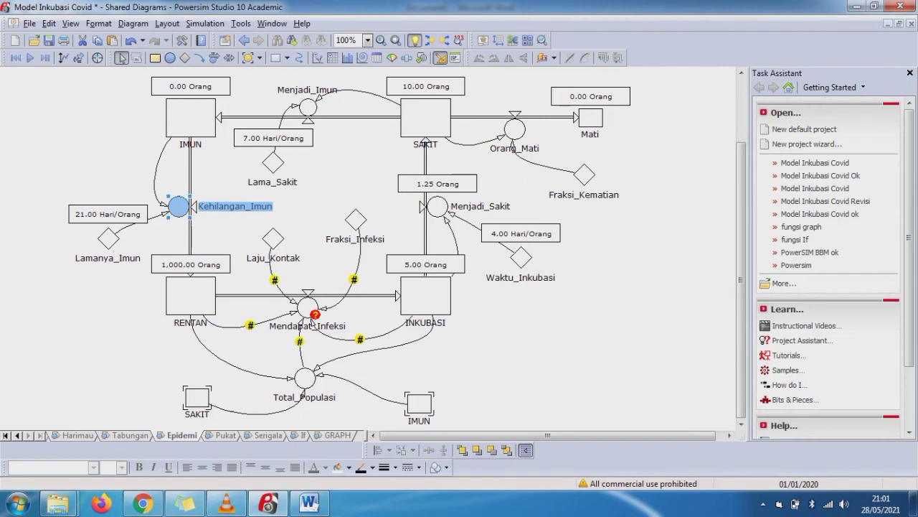
Begin Mendapat_Infeksi's definition with the term ((RENTAN*Laju_Kontak)*1<<orang/hari>>).
left_click(308, 307)
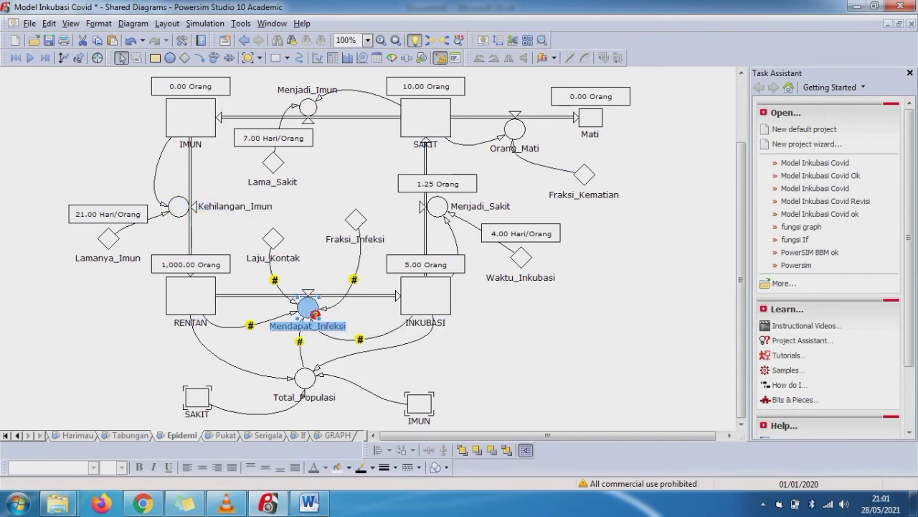
double_click(311, 310)
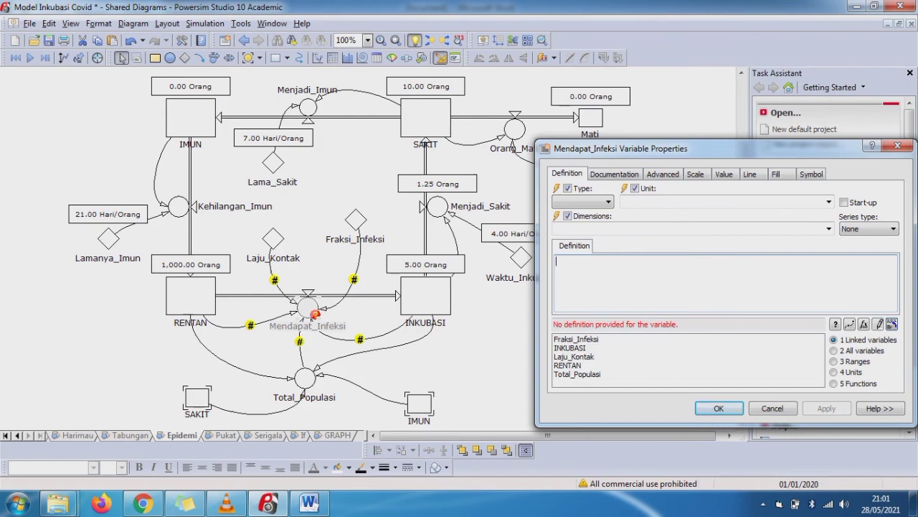
type("(")
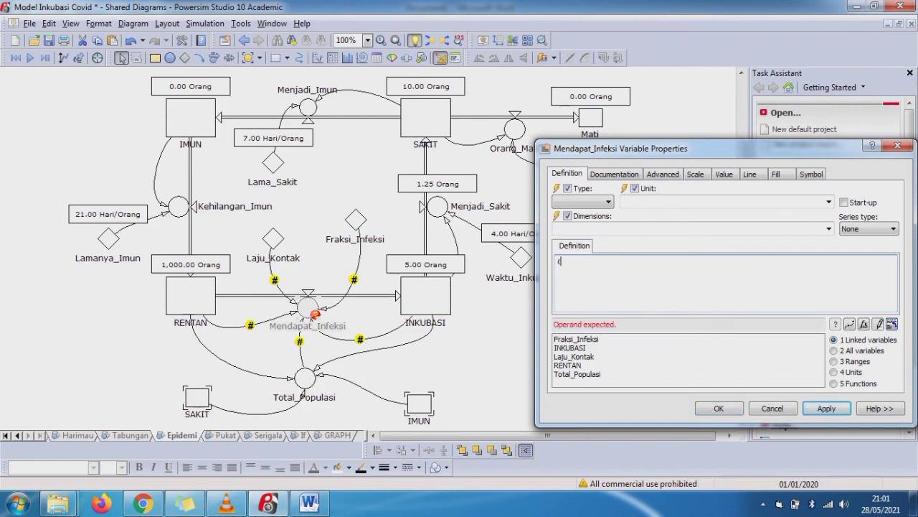
double_click(566, 365)
type("*")
double_click(574, 357)
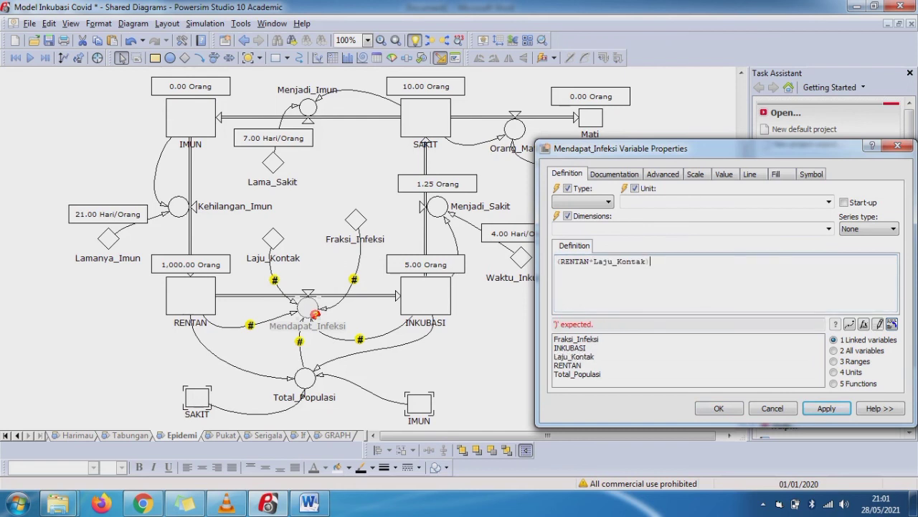
type(")(")
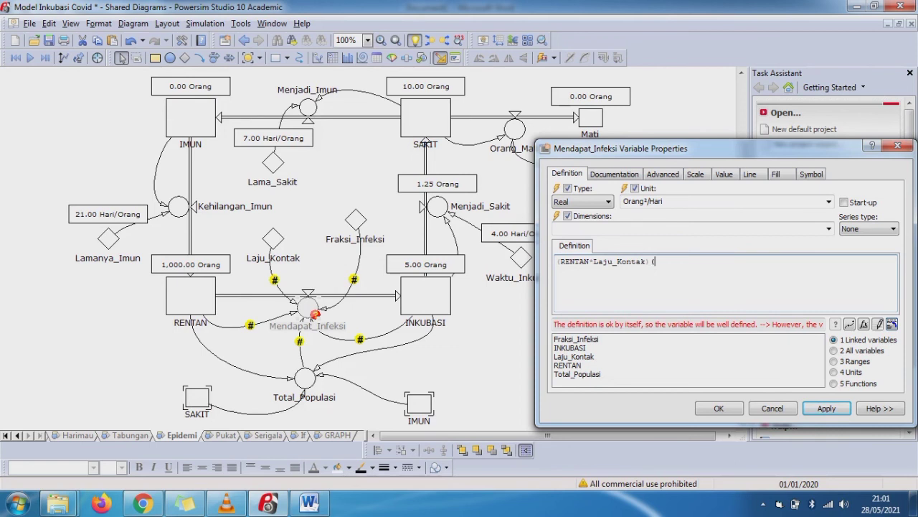
key("BackSpace")
type("*1<<orang")
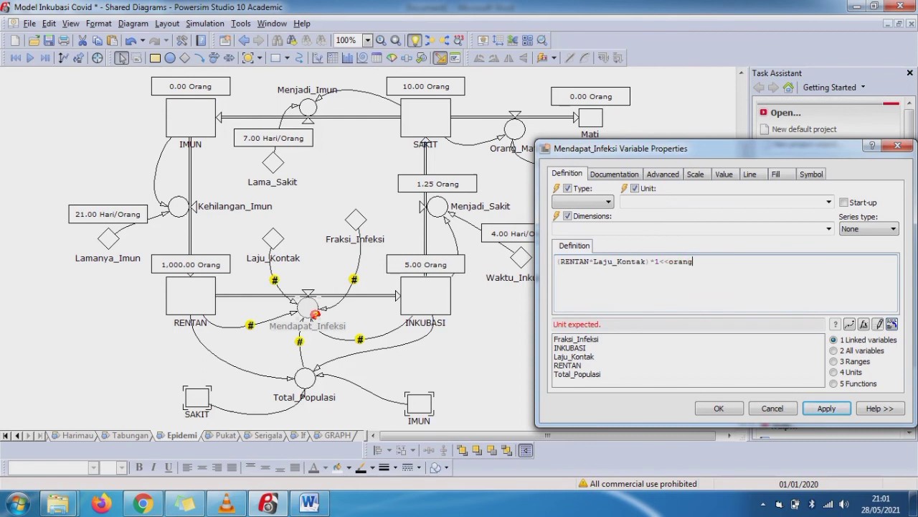
type("/hari>>")
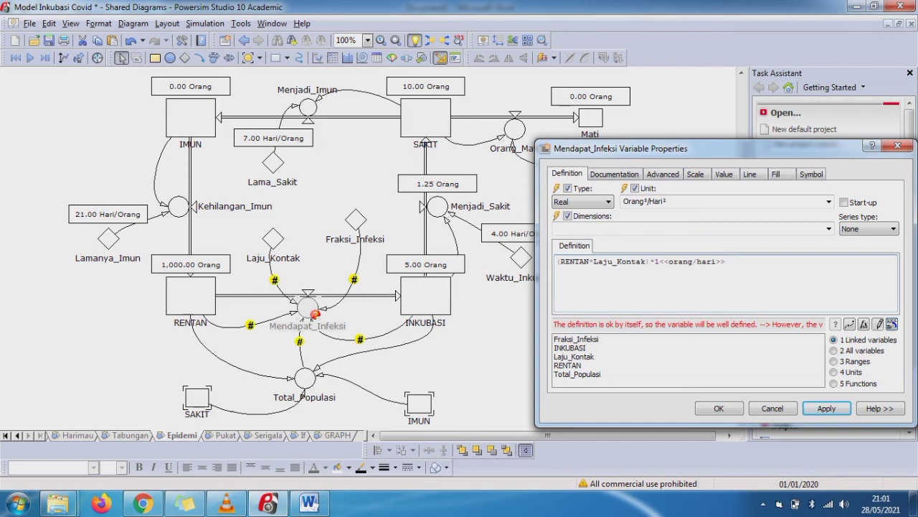
type(")")
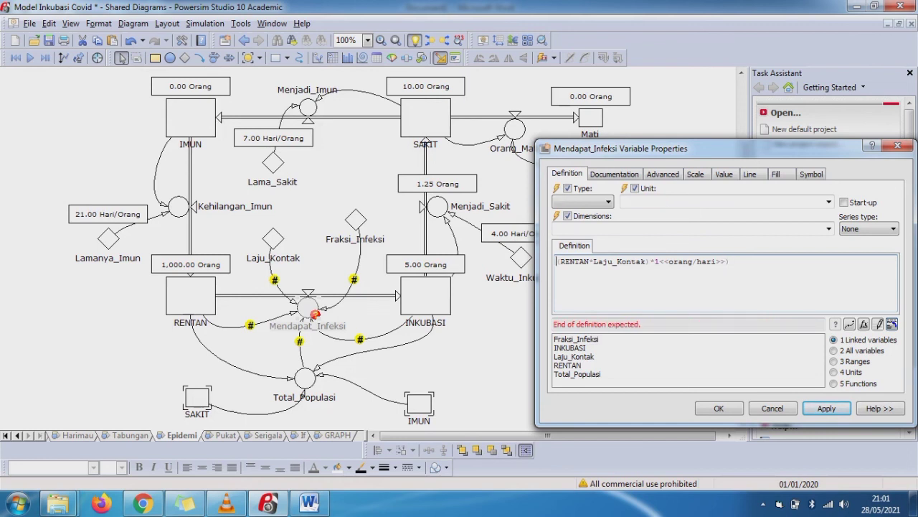
type("(")
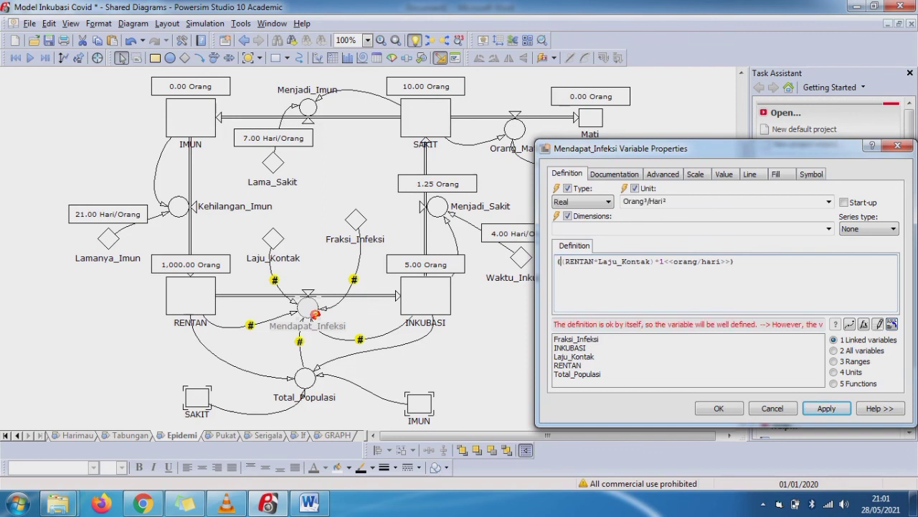
Add the term ((Fraksi_Infeksi*INKUBASI)*1<<orang/Hari>>) to Mendapat_Infeksi's definition, balancing its opening parentheses.
type("+(")
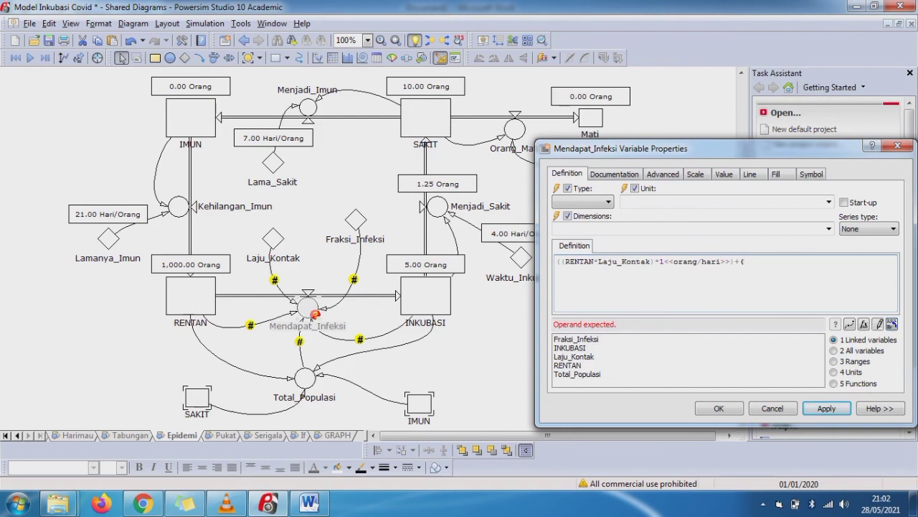
double_click(576, 340)
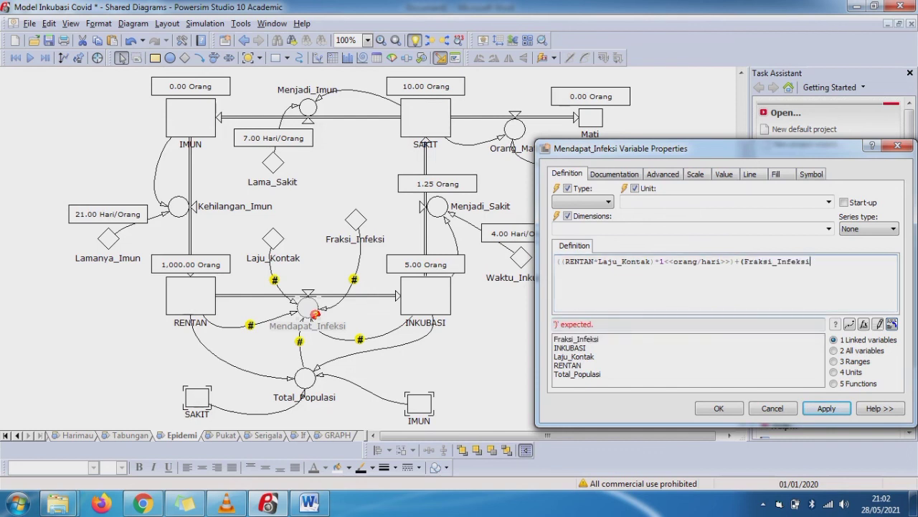
type("*")
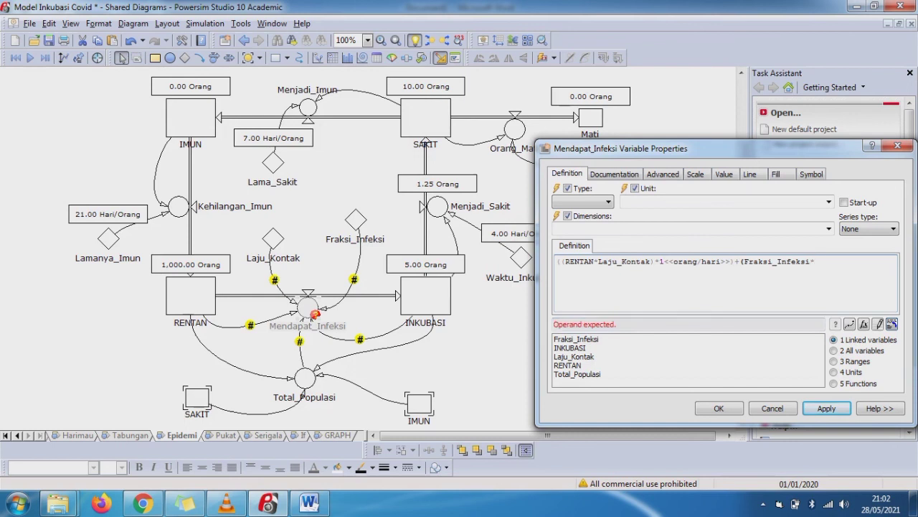
double_click(570, 348)
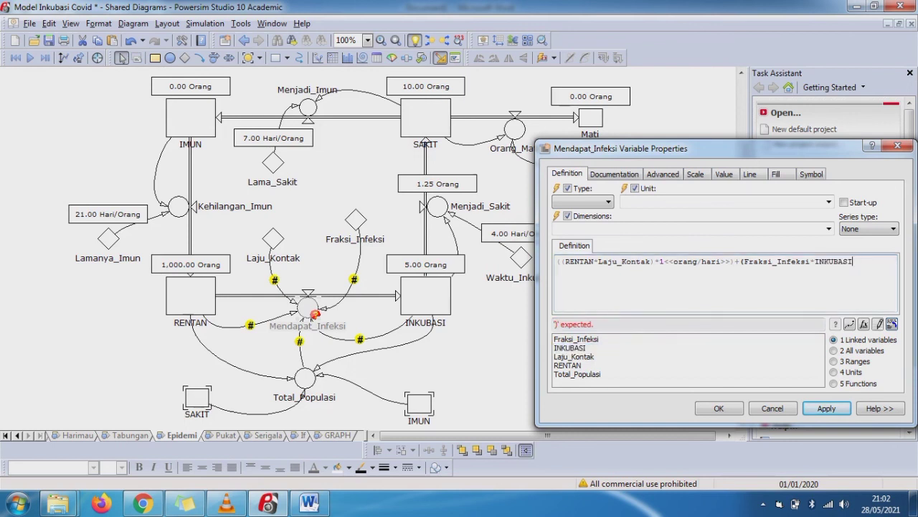
type(")*1<<orang/")
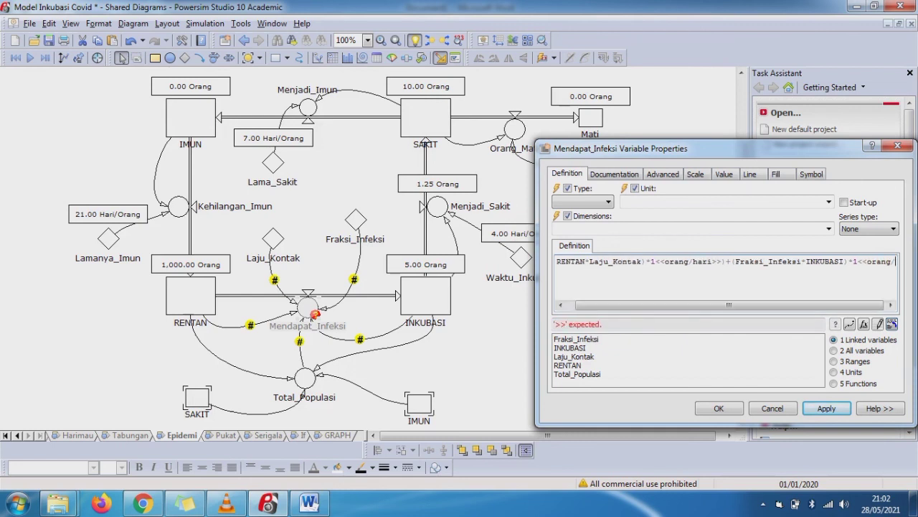
type("Har")
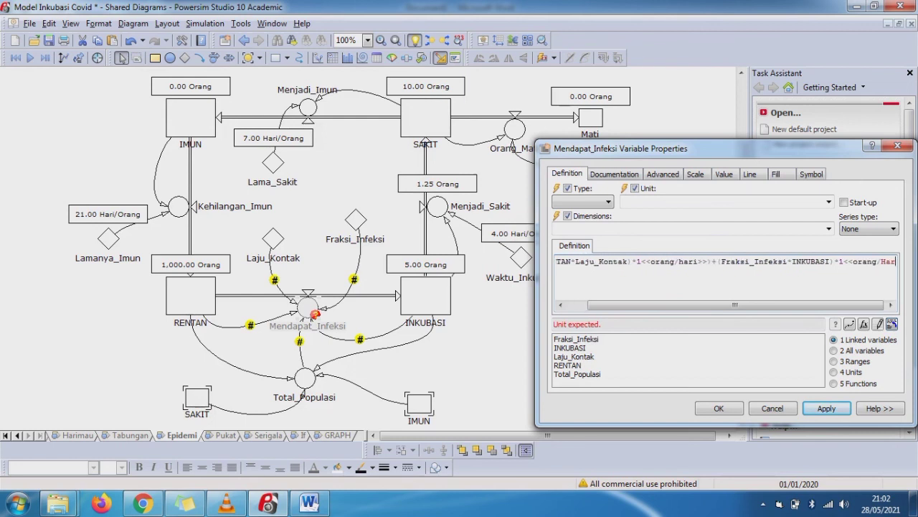
type("i>>)")
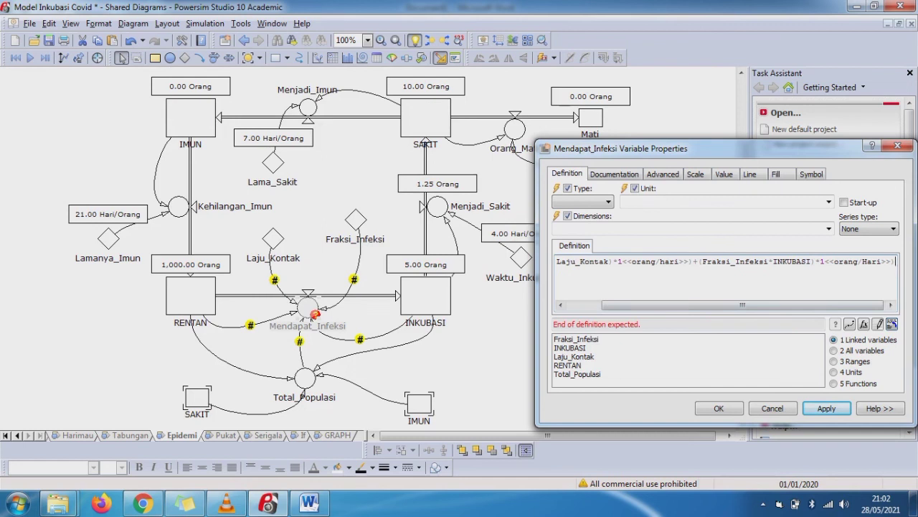
left_click(703, 262)
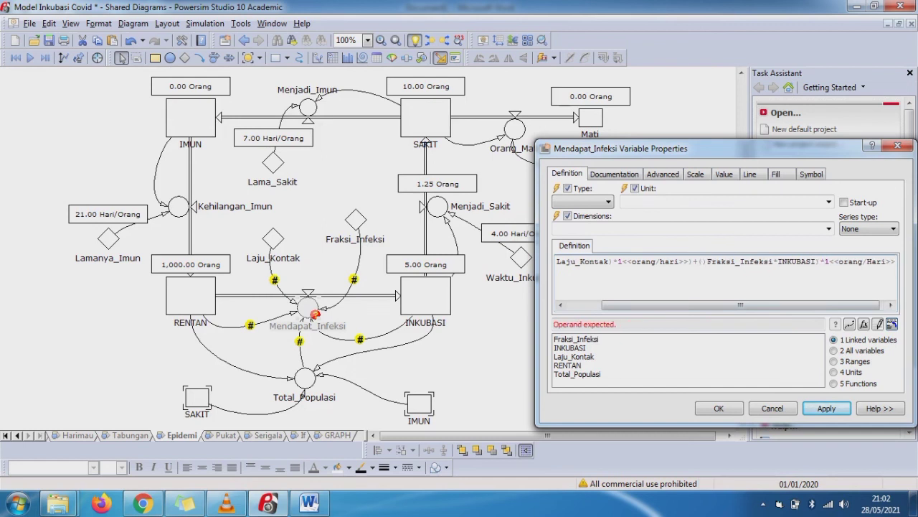
type("(")
key("Right")
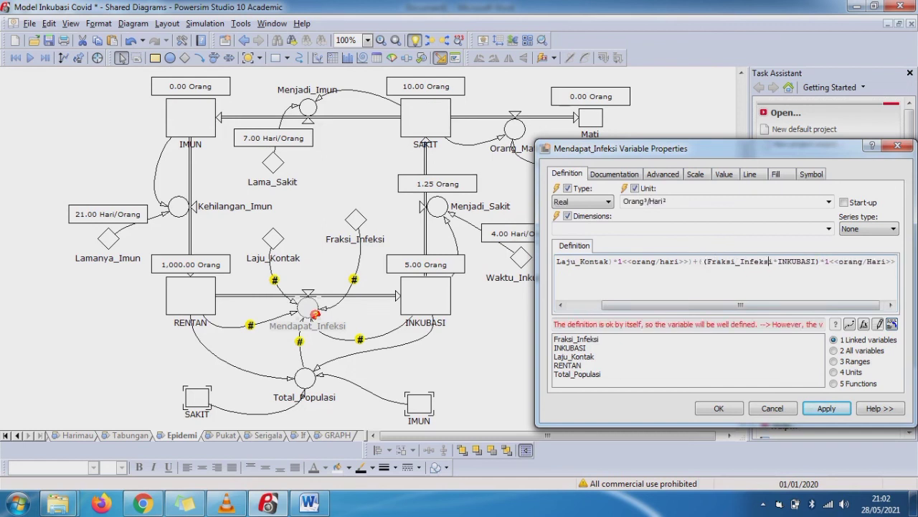
type(")")
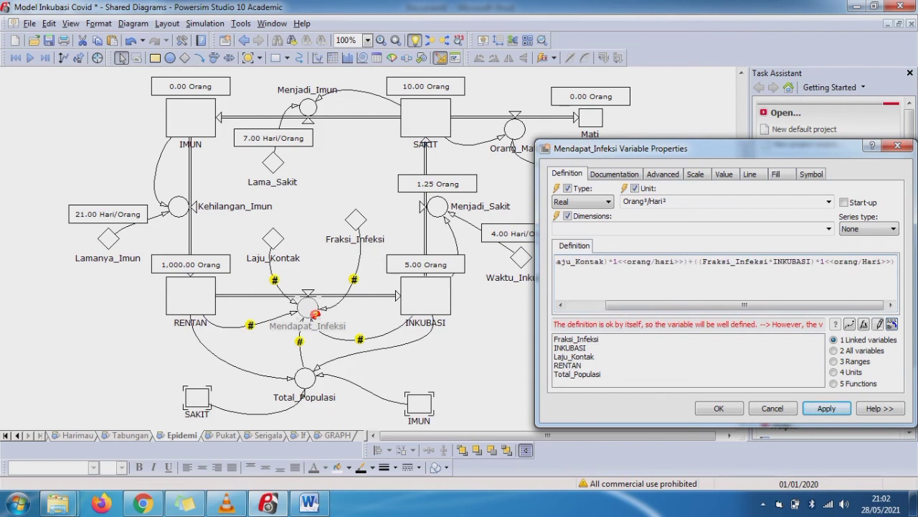
Add +Total_Populasi at the end of Mendapat_Infeksi's definition, turn its automatic unit off, and accept the properties anyway.
type("+")
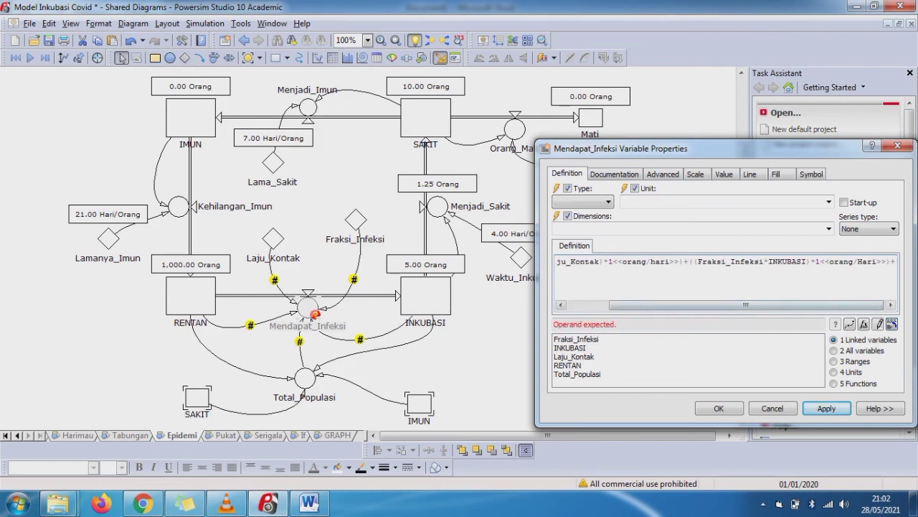
type("Total_Populasi")
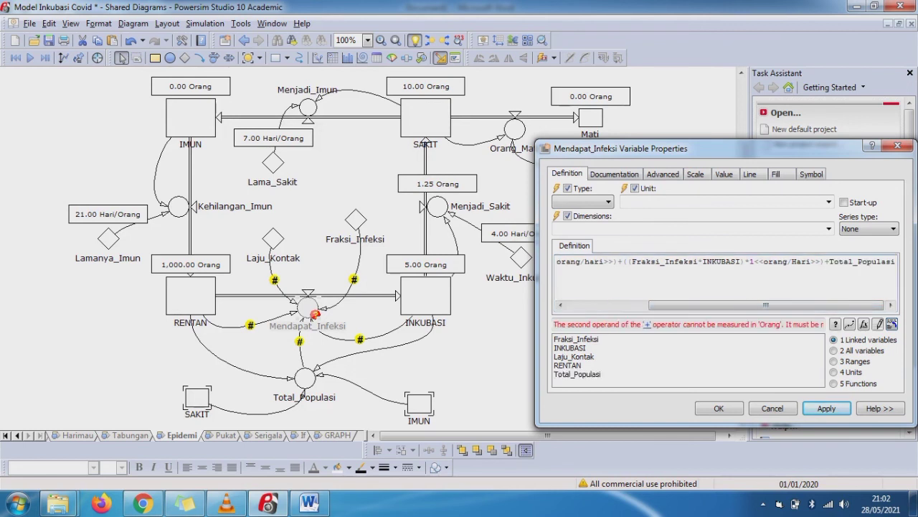
left_click(634, 188)
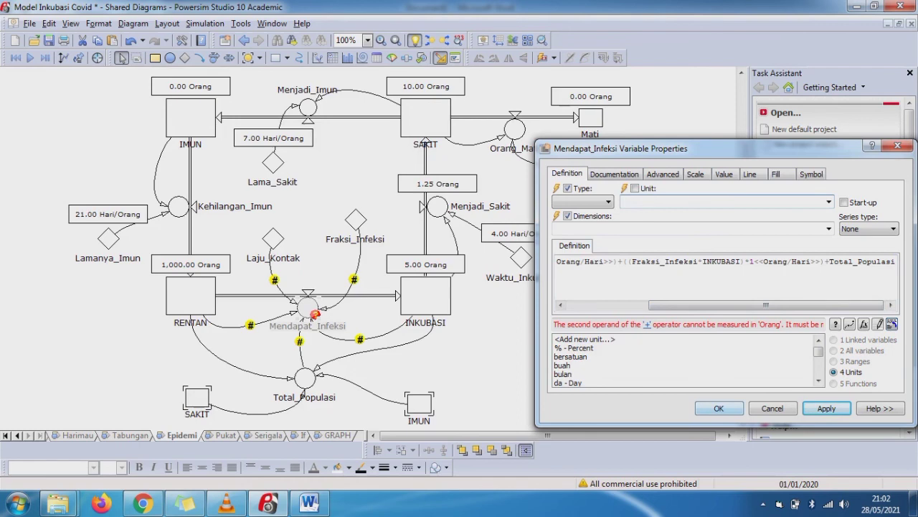
left_click(719, 408)
key("Return")
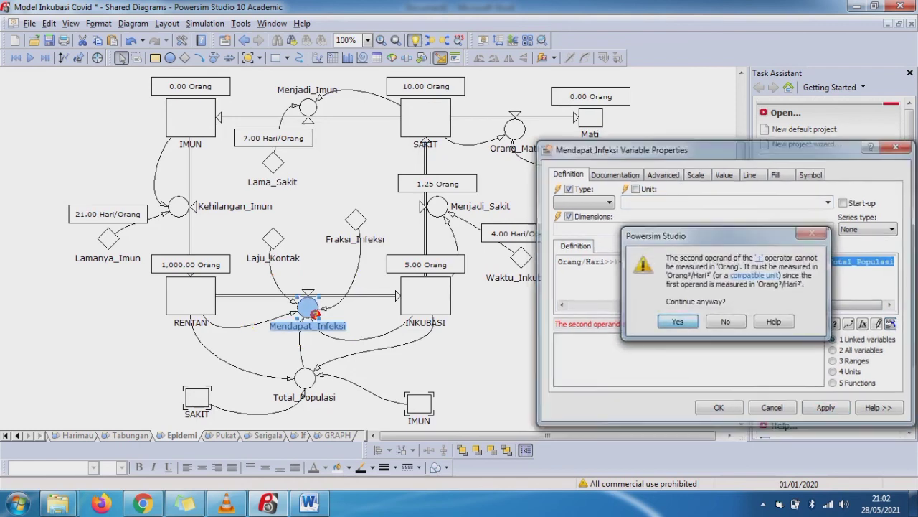
Show a number auto report for the Fraksi_Infeksi constant.
left_click(356, 219)
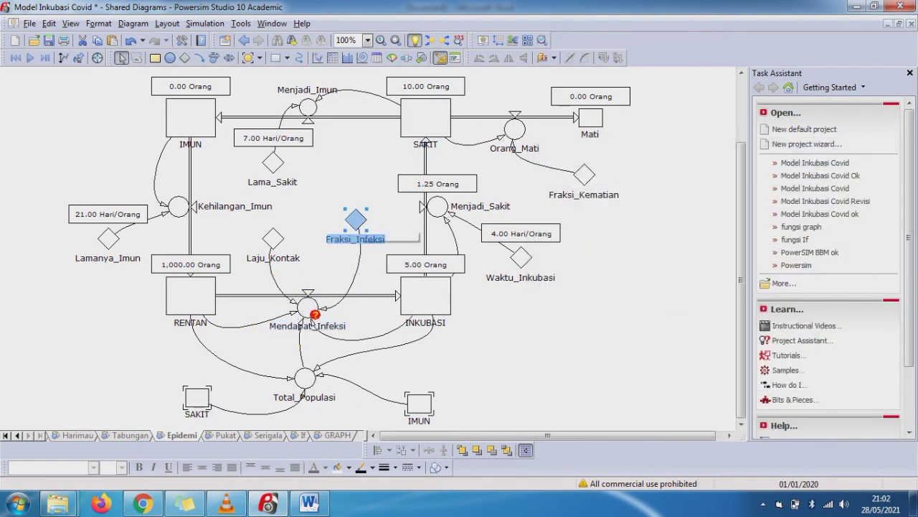
right_click(357, 217)
mouse_move(408, 294)
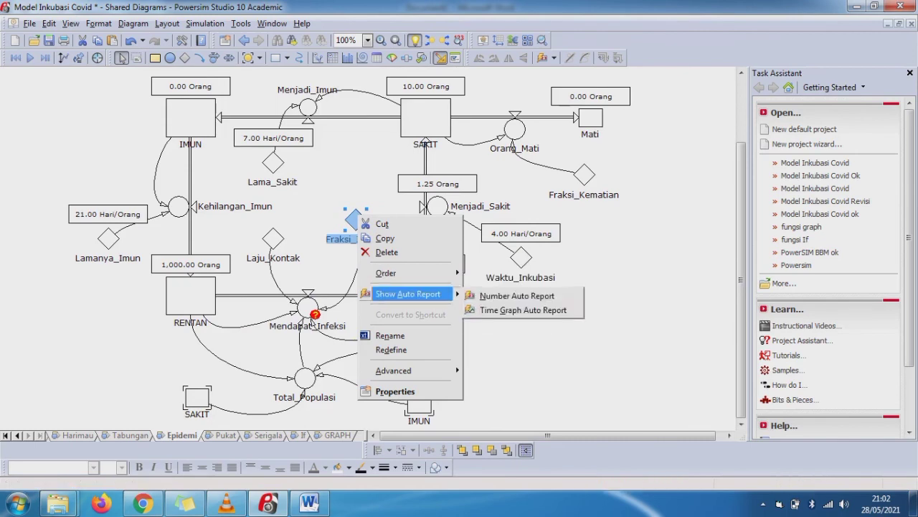
left_click(509, 295)
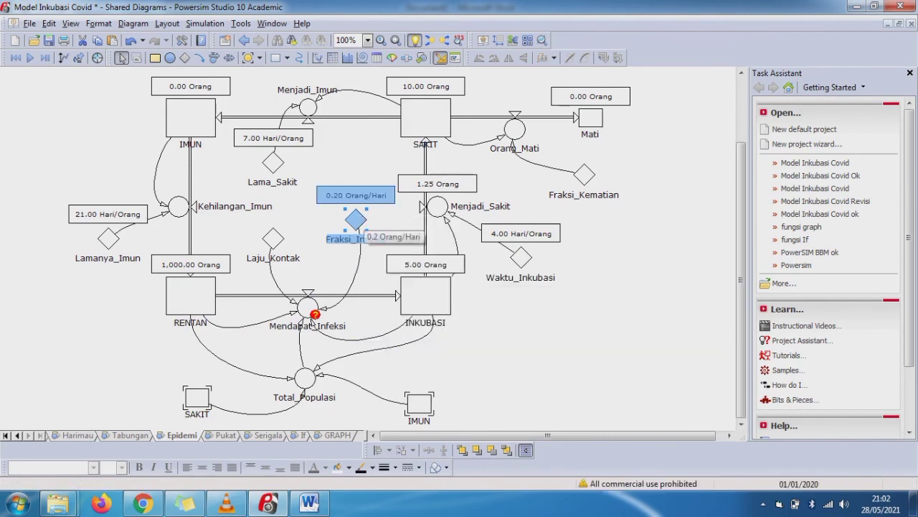
Change the unit in Fraksi_Infeksi's definition so it reads 0.2<<Hari/Orang>>, and accept the properties.
double_click(356, 220)
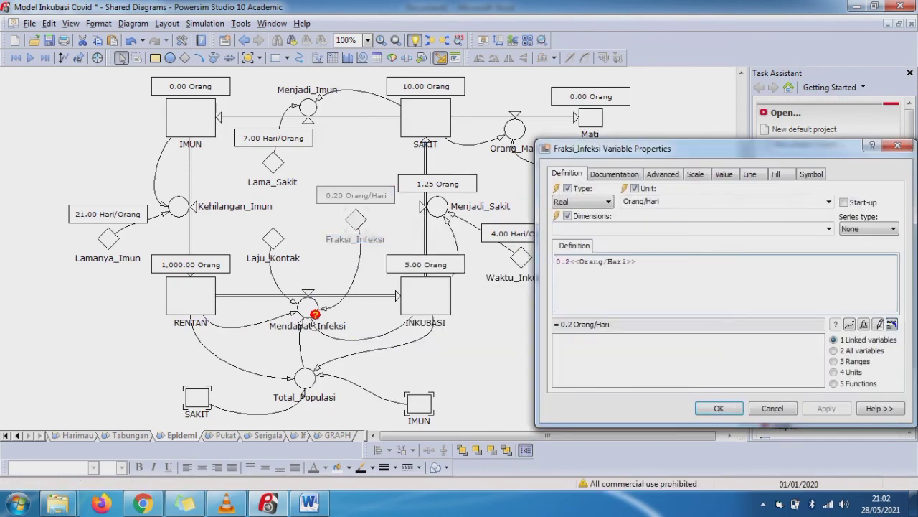
key("BackSpace")
key("BackSpace")
key("BackSpace")
key("BackSpace")
key("BackSpace")
key("BackSpace")
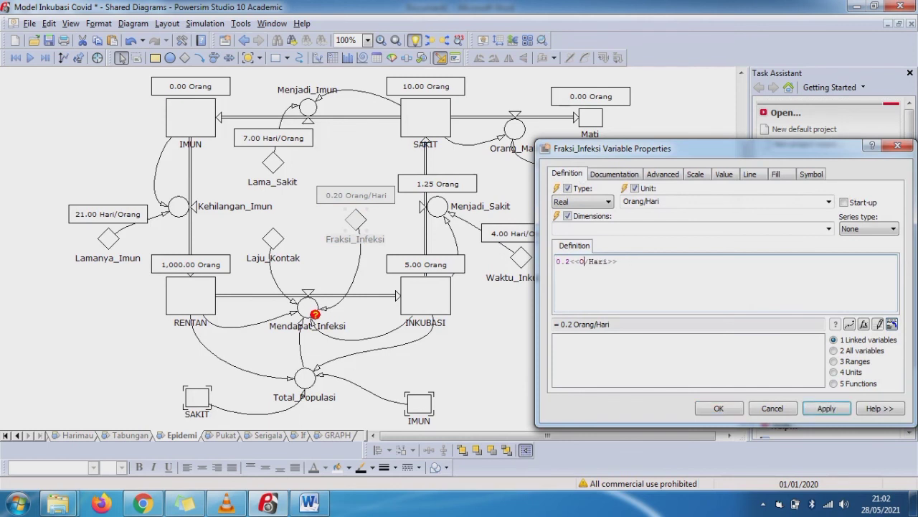
key("Right")
key("Right")
key("Right")
key("Right")
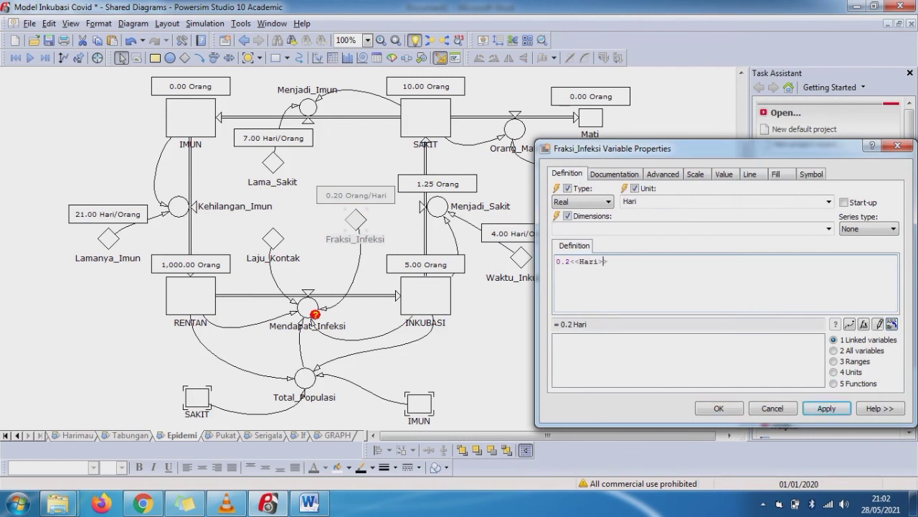
type("/Orang")
key("Return")
key("Return")
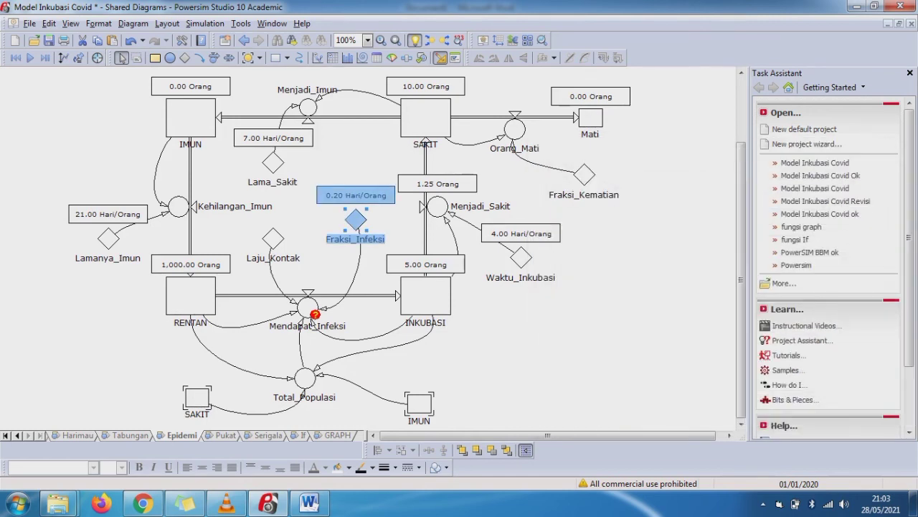
Show a number auto report for the Laju_Kontak constant.
left_click(273, 238)
right_click(271, 239)
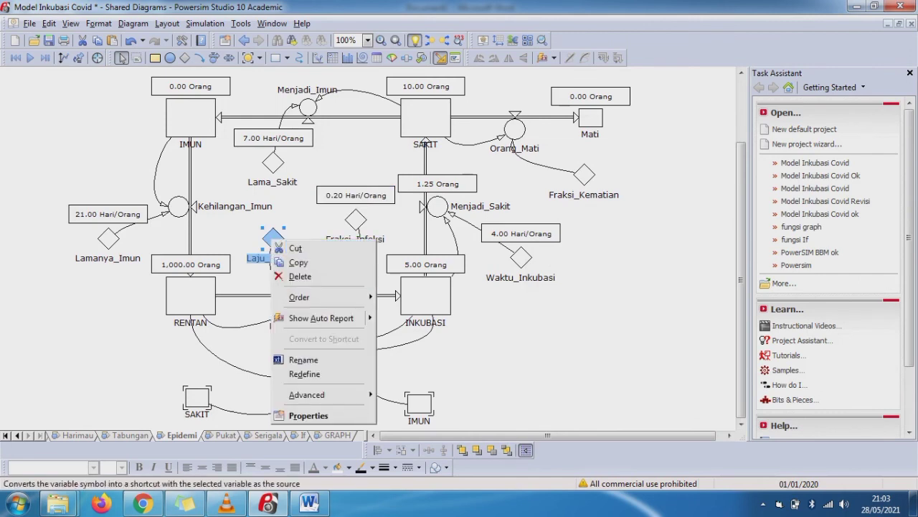
mouse_move(321, 318)
left_click(412, 318)
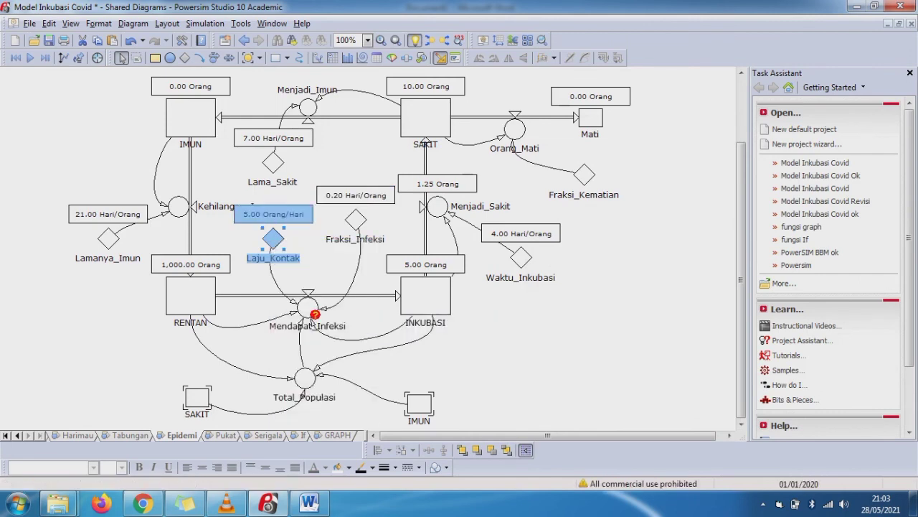
Set Laju_Kontak's definition to 5<<Hari/Orang>> with the automatic unit on, and accept the properties.
double_click(272, 238)
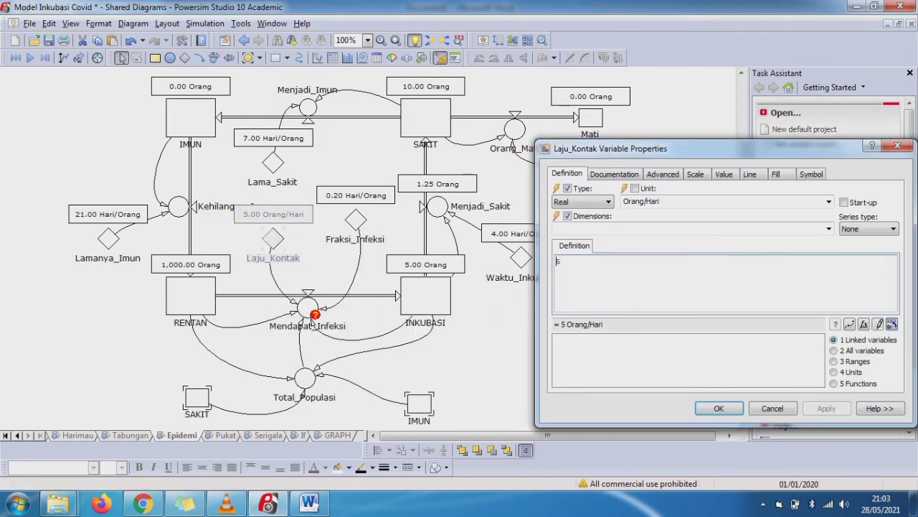
type("<<")
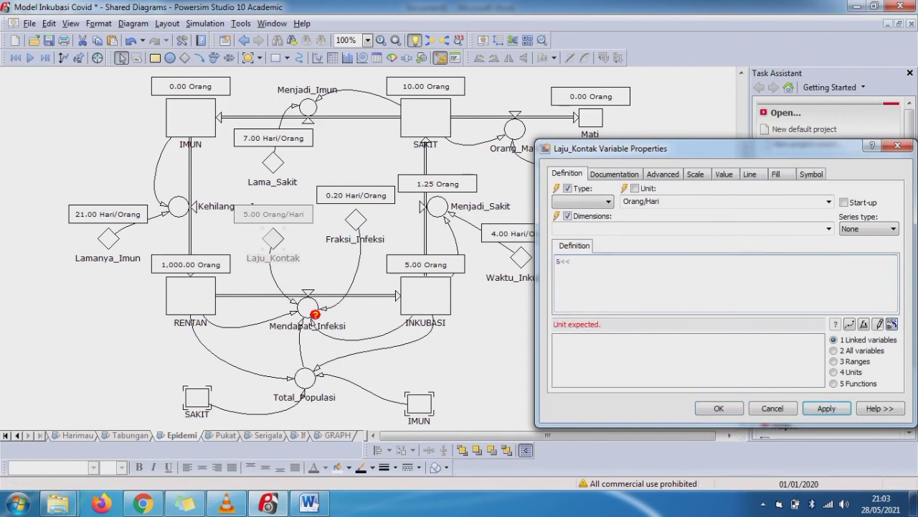
type("Hari/Orang>>")
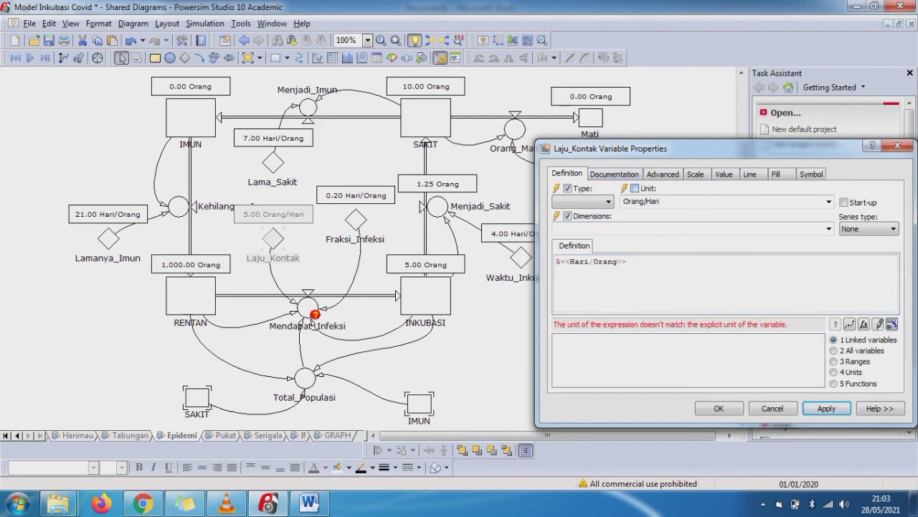
left_click(635, 188)
left_click(827, 408)
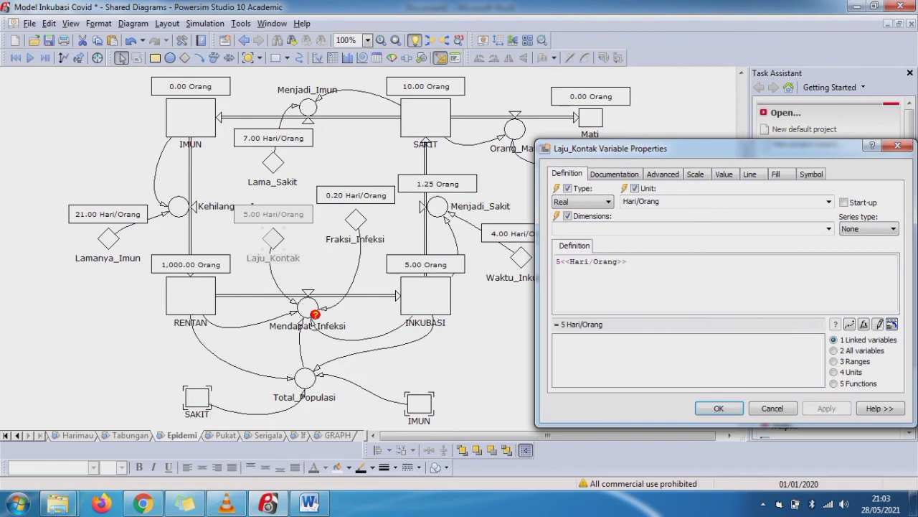
left_click(719, 407)
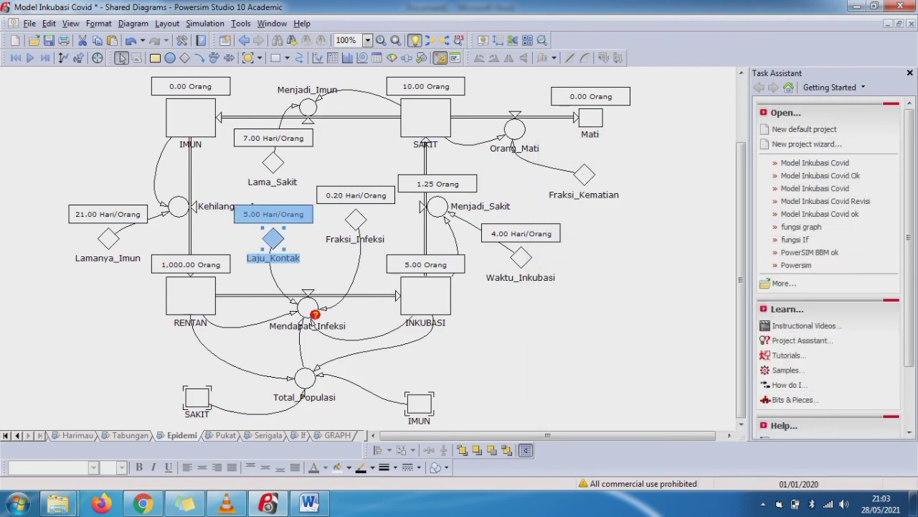
Show a number auto report for the Total_Populasi auxiliary.
left_click(304, 378)
right_click(304, 377)
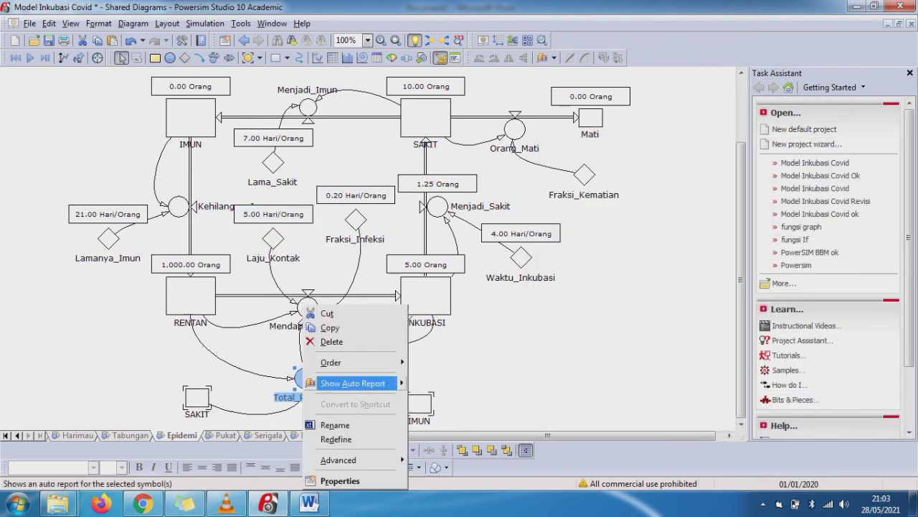
mouse_move(359, 383)
left_click(460, 383)
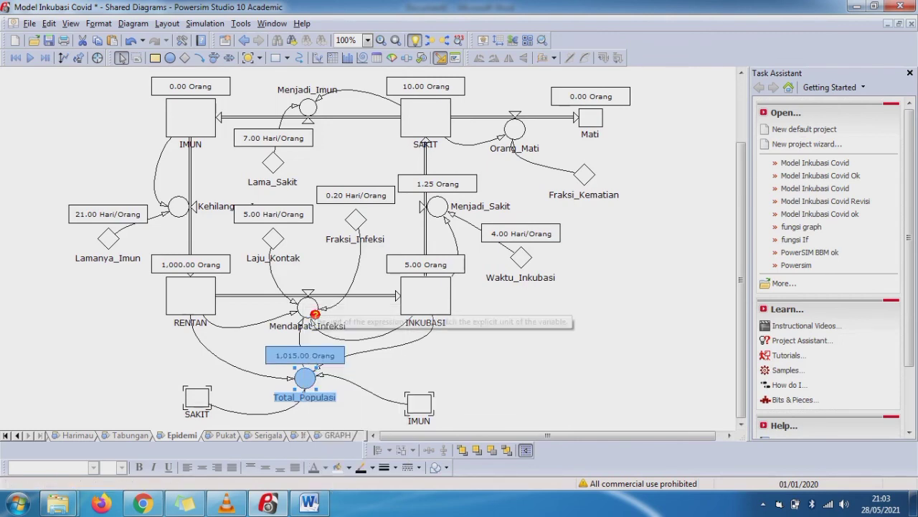
Review Mendapat_Infeksi's full definition, turn its automatic unit on, and accept the properties.
double_click(309, 310)
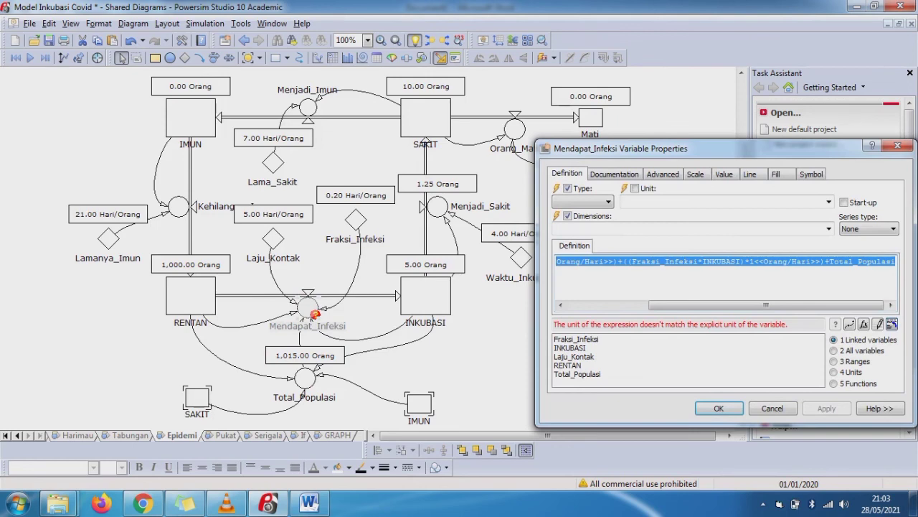
left_click_drag(765, 305, 684, 305)
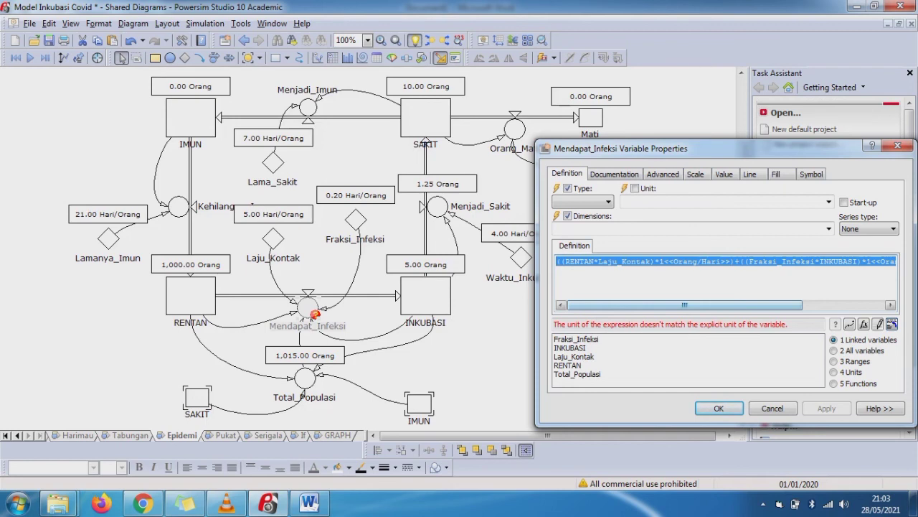
left_click_drag(684, 305, 768, 305)
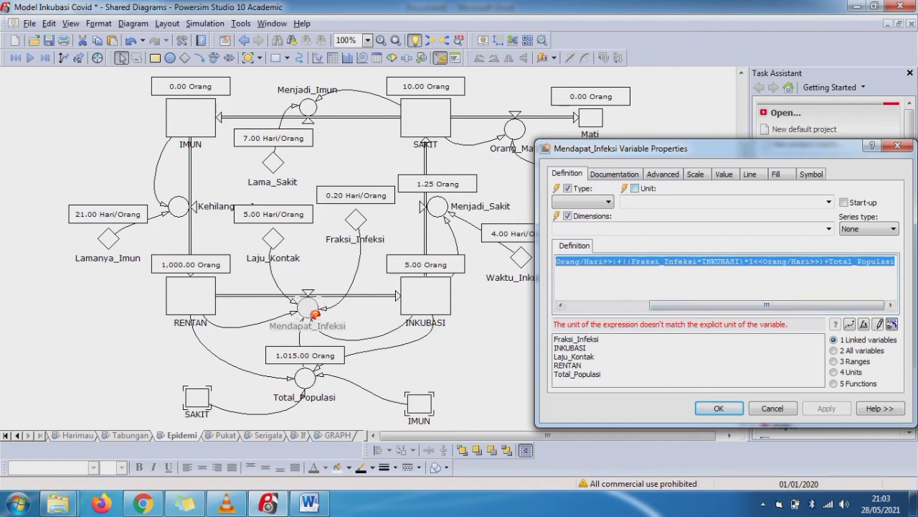
left_click(635, 188)
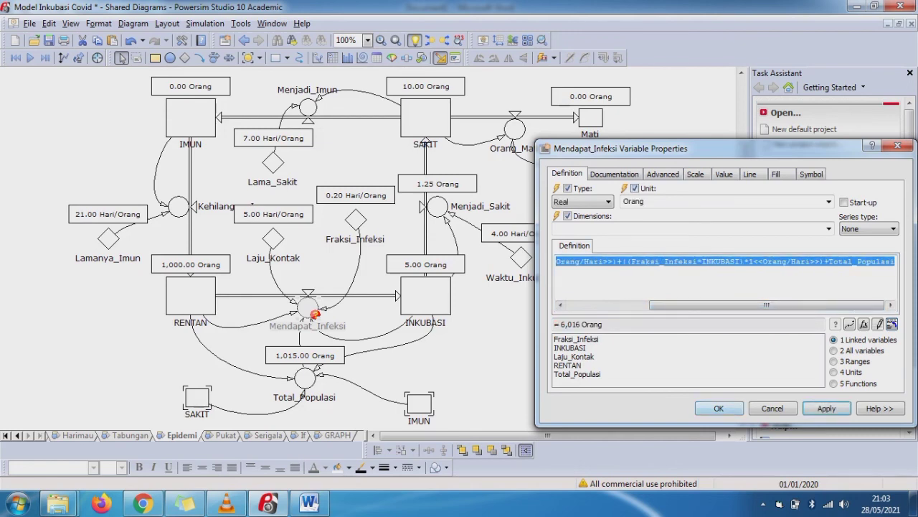
key("Return")
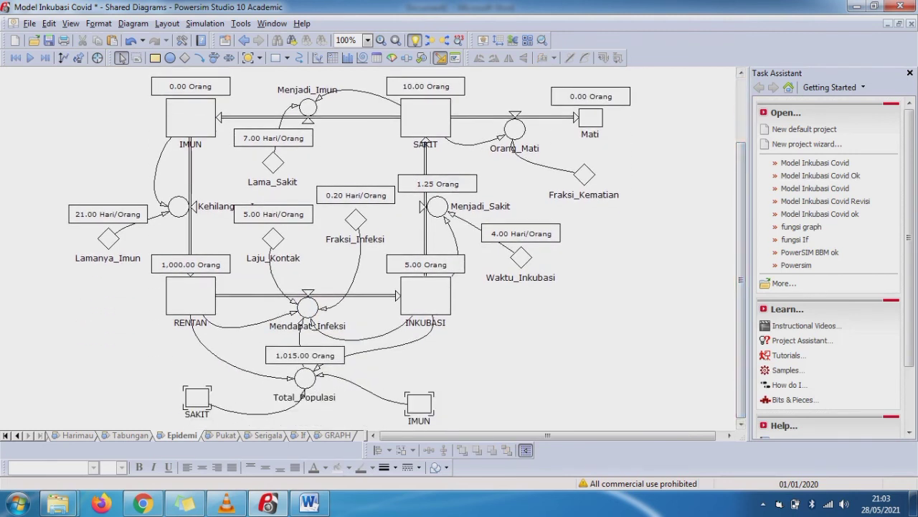
Check the Tabungan, Harimau, If, Serigala, Pukat and Epidemi diagrams for remaining errors in their variables and links, ending on Harimau.
left_click(130, 436)
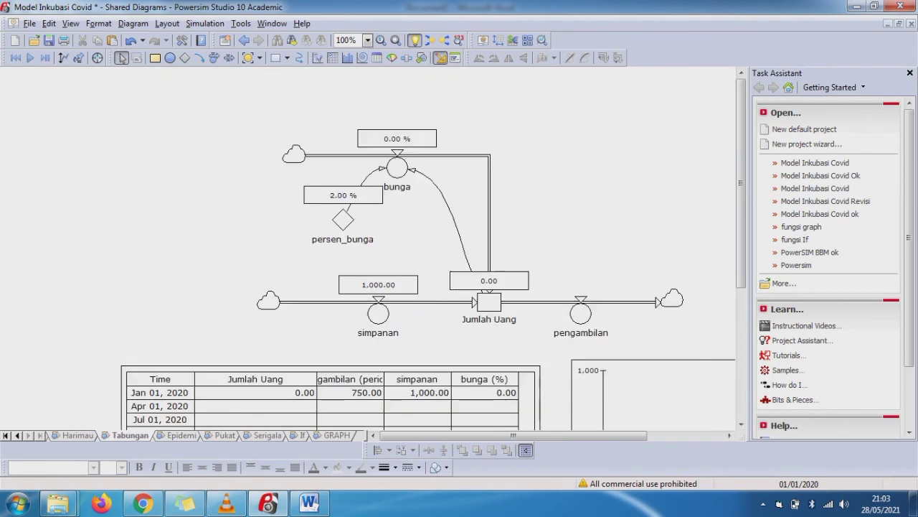
left_click(78, 435)
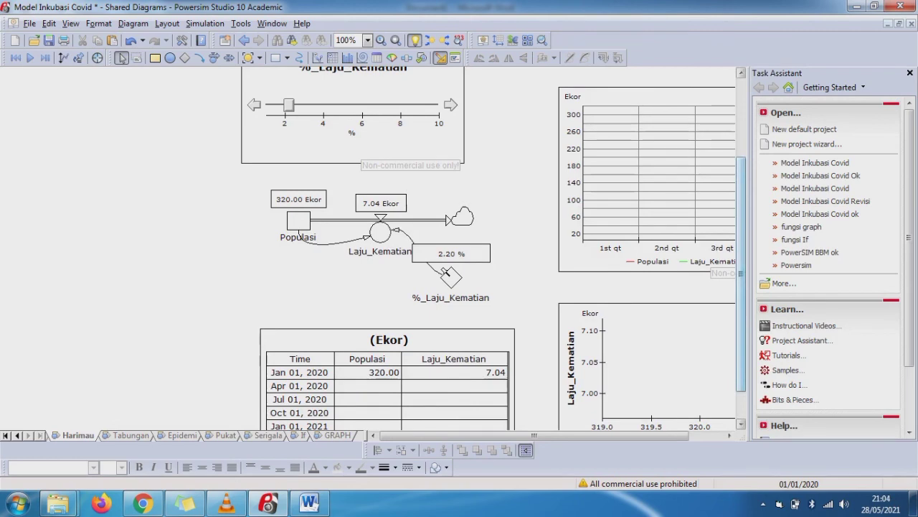
left_click_drag(741, 274, 741, 300)
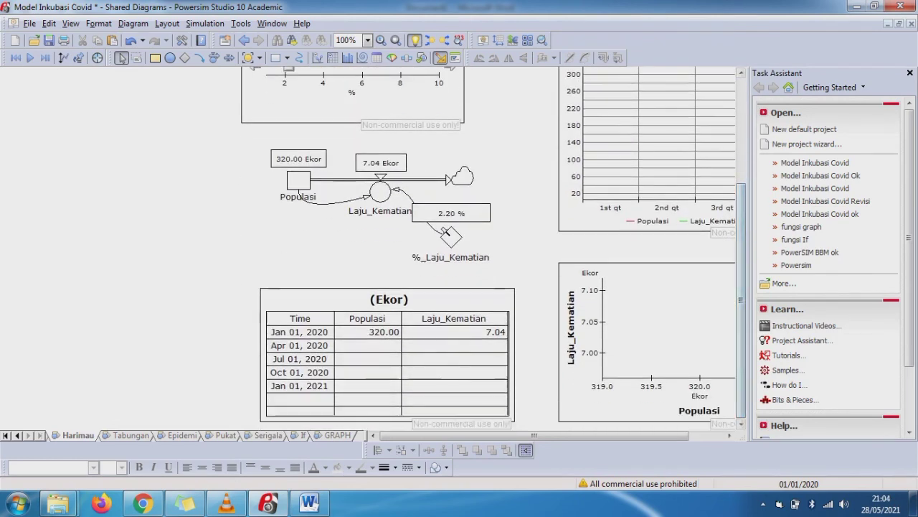
left_click(302, 436)
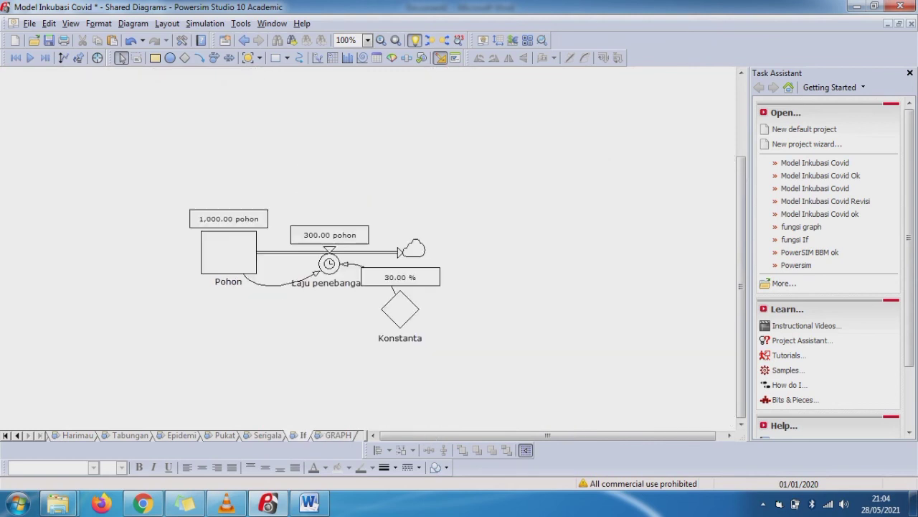
left_click(268, 435)
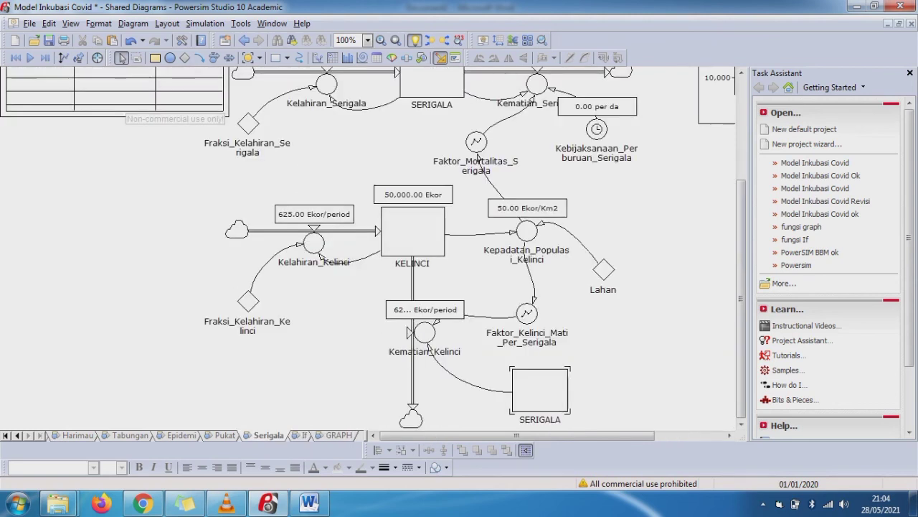
left_click(225, 436)
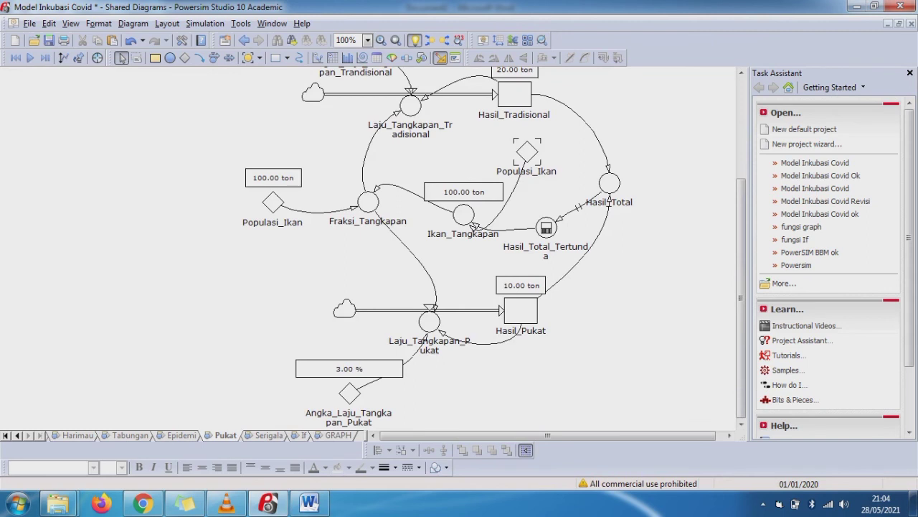
left_click(182, 435)
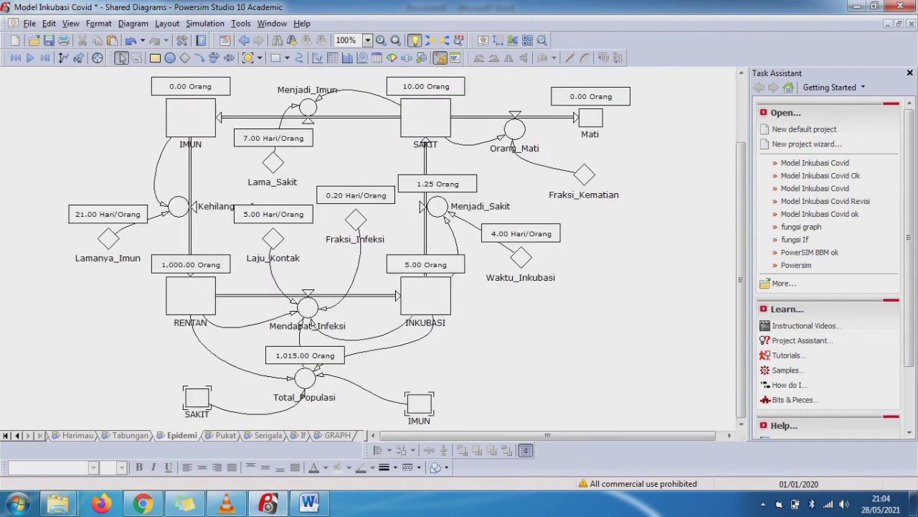
left_click(130, 436)
left_click(78, 436)
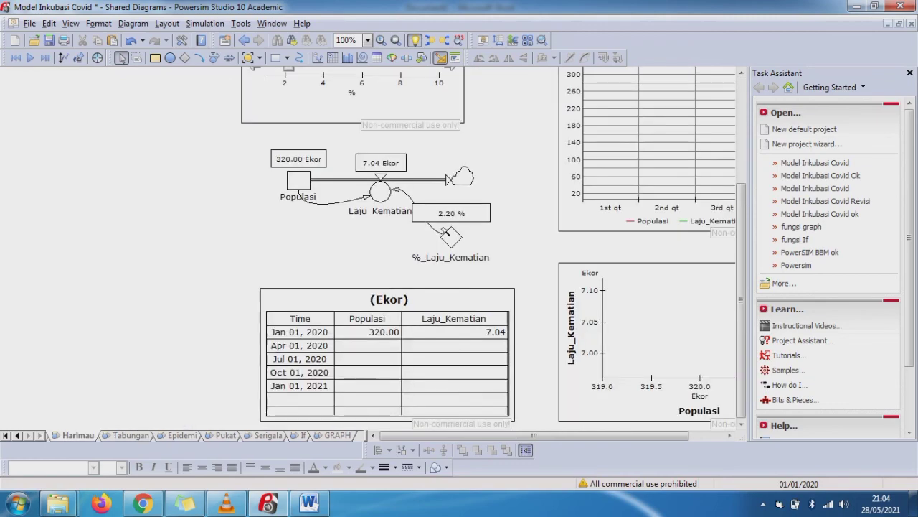